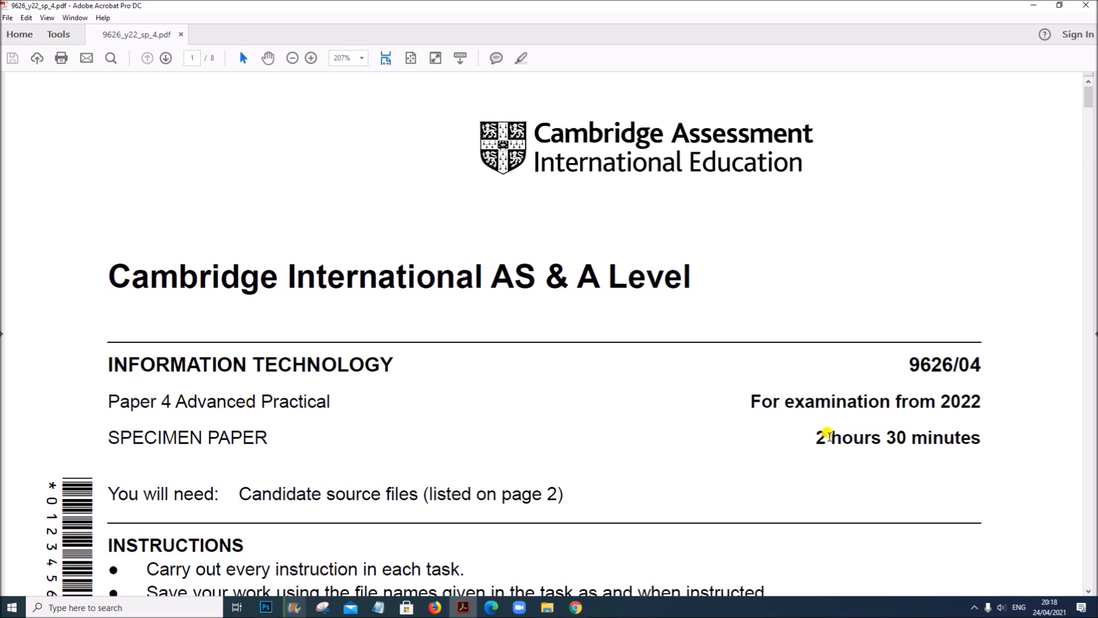
Read through the exam paper's instructions and task 1 to task 2, highlighting its line about creating the frame image from Frame.jpg.
{"action": "scroll", "coordinate": [829, 436], "scroll_direction": "down", "scroll_amount": 10}
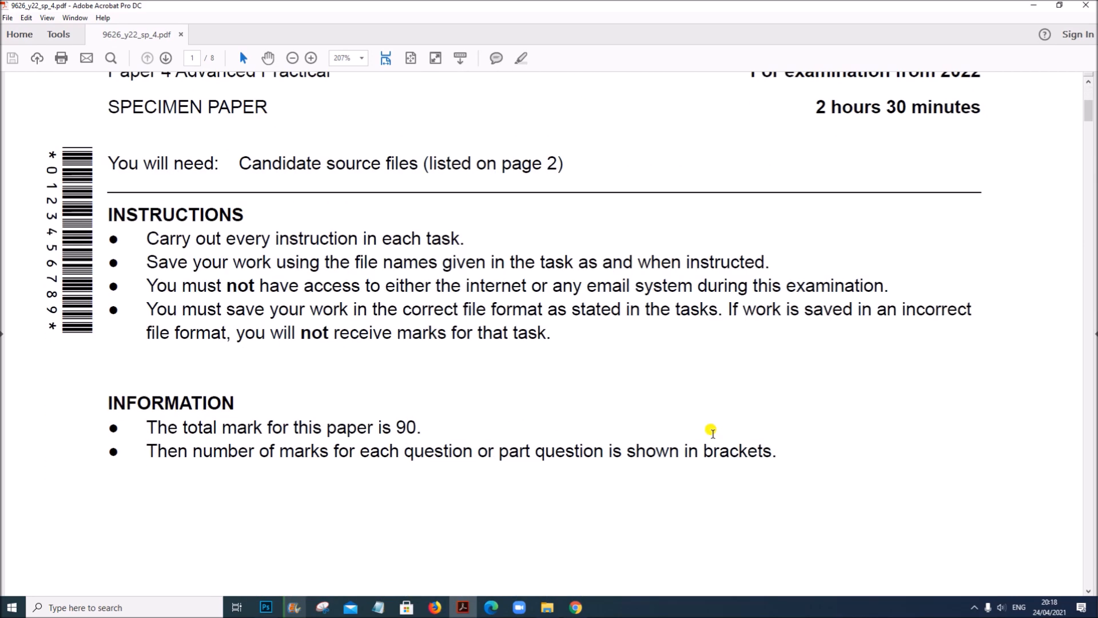
{"action": "scroll", "coordinate": [713, 436], "scroll_direction": "down", "scroll_amount": 15}
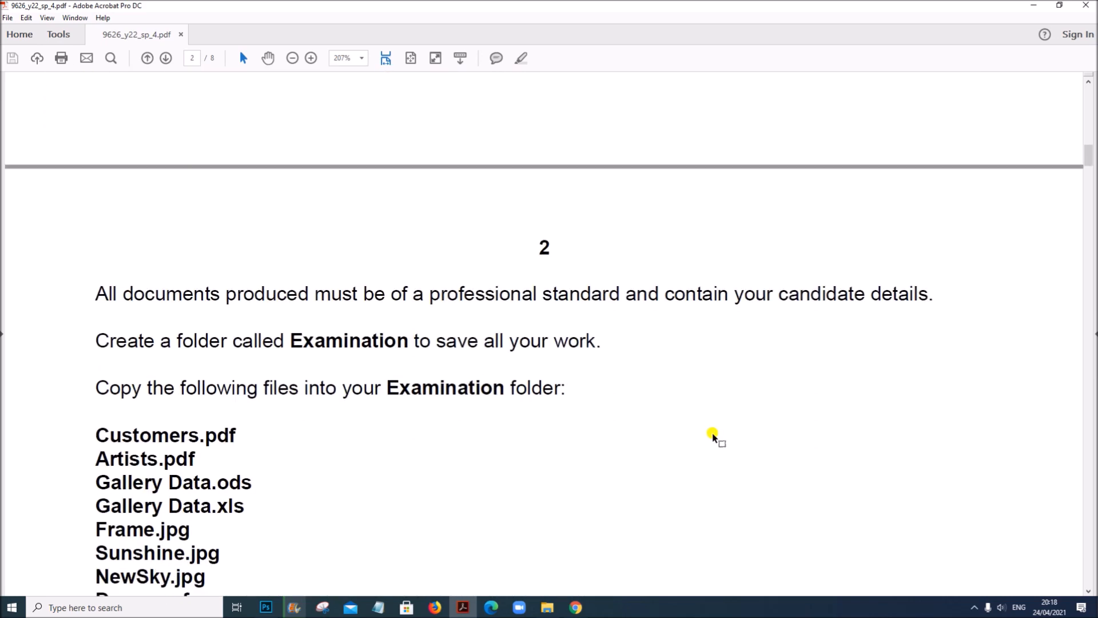
{"action": "scroll", "coordinate": [713, 436], "scroll_direction": "down", "scroll_amount": 8}
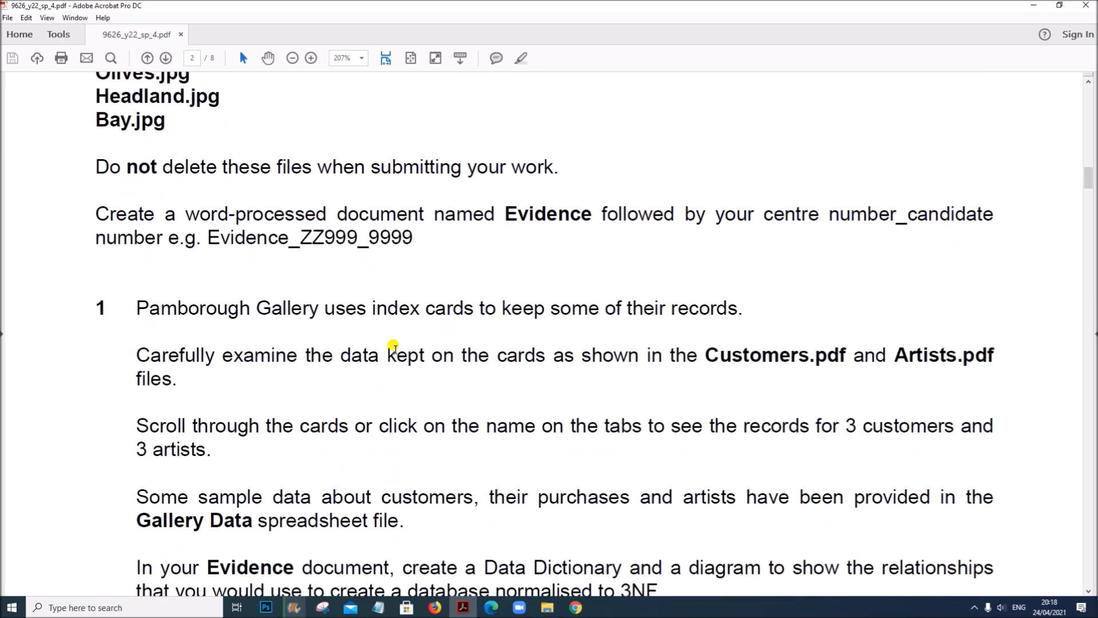
{"action": "scroll", "coordinate": [502, 404], "scroll_direction": "down", "scroll_amount": 5}
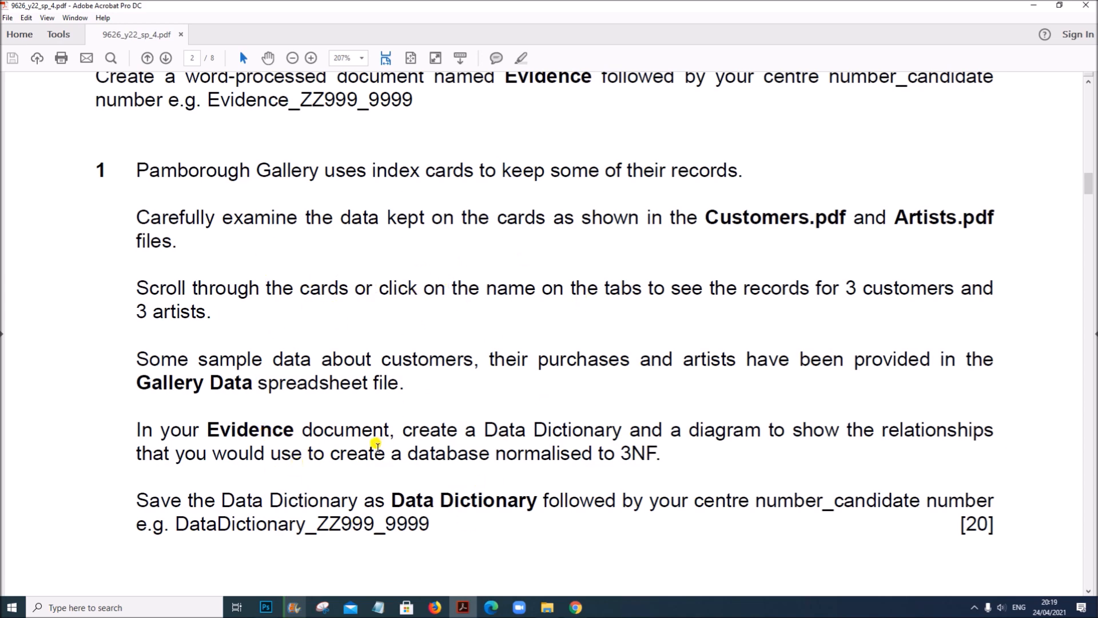
{"action": "scroll", "coordinate": [377, 445], "scroll_direction": "down", "scroll_amount": 20}
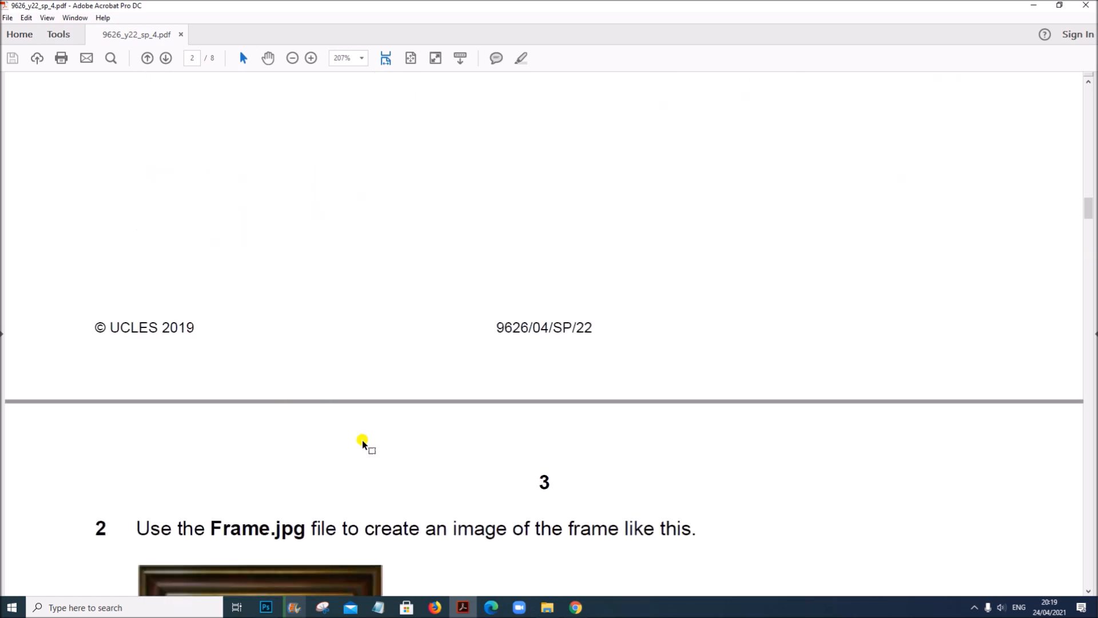
{"action": "scroll", "coordinate": [363, 444], "scroll_direction": "down", "scroll_amount": 8}
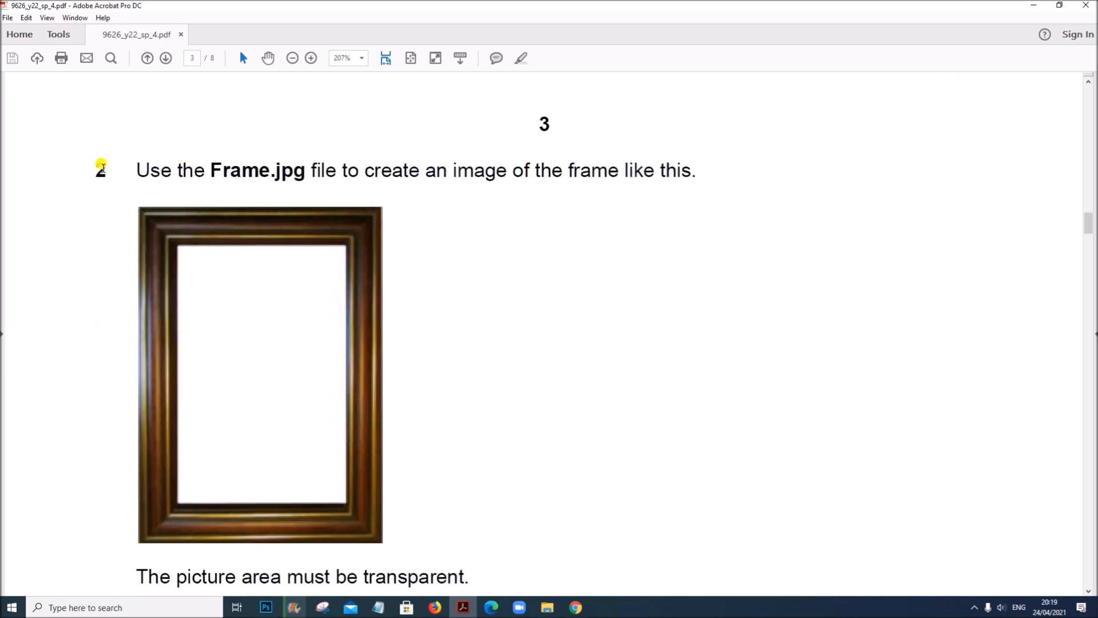
{"action": "left_click_drag", "start_coordinate": [134, 167], "coordinate": [674, 172]}
{"action": "scroll", "coordinate": [396, 349], "scroll_direction": "down", "scroll_amount": 3}
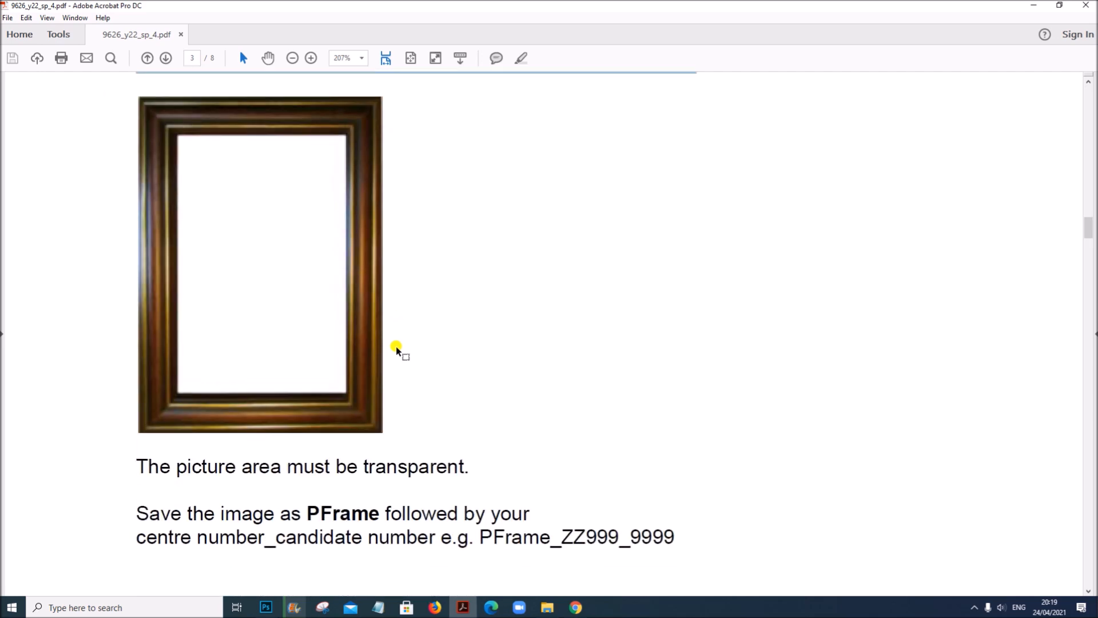
{"action": "scroll", "coordinate": [406, 343], "scroll_direction": "up", "scroll_amount": 3}
{"action": "scroll", "coordinate": [430, 400], "scroll_direction": "down", "scroll_amount": 2}
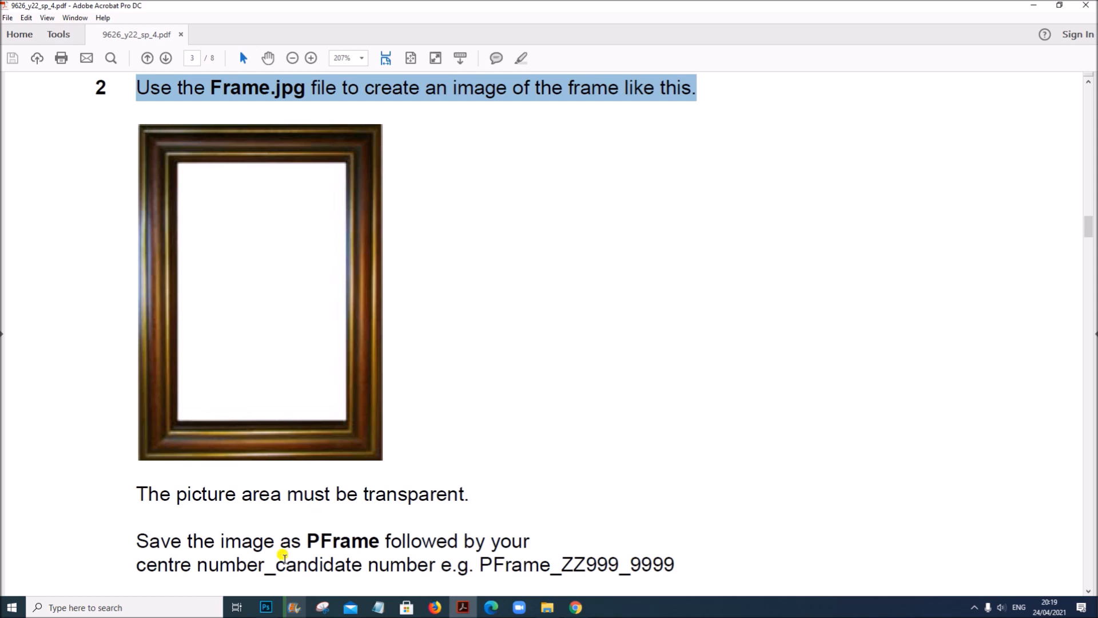
Switch to Photoshop and open Frame.jpg in it from the Examination folder in File Explorer.
{"action": "left_click", "coordinate": [266, 607]}
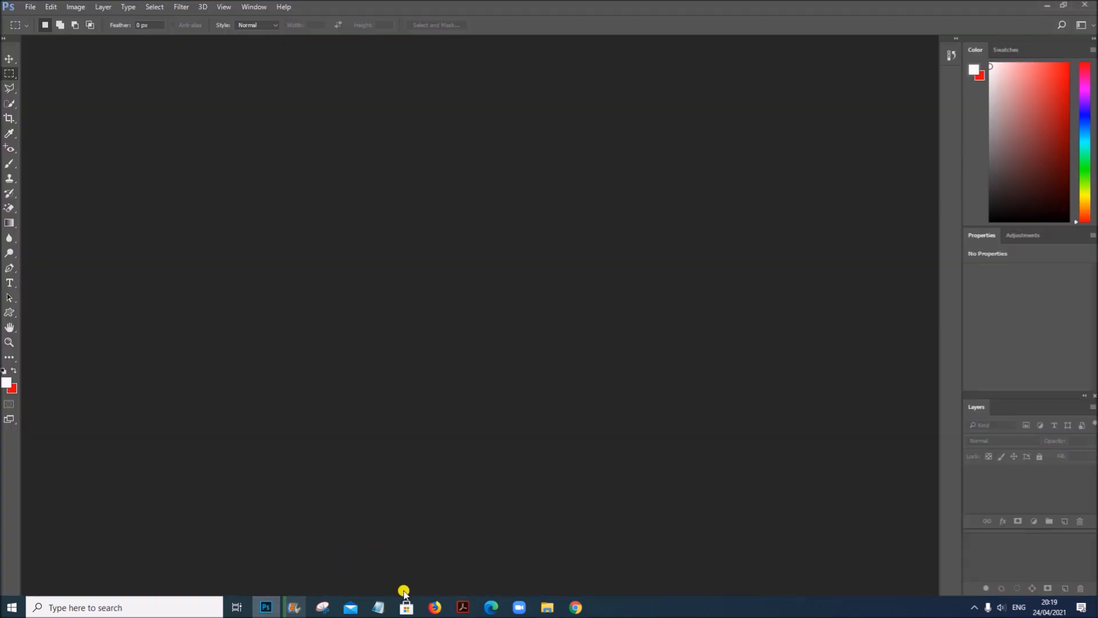
{"action": "left_click", "coordinate": [548, 607]}
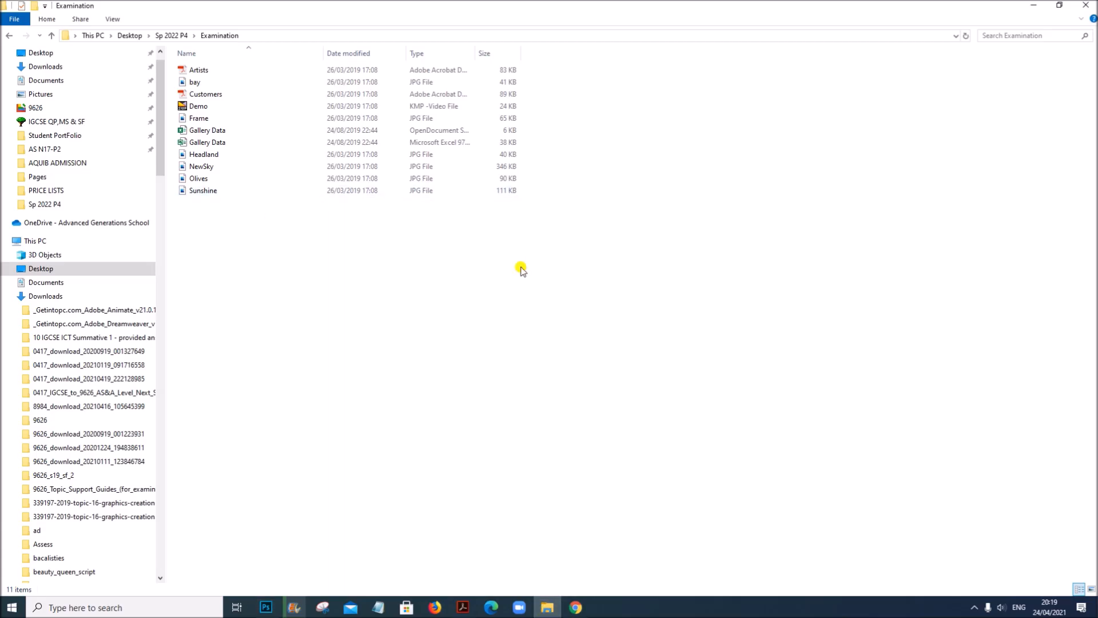
{"action": "left_click", "coordinate": [1059, 5]}
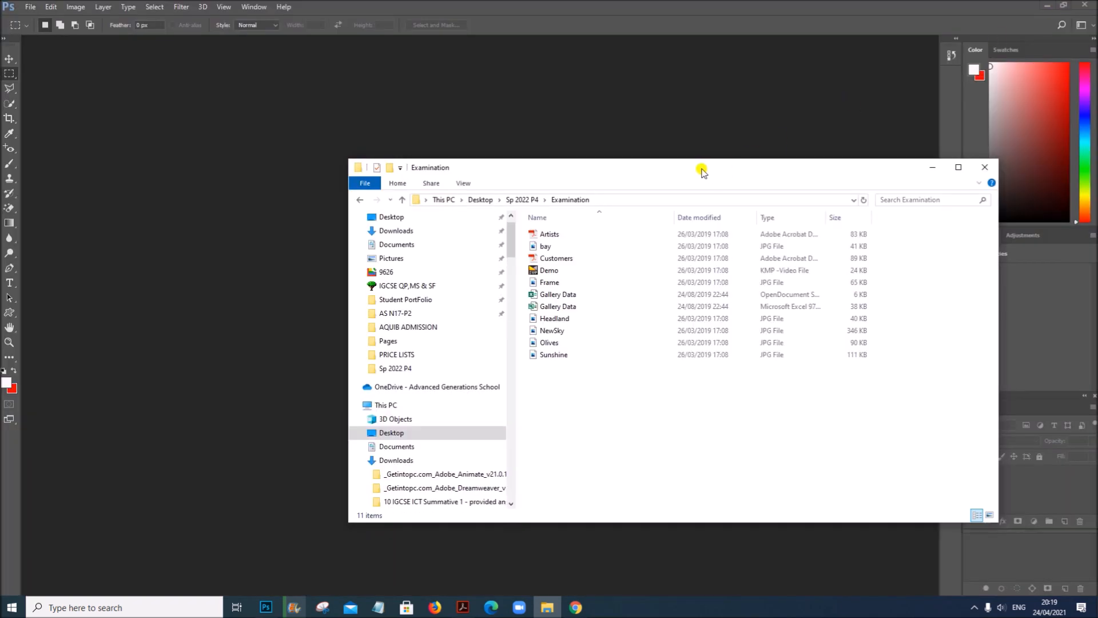
{"action": "left_click_drag", "start_coordinate": [705, 171], "coordinate": [834, 128]}
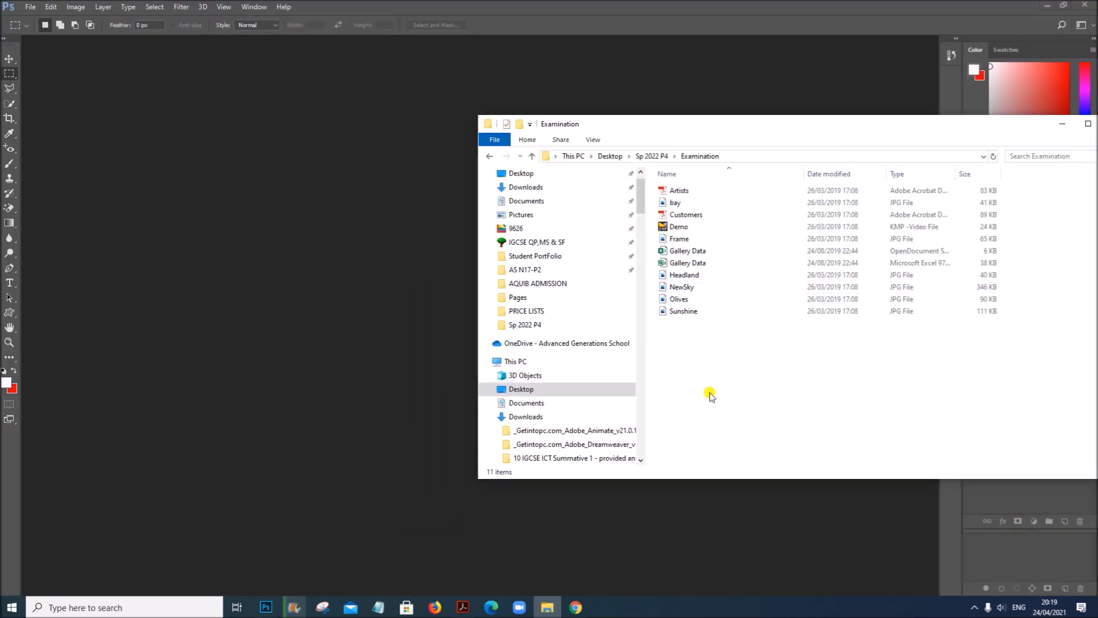
{"action": "left_click_drag", "start_coordinate": [676, 240], "coordinate": [228, 176]}
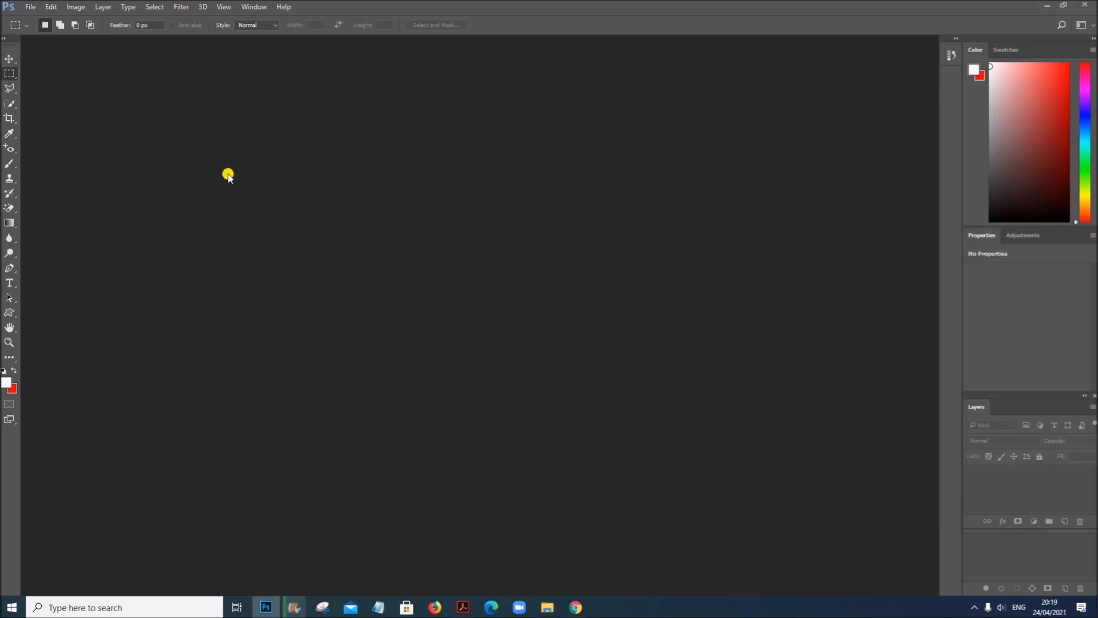
Switch to the exam paper in Acrobat and reread task 2's transparency and file-naming requirements.
{"action": "left_click", "coordinate": [466, 609]}
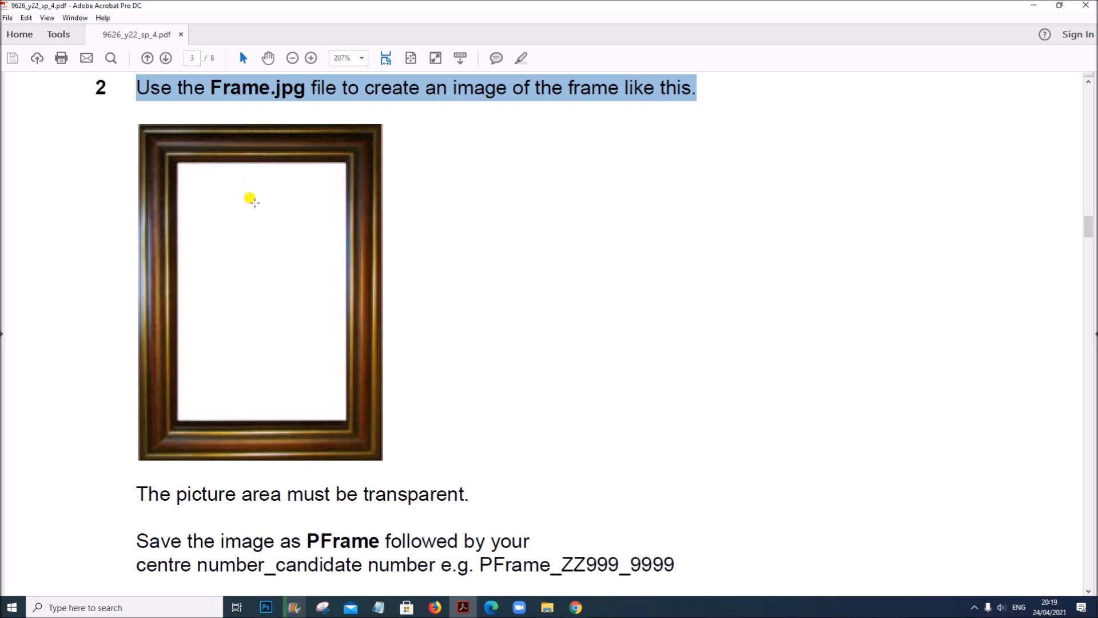
{"action": "scroll", "coordinate": [457, 360], "scroll_direction": "down", "scroll_amount": 2}
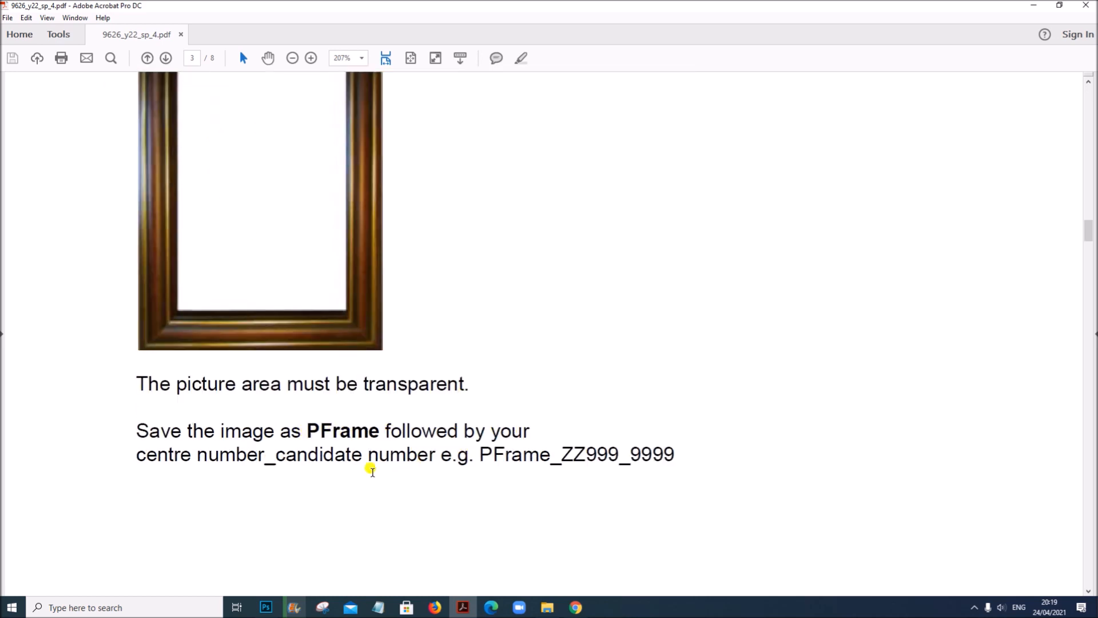
{"action": "scroll", "coordinate": [578, 464], "scroll_direction": "up", "scroll_amount": 2}
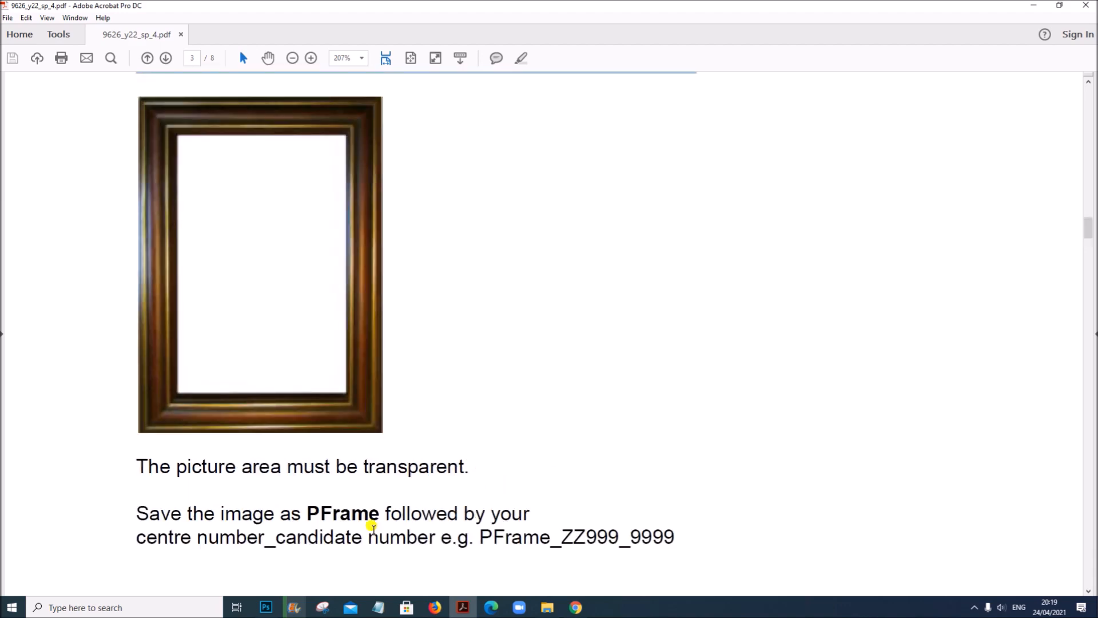
Return to Photoshop and erase the green background and white border around the picture frame with the Magic Eraser Tool.
{"action": "left_click", "coordinate": [267, 606]}
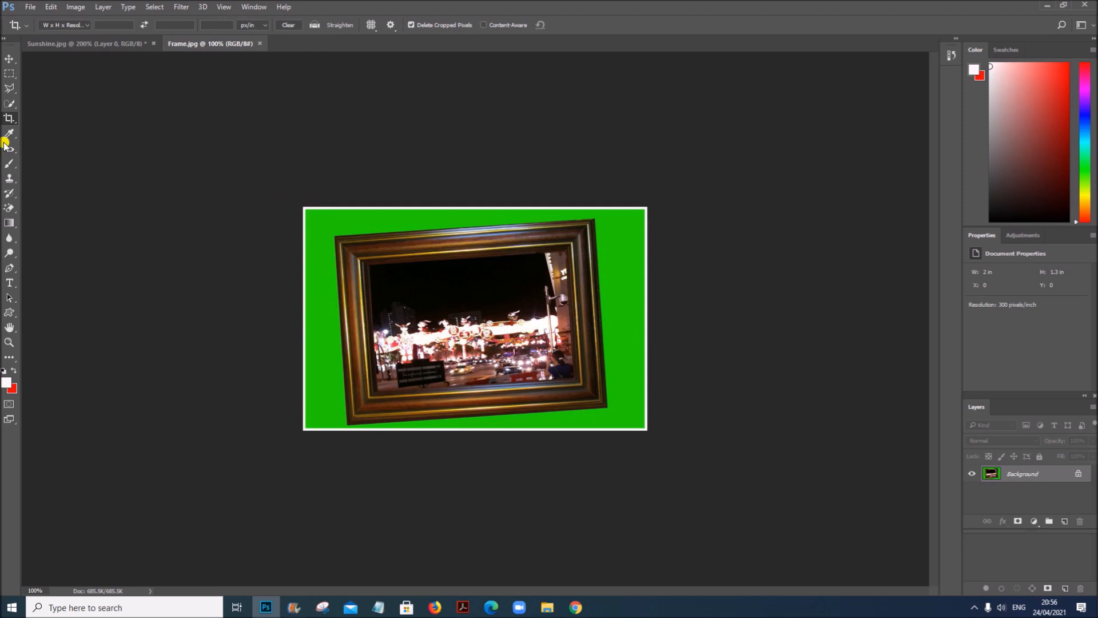
{"action": "left_click", "coordinate": [12, 212]}
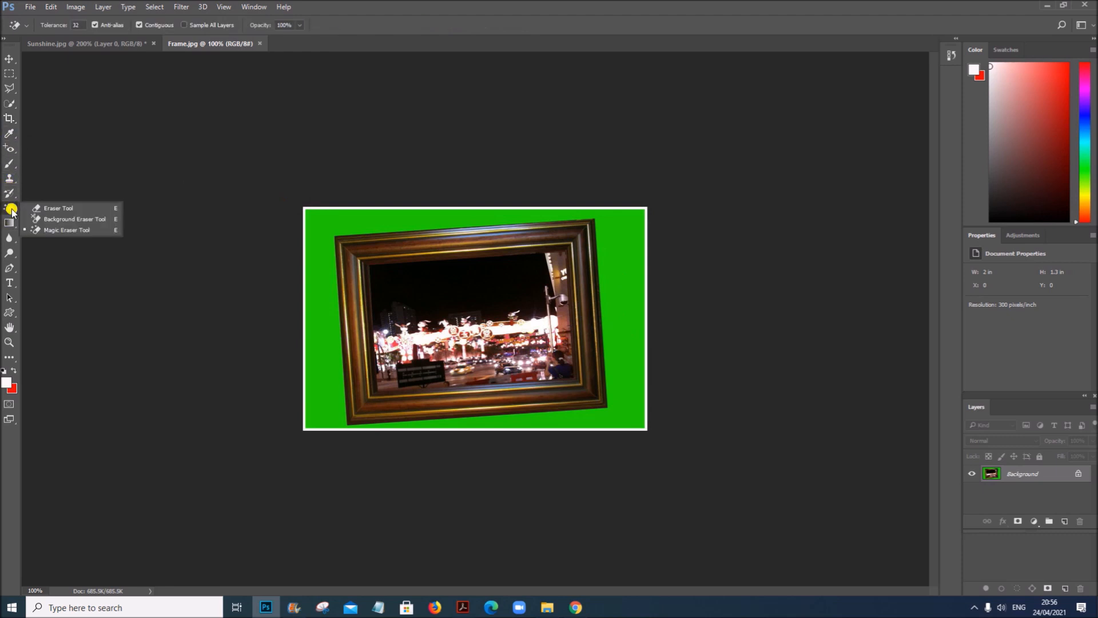
{"action": "left_click", "coordinate": [62, 229]}
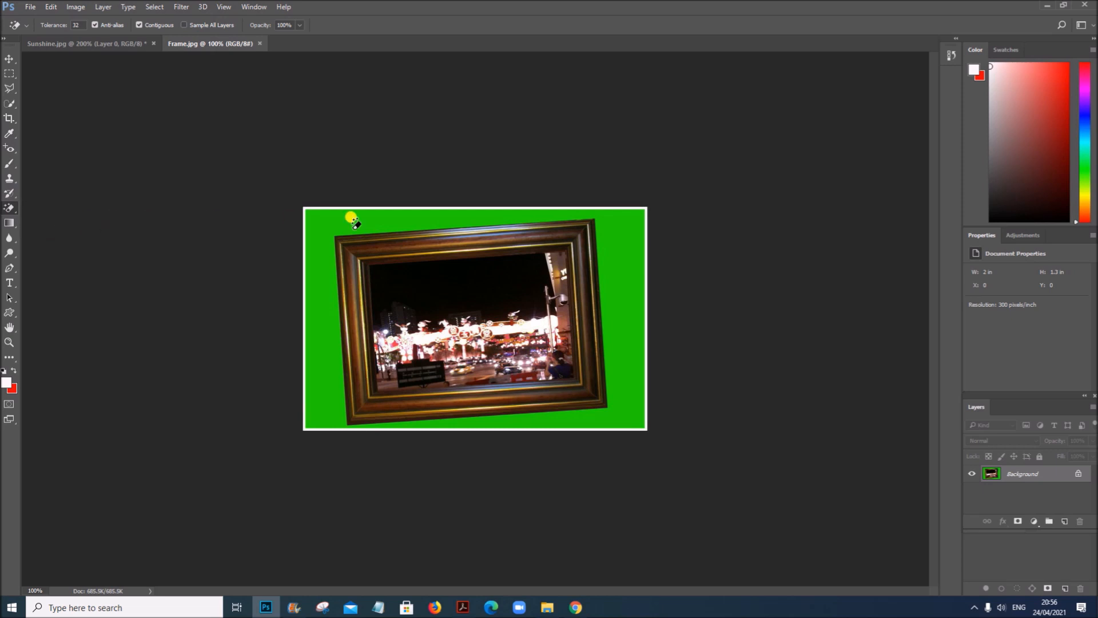
{"action": "left_click", "coordinate": [613, 231]}
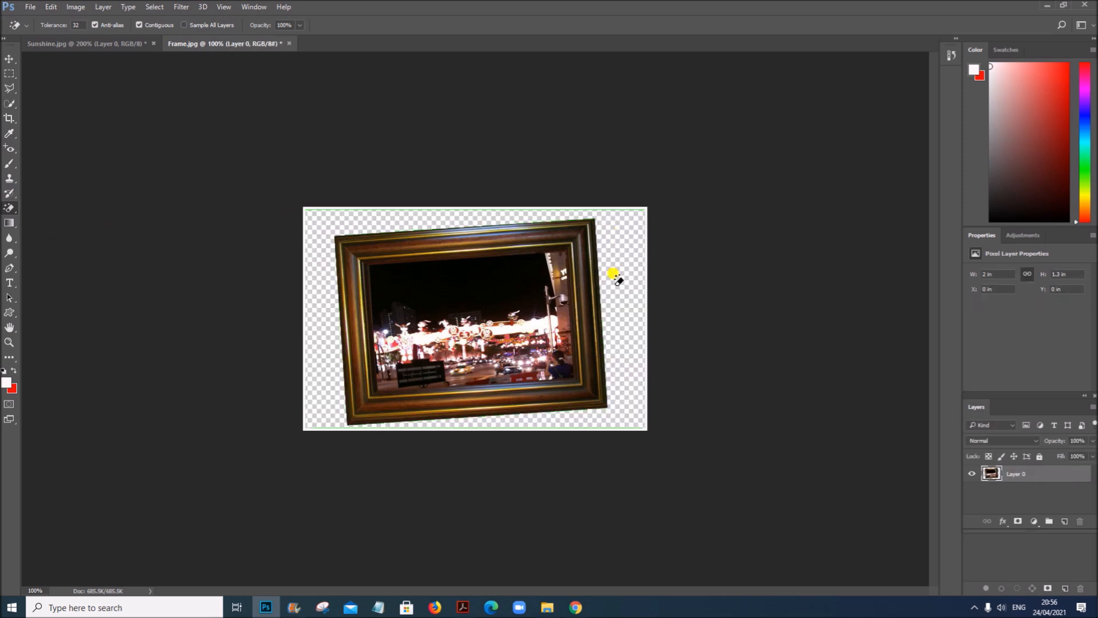
{"action": "left_click", "coordinate": [604, 206]}
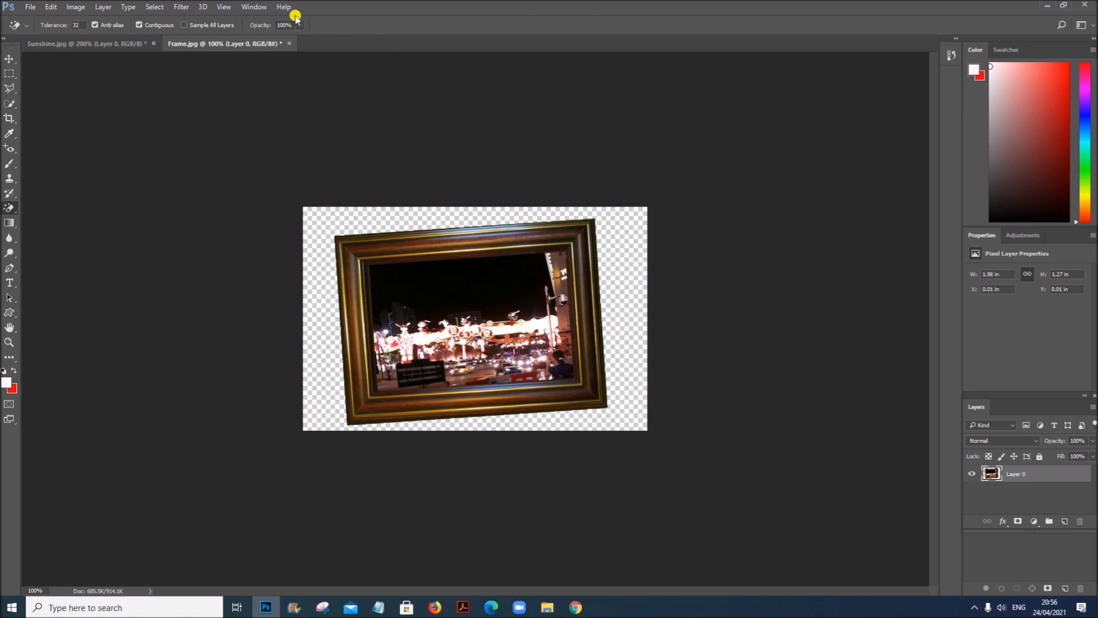
Select the tilted picture frame with the Polygonal Lasso Tool, tracing its four outer corners.
{"action": "left_click", "coordinate": [8, 86]}
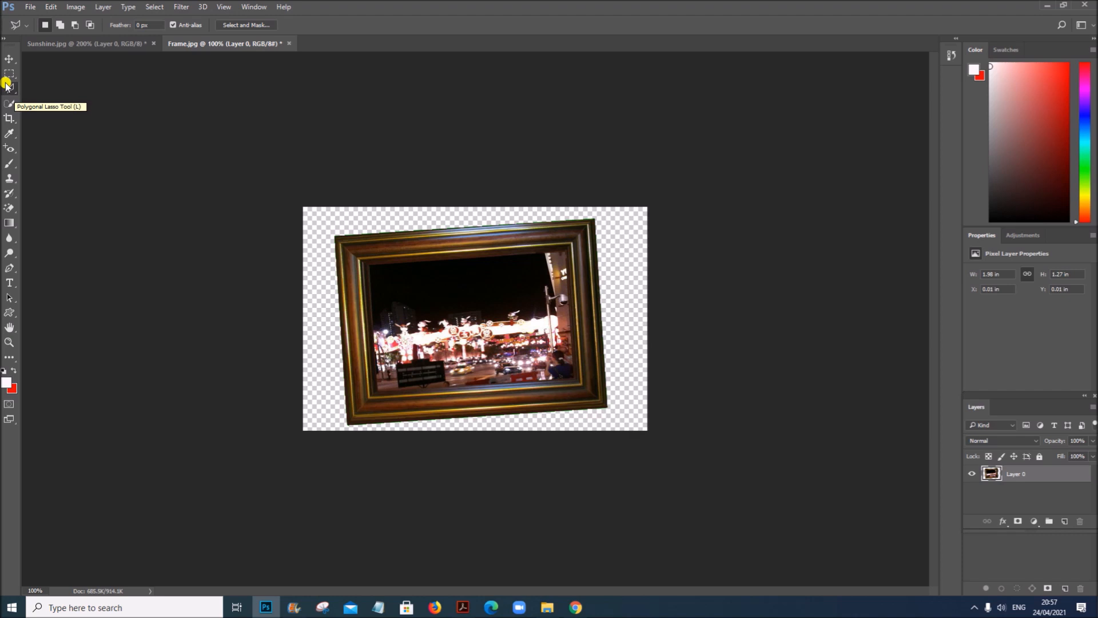
{"action": "left_click", "coordinate": [7, 85]}
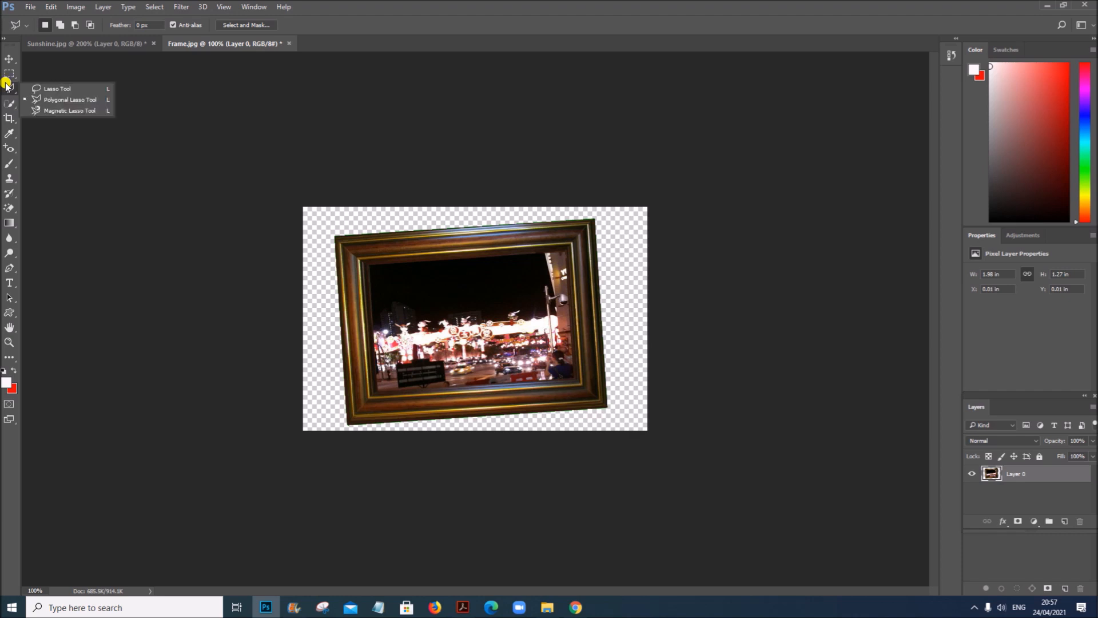
{"action": "left_click", "coordinate": [81, 101]}
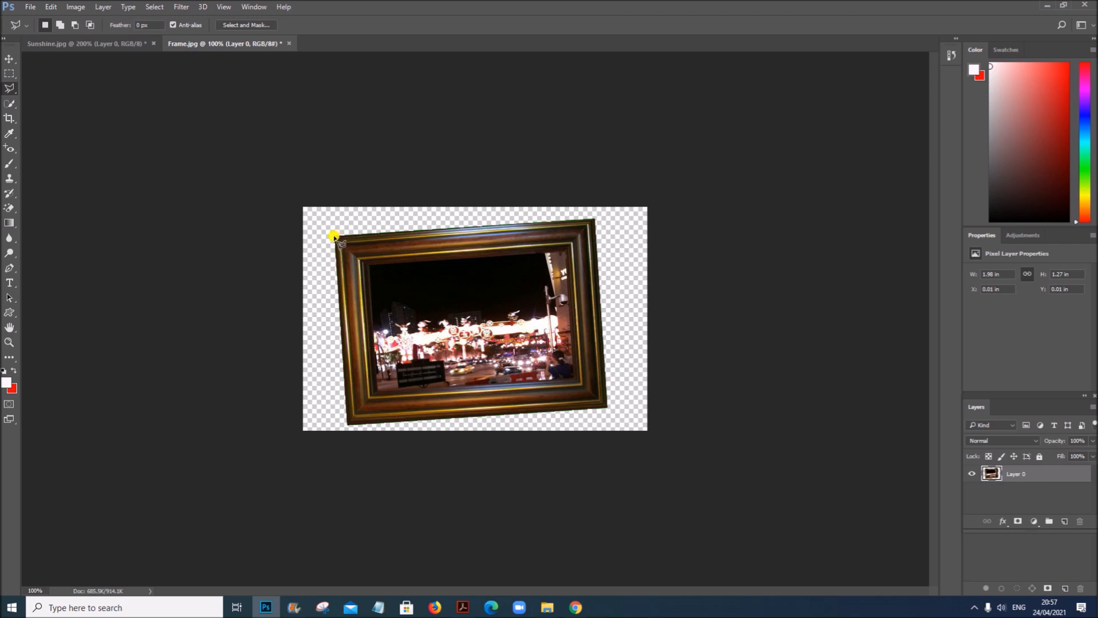
{"action": "left_click", "coordinate": [333, 235]}
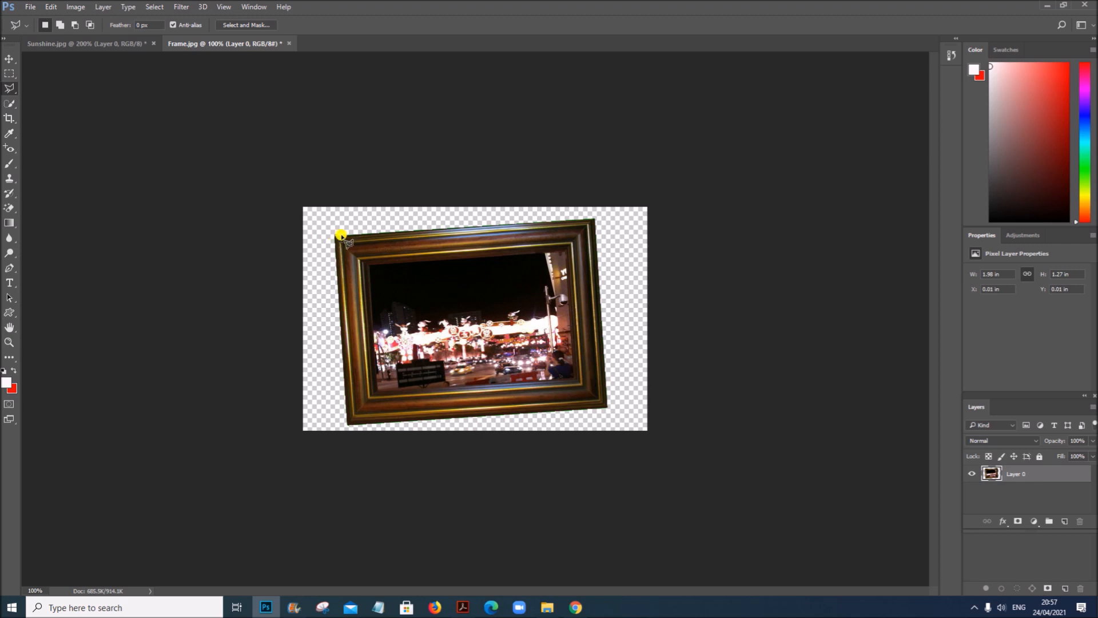
{"action": "left_click", "coordinate": [595, 218]}
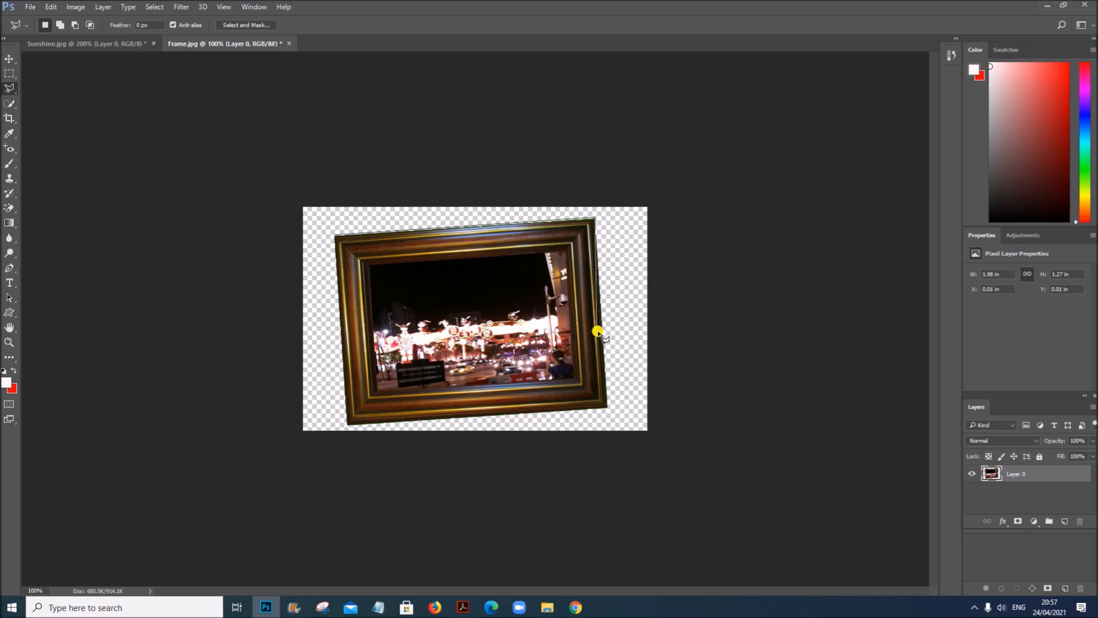
{"action": "left_click", "coordinate": [608, 409]}
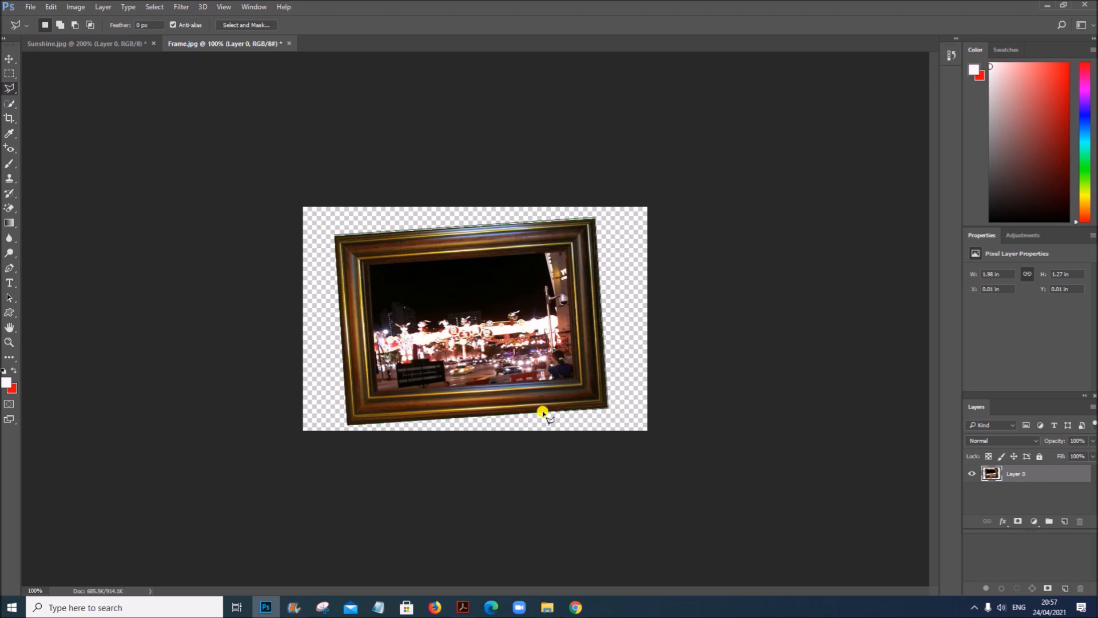
{"action": "left_click", "coordinate": [345, 425]}
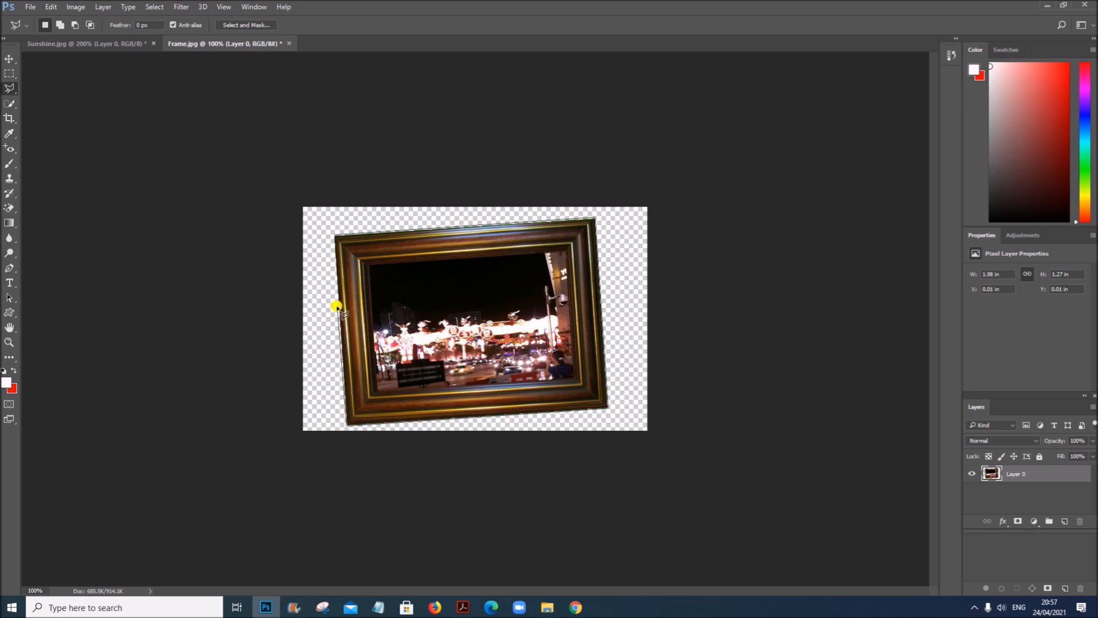
{"action": "left_click", "coordinate": [333, 235]}
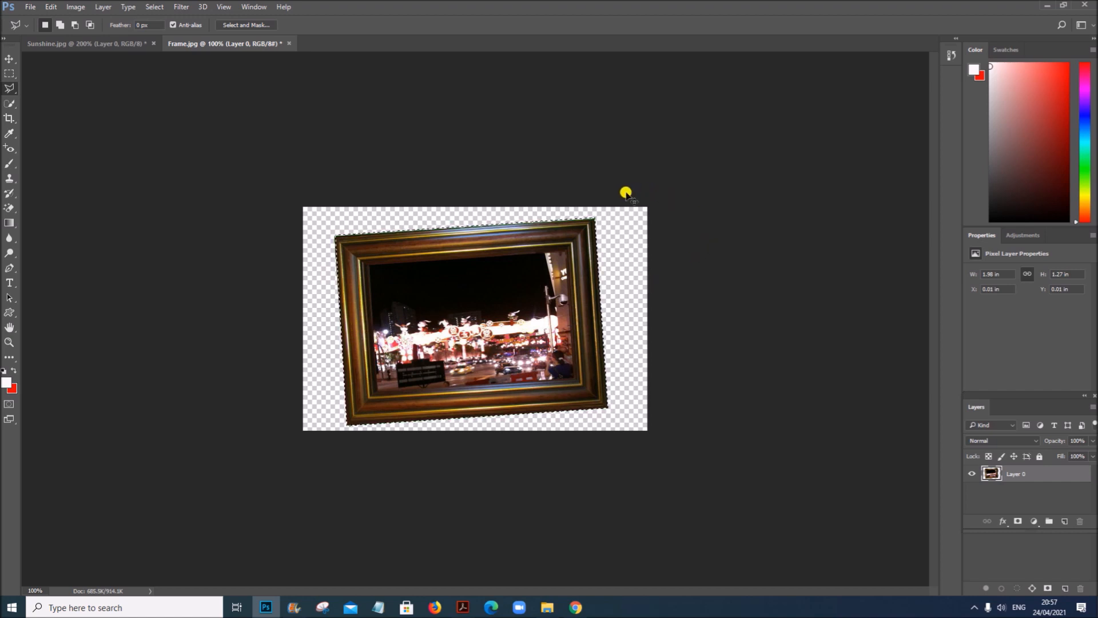
Straighten the selected frame with Free Transform by rotating it about 4.27 degrees, apply the rotation and deselect.
{"action": "key", "text": "ctrl+t"}
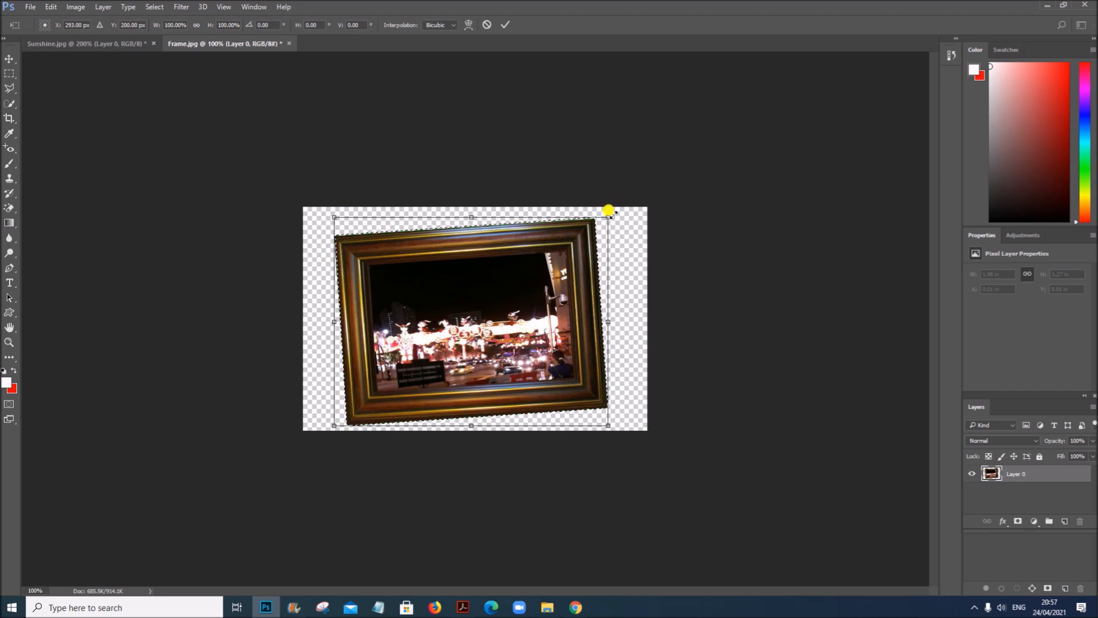
{"action": "left_click", "coordinate": [66, 7]}
{"action": "left_click", "coordinate": [51, 6]}
{"action": "left_click", "coordinate": [51, 5]}
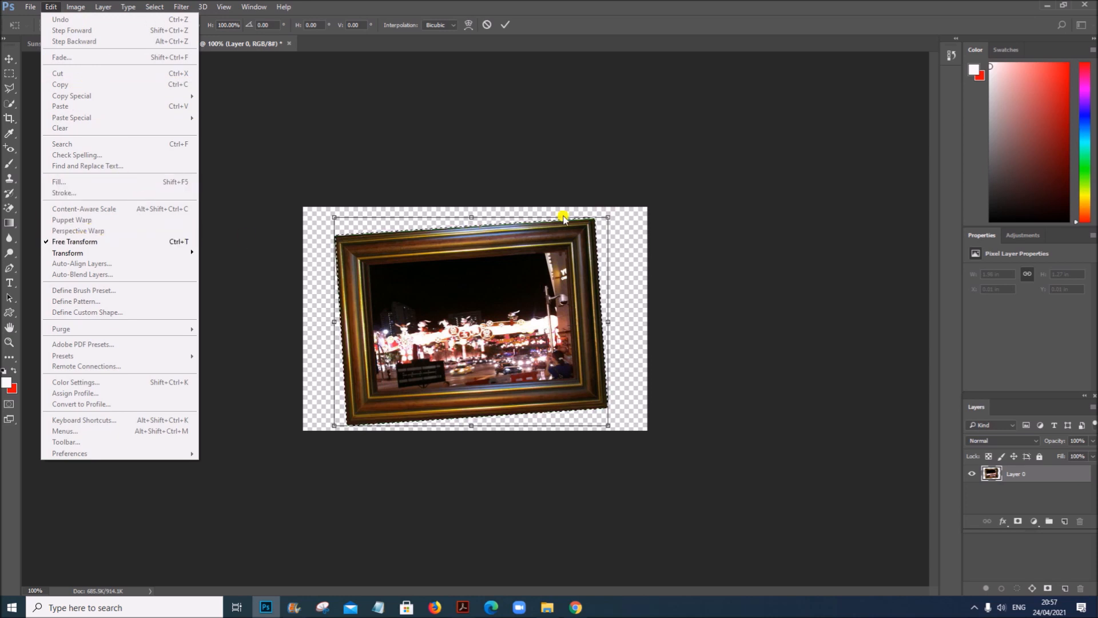
{"action": "left_click", "coordinate": [653, 33]}
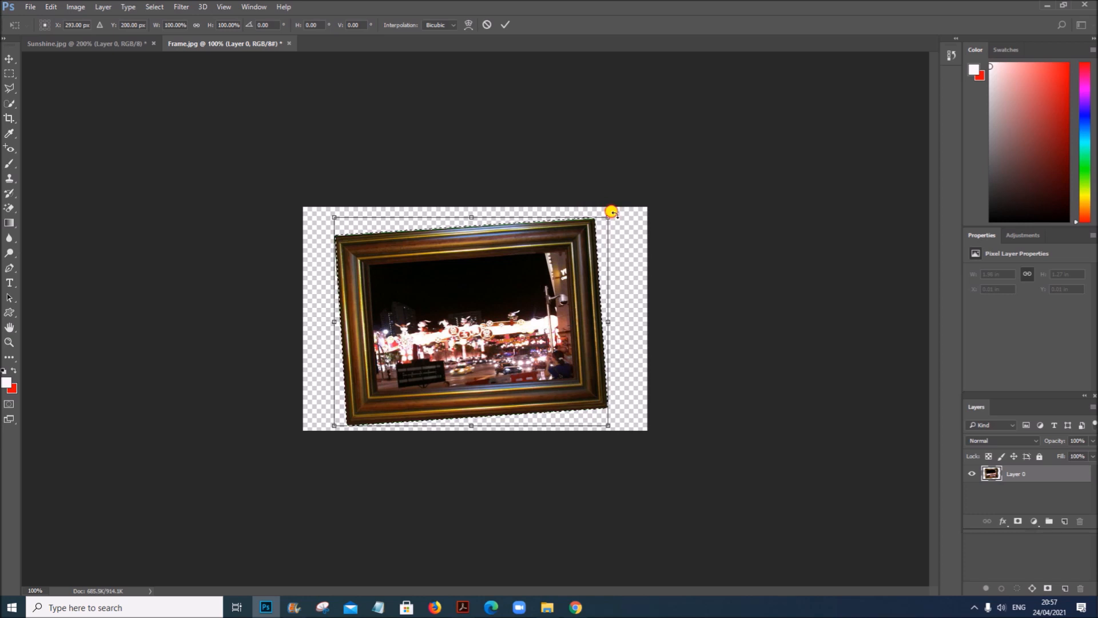
{"action": "left_click_drag", "start_coordinate": [613, 217], "coordinate": [613, 226]}
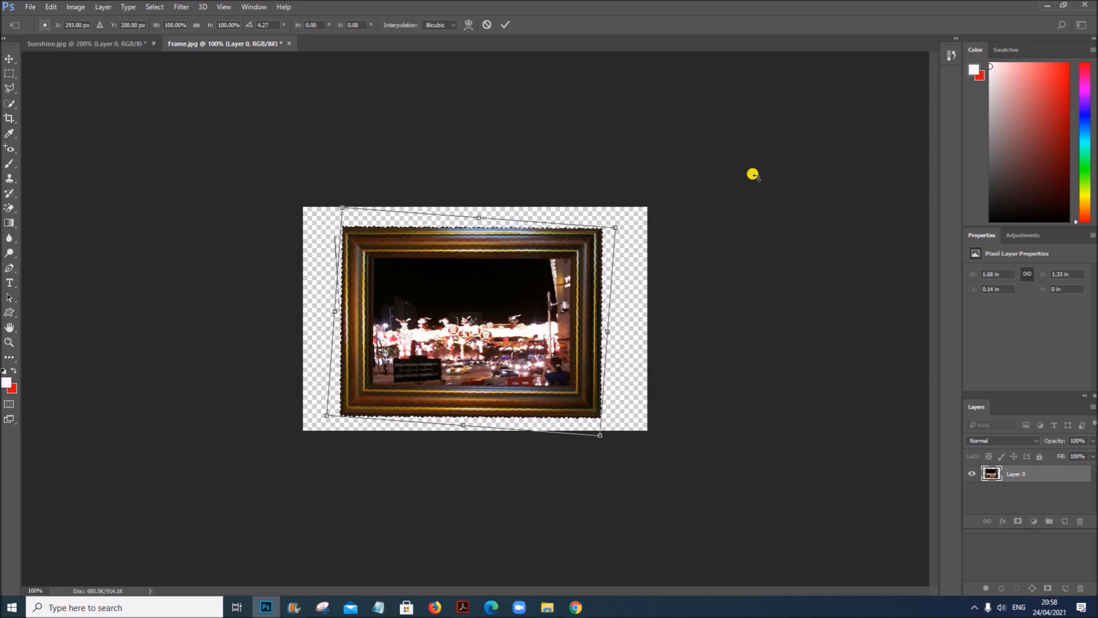
{"action": "key", "text": "Escape"}
{"action": "key", "text": "l"}
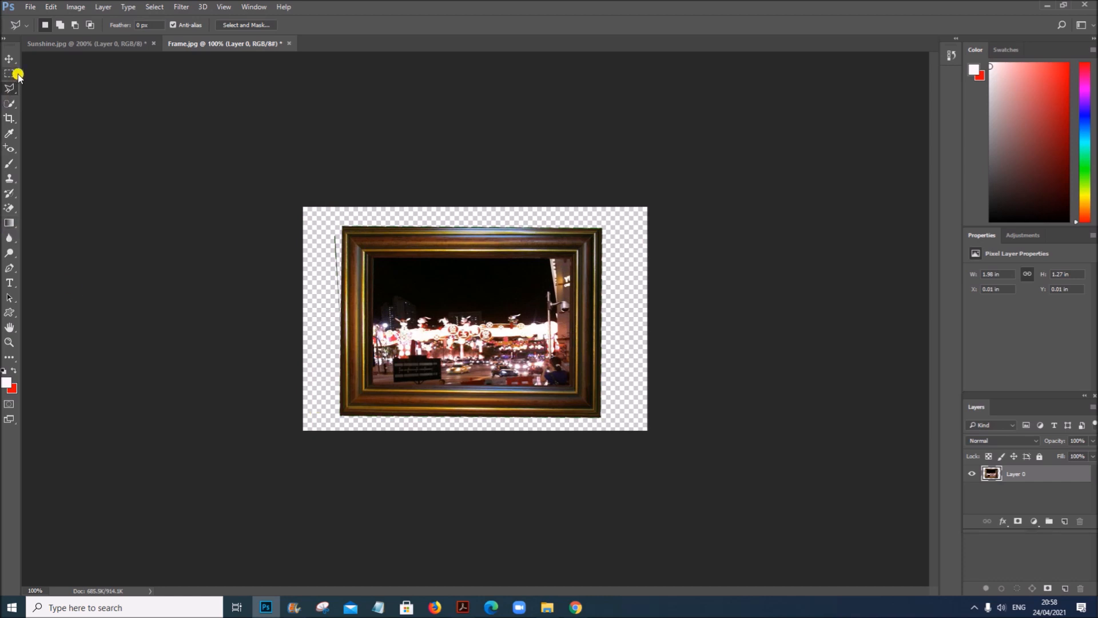
Crop Frame.jpg to the picture frame's outer edges, with a second tighter crop to trim the uneven upper edge.
{"action": "left_click", "coordinate": [8, 119]}
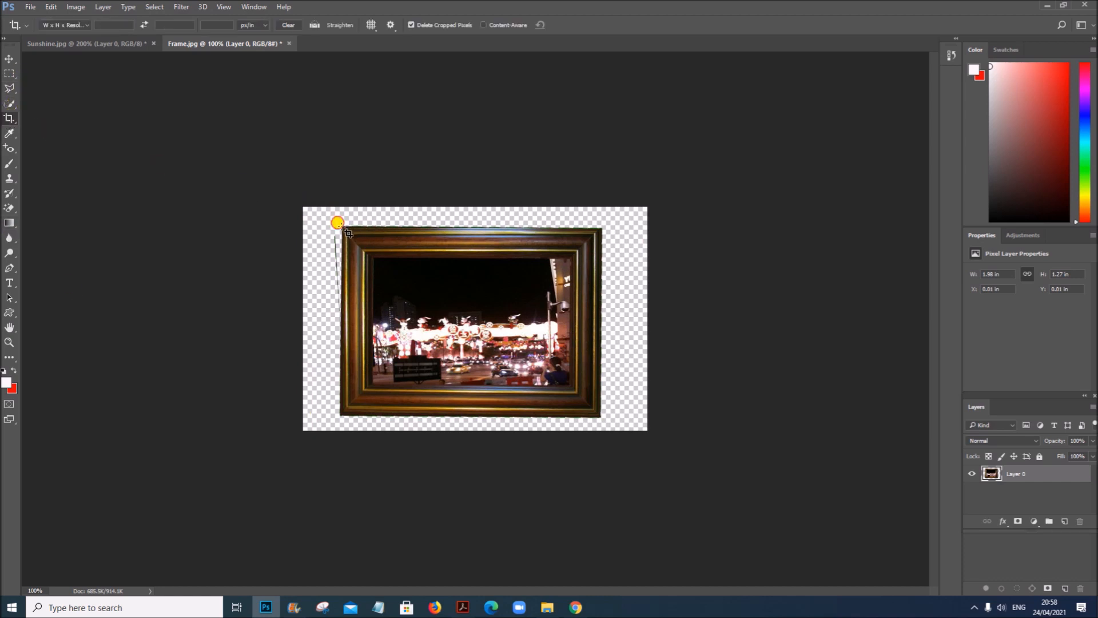
{"action": "left_click_drag", "start_coordinate": [497, 275], "coordinate": [596, 410]}
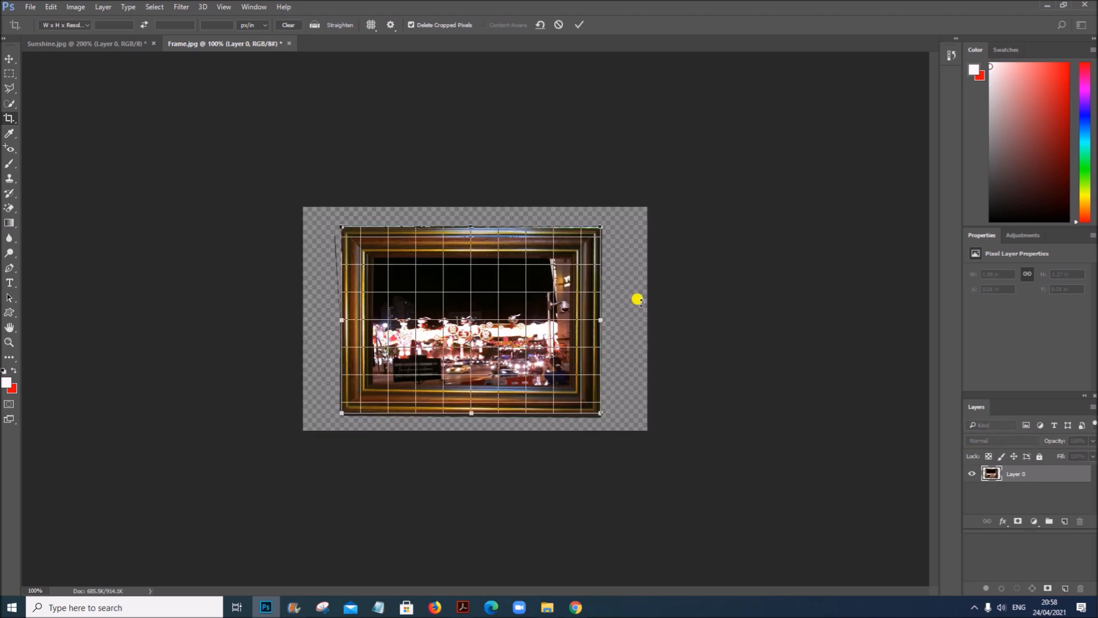
{"action": "key", "text": "Return"}
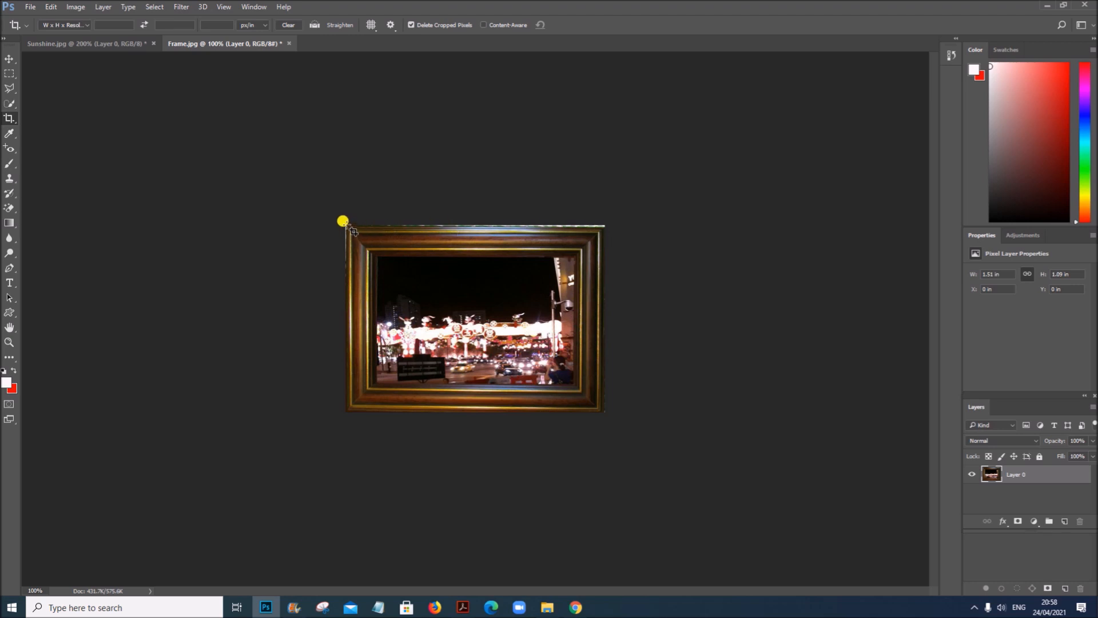
{"action": "left_click_drag", "start_coordinate": [343, 223], "coordinate": [597, 406]}
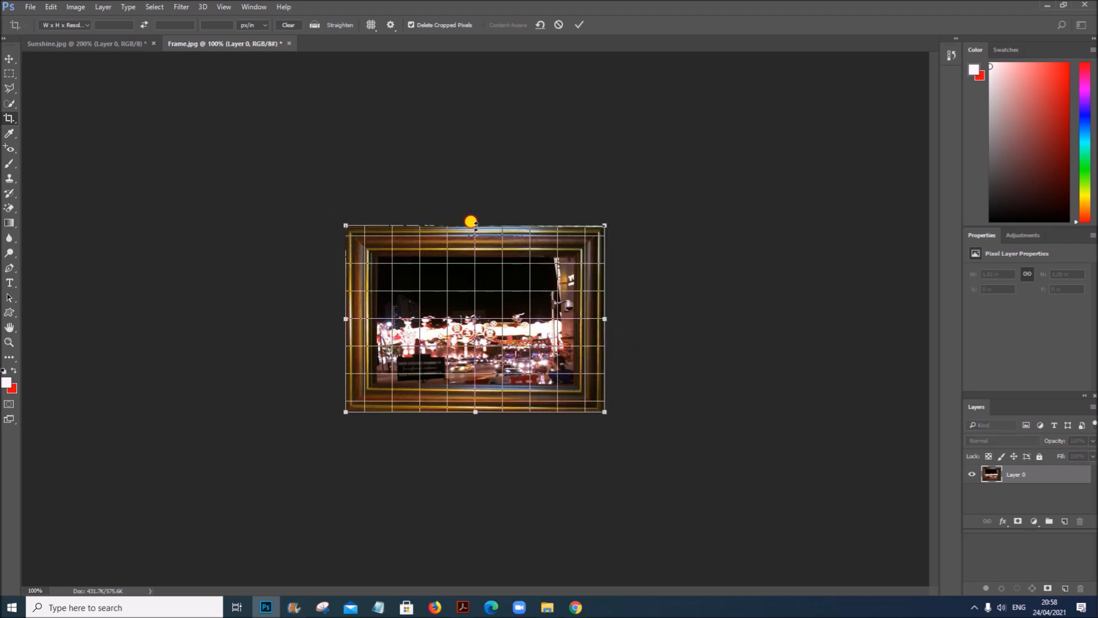
{"action": "left_click_drag", "start_coordinate": [475, 225], "coordinate": [476, 231]}
{"action": "key", "text": "Return"}
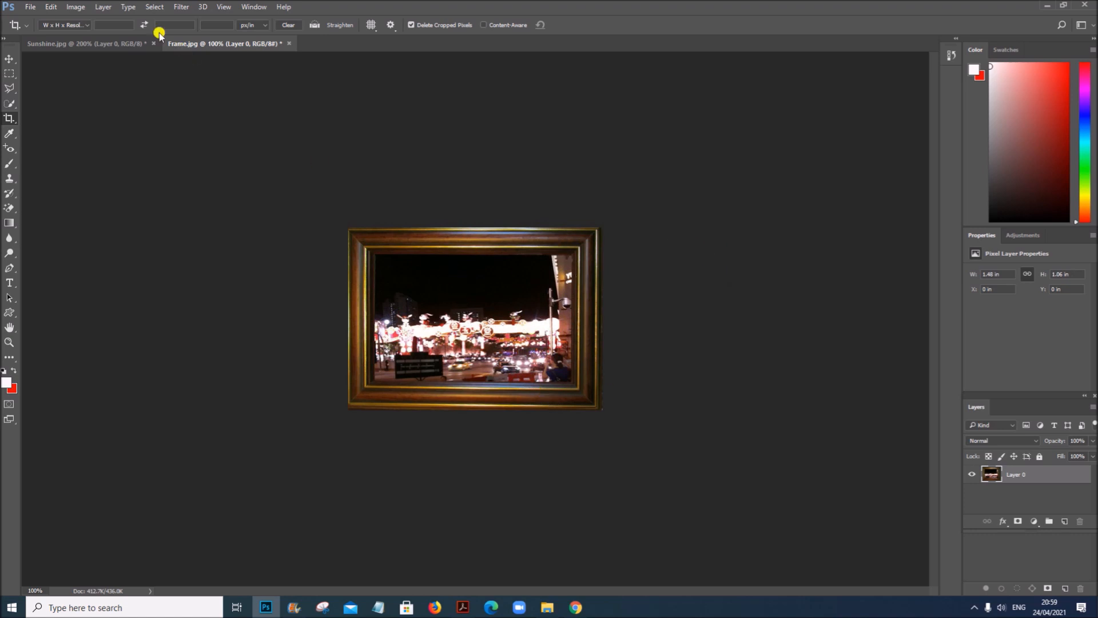
Rotate the whole frame image 90° clockwise so that it stands in portrait orientation.
{"action": "left_click", "coordinate": [73, 7]}
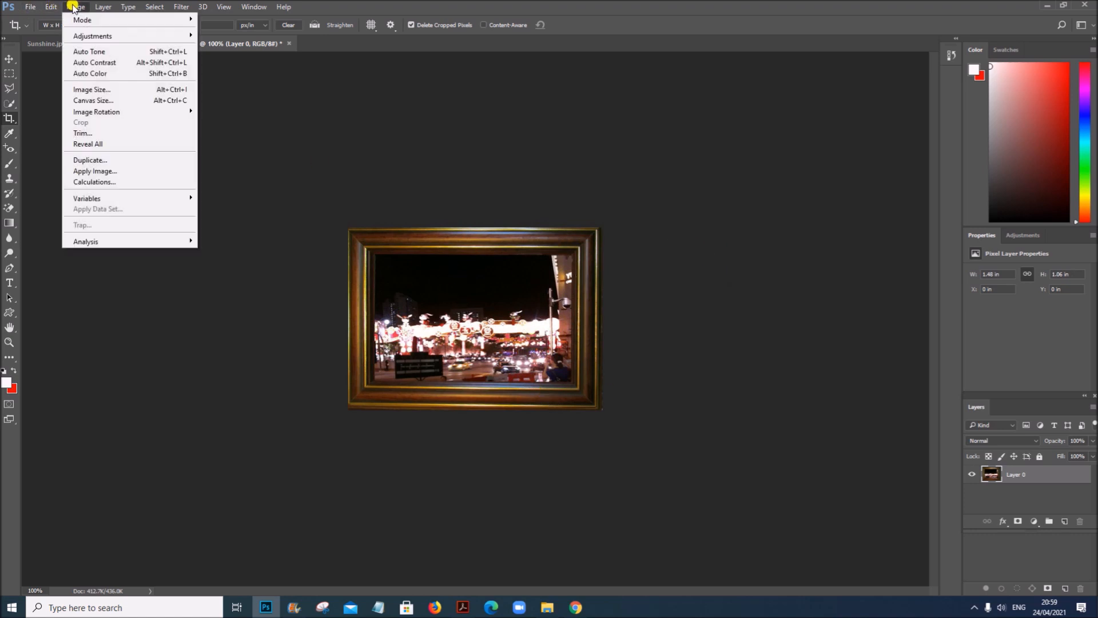
{"action": "mouse_move", "coordinate": [156, 114]}
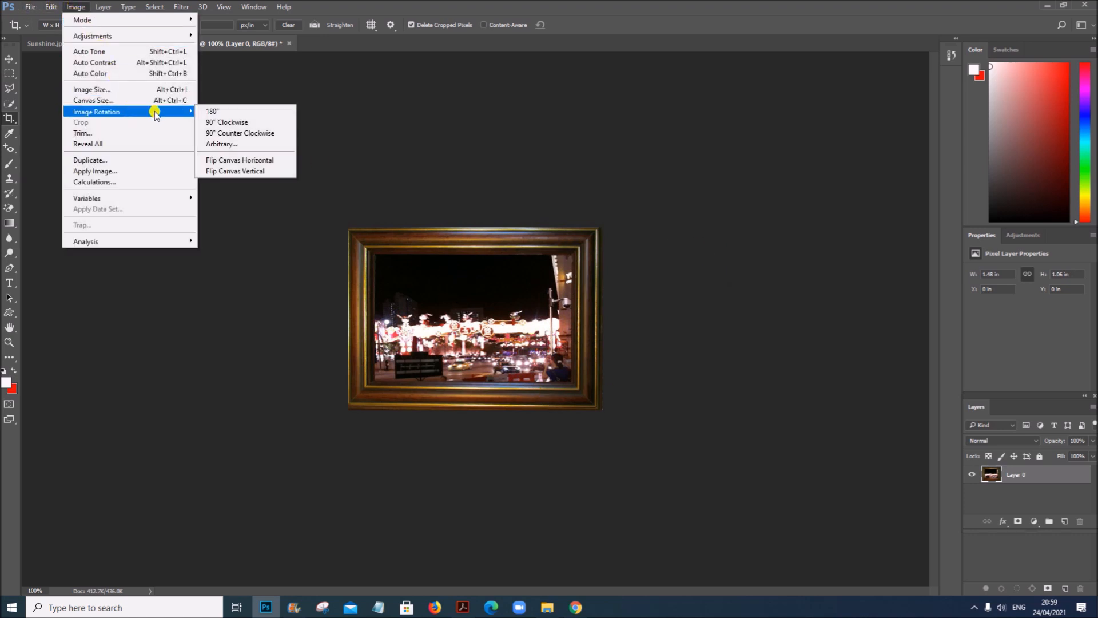
{"action": "left_click", "coordinate": [239, 121]}
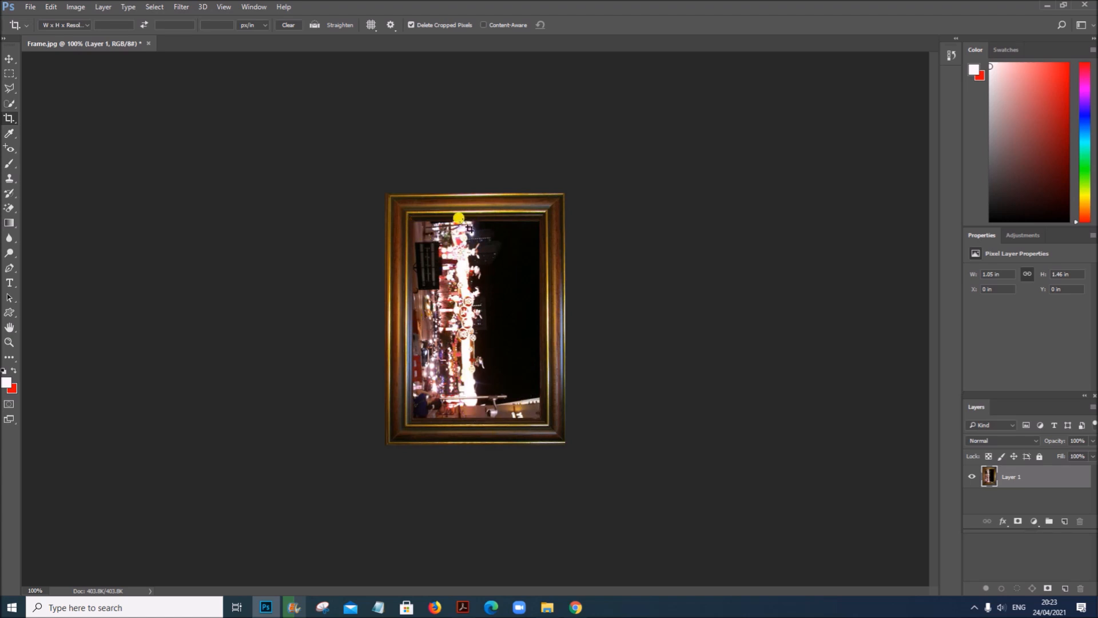
Select the picture area inside the frame with the Rectangular Marquee Tool and delete it to transparency.
{"action": "left_click", "coordinate": [7, 73]}
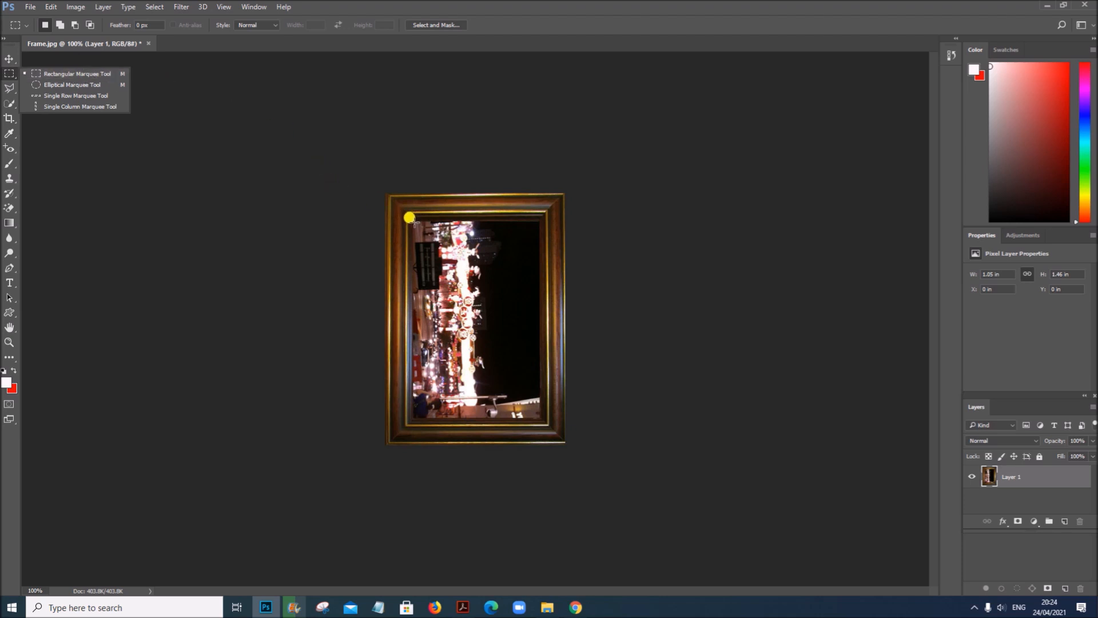
{"action": "left_click_drag", "start_coordinate": [412, 219], "coordinate": [539, 421]}
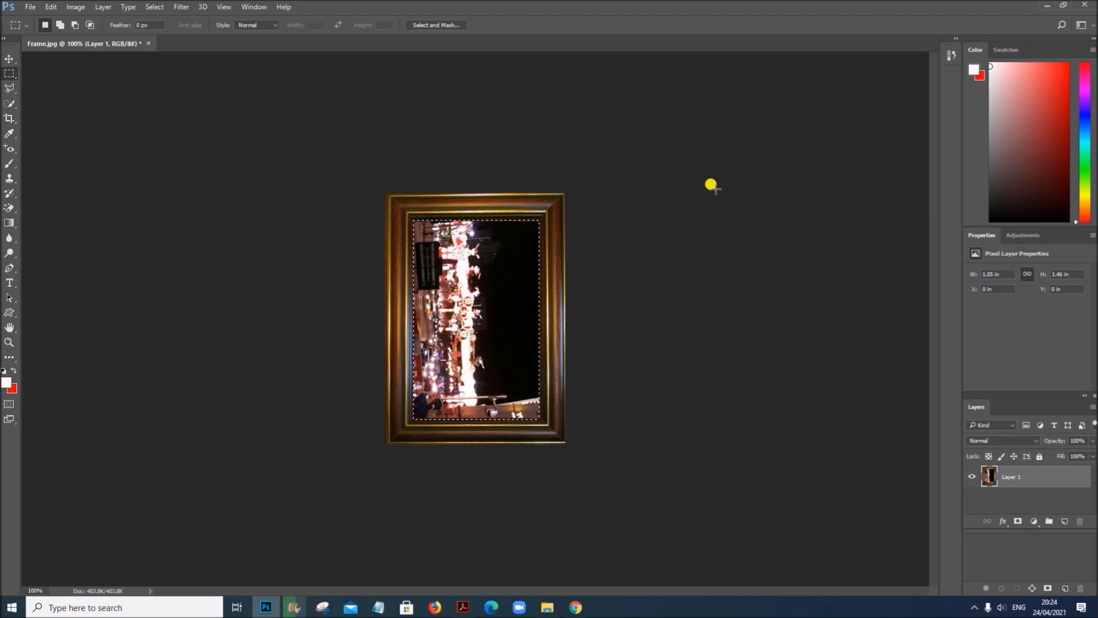
{"action": "key", "text": "Delete"}
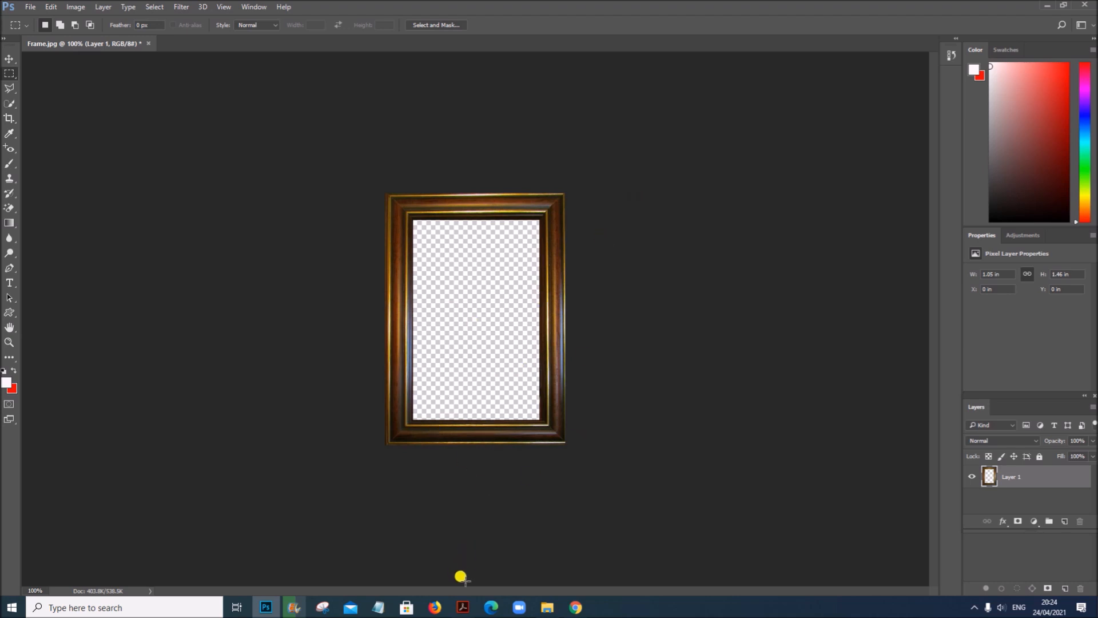
Check task 2's file naming in Acrobat, then export the frame from Photoshop as a transparent PNG named PFrame plus centre and candidate numbers.
{"action": "left_click", "coordinate": [465, 603]}
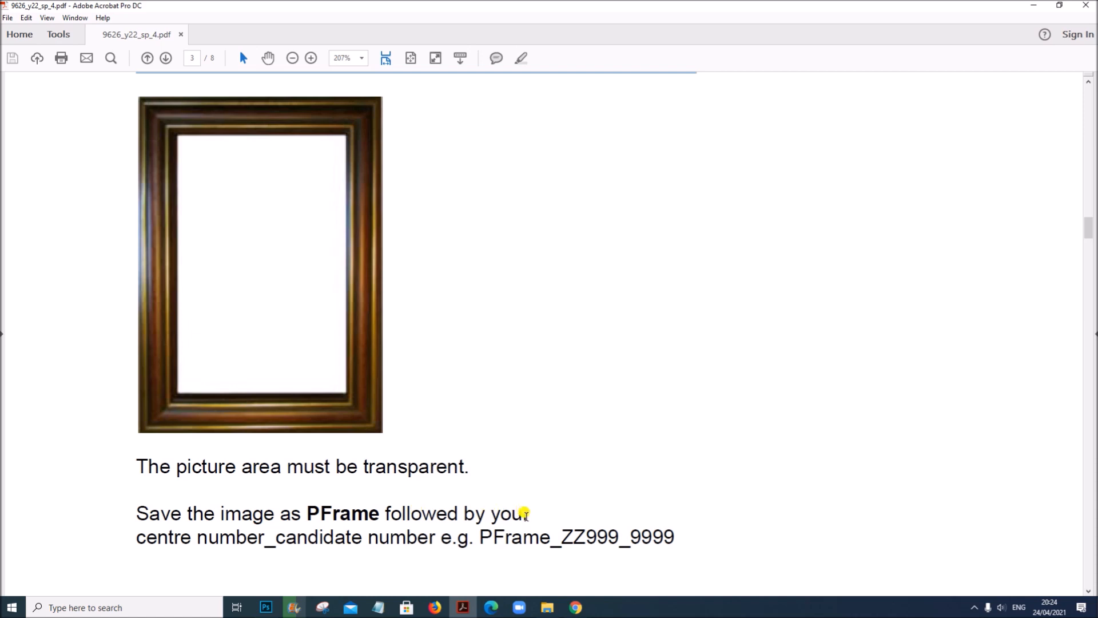
{"action": "left_click", "coordinate": [265, 607]}
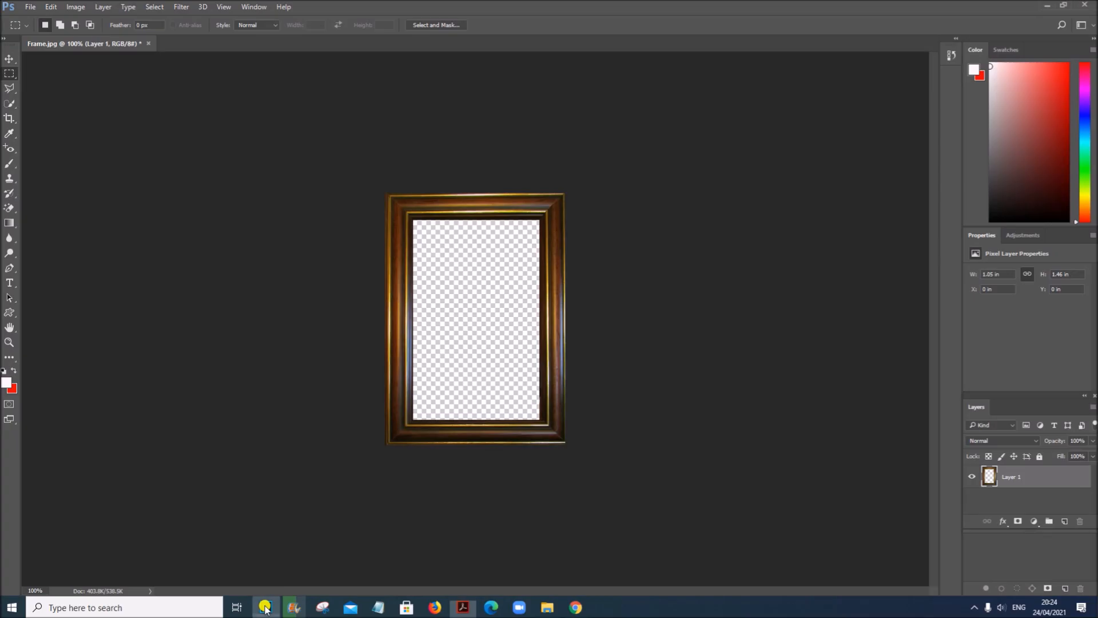
{"action": "left_click", "coordinate": [26, 8]}
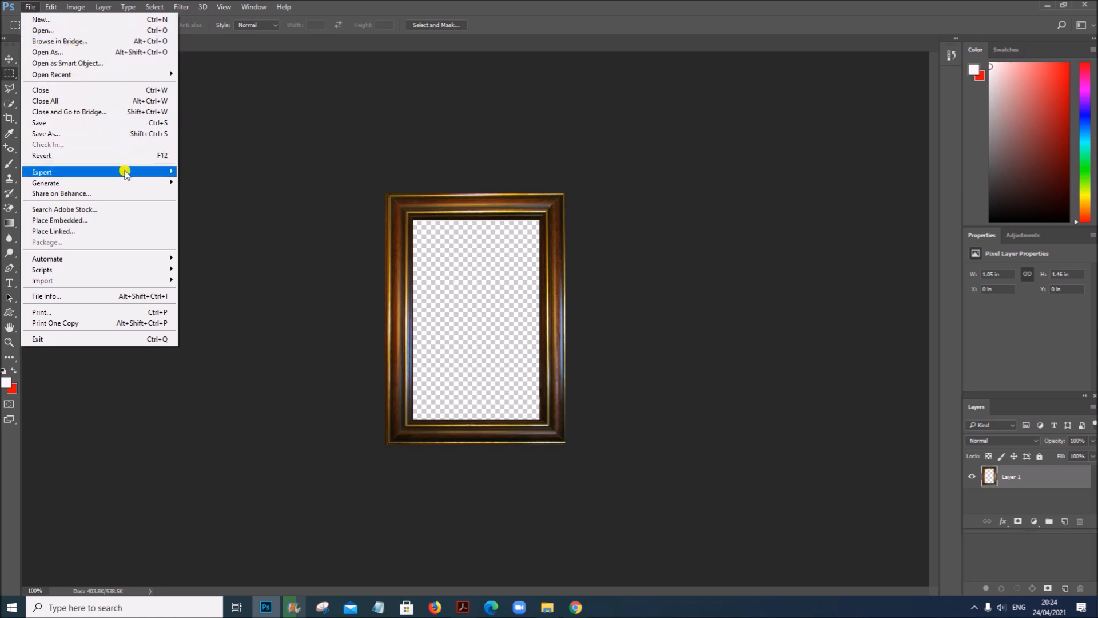
{"action": "mouse_move", "coordinate": [151, 172]}
{"action": "left_click", "coordinate": [229, 183]}
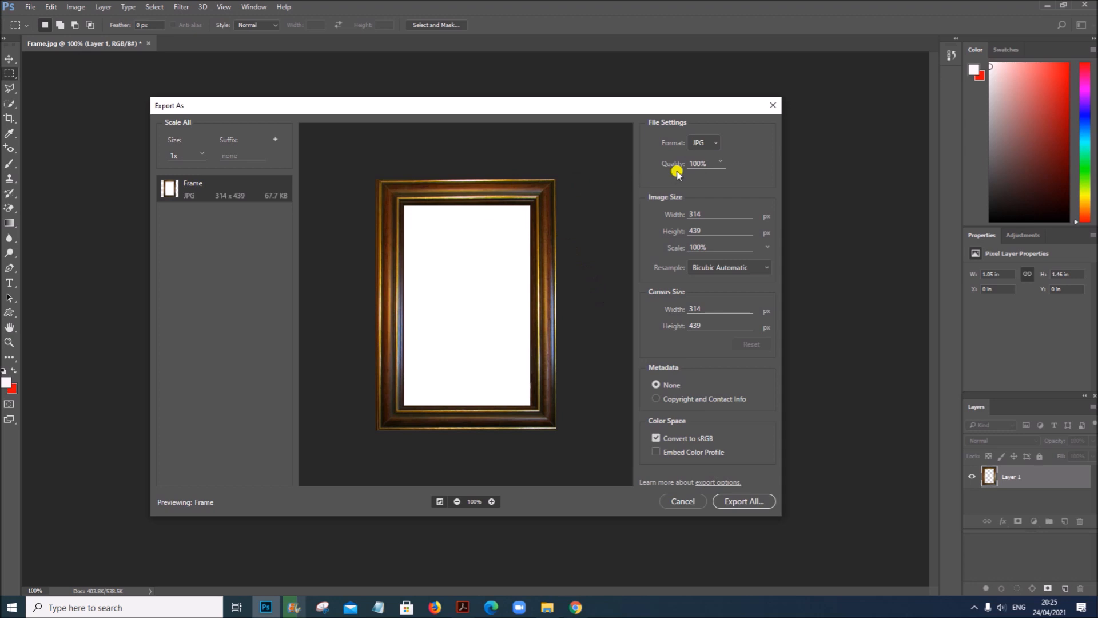
{"action": "left_click", "coordinate": [712, 143]}
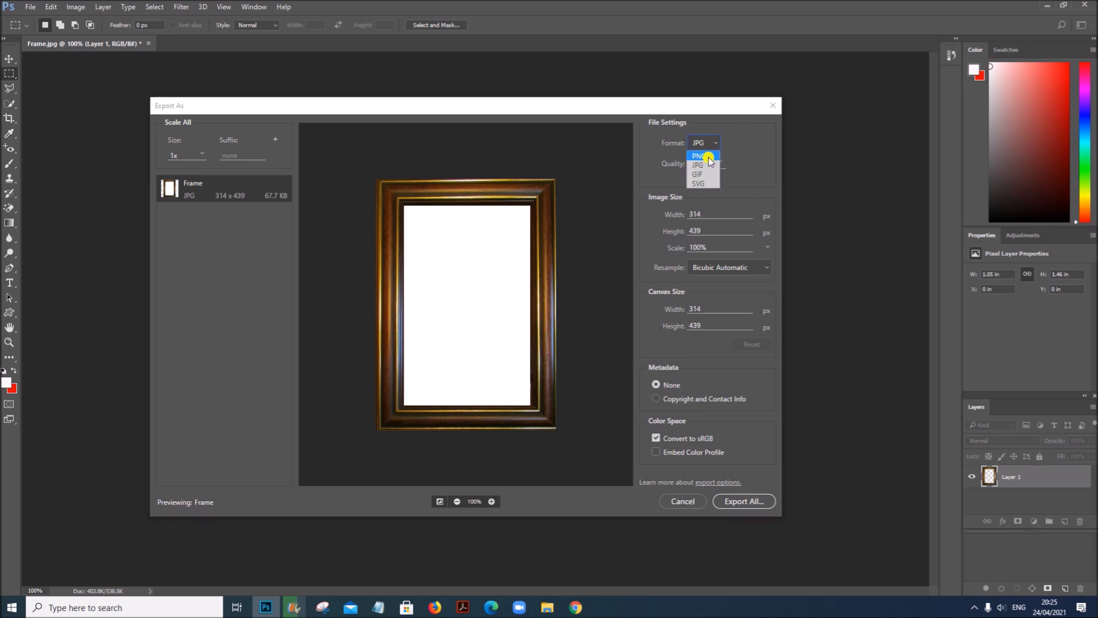
{"action": "left_click", "coordinate": [708, 156]}
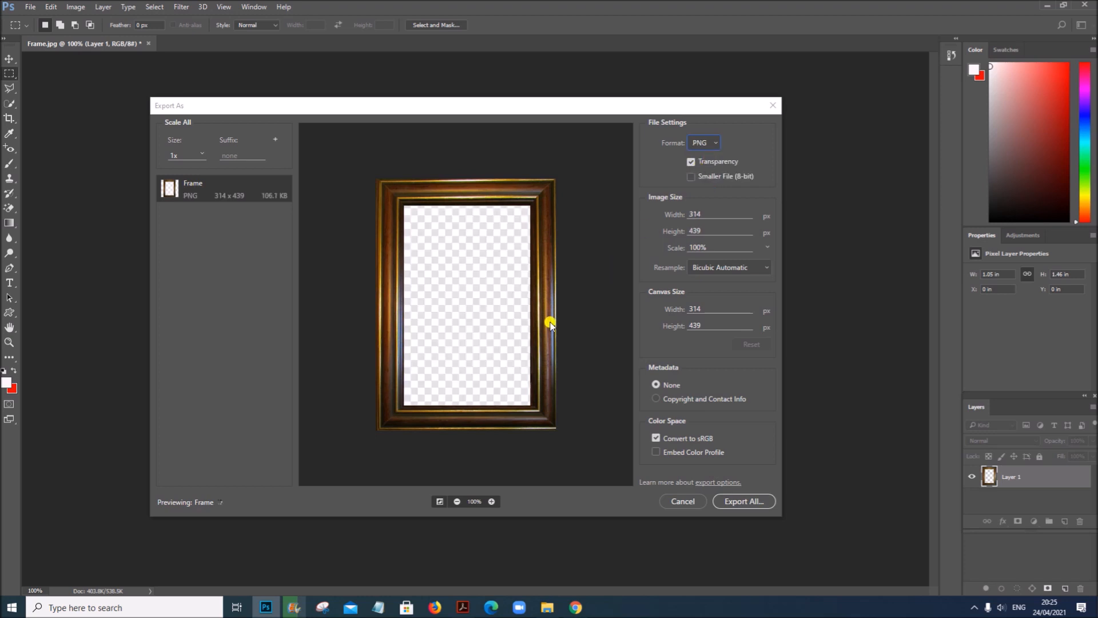
{"action": "left_click", "coordinate": [740, 502]}
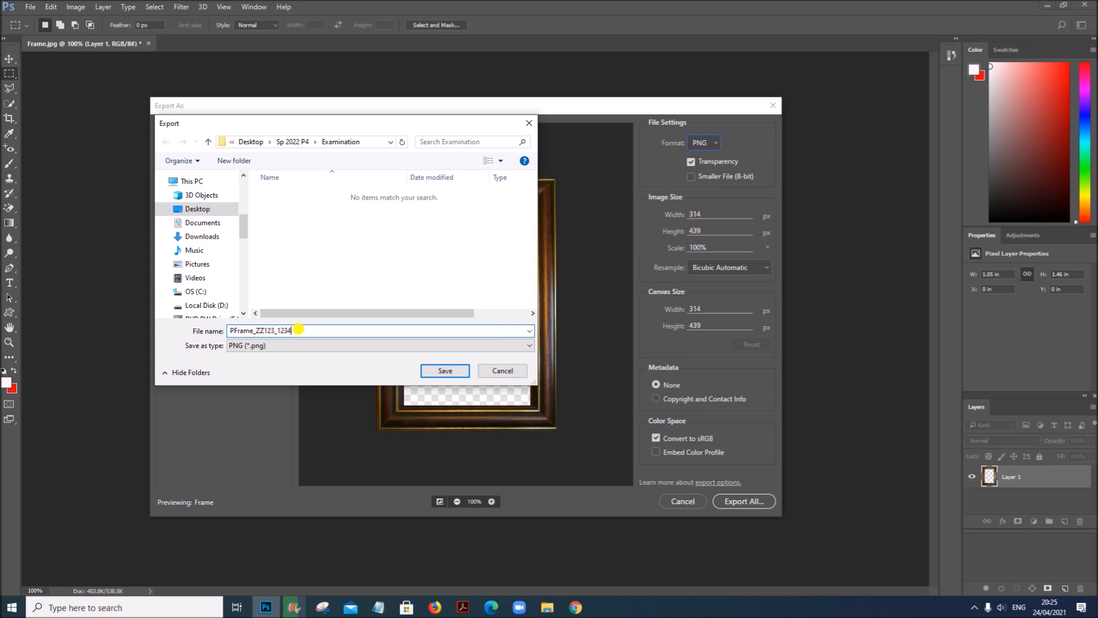
{"action": "left_click", "coordinate": [443, 371]}
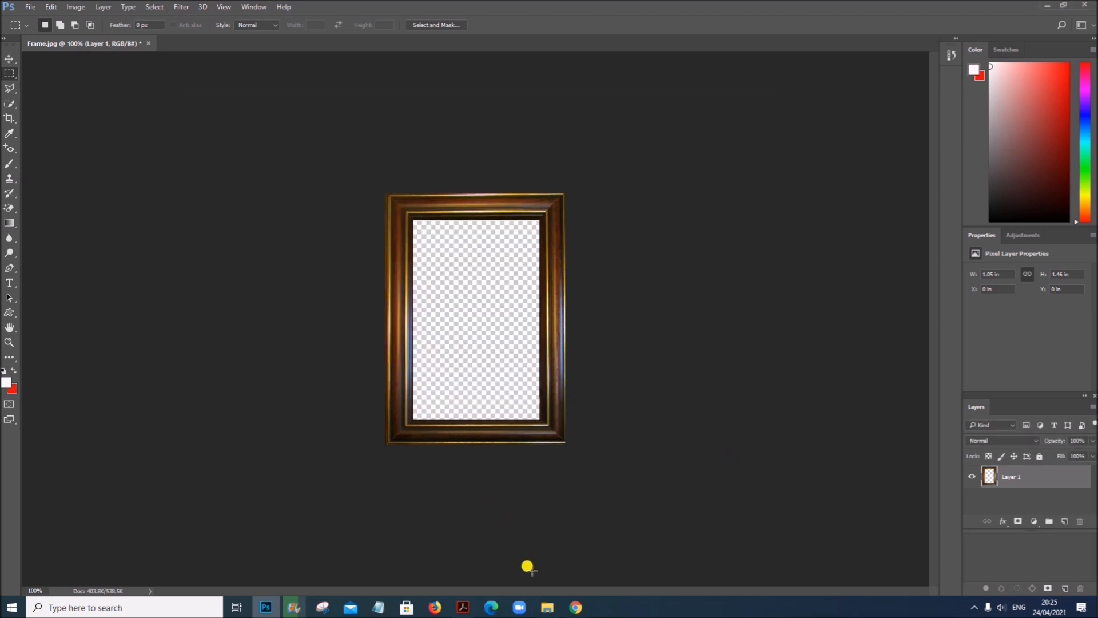
Switch to the exam paper in Acrobat and read task 3, marking the Sunshine.jpg and NewSky.jpg instruction.
{"action": "left_click", "coordinate": [463, 606]}
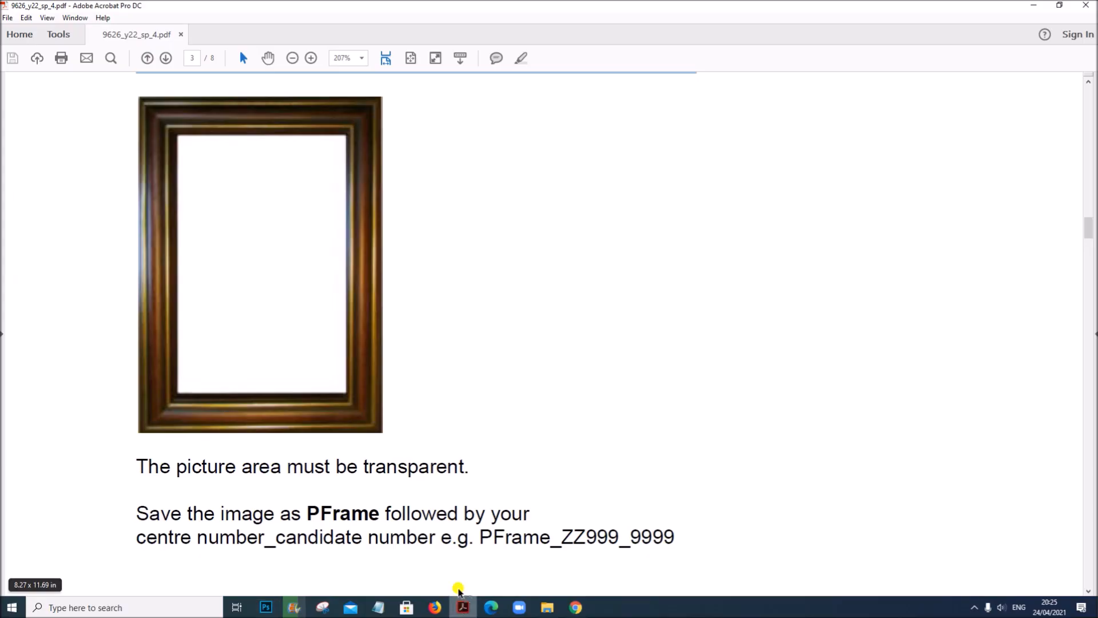
{"action": "scroll", "coordinate": [479, 469], "scroll_direction": "down", "scroll_amount": 5}
{"action": "scroll", "coordinate": [479, 471], "scroll_direction": "down", "scroll_amount": 15}
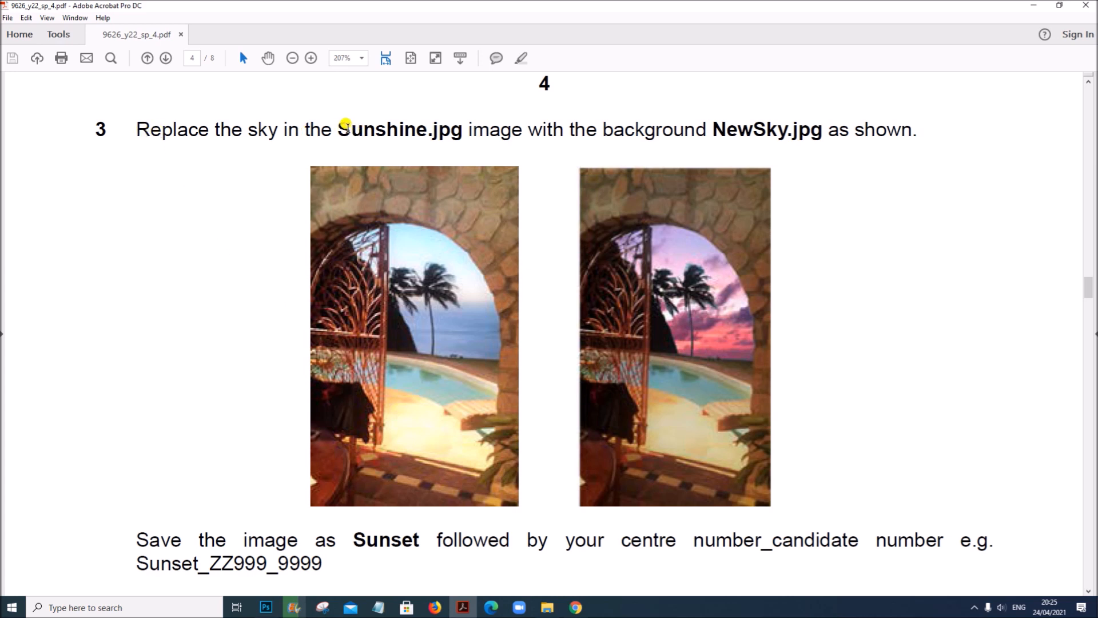
{"action": "left_click_drag", "start_coordinate": [336, 126], "coordinate": [824, 151]}
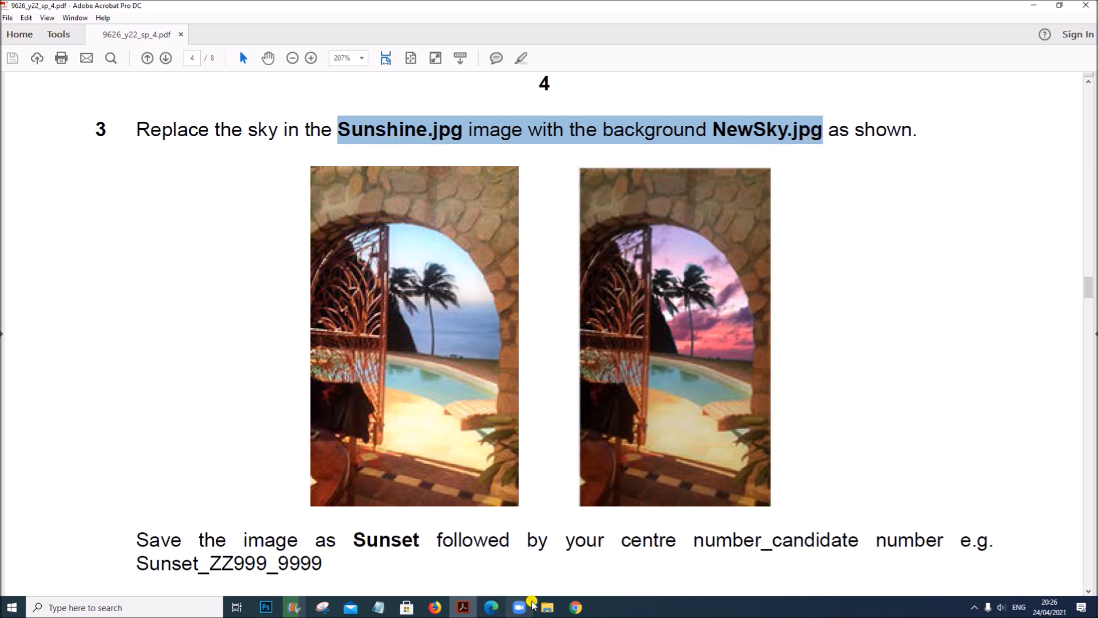
Return to Photoshop, open Sunshine.jpg and compare it with task 3's example pictures in Acrobat.
{"action": "left_click", "coordinate": [266, 606]}
{"action": "left_click", "coordinate": [26, 8]}
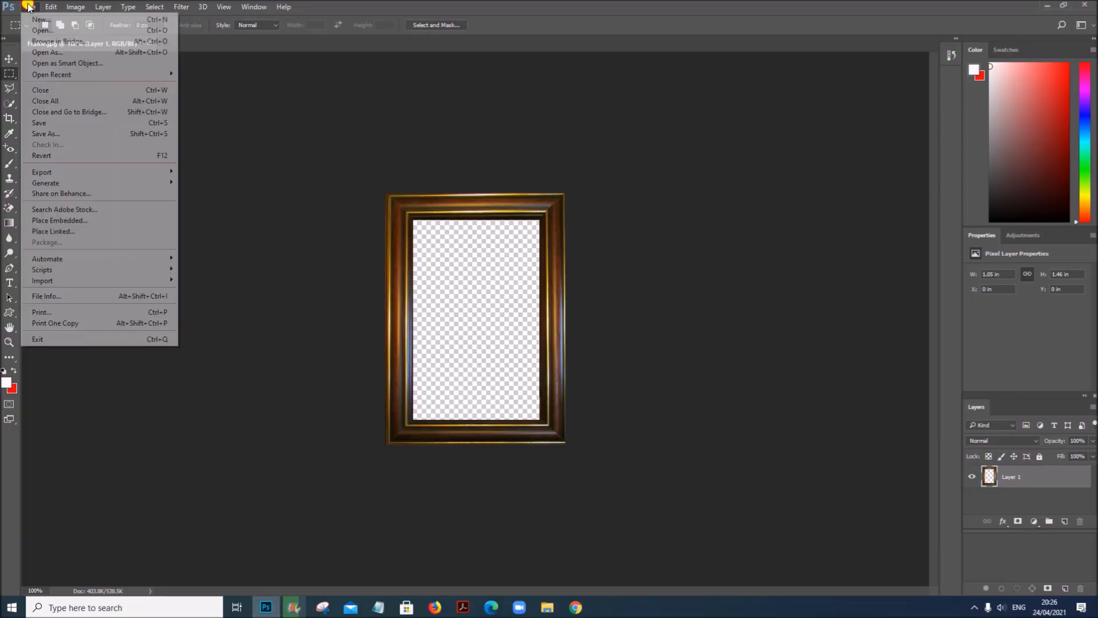
{"action": "left_click", "coordinate": [35, 31]}
{"action": "double_click", "coordinate": [309, 243]}
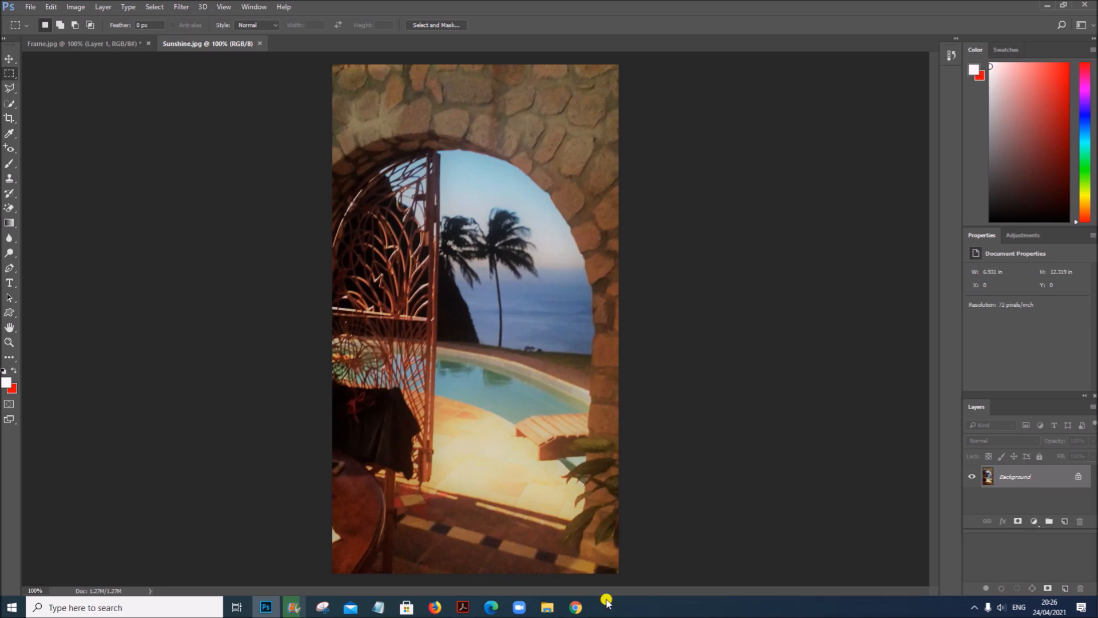
{"action": "left_click", "coordinate": [466, 607]}
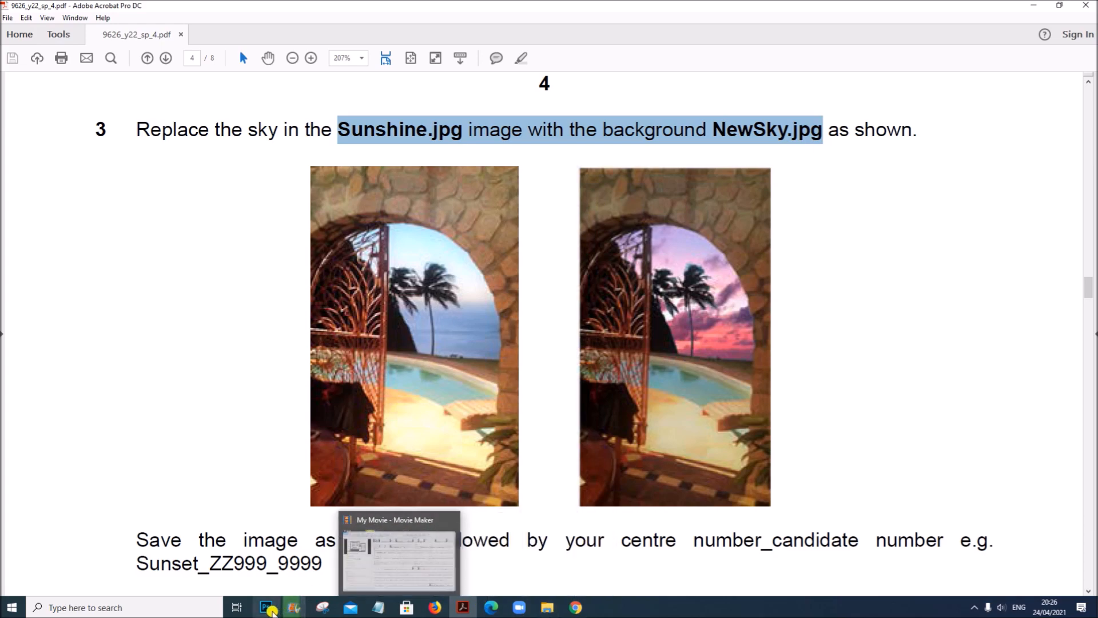
{"action": "left_click", "coordinate": [267, 609]}
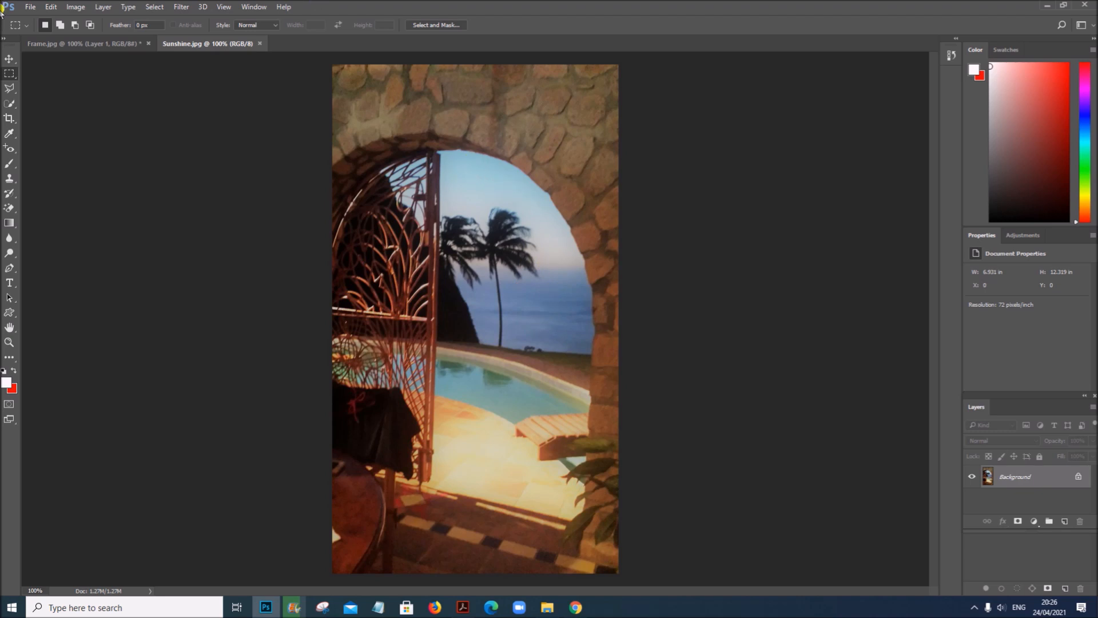
Erase the sky and sea inside the archway of Sunshine.jpg, around the palm trees, with the Magic Eraser Tool at tolerance 32.
{"action": "left_click", "coordinate": [8, 212]}
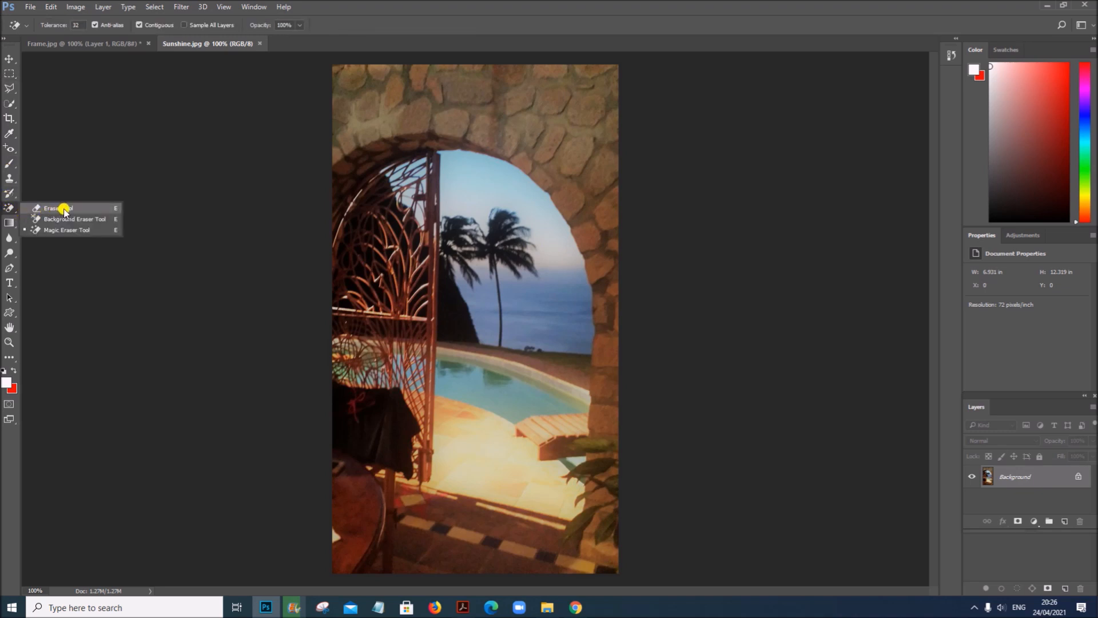
{"action": "left_click", "coordinate": [64, 231]}
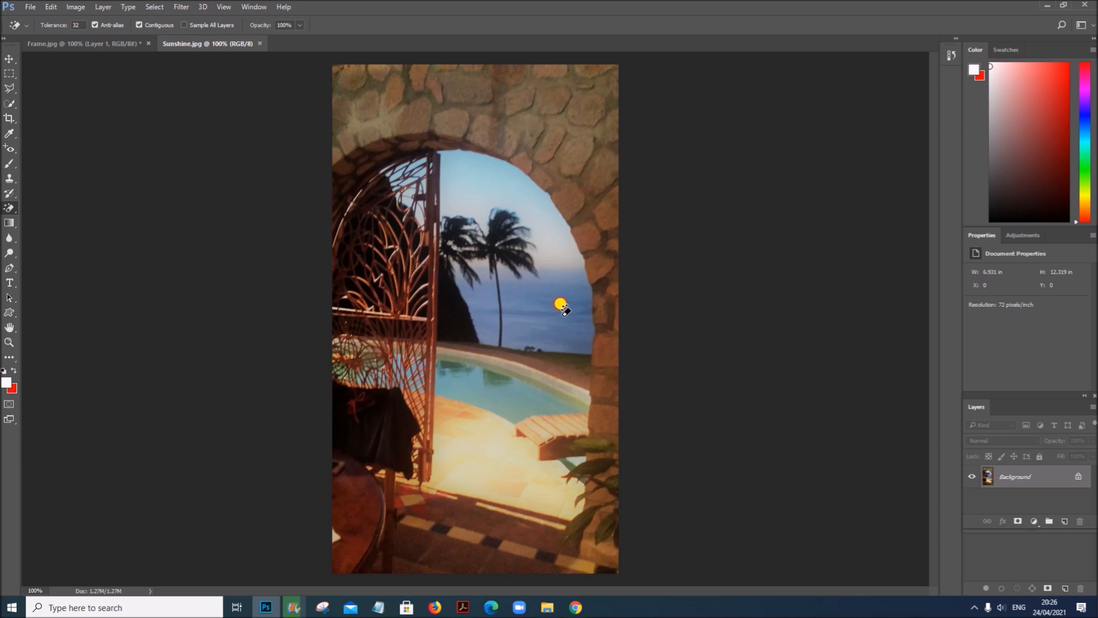
{"action": "left_click", "coordinate": [563, 312]}
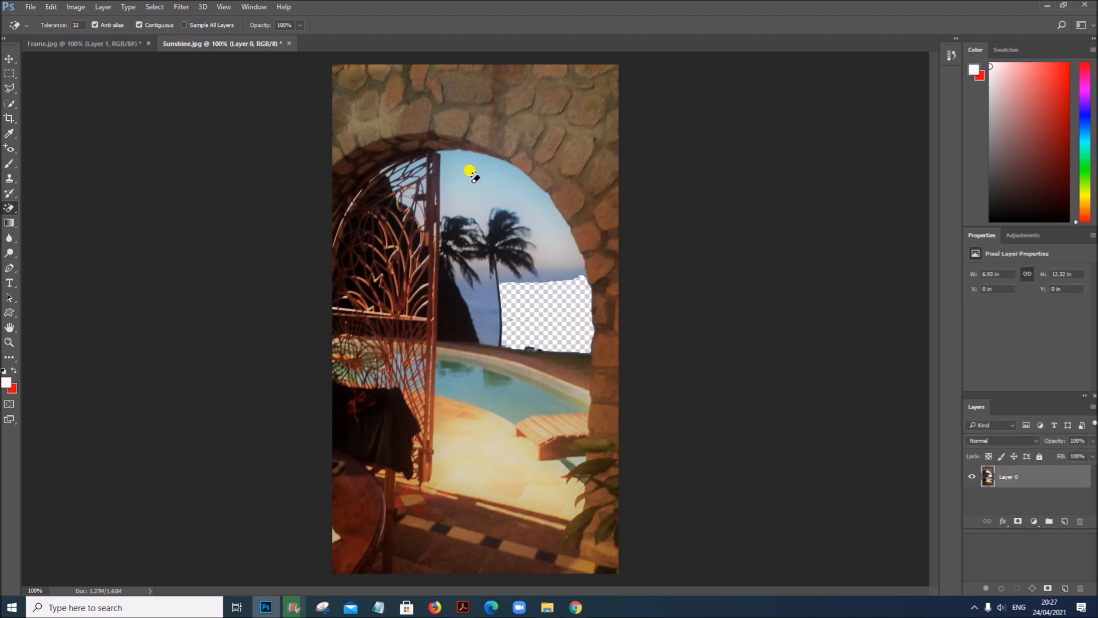
{"action": "left_click", "coordinate": [461, 165]}
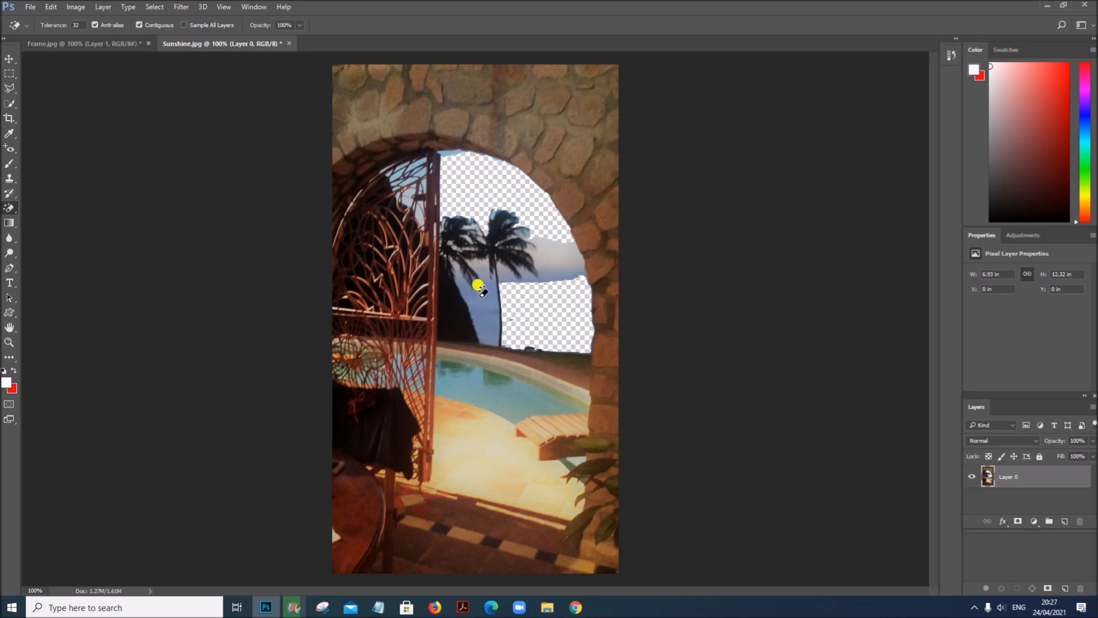
{"action": "left_click", "coordinate": [480, 303]}
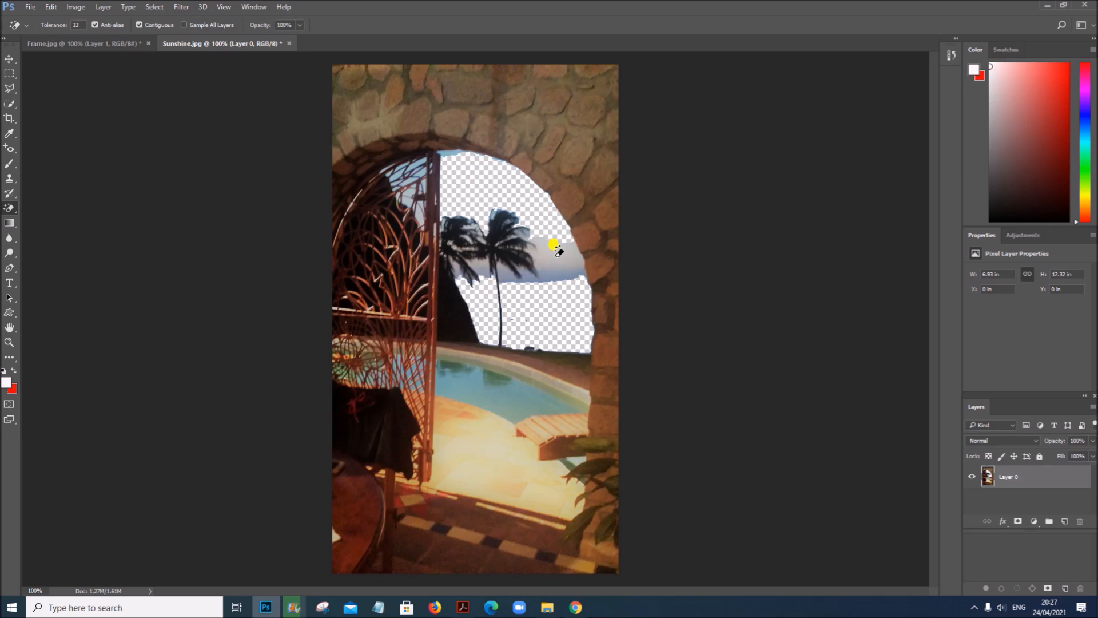
{"action": "left_click", "coordinate": [556, 250]}
{"action": "left_click", "coordinate": [547, 272]}
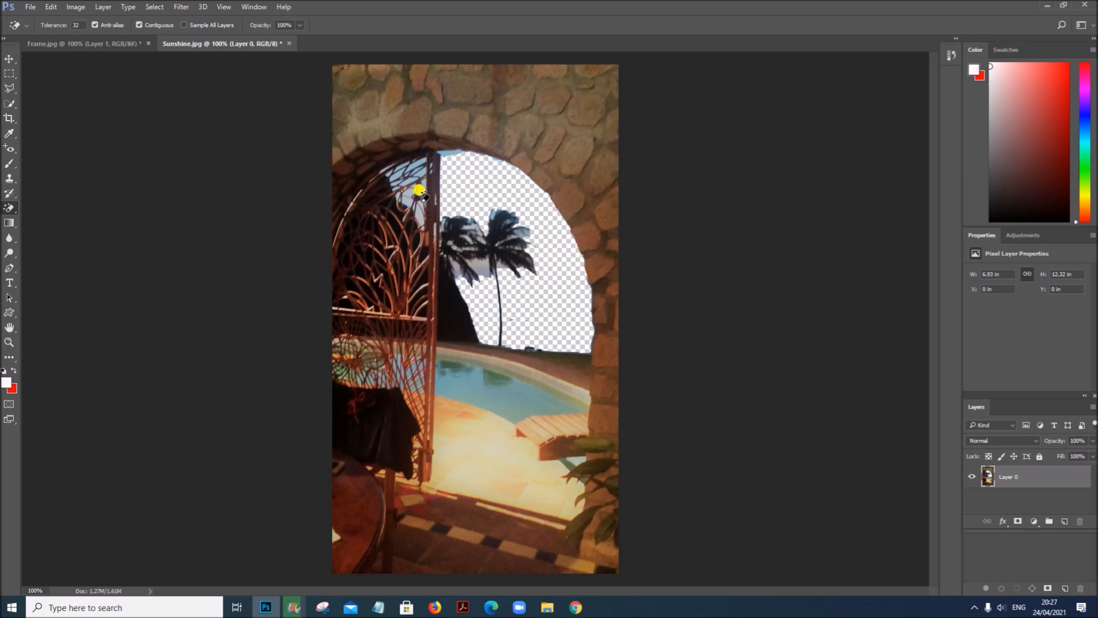
{"action": "left_click", "coordinate": [443, 143]}
{"action": "left_click", "coordinate": [475, 256]}
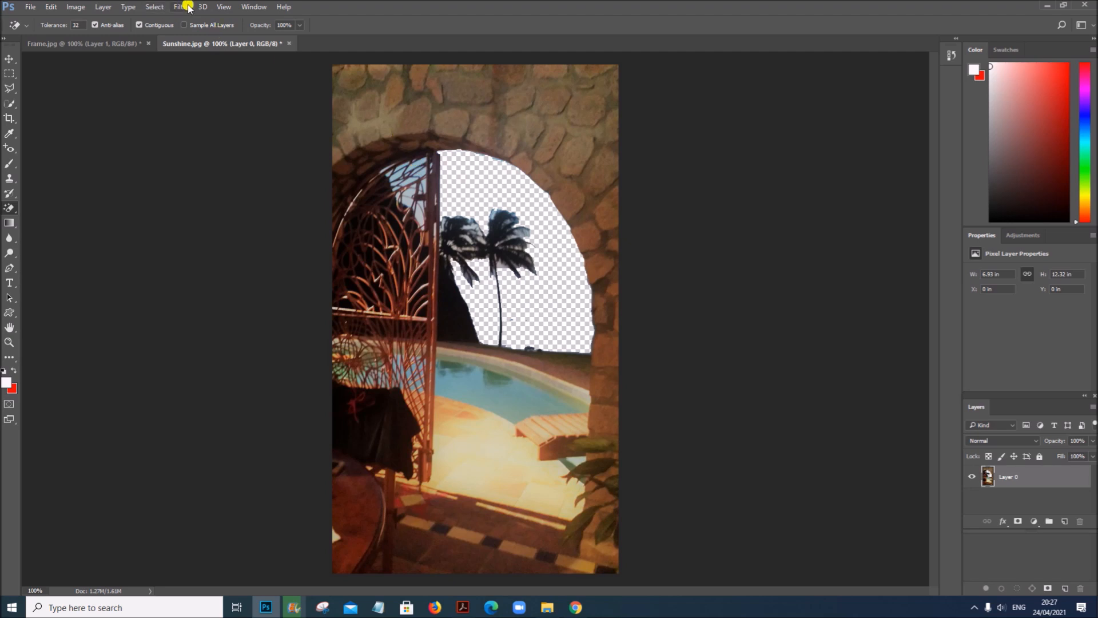
Erase the sky patches visible between the gate's upper bars in Sunshine.jpg with the Magic Eraser Tool.
{"action": "left_click", "coordinate": [225, 7]}
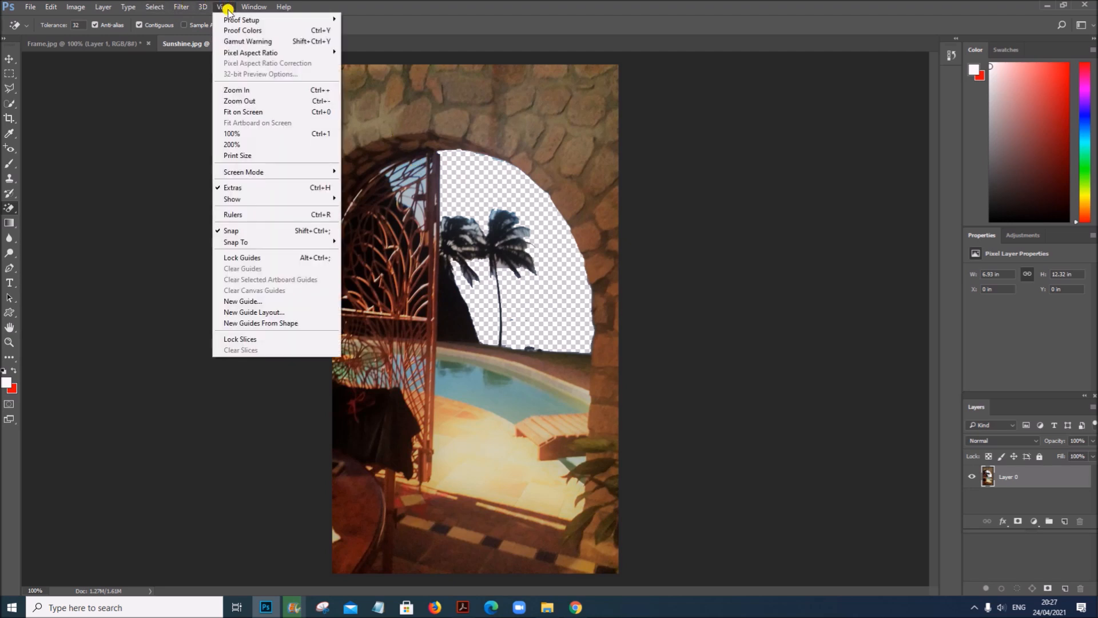
{"action": "left_click", "coordinate": [255, 90]}
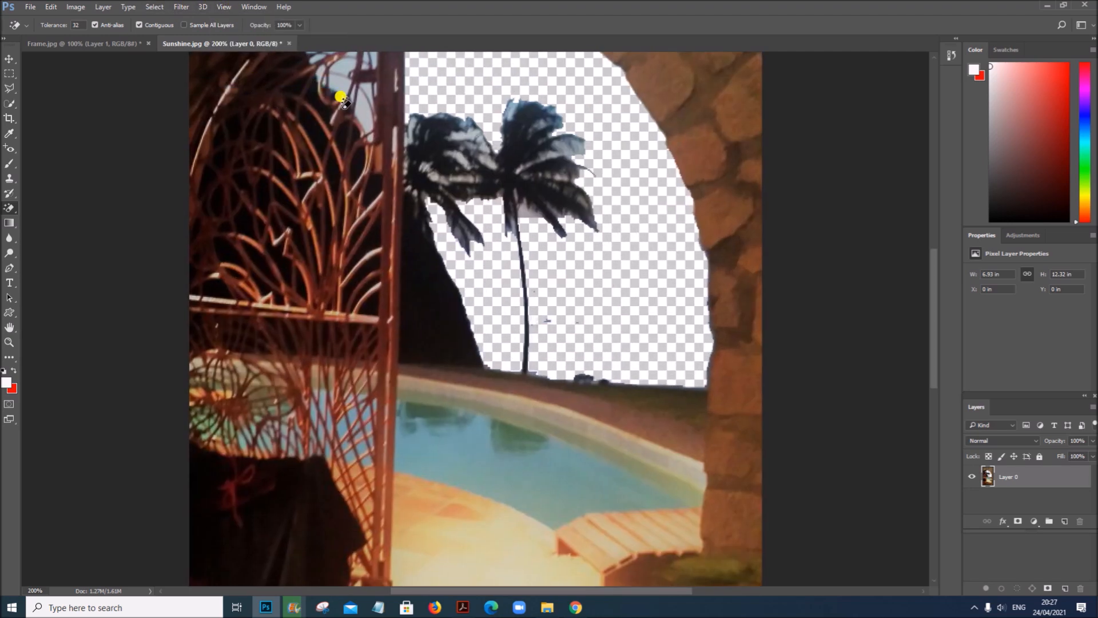
{"action": "scroll", "coordinate": [375, 153], "scroll_direction": "up", "scroll_amount": 2}
{"action": "scroll", "coordinate": [374, 153], "scroll_direction": "up", "scroll_amount": 3}
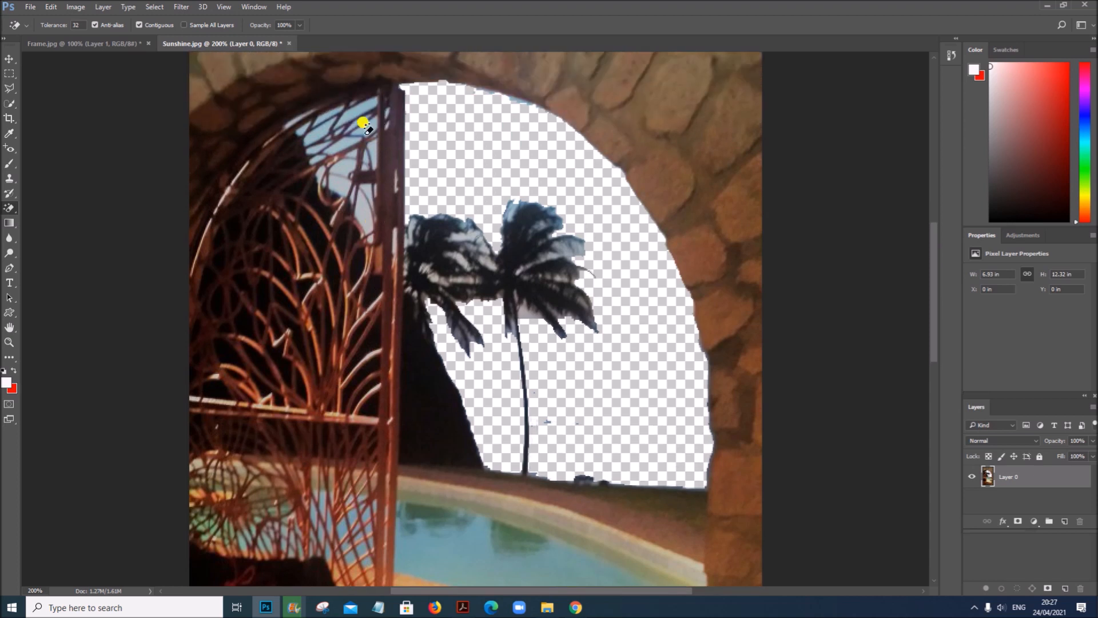
{"action": "left_click", "coordinate": [358, 206]}
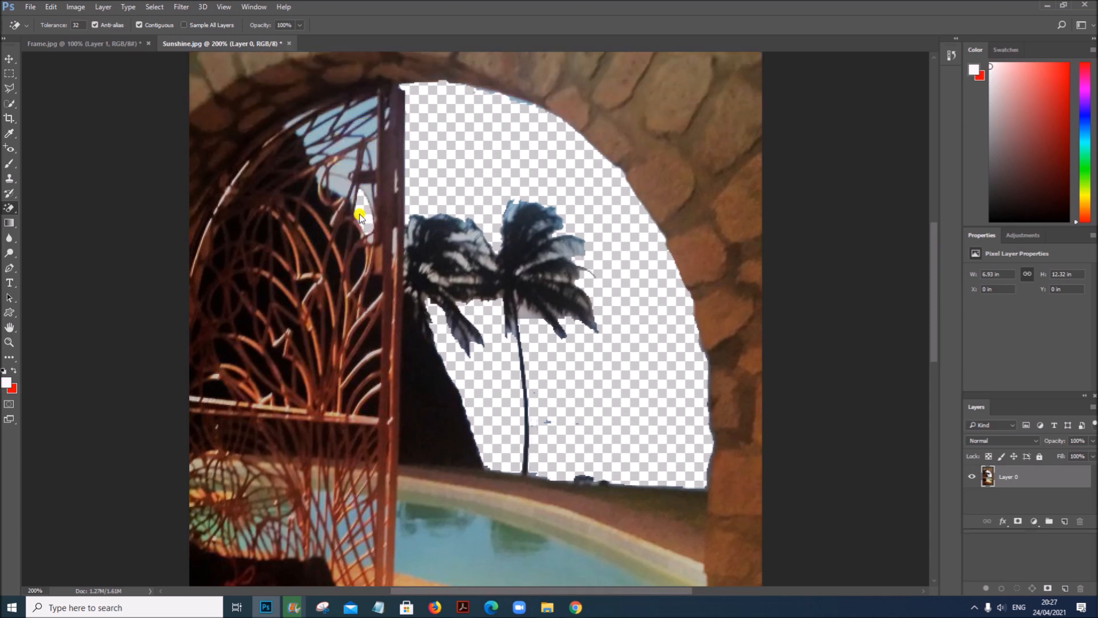
{"action": "left_click", "coordinate": [366, 169]}
{"action": "left_click", "coordinate": [366, 118]}
{"action": "left_click", "coordinate": [361, 95]}
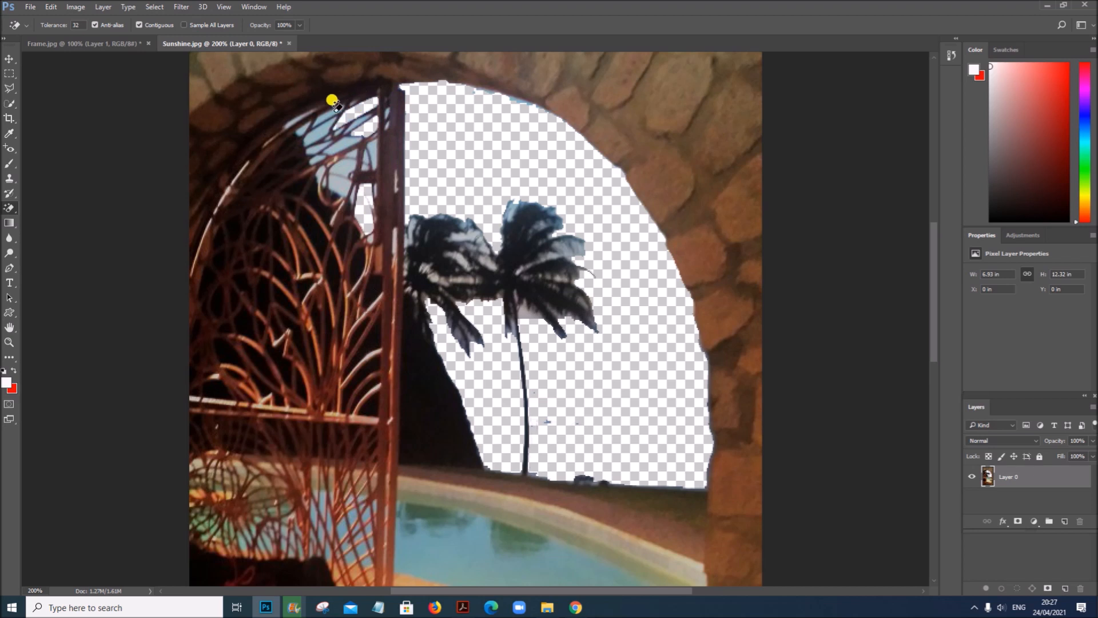
{"action": "left_click", "coordinate": [319, 111]}
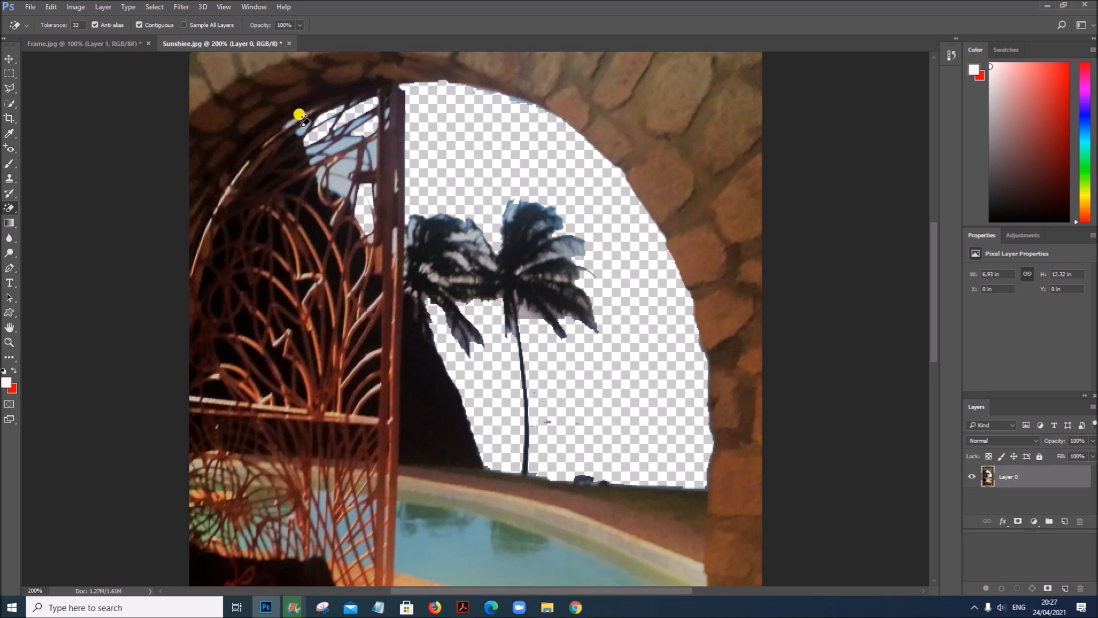
{"action": "left_click", "coordinate": [300, 133]}
{"action": "left_click", "coordinate": [340, 144]}
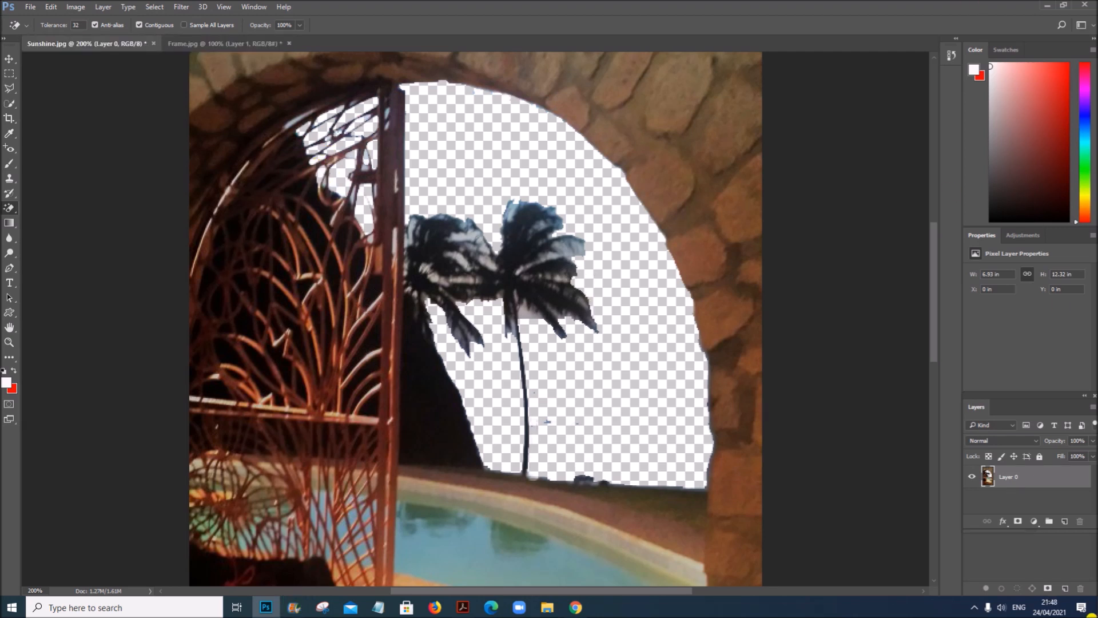
Erase the leftover specks along the horizon, beside the palm trunk and under the arch's upper edge with the Eraser Tool at 45 px.
{"action": "right_click", "coordinate": [6, 210]}
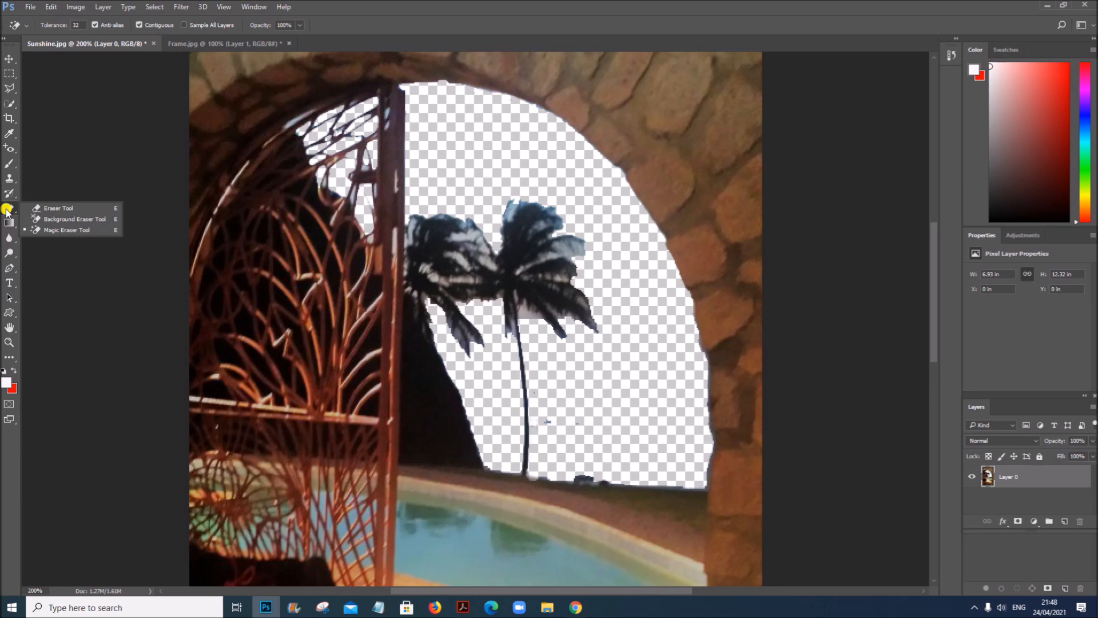
{"action": "left_click", "coordinate": [59, 209]}
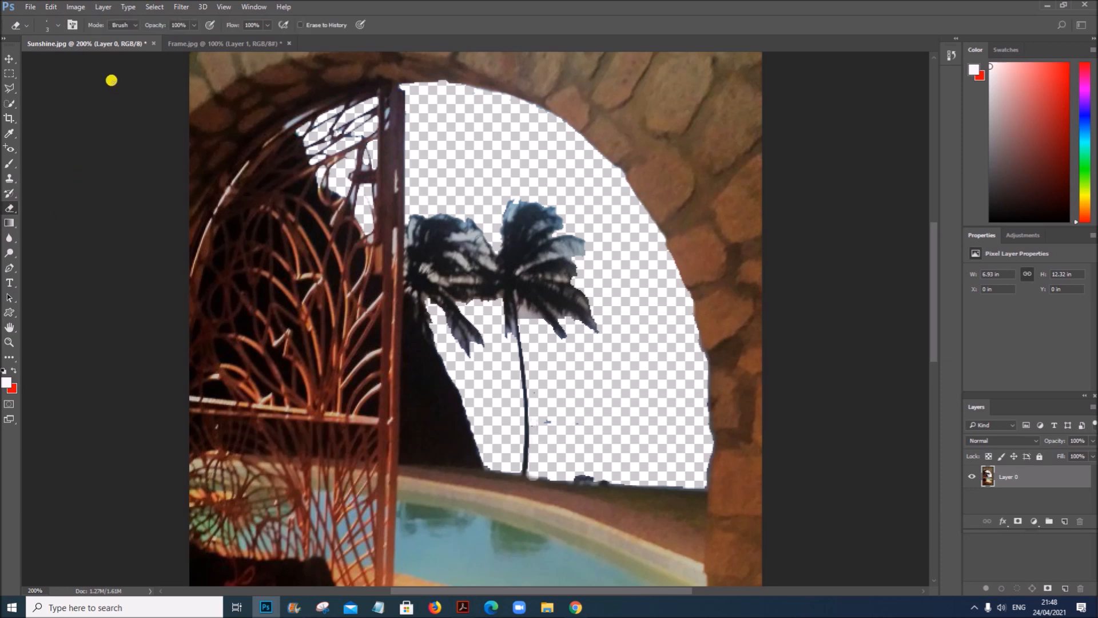
{"action": "left_click", "coordinate": [59, 27]}
{"action": "left_click_drag", "start_coordinate": [64, 64], "coordinate": [79, 64]}
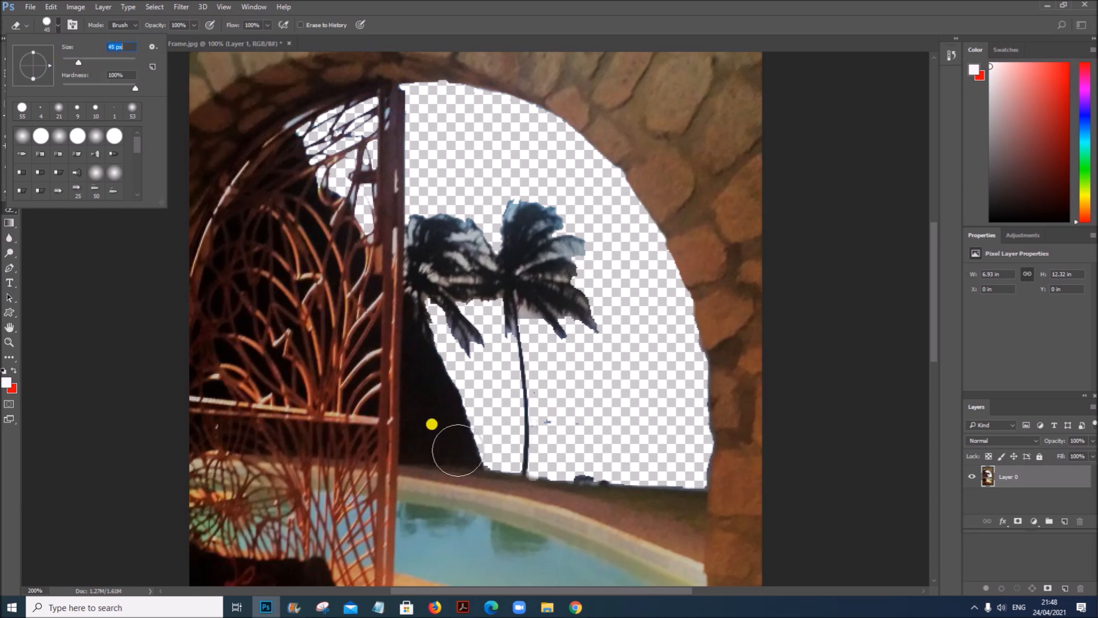
{"action": "left_click", "coordinate": [575, 457]}
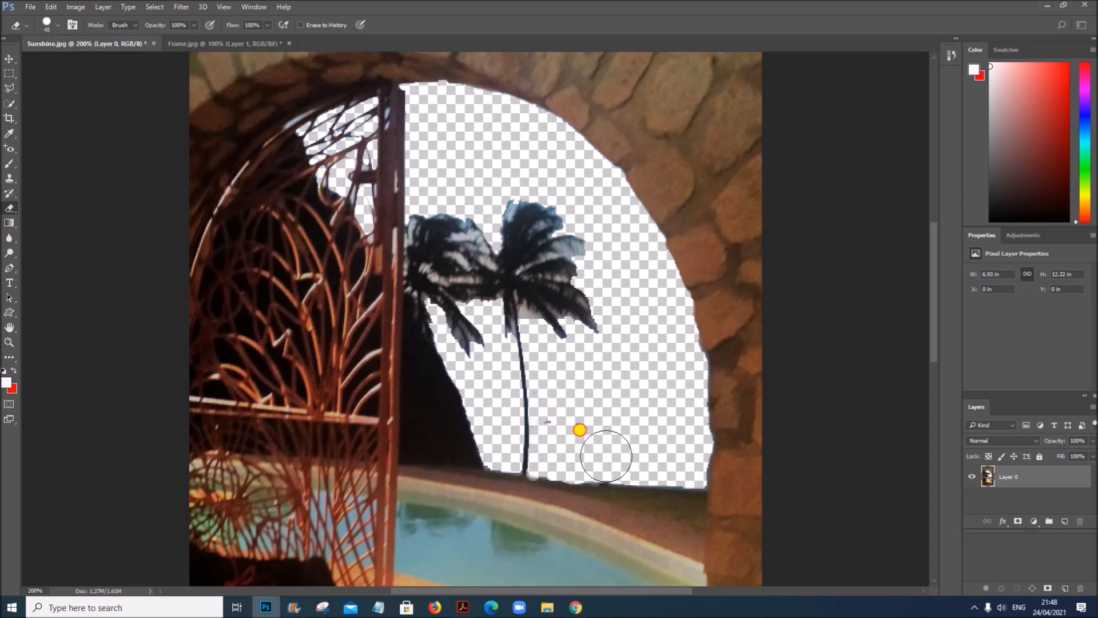
{"action": "mouse_move", "coordinate": [613, 456]}
{"action": "left_mouse_down"}
{"action": "mouse_move", "coordinate": [569, 404]}
{"action": "mouse_move", "coordinate": [557, 421]}
{"action": "mouse_move", "coordinate": [553, 375]}
{"action": "left_mouse_up"}
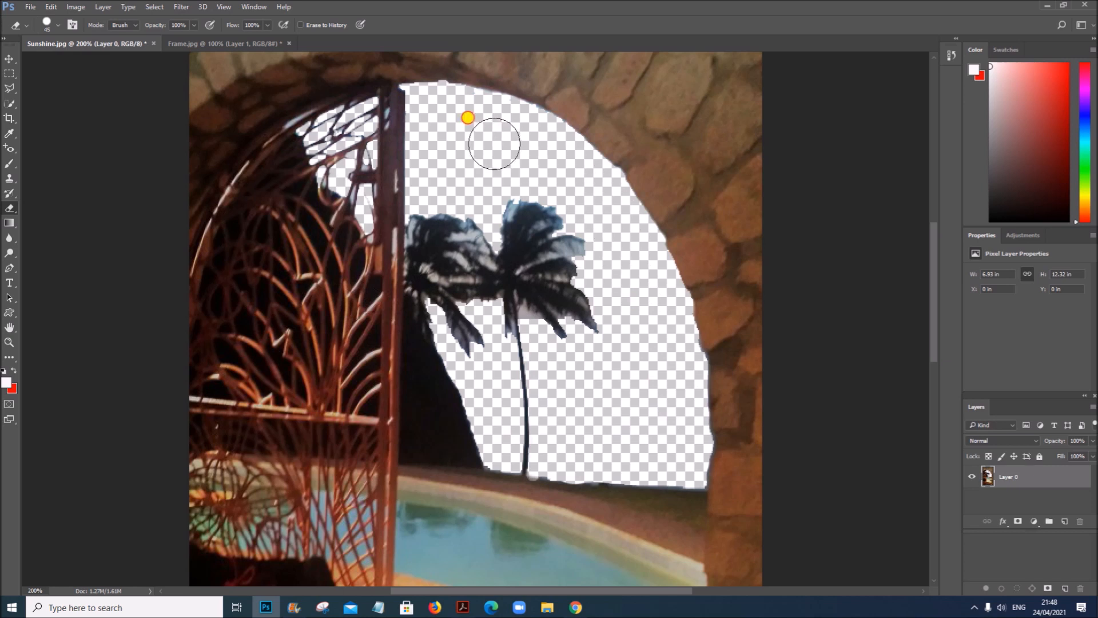
{"action": "left_click", "coordinate": [528, 127]}
{"action": "mouse_move", "coordinate": [528, 127]}
{"action": "left_mouse_down"}
{"action": "mouse_move", "coordinate": [536, 135]}
{"action": "mouse_move", "coordinate": [449, 108]}
{"action": "left_mouse_up"}
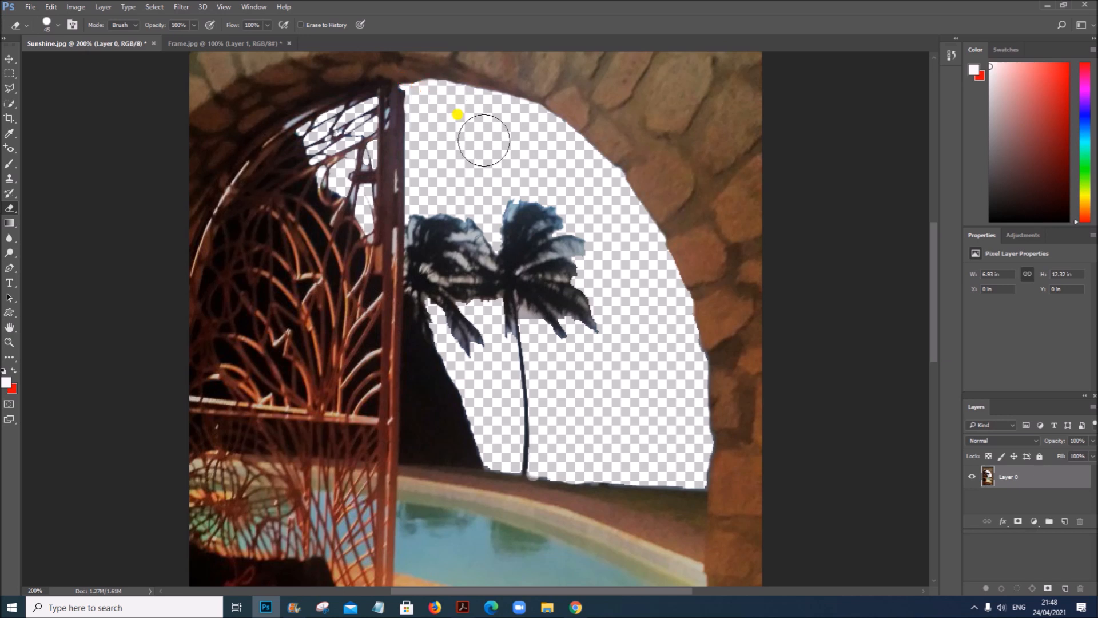
Set the Eraser Tool's brush size to 7 px and erase sky remnants between the gate's upper bars.
{"action": "left_click", "coordinate": [223, 7]}
{"action": "left_click", "coordinate": [325, 92]}
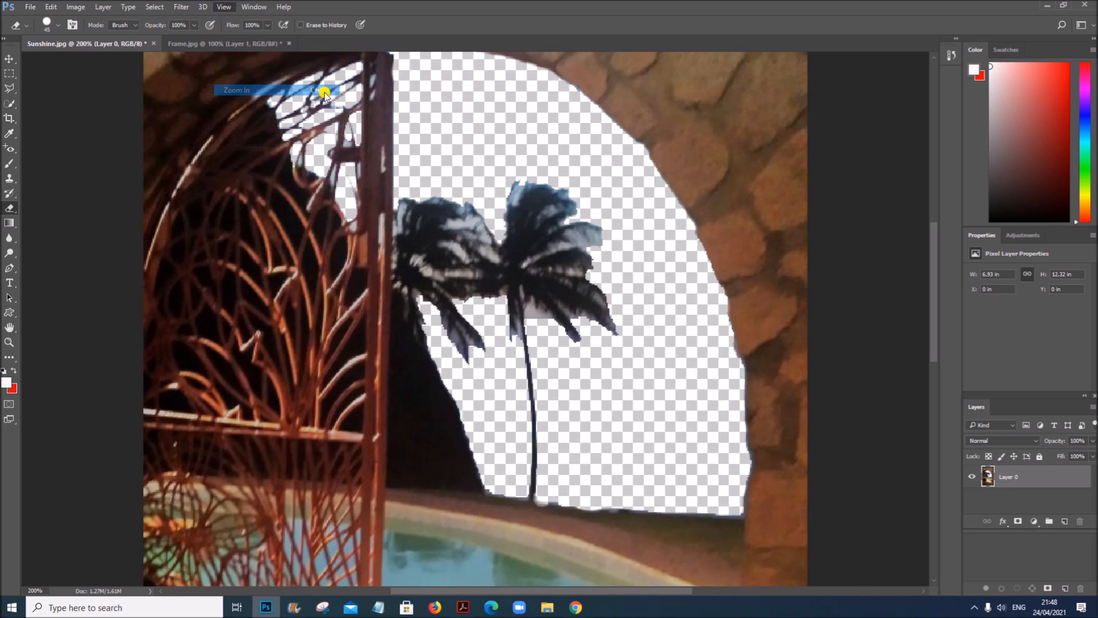
{"action": "scroll", "coordinate": [468, 171], "scroll_direction": "up", "scroll_amount": 3}
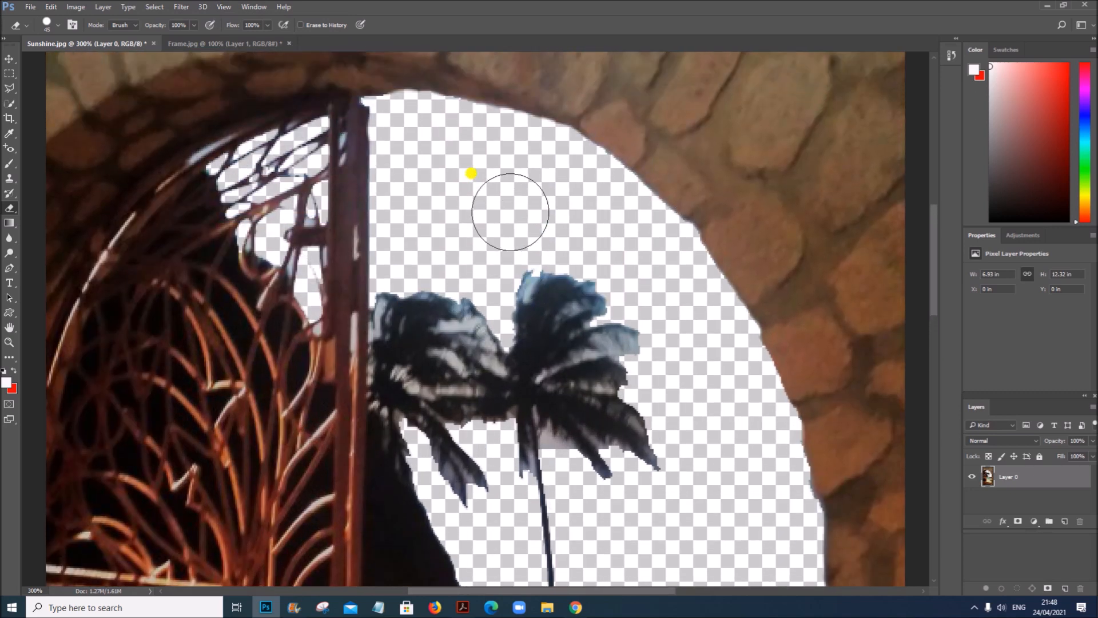
{"action": "scroll", "coordinate": [470, 173], "scroll_direction": "up", "scroll_amount": 1}
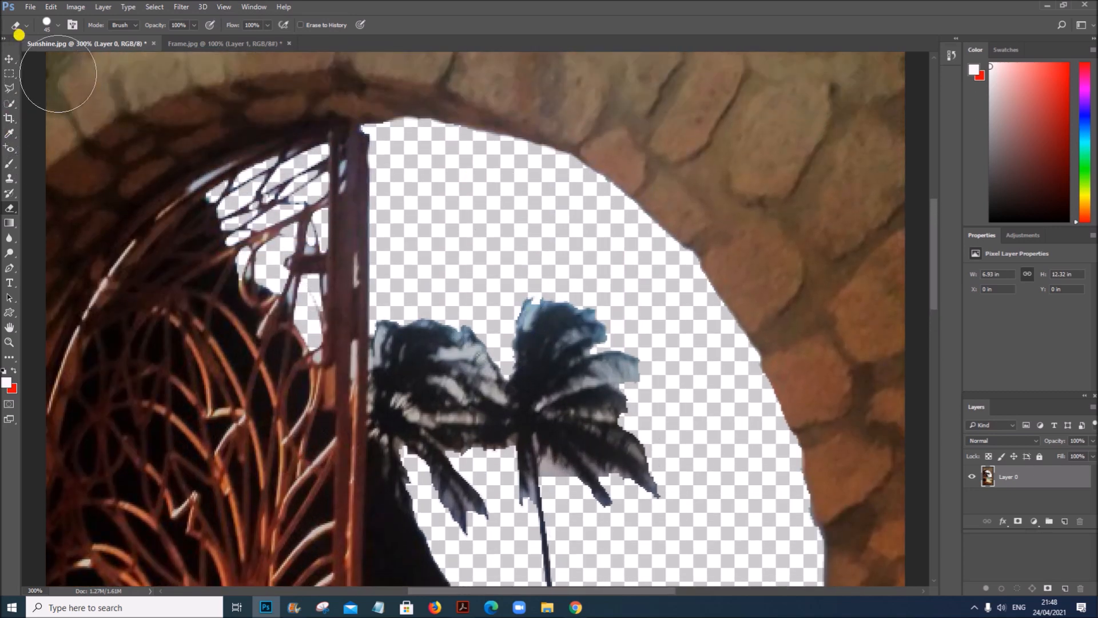
{"action": "right_click", "coordinate": [9, 208]}
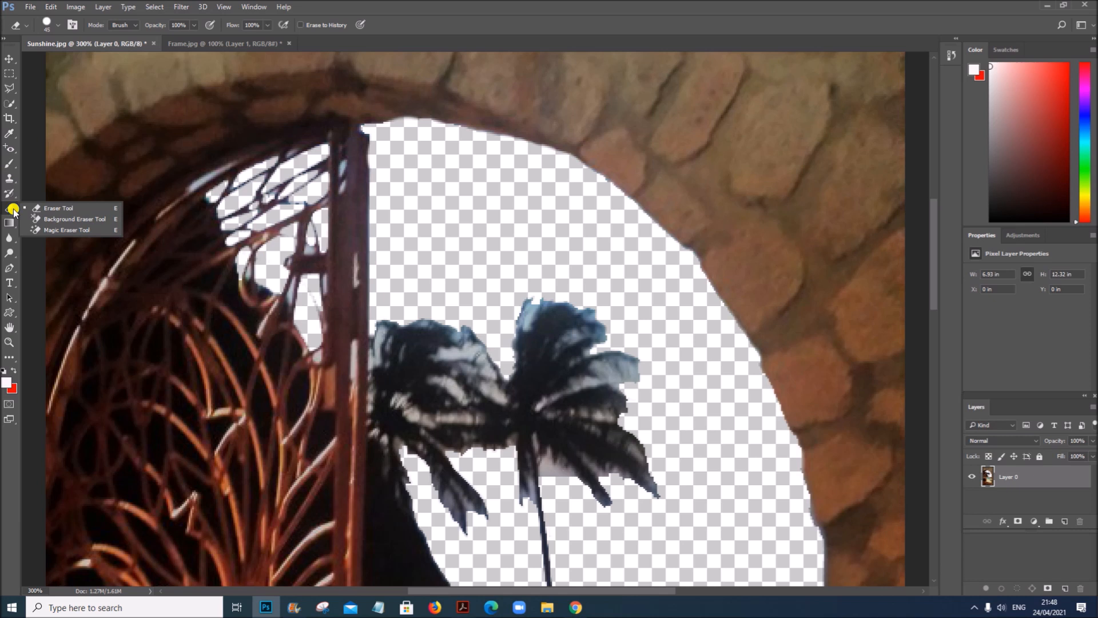
{"action": "left_click", "coordinate": [66, 208]}
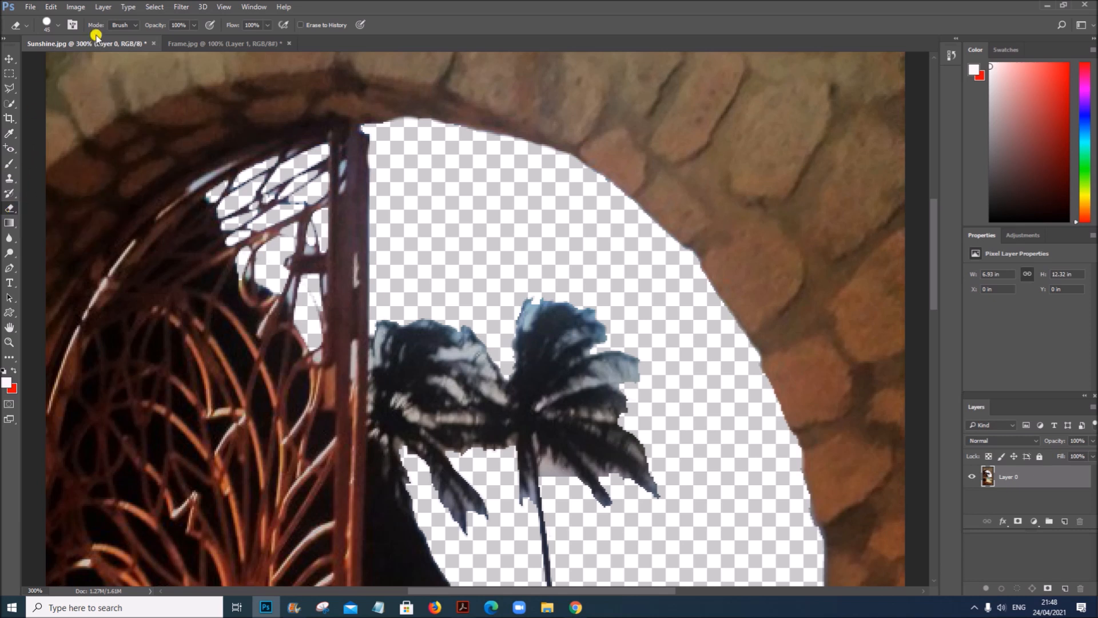
{"action": "left_click", "coordinate": [58, 26]}
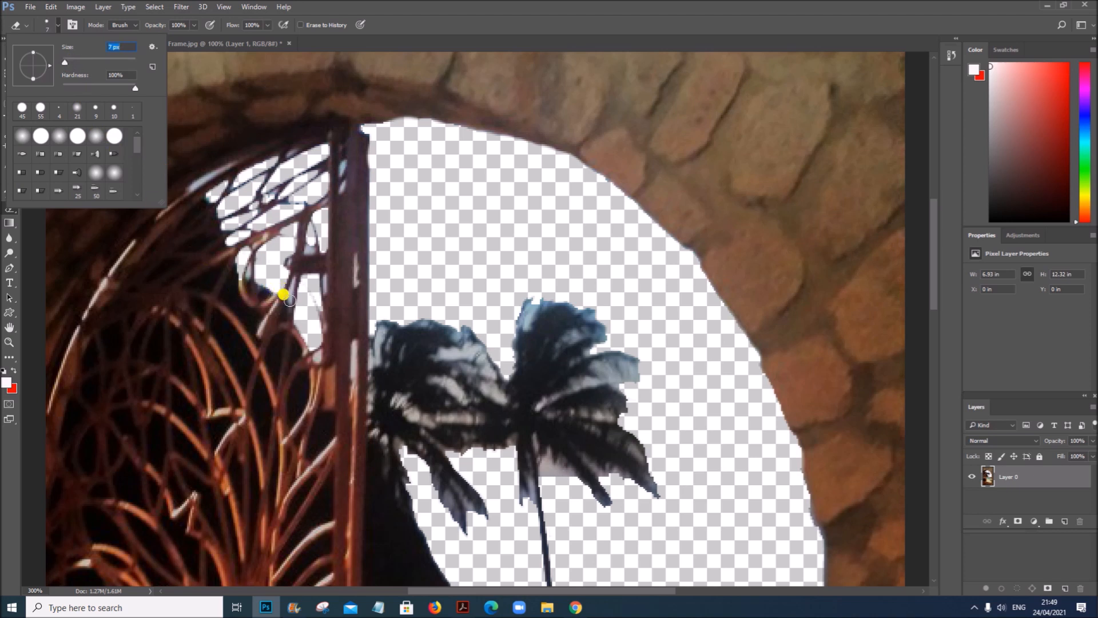
{"action": "mouse_move", "coordinate": [289, 301]}
{"action": "left_mouse_down"}
{"action": "mouse_move", "coordinate": [296, 284]}
{"action": "mouse_move", "coordinate": [305, 328]}
{"action": "mouse_move", "coordinate": [284, 290]}
{"action": "mouse_move", "coordinate": [286, 243]}
{"action": "mouse_move", "coordinate": [302, 243]}
{"action": "left_mouse_up"}
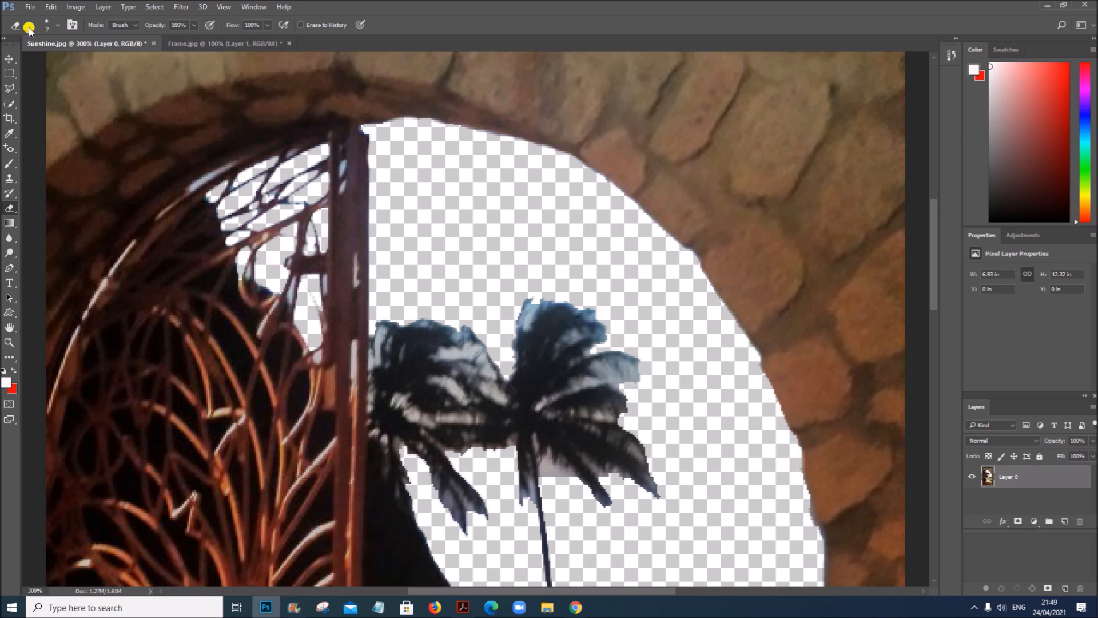
Reduce the eraser's brush size and hardness, and erase the fine sky remnants along the gate post and among the palm leaves.
{"action": "left_click", "coordinate": [58, 25]}
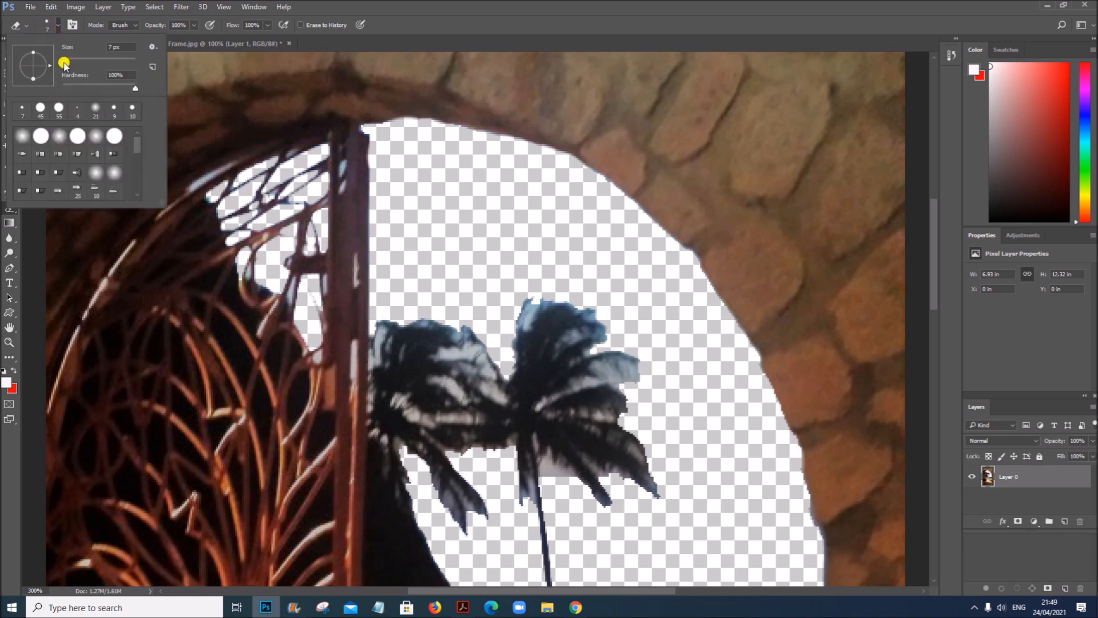
{"action": "left_click_drag", "start_coordinate": [64, 66], "coordinate": [62, 62]}
{"action": "left_click", "coordinate": [152, 93]}
{"action": "left_click_drag", "start_coordinate": [134, 90], "coordinate": [108, 91]}
{"action": "left_click", "coordinate": [272, 198]}
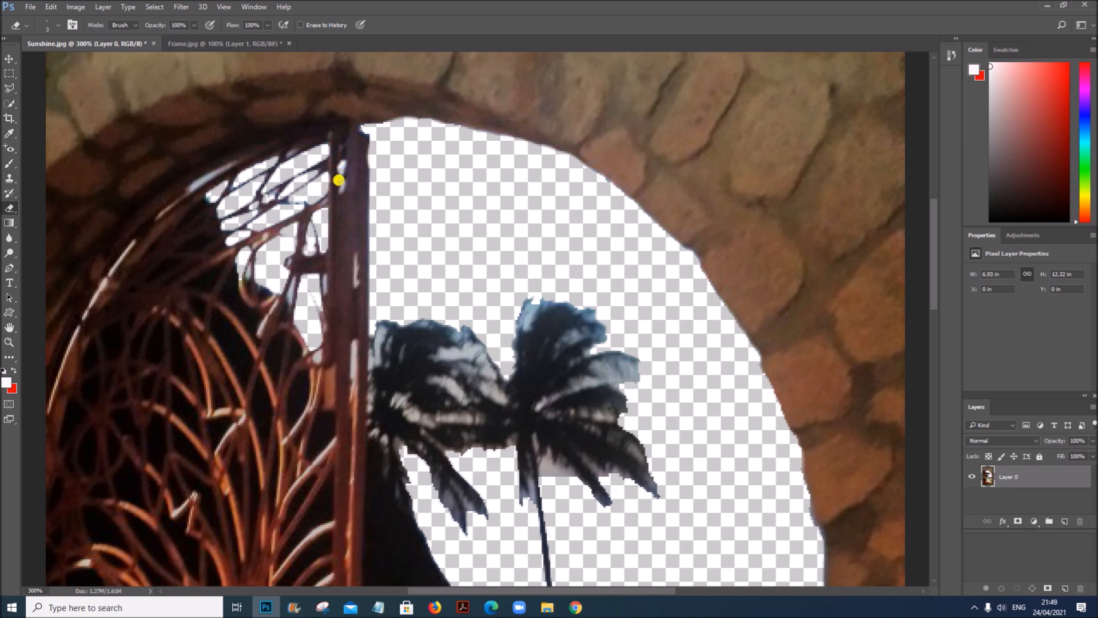
{"action": "left_click", "coordinate": [339, 188]}
{"action": "left_click", "coordinate": [352, 283]}
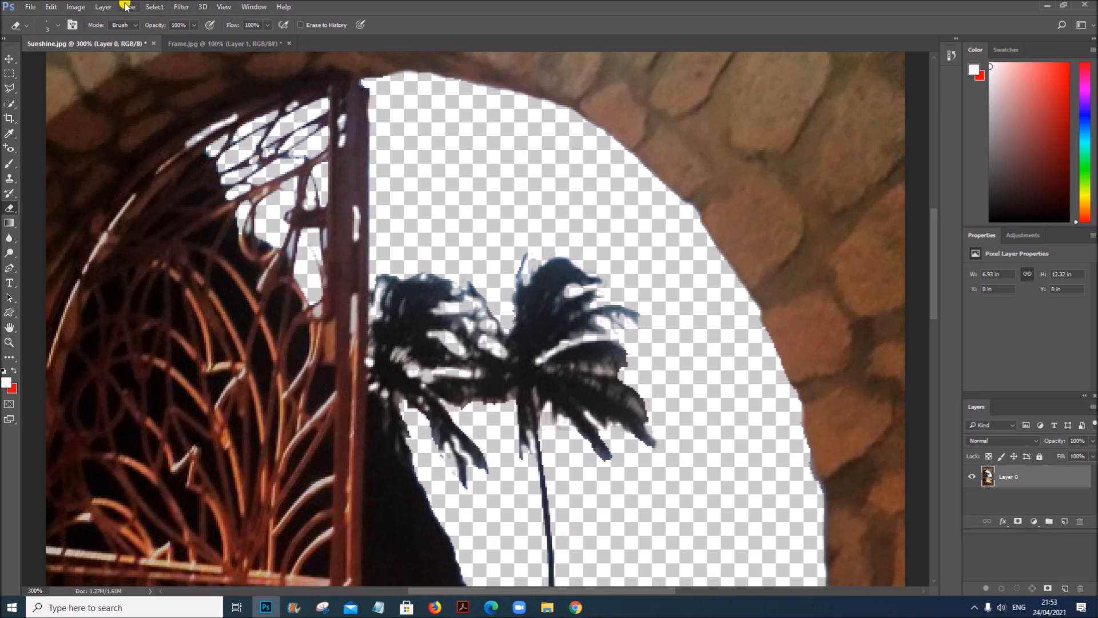
Locate the NewSky image in the Examination folder of Sp 2022 P4 in File Explorer.
{"action": "left_click", "coordinate": [217, 6]}
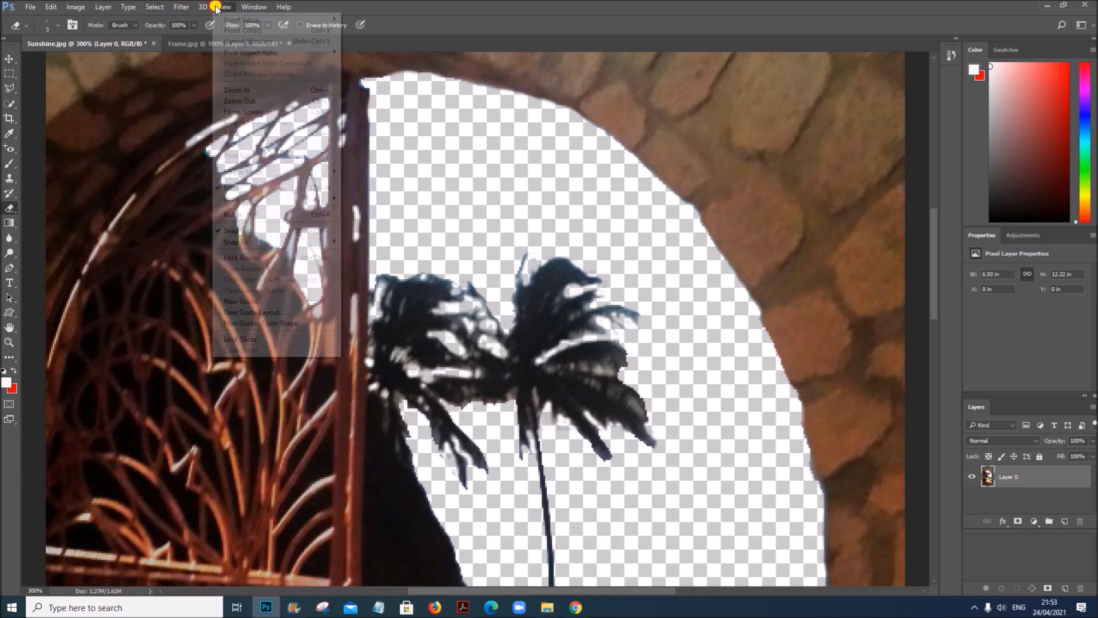
{"action": "left_click", "coordinate": [311, 100]}
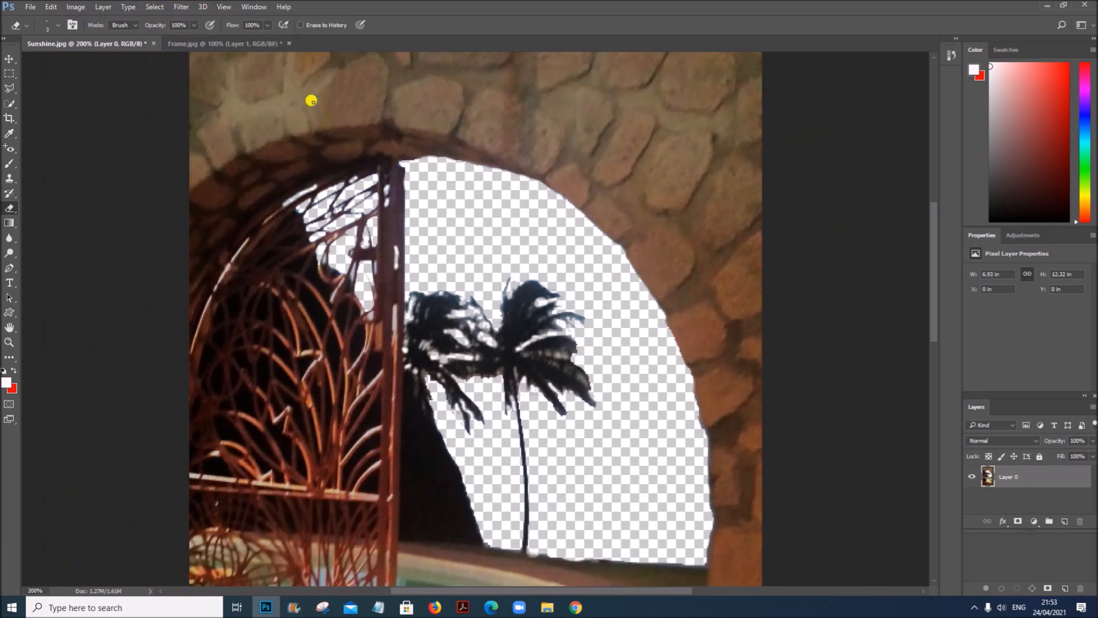
{"action": "left_click", "coordinate": [223, 7]}
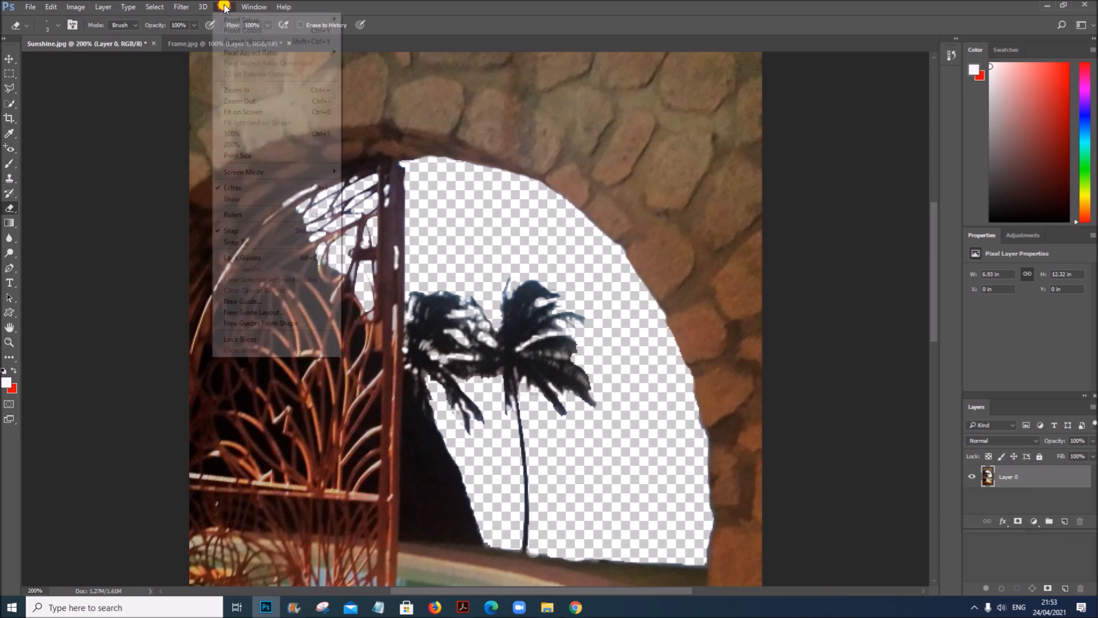
{"action": "left_click", "coordinate": [320, 102]}
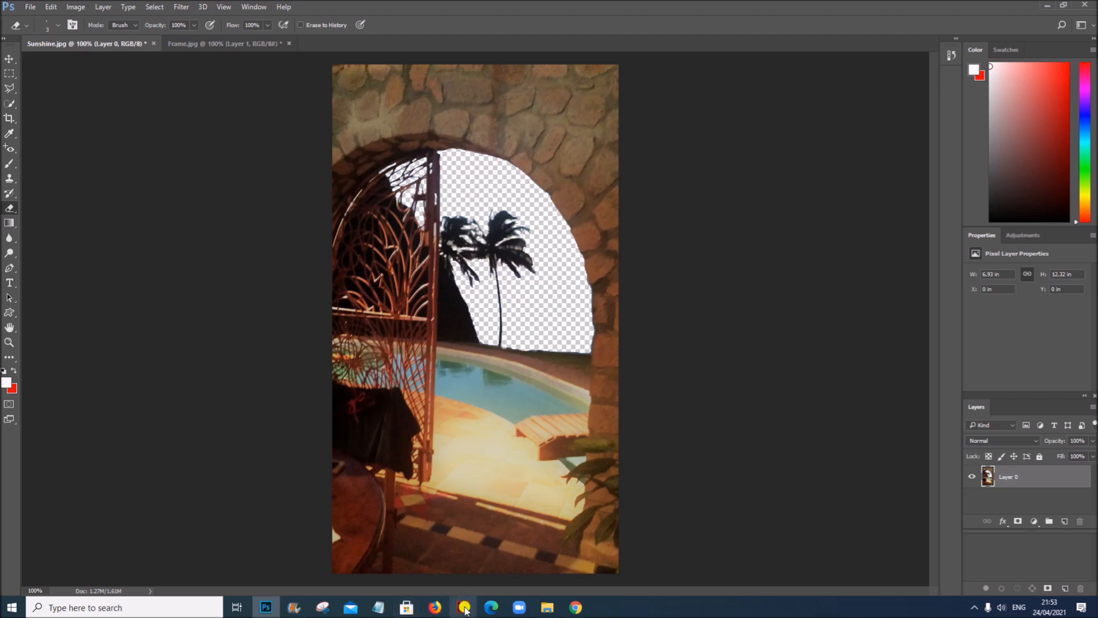
{"action": "left_click", "coordinate": [546, 609]}
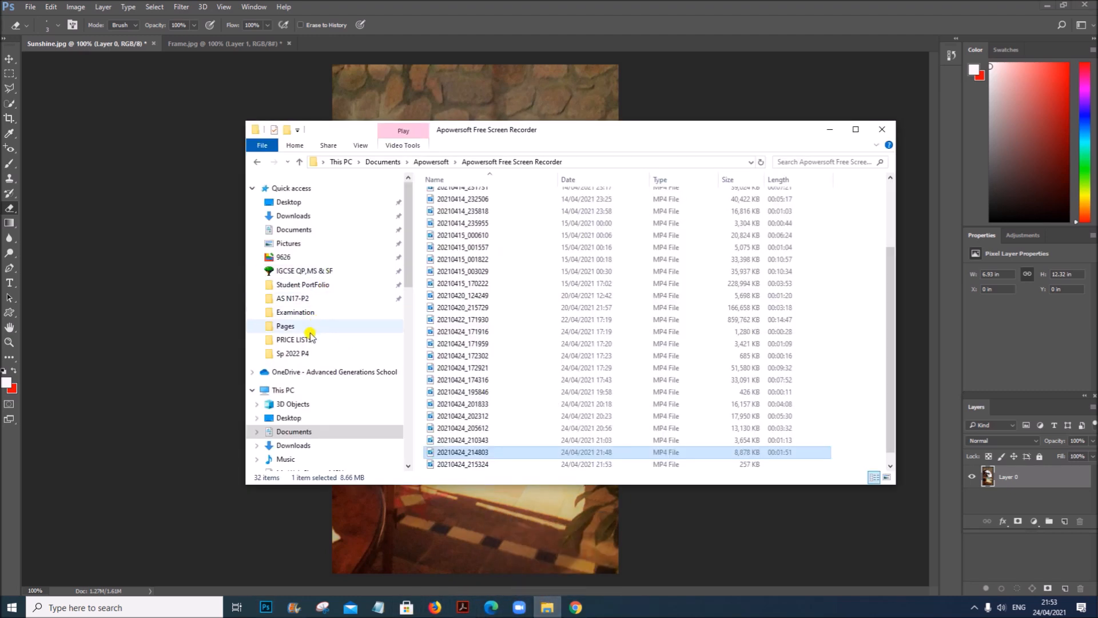
{"action": "left_click", "coordinate": [303, 354]}
{"action": "double_click", "coordinate": [455, 196]}
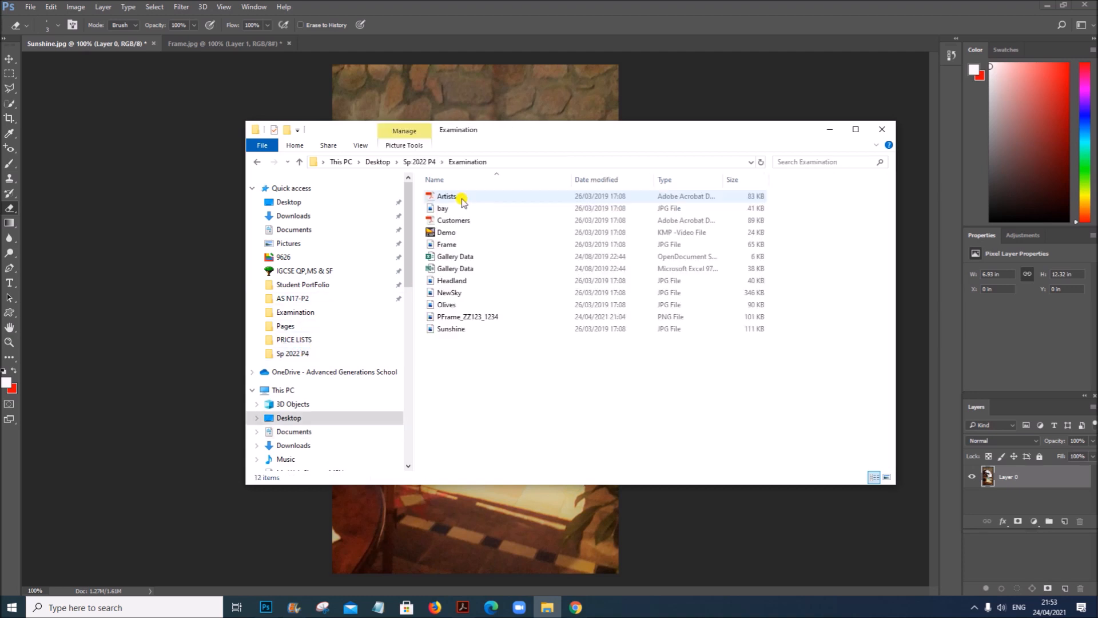
{"action": "left_click", "coordinate": [452, 294]}
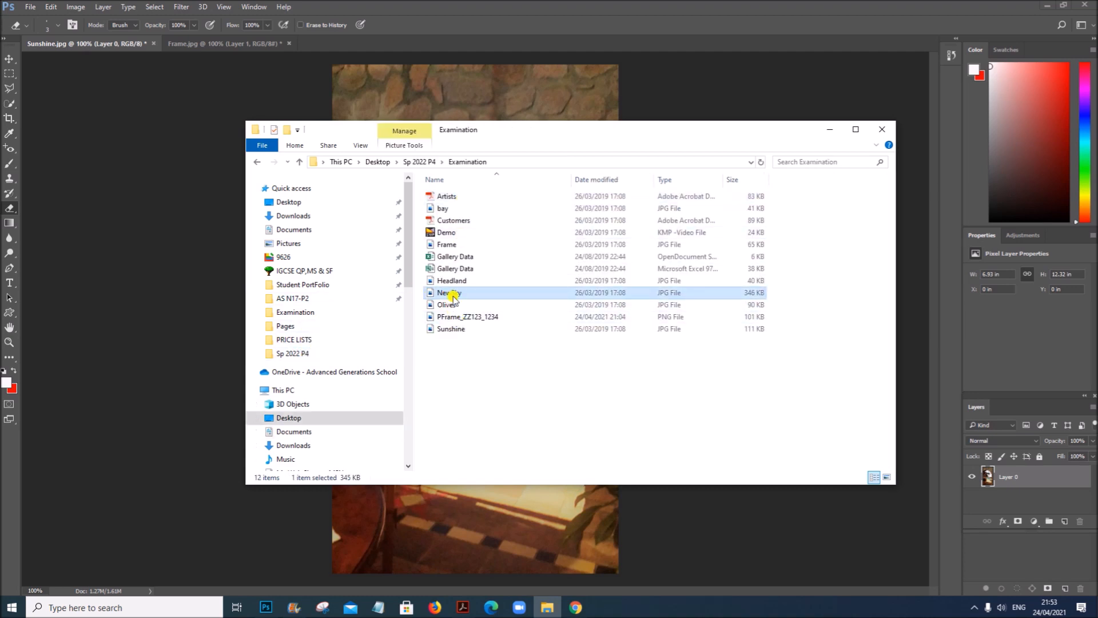
{"action": "left_click", "coordinate": [711, 541]}
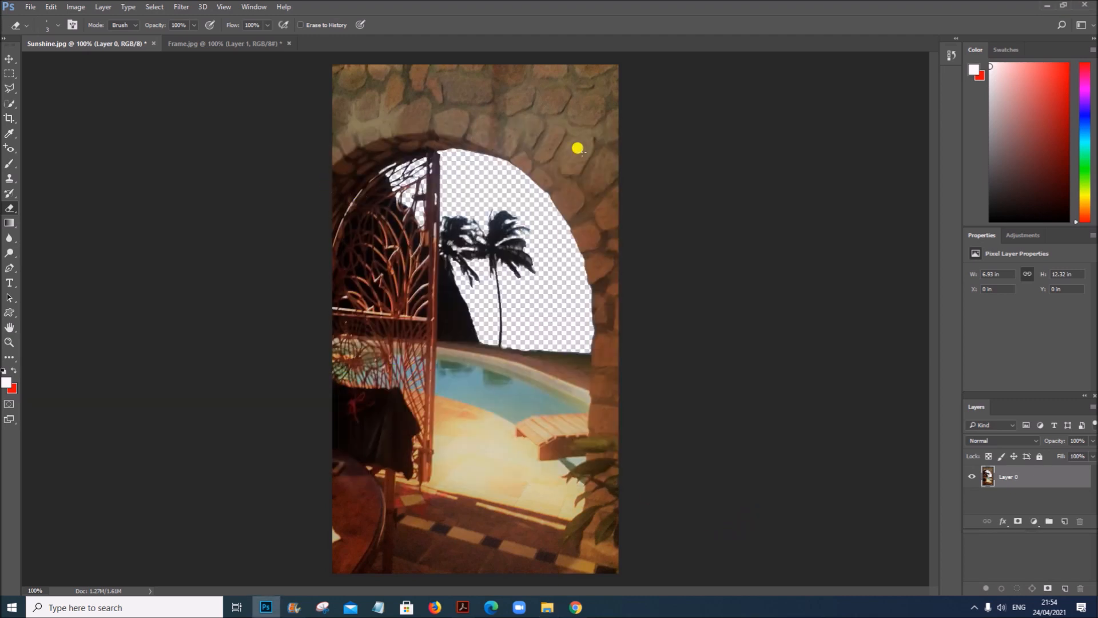
Place NewSky.jpg as an embedded image in Sunshine.jpg and check it against task 3's example picture in Acrobat.
{"action": "left_click", "coordinate": [31, 7]}
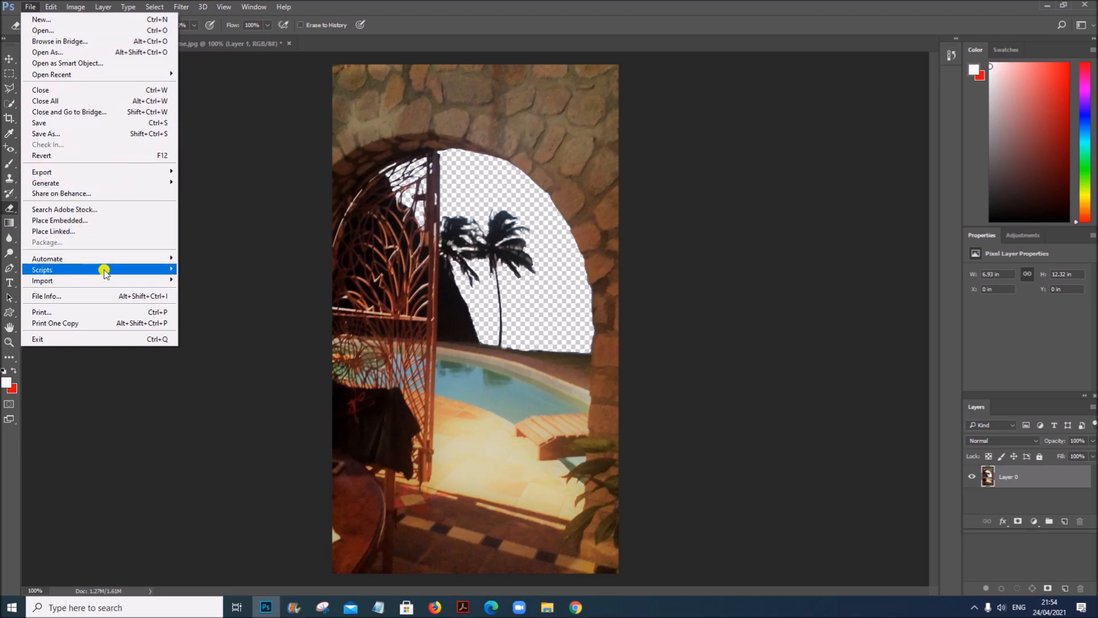
{"action": "left_click", "coordinate": [77, 220]}
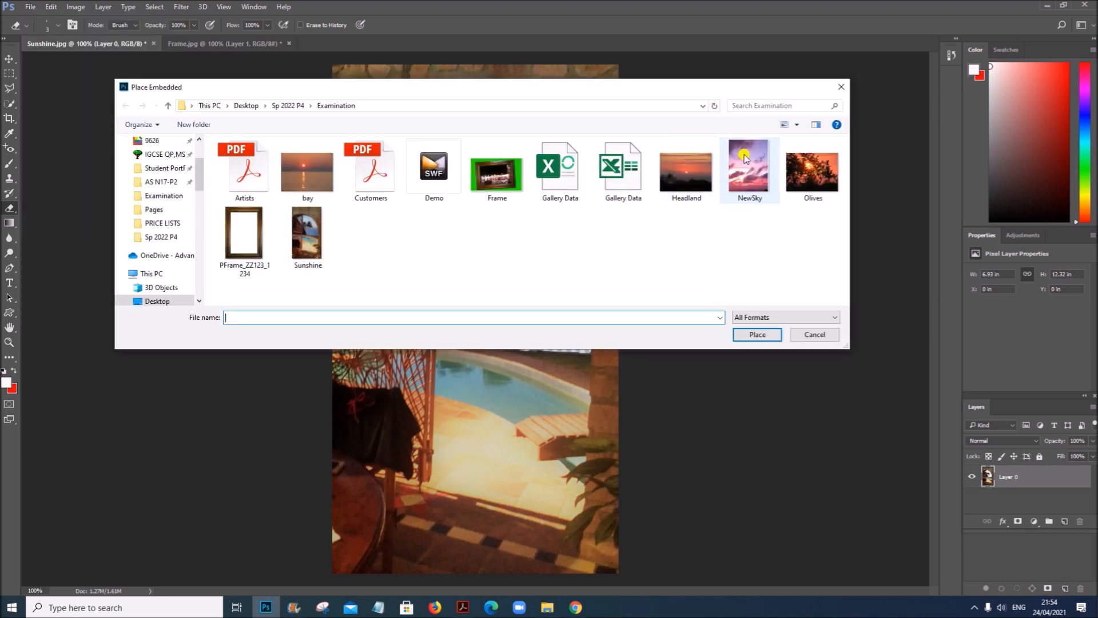
{"action": "double_click", "coordinate": [751, 178]}
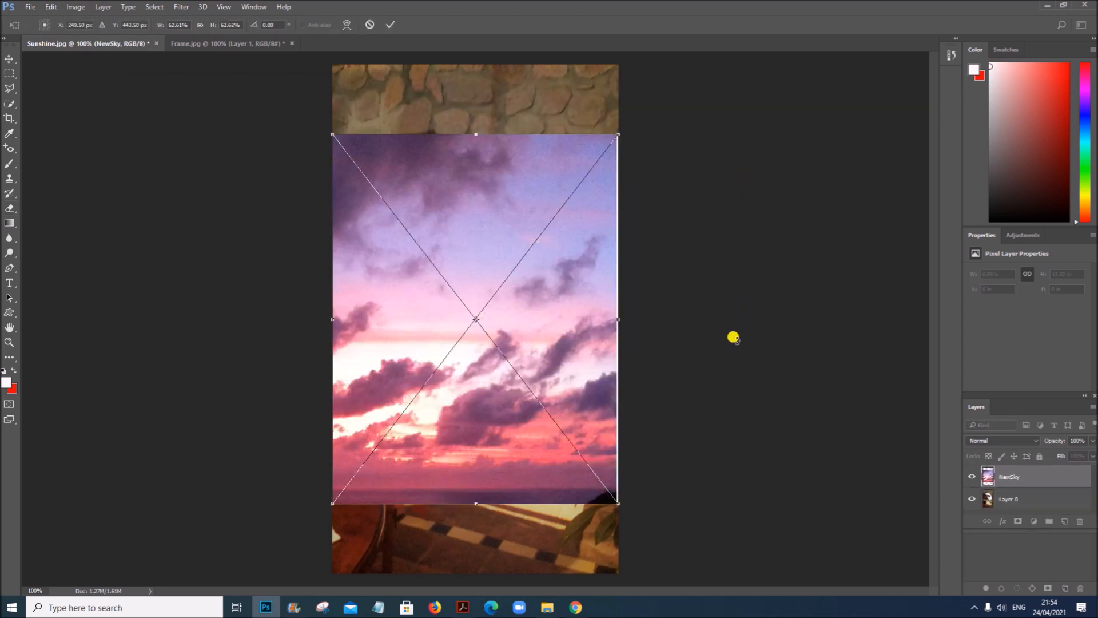
{"action": "left_click", "coordinate": [461, 607]}
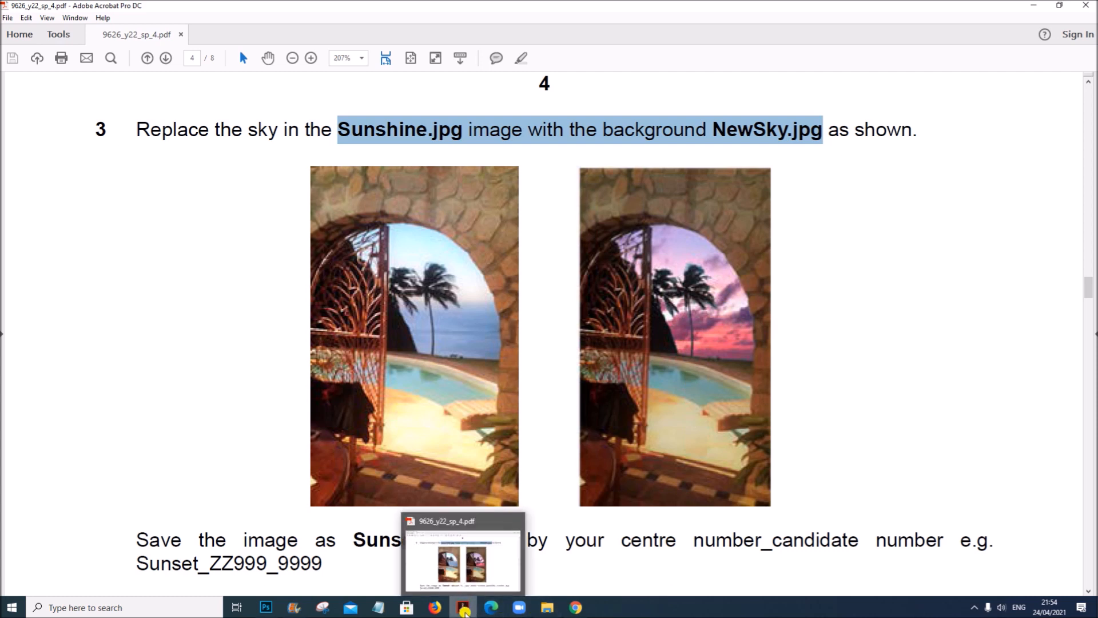
In Photoshop, move the placed NewSky image up to the canvas's upper edge, commit it, and order its layer below Layer 0.
{"action": "left_click", "coordinate": [272, 611]}
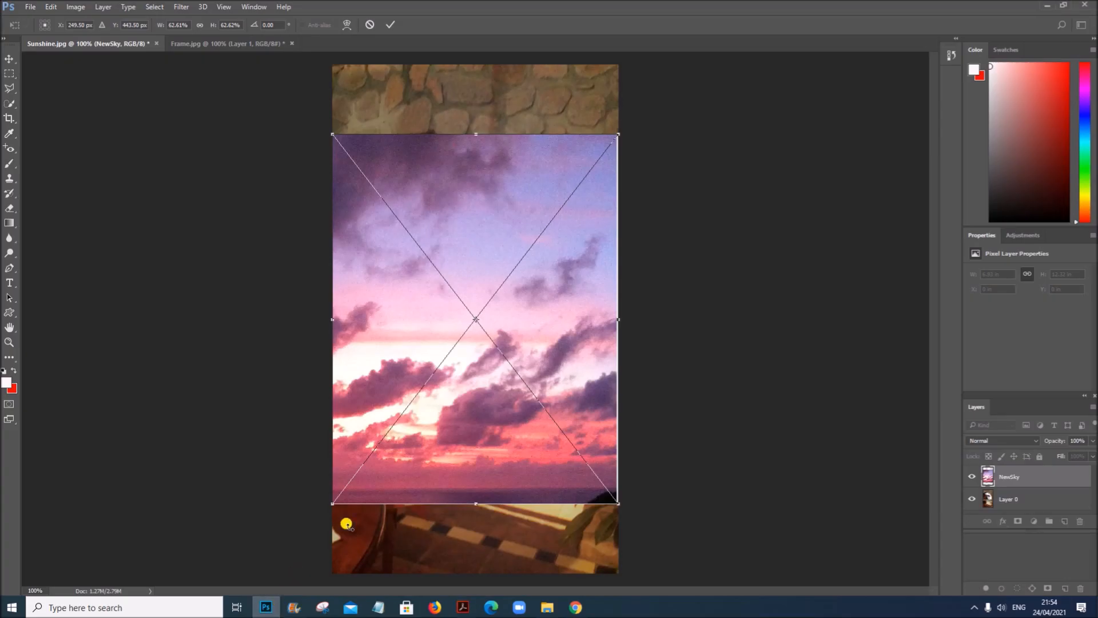
{"action": "left_click_drag", "start_coordinate": [502, 446], "coordinate": [501, 372]}
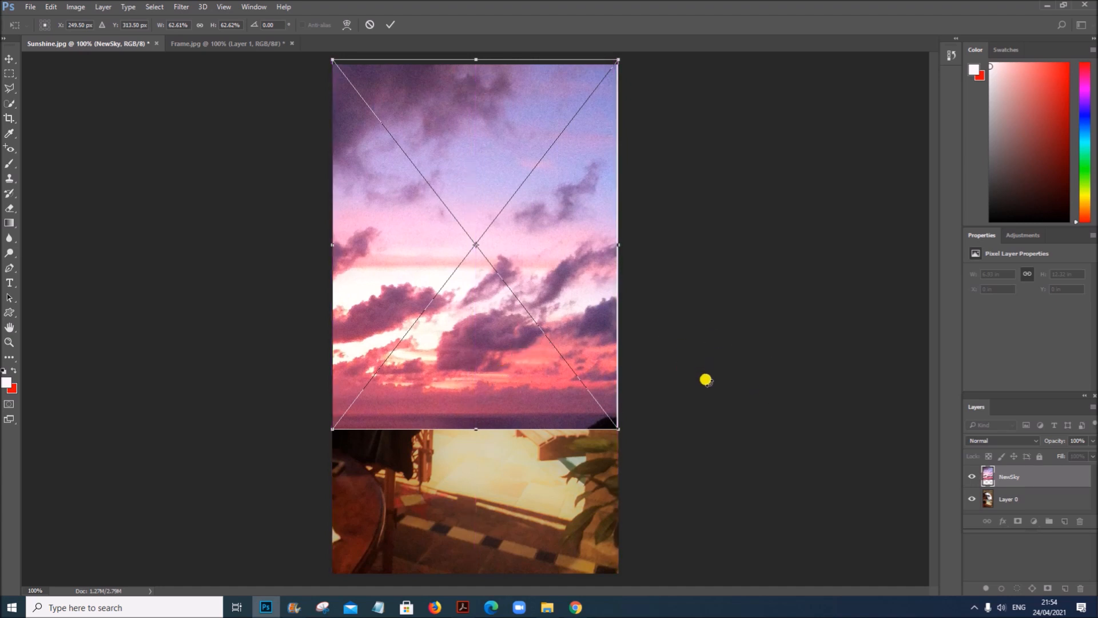
{"action": "key", "text": "e"}
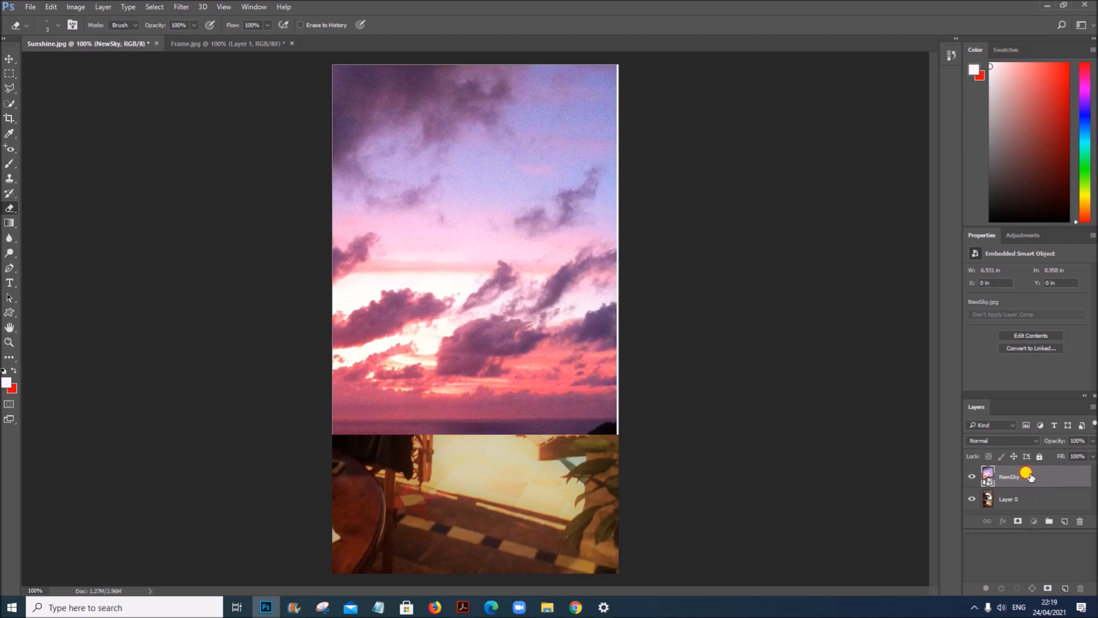
{"action": "left_click_drag", "start_coordinate": [1030, 475], "coordinate": [1024, 510]}
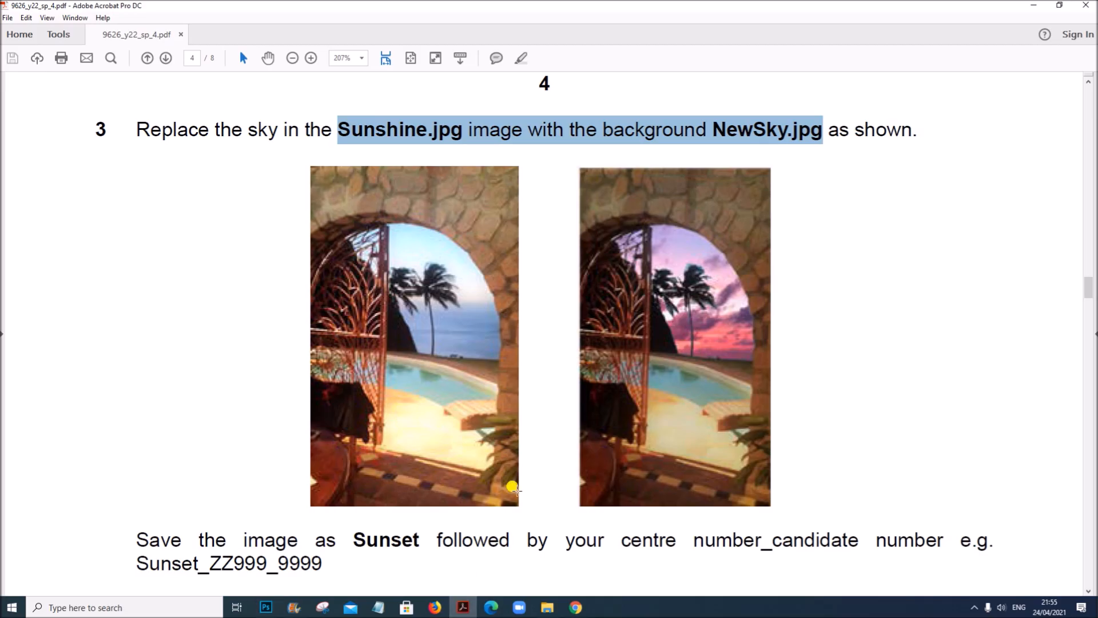
Check task 3's save instruction in Acrobat, and export the composite from Photoshop as a full-size JPG at 100% quality.
{"action": "scroll", "coordinate": [517, 493], "scroll_direction": "down", "scroll_amount": 4}
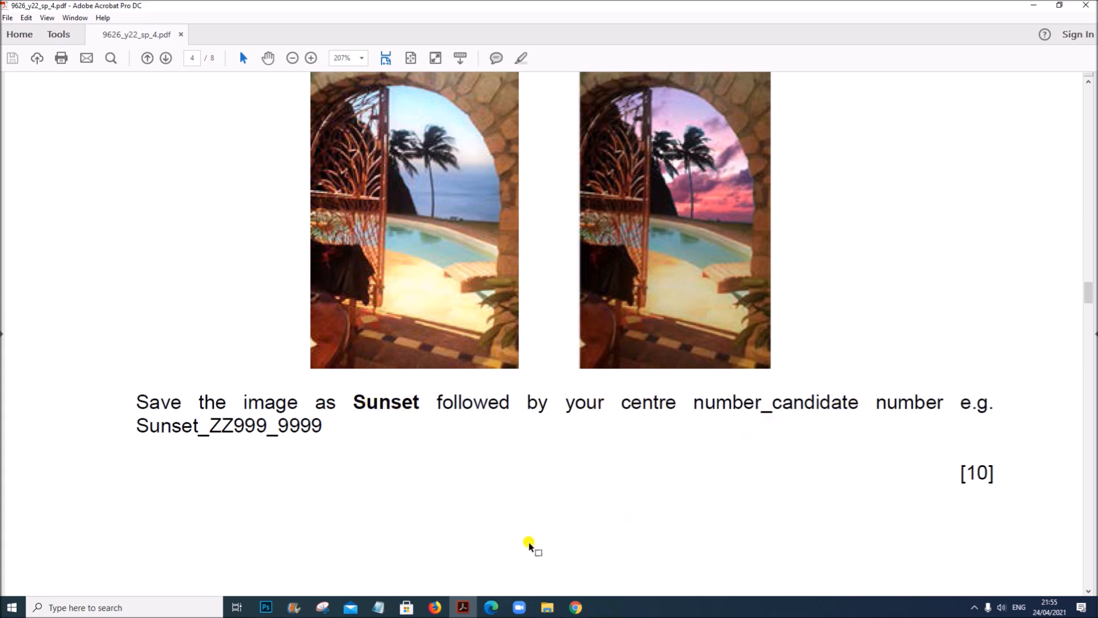
{"action": "left_click", "coordinate": [266, 606]}
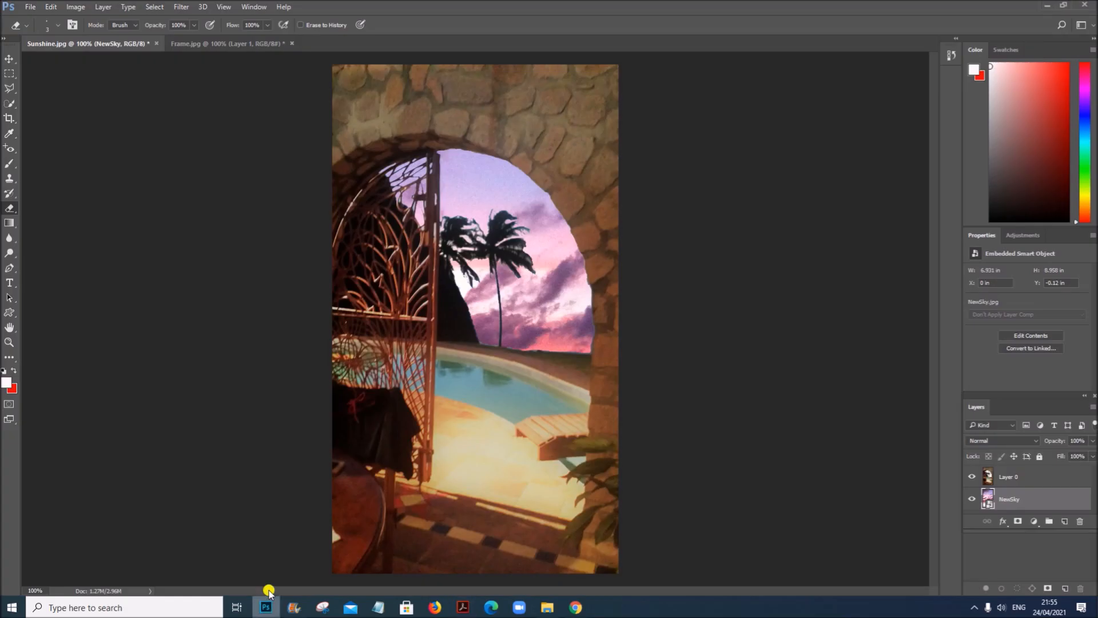
{"action": "left_click", "coordinate": [30, 7]}
{"action": "mouse_move", "coordinate": [140, 171]}
{"action": "left_click", "coordinate": [229, 182]}
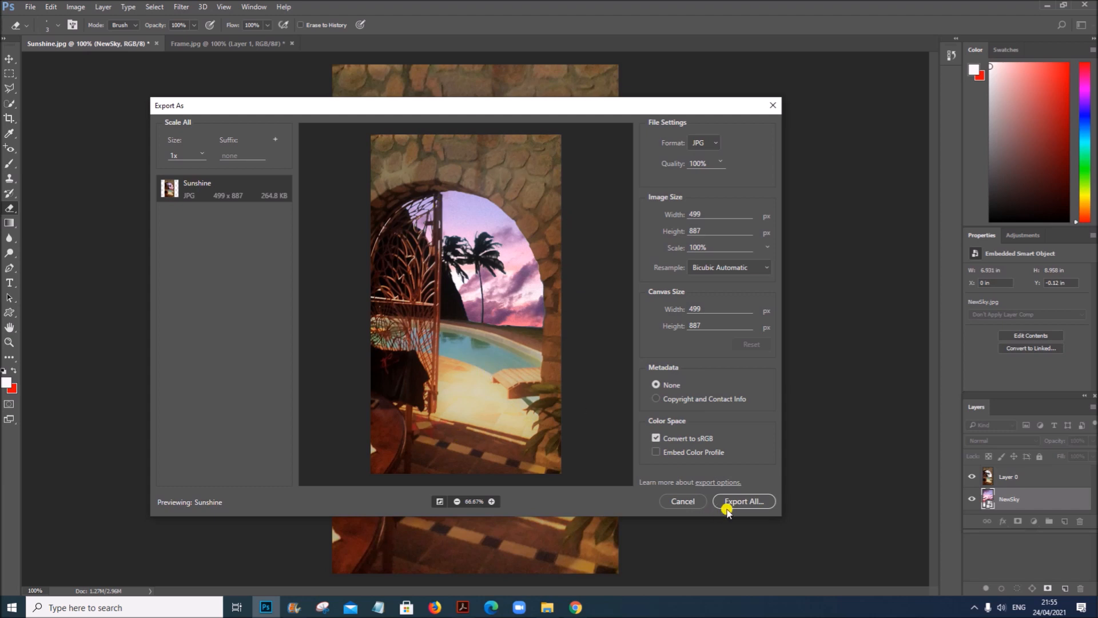
{"action": "left_click", "coordinate": [739, 501]}
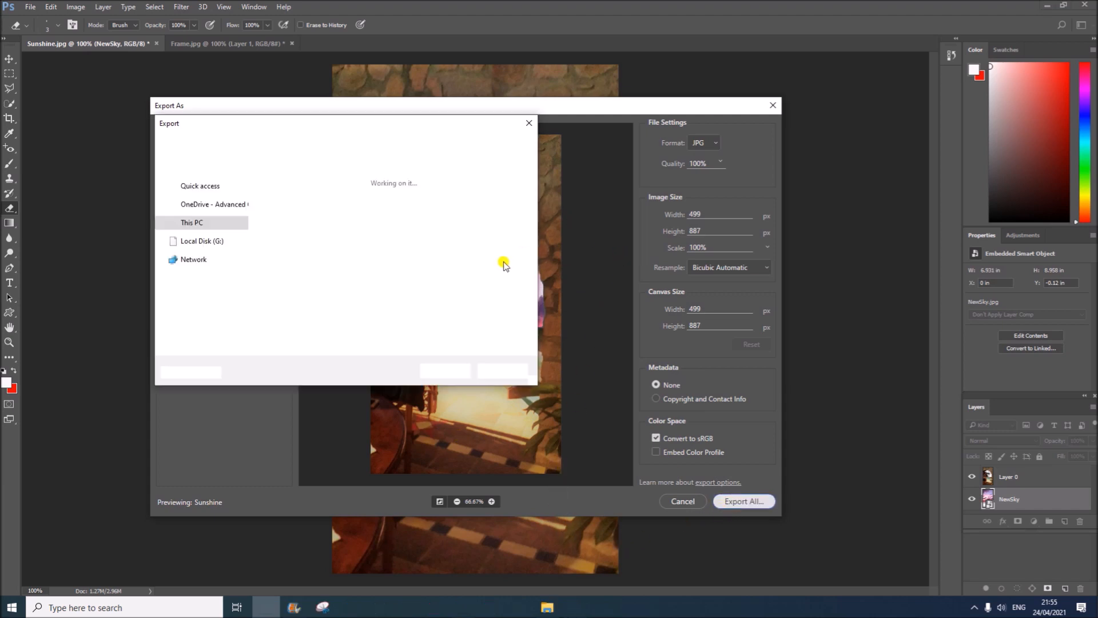
Recheck the required file name in Acrobat and save the exported JPG as Sunset_ZZ123_1234 in the Examination folder.
{"action": "left_click", "coordinate": [459, 611]}
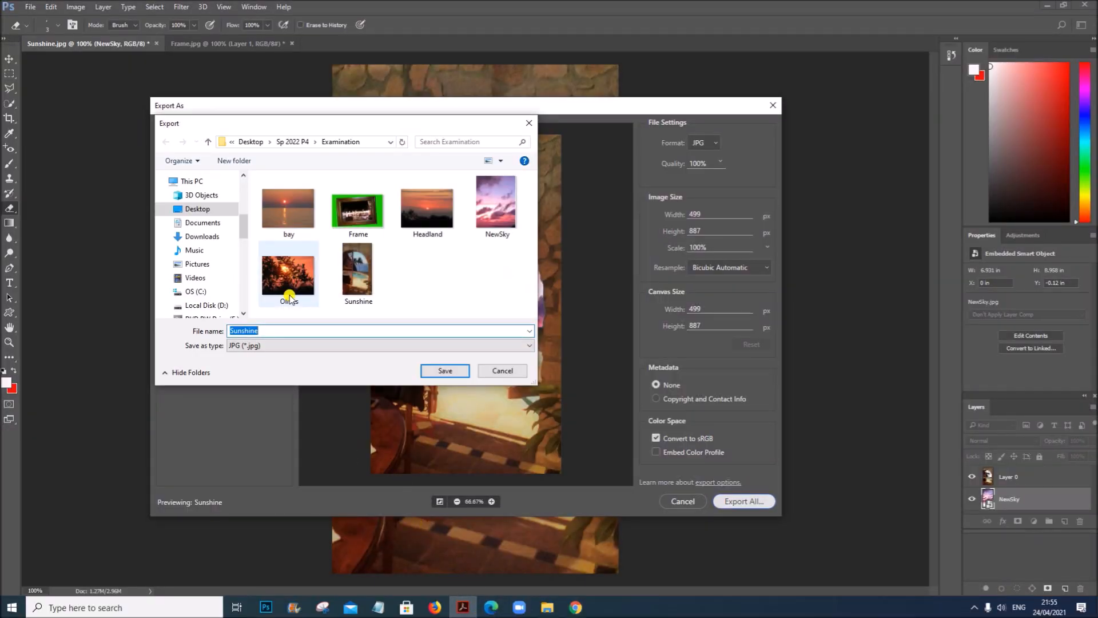
{"action": "type", "text": "Suns"}
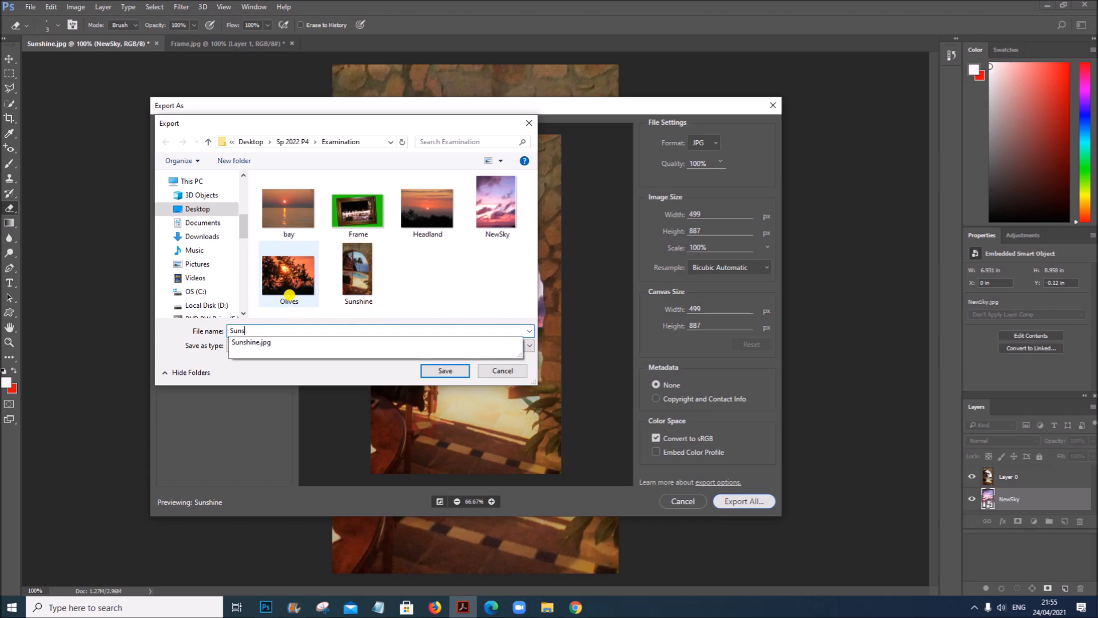
{"action": "type", "text": "et"}
{"action": "left_click", "coordinate": [463, 609]}
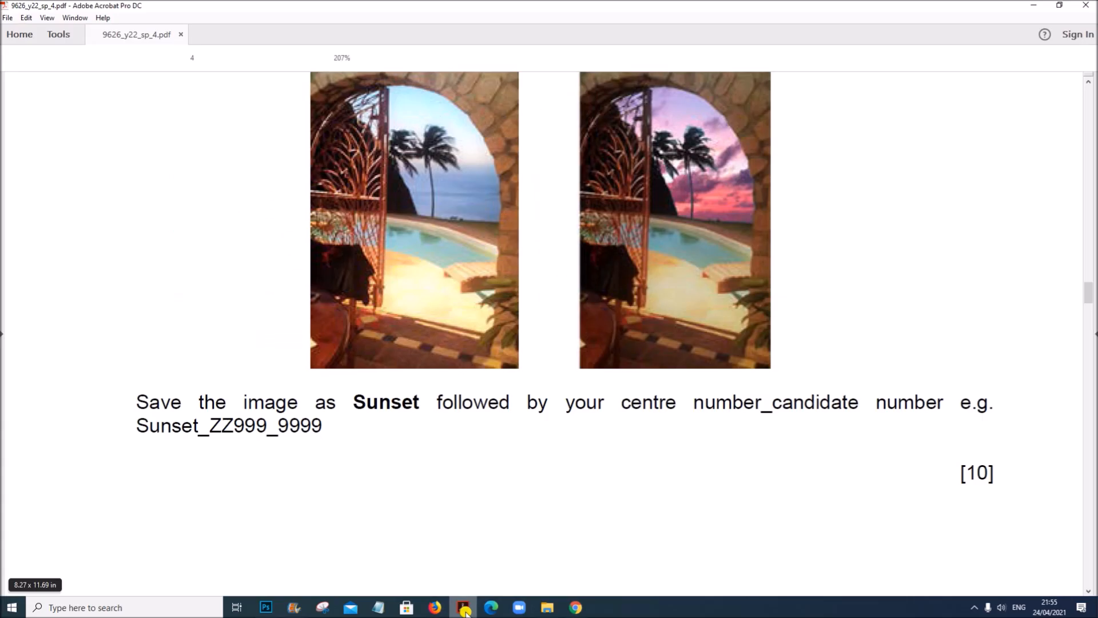
{"action": "mouse_move", "coordinate": [548, 612]}
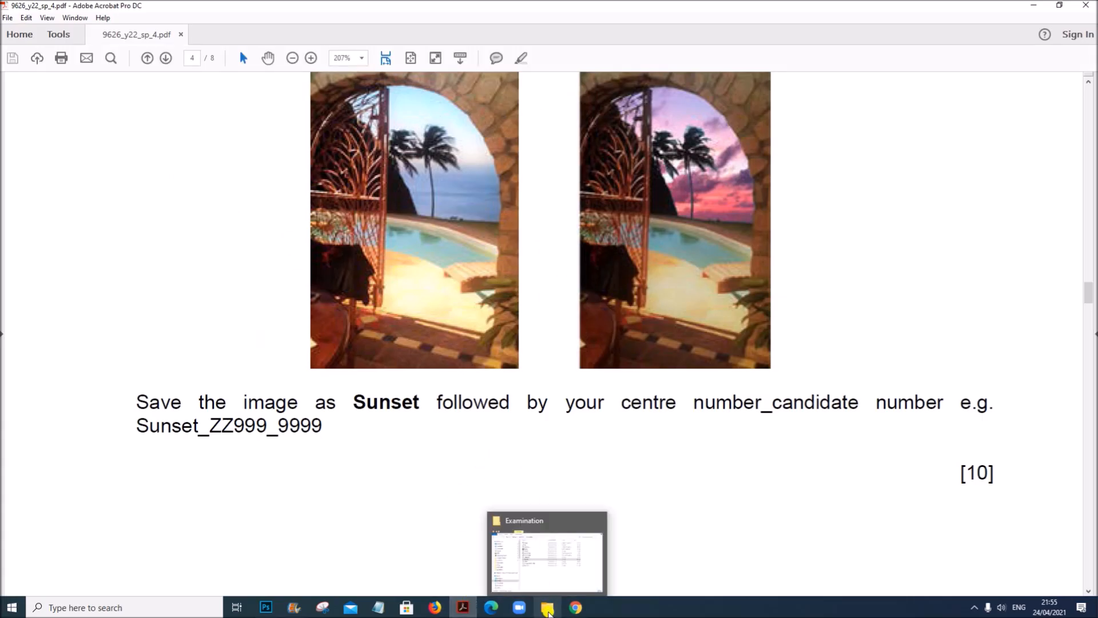
{"action": "left_click", "coordinate": [266, 608]}
{"action": "left_click", "coordinate": [258, 331]}
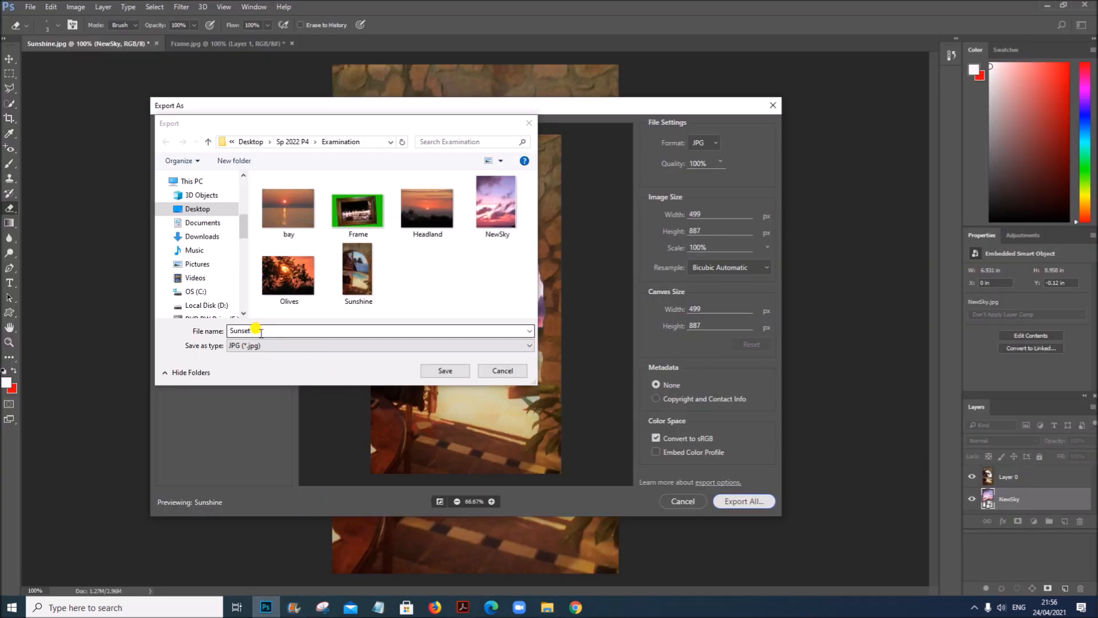
{"action": "type", "text": "_"}
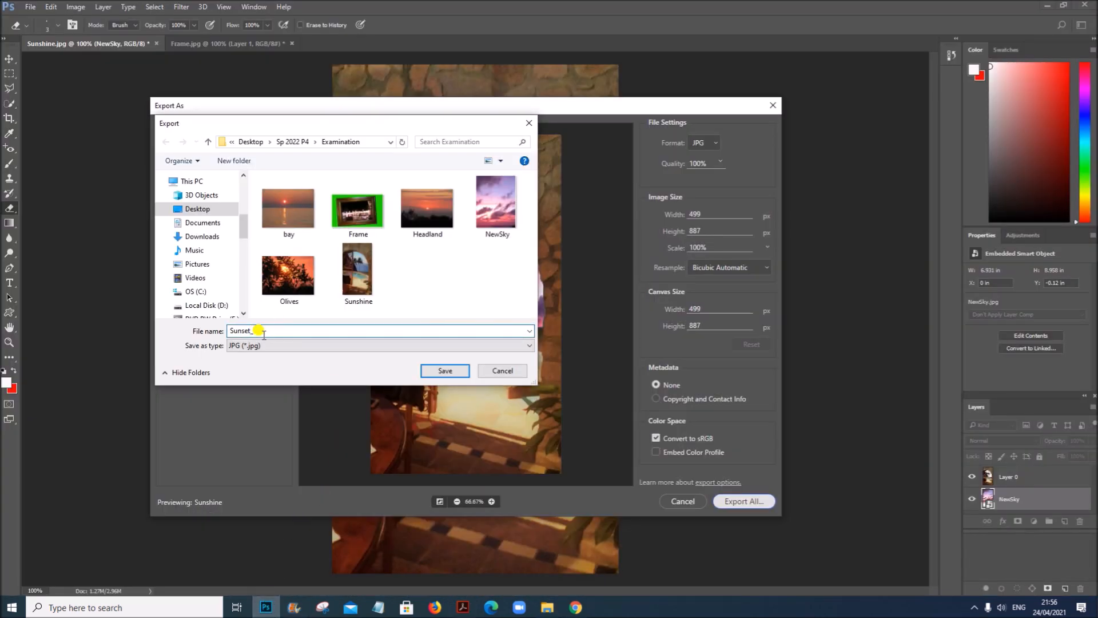
{"action": "type", "text": "22123_1234"}
{"action": "left_click", "coordinate": [446, 370]}
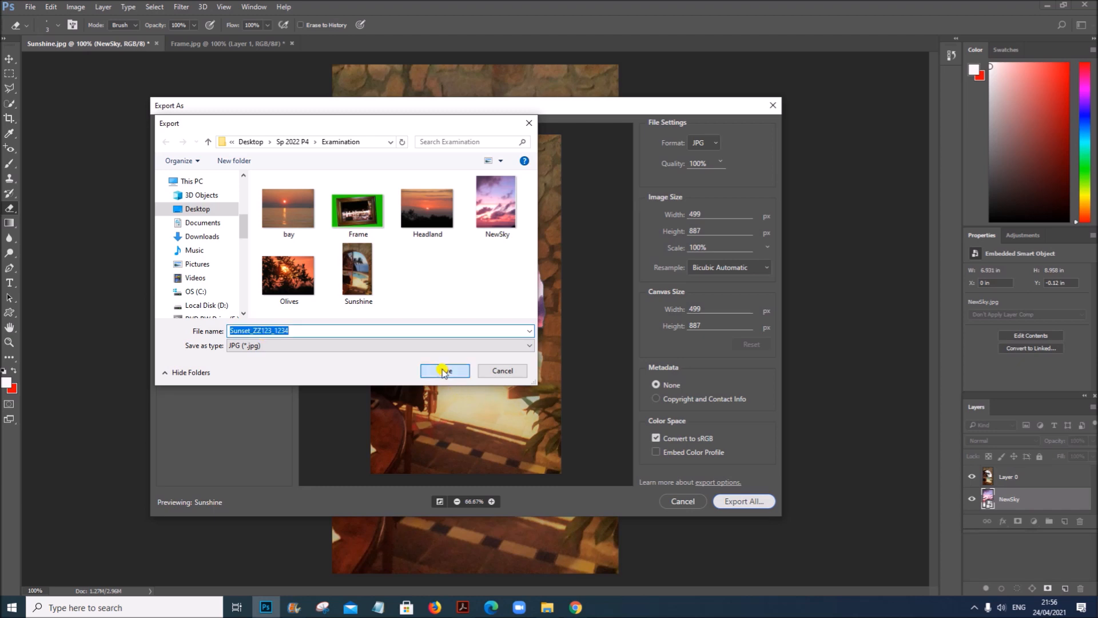
{"action": "left_click", "coordinate": [744, 503]}
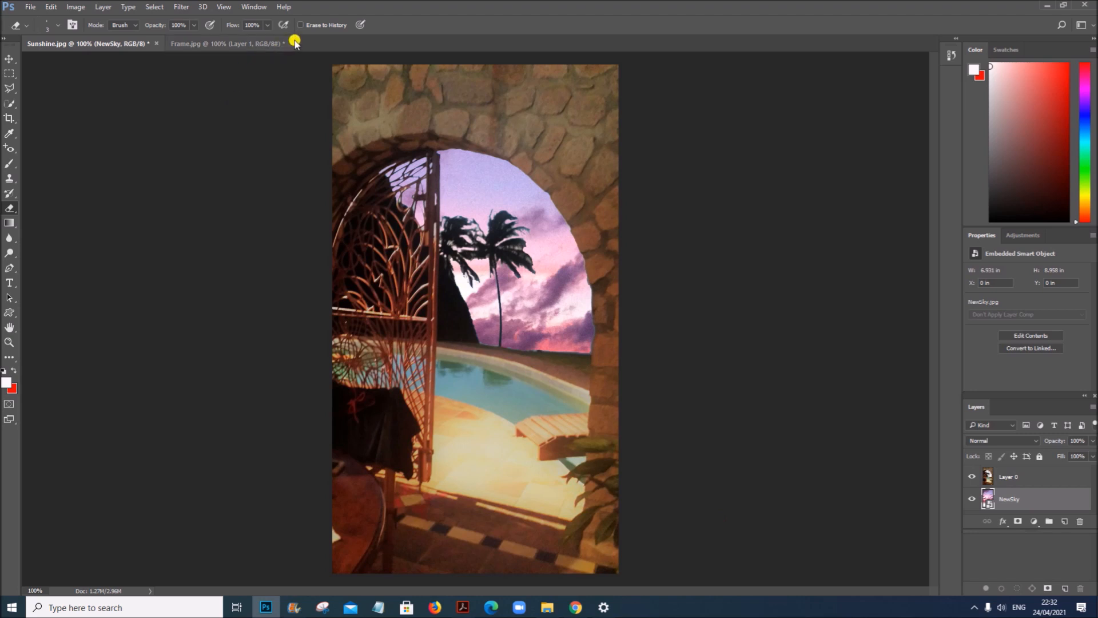
Close the Frame.jpg and Sunshine.jpg documents without saving their changes.
{"action": "left_click", "coordinate": [291, 45]}
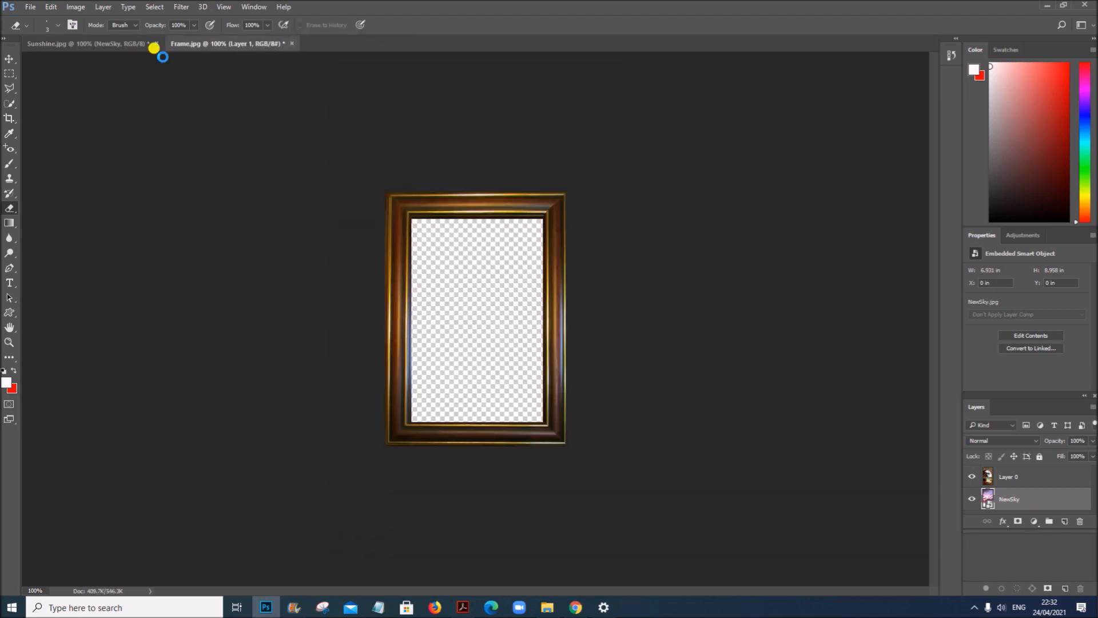
{"action": "left_click", "coordinate": [555, 228]}
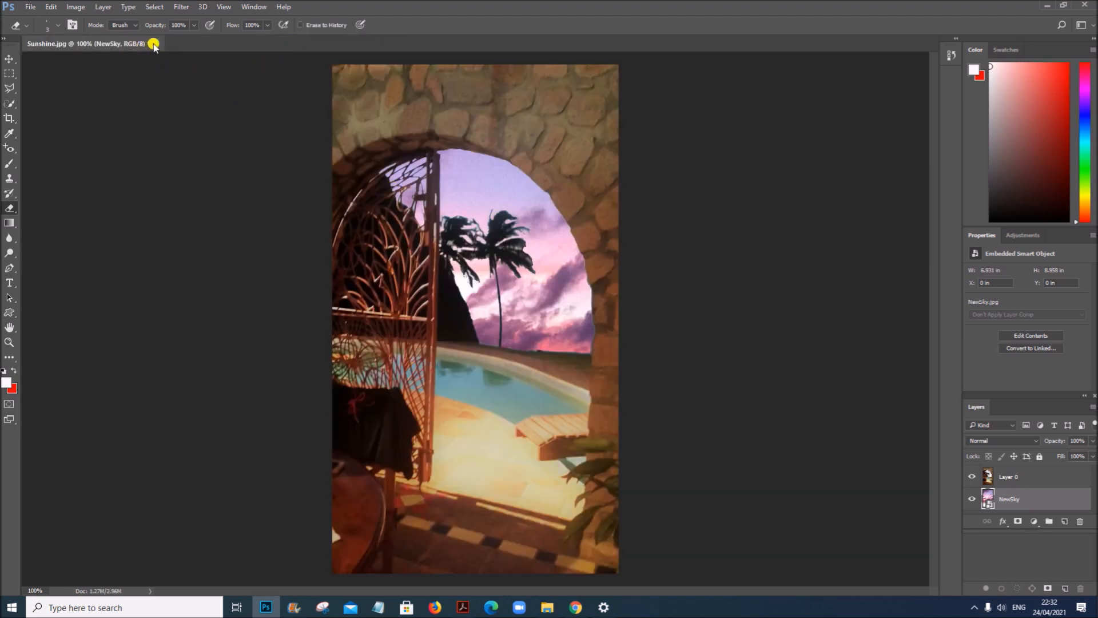
{"action": "left_click", "coordinate": [156, 43]}
{"action": "left_click", "coordinate": [539, 229]}
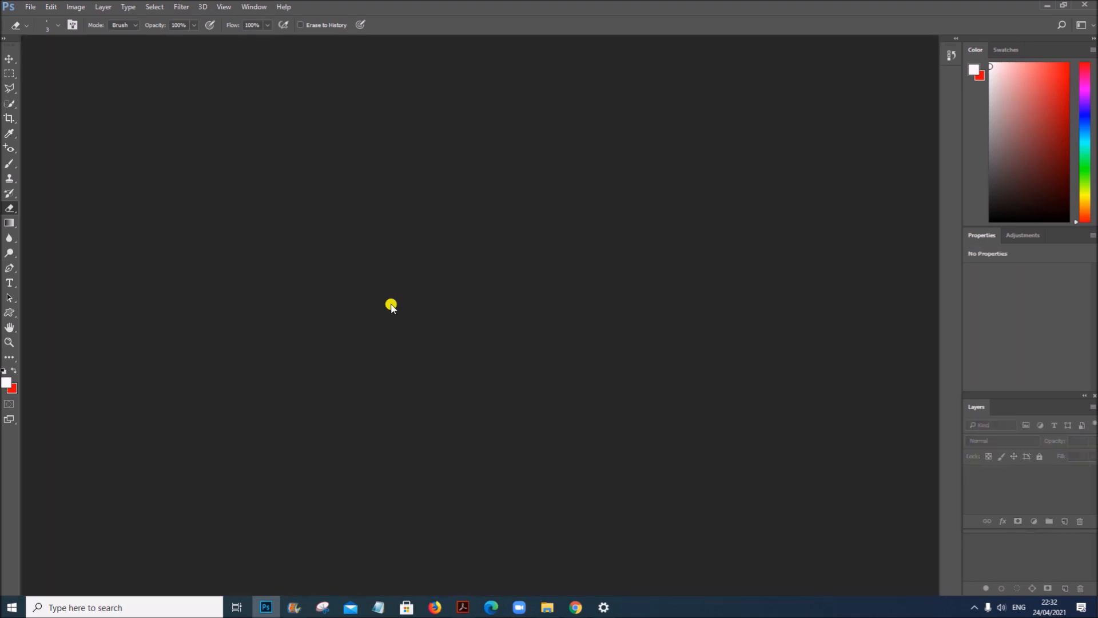
Read task 4's door-removal and saving instructions in the Acrobat exam paper, and review which image name task 3 specifies.
{"action": "left_click", "coordinate": [463, 607]}
{"action": "scroll", "coordinate": [420, 464], "scroll_direction": "down", "scroll_amount": 10}
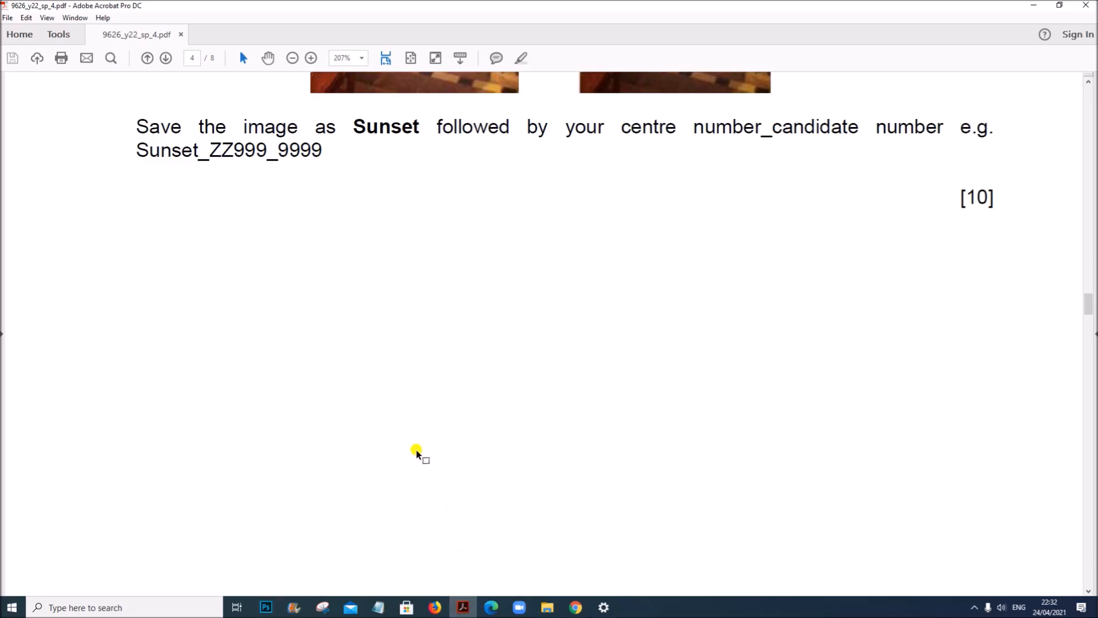
{"action": "scroll", "coordinate": [415, 455], "scroll_direction": "down", "scroll_amount": 4}
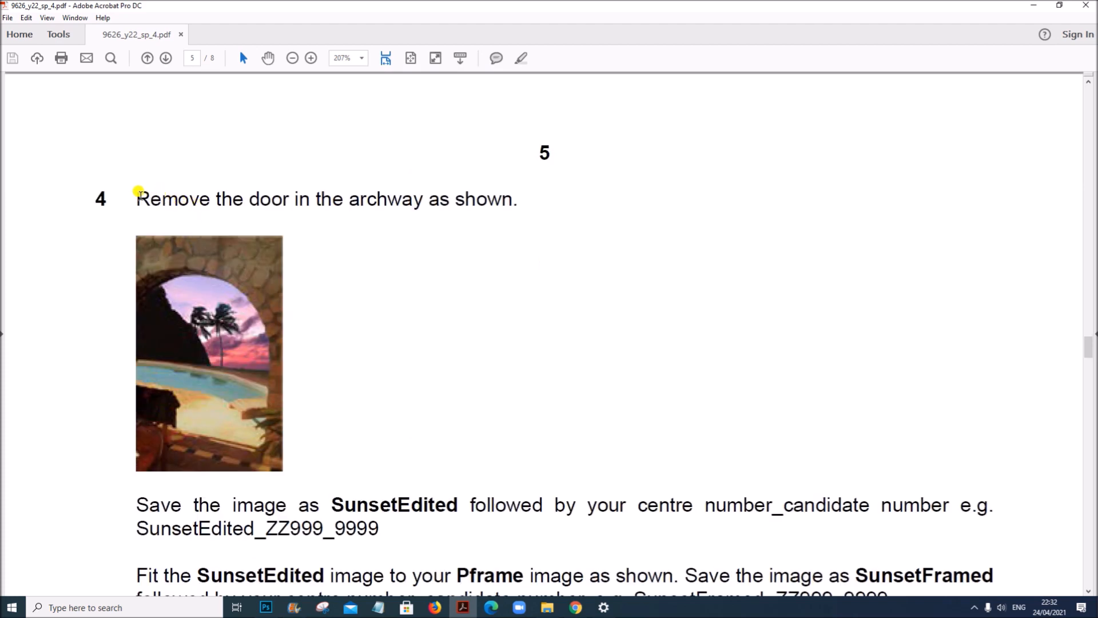
{"action": "left_click_drag", "start_coordinate": [135, 195], "coordinate": [481, 196]}
{"action": "scroll", "coordinate": [385, 450], "scroll_direction": "down", "scroll_amount": 3}
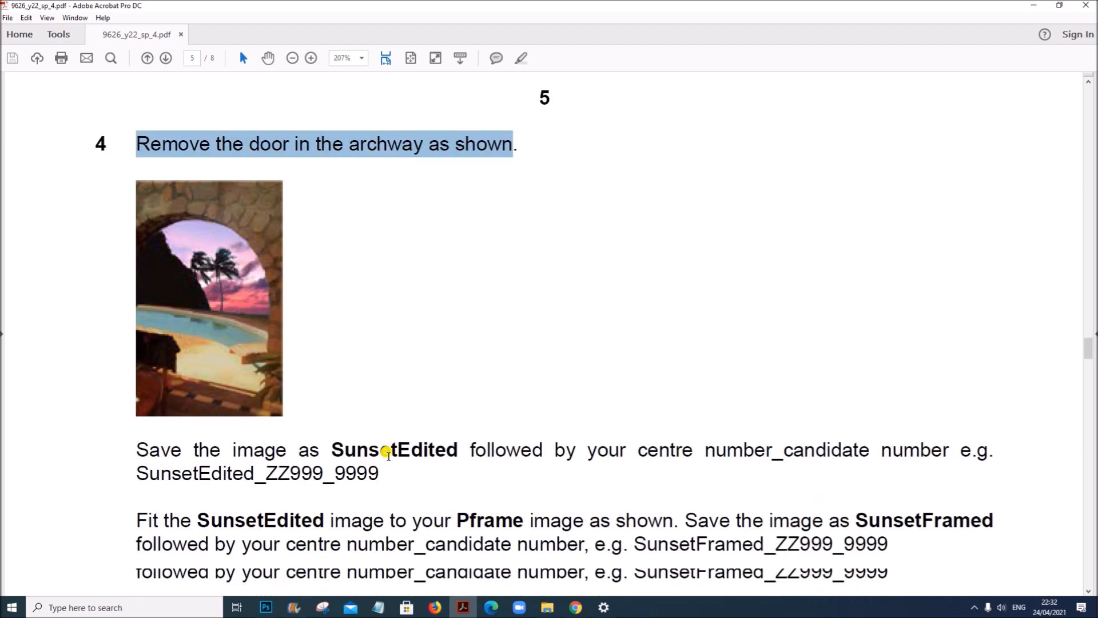
{"action": "scroll", "coordinate": [399, 423], "scroll_direction": "up", "scroll_amount": 3}
{"action": "scroll", "coordinate": [409, 540], "scroll_direction": "up", "scroll_amount": 15}
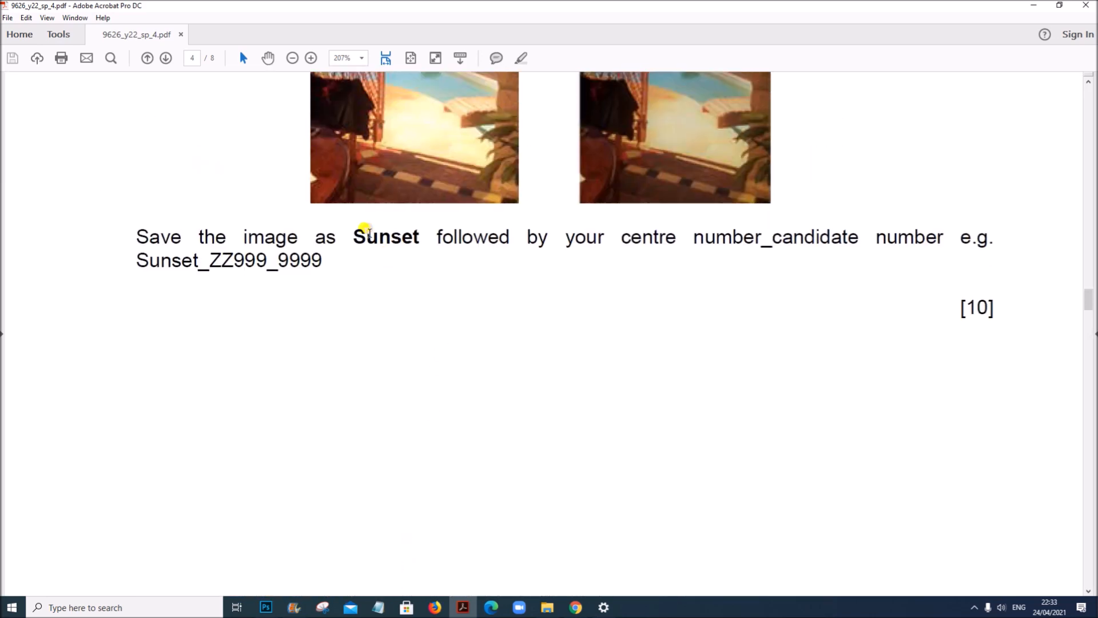
{"action": "left_click_drag", "start_coordinate": [348, 235], "coordinate": [402, 238]}
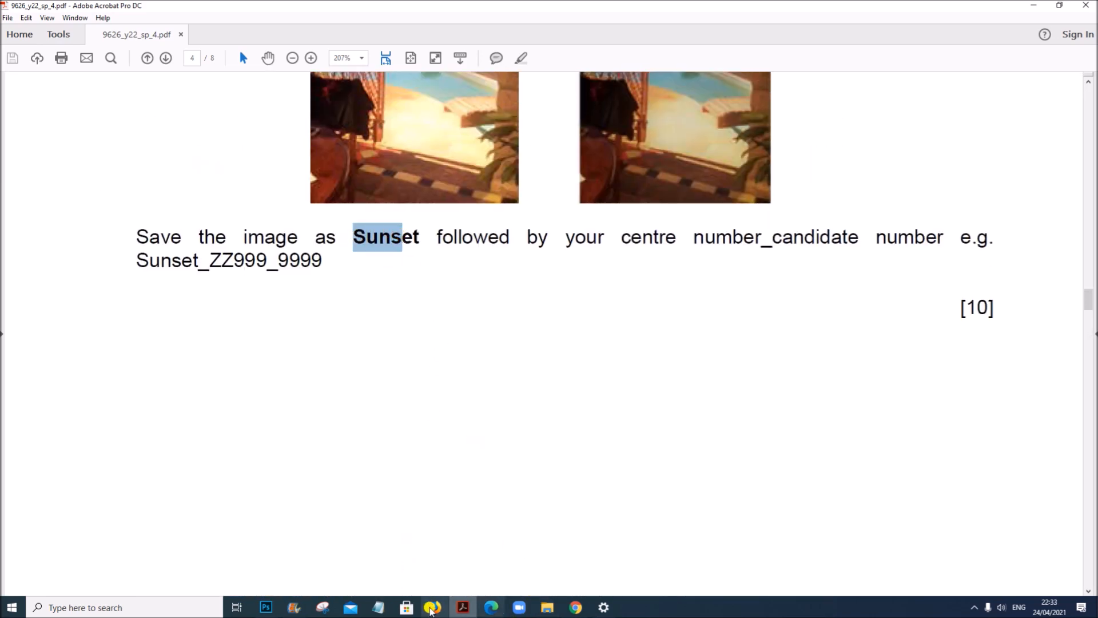
Switch to Photoshop and open Sunset_ZZ123_1234.jpg.
{"action": "left_click", "coordinate": [266, 607]}
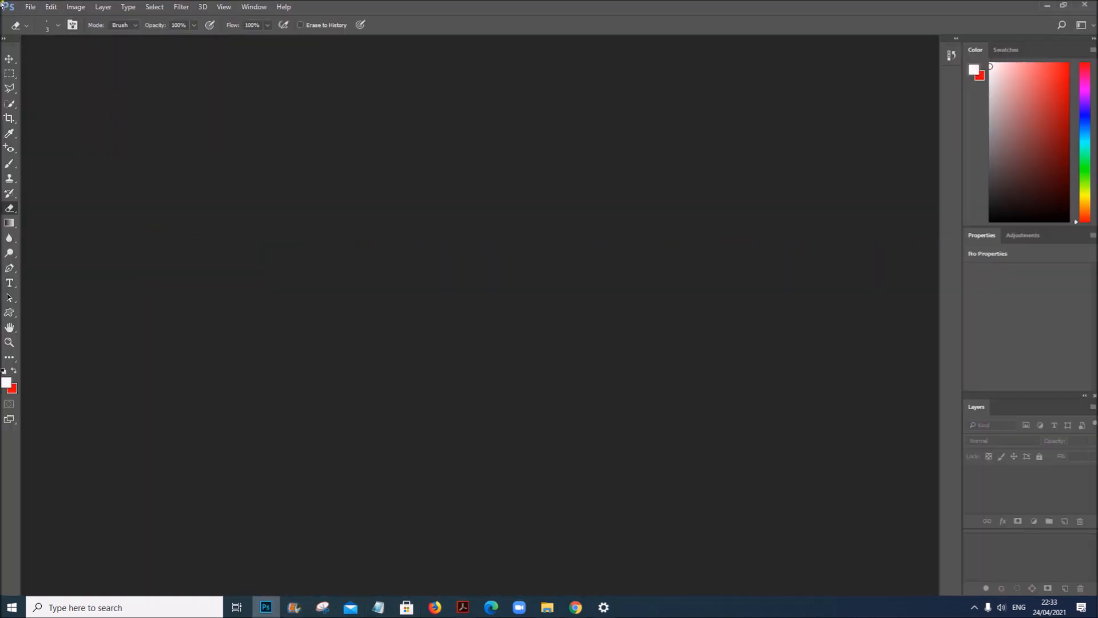
{"action": "left_click", "coordinate": [32, 7]}
{"action": "left_click", "coordinate": [39, 30]}
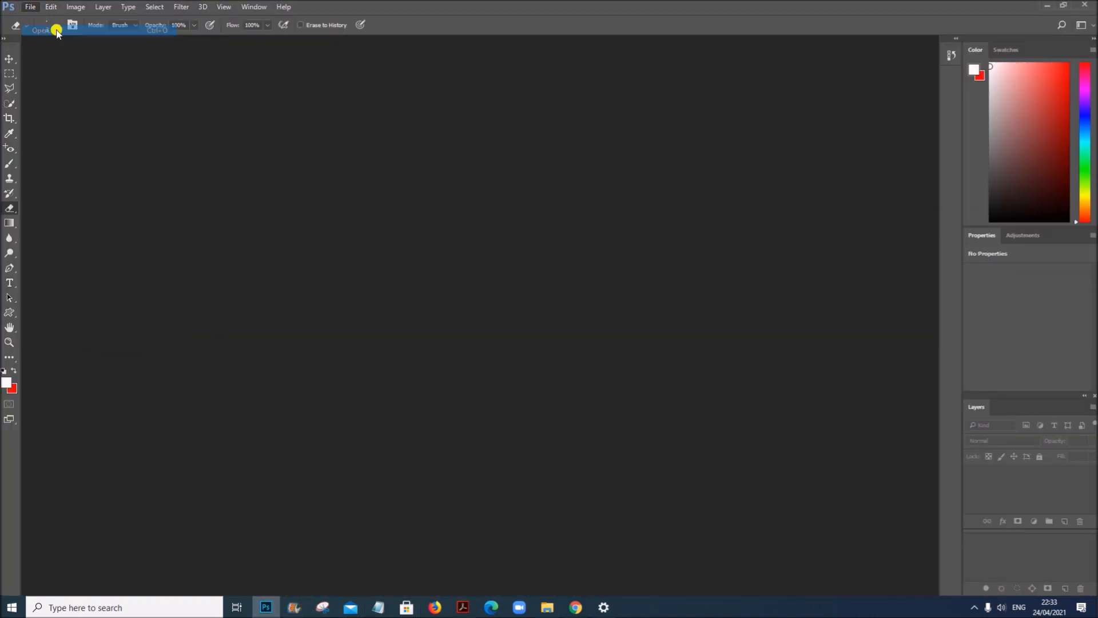
{"action": "double_click", "coordinate": [304, 260]}
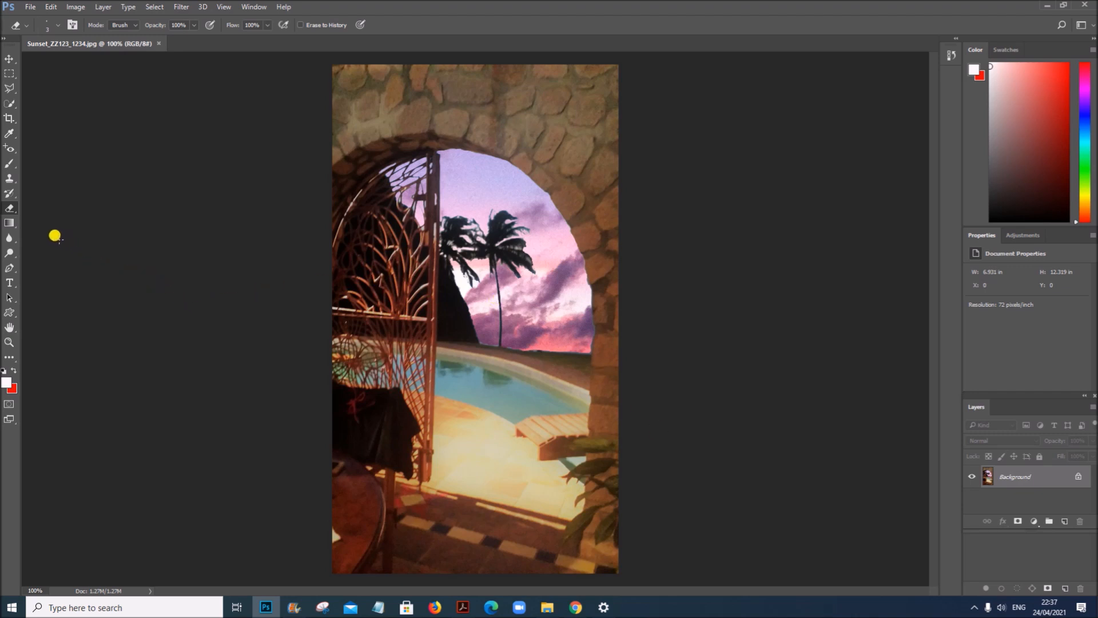
Use the Clone Stamp Tool to paint the dark hillside over the gate post beside it, down towards the pool.
{"action": "left_click", "coordinate": [15, 181]}
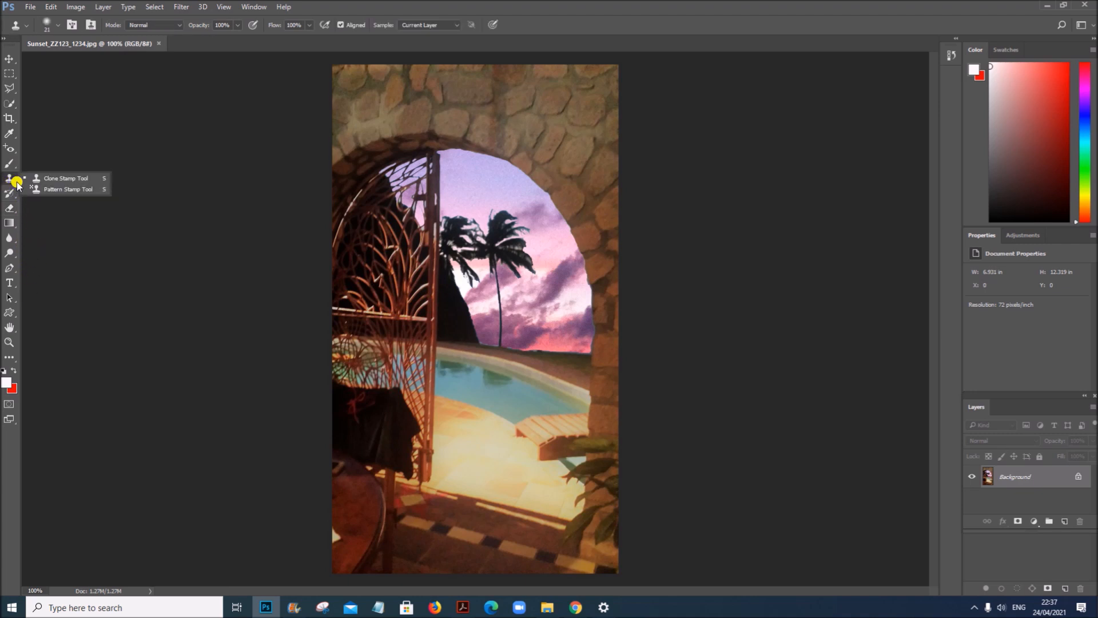
{"action": "left_click", "coordinate": [54, 178]}
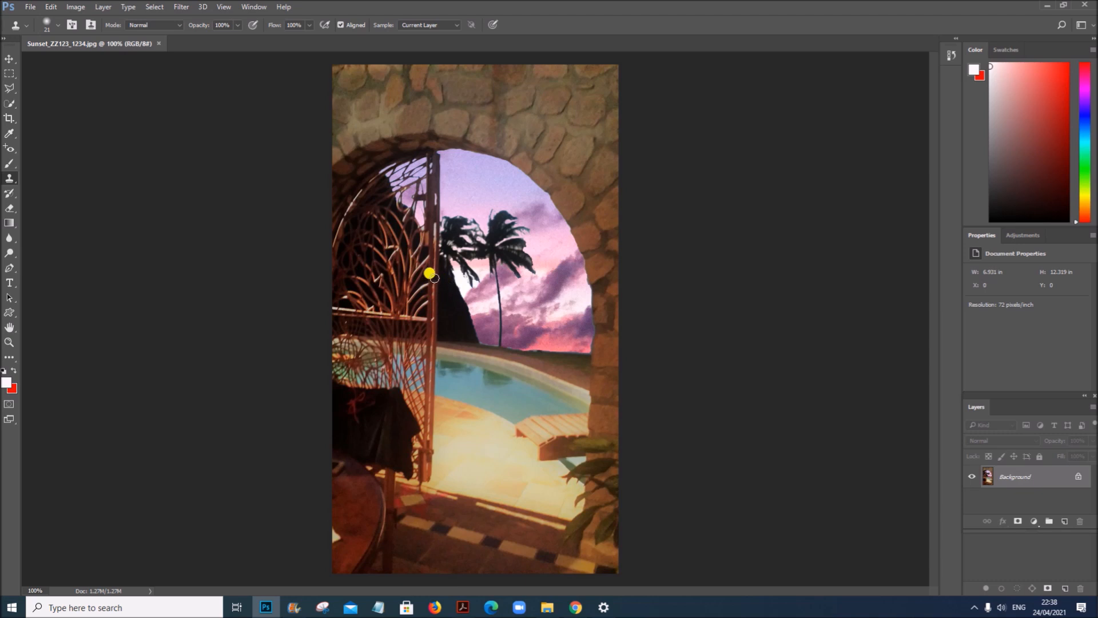
{"action": "mouse_move", "coordinate": [434, 275]}
{"action": "left_mouse_down"}
{"action": "mouse_move", "coordinate": [434, 321]}
{"action": "mouse_move", "coordinate": [429, 278]}
{"action": "mouse_move", "coordinate": [424, 318]}
{"action": "mouse_move", "coordinate": [430, 284]}
{"action": "mouse_move", "coordinate": [433, 325]}
{"action": "left_mouse_up"}
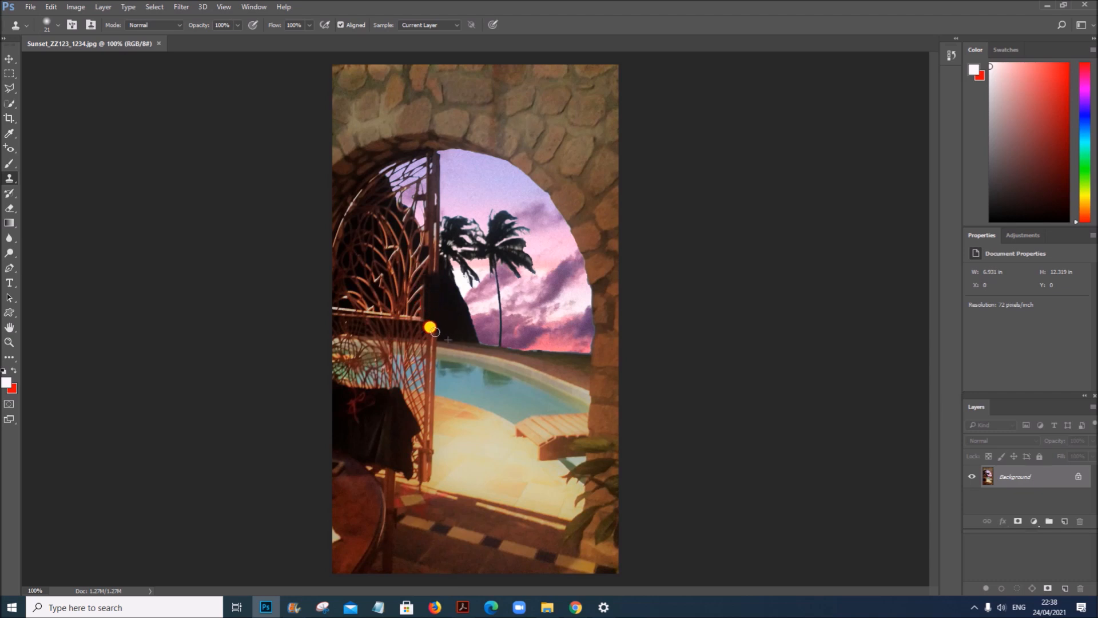
{"action": "left_click_drag", "start_coordinate": [431, 331], "coordinate": [430, 298]}
{"action": "left_click_drag", "start_coordinate": [446, 287], "coordinate": [440, 301]}
Resample the dark hillside and clone it over the gate's ironwork above the pool, extending the hill to the image's edge.
{"action": "left_click", "coordinate": [453, 295], "text": "alt"}
{"action": "mouse_move", "coordinate": [423, 279]}
{"action": "left_mouse_down"}
{"action": "mouse_move", "coordinate": [423, 313]}
{"action": "mouse_move", "coordinate": [418, 283]}
{"action": "left_mouse_up"}
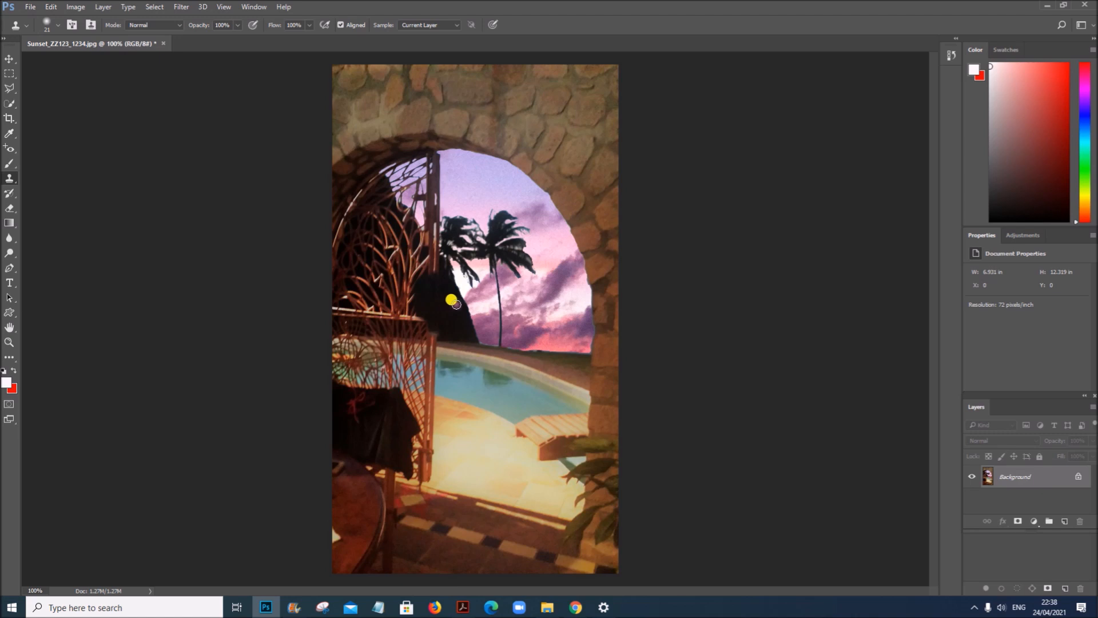
{"action": "mouse_move", "coordinate": [443, 302]}
{"action": "left_mouse_down"}
{"action": "mouse_move", "coordinate": [380, 294]}
{"action": "mouse_move", "coordinate": [398, 286]}
{"action": "mouse_move", "coordinate": [392, 304]}
{"action": "mouse_move", "coordinate": [410, 309]}
{"action": "mouse_move", "coordinate": [392, 309]}
{"action": "mouse_move", "coordinate": [408, 316]}
{"action": "left_mouse_up"}
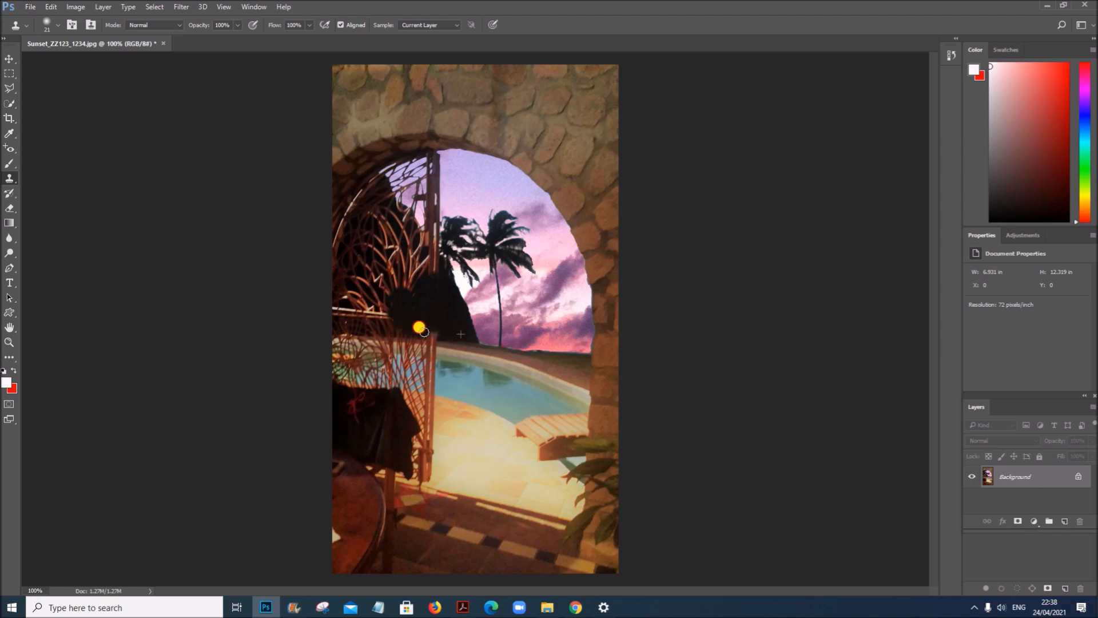
{"action": "left_click_drag", "start_coordinate": [409, 333], "coordinate": [422, 332]}
{"action": "left_click_drag", "start_coordinate": [370, 316], "coordinate": [381, 320]}
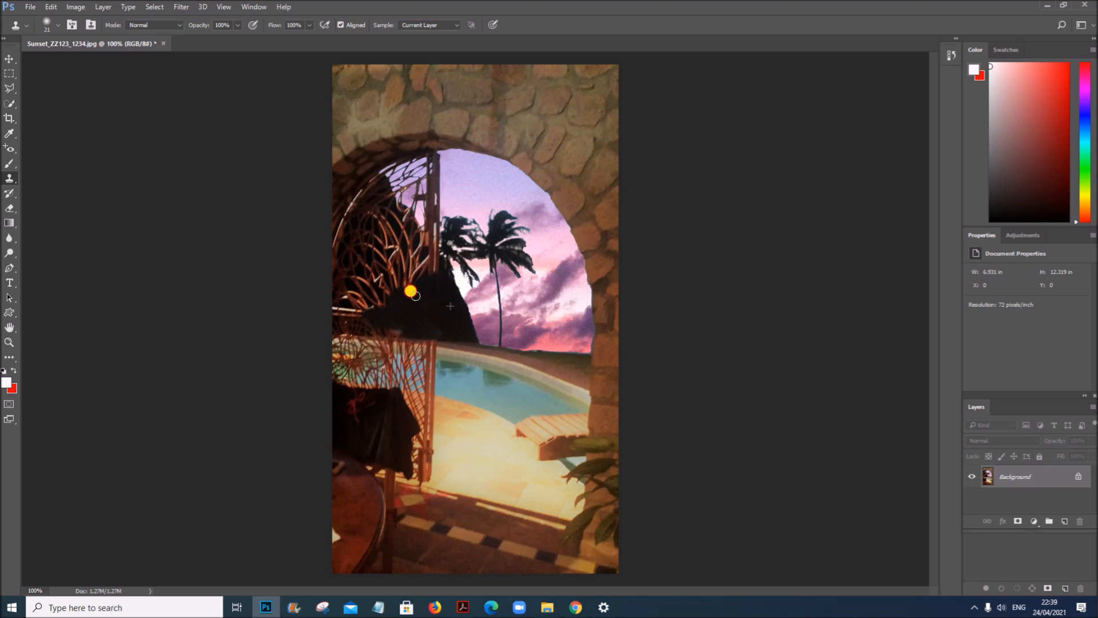
{"action": "mouse_move", "coordinate": [384, 289]}
{"action": "left_mouse_down"}
{"action": "mouse_move", "coordinate": [410, 288]}
{"action": "mouse_move", "coordinate": [386, 292]}
{"action": "mouse_move", "coordinate": [389, 306]}
{"action": "mouse_move", "coordinate": [351, 307]}
{"action": "mouse_move", "coordinate": [384, 299]}
{"action": "mouse_move", "coordinate": [343, 284]}
{"action": "mouse_move", "coordinate": [361, 281]}
{"action": "mouse_move", "coordinate": [356, 267]}
{"action": "mouse_move", "coordinate": [421, 293]}
{"action": "left_mouse_up"}
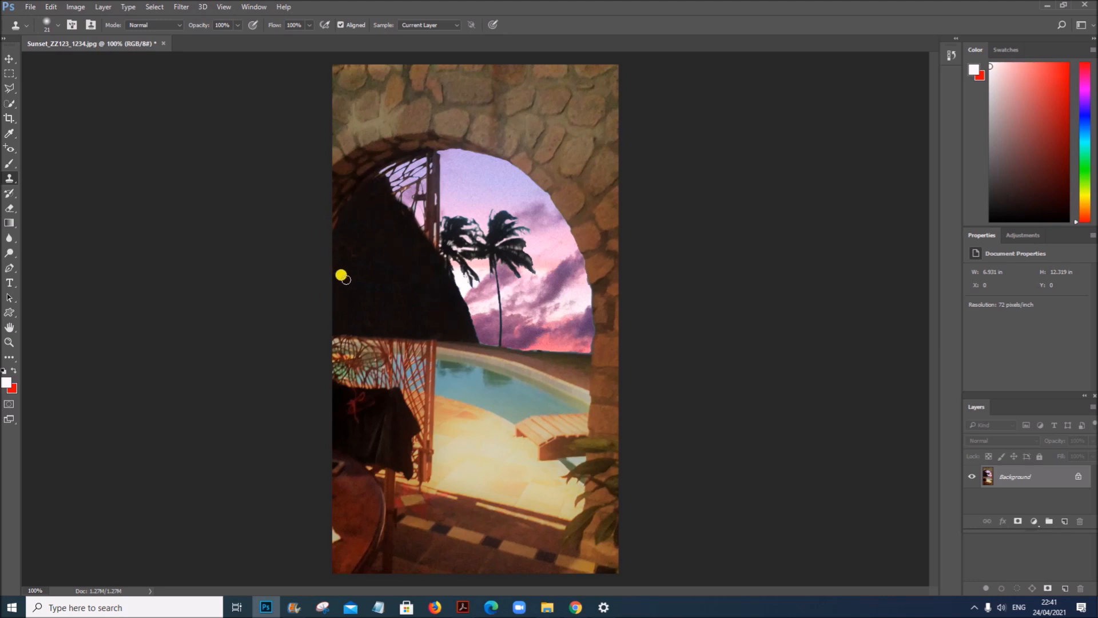
Clone the purple sky over the gate's ironwork and post inside the arch, and extend the palm fronds to the dark hillside.
{"action": "left_click", "coordinate": [506, 169], "text": "alt"}
{"action": "left_click_drag", "start_coordinate": [445, 166], "coordinate": [439, 166]}
{"action": "mouse_move", "coordinate": [403, 182]}
{"action": "left_mouse_down"}
{"action": "mouse_move", "coordinate": [392, 177]}
{"action": "mouse_move", "coordinate": [425, 176]}
{"action": "left_mouse_up"}
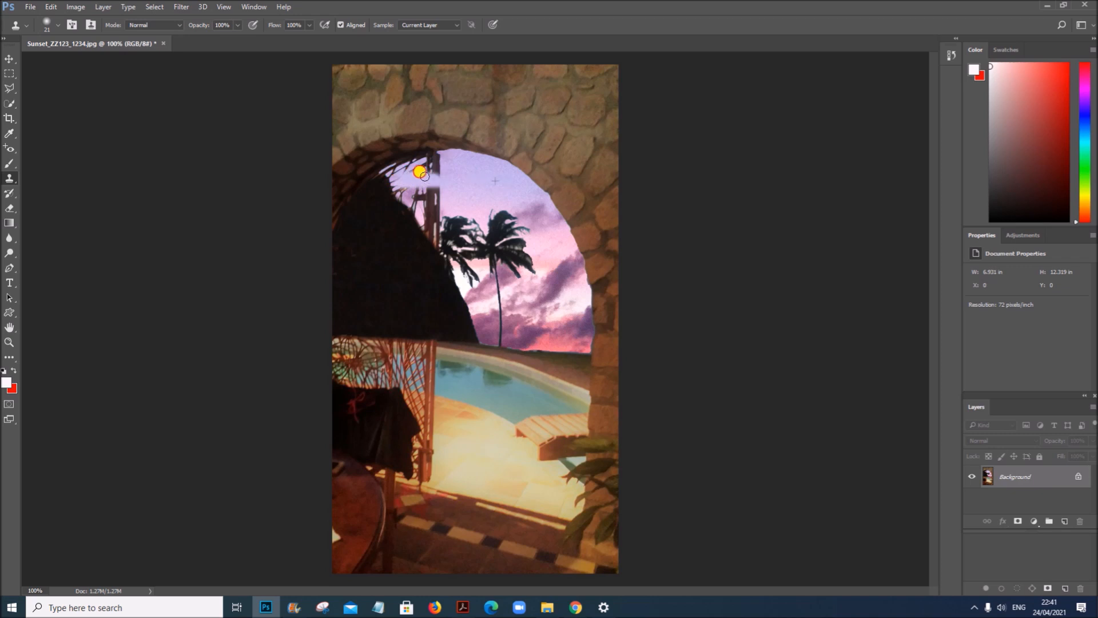
{"action": "mouse_move", "coordinate": [424, 189]}
{"action": "left_mouse_down"}
{"action": "mouse_move", "coordinate": [391, 187]}
{"action": "mouse_move", "coordinate": [404, 198]}
{"action": "left_mouse_up"}
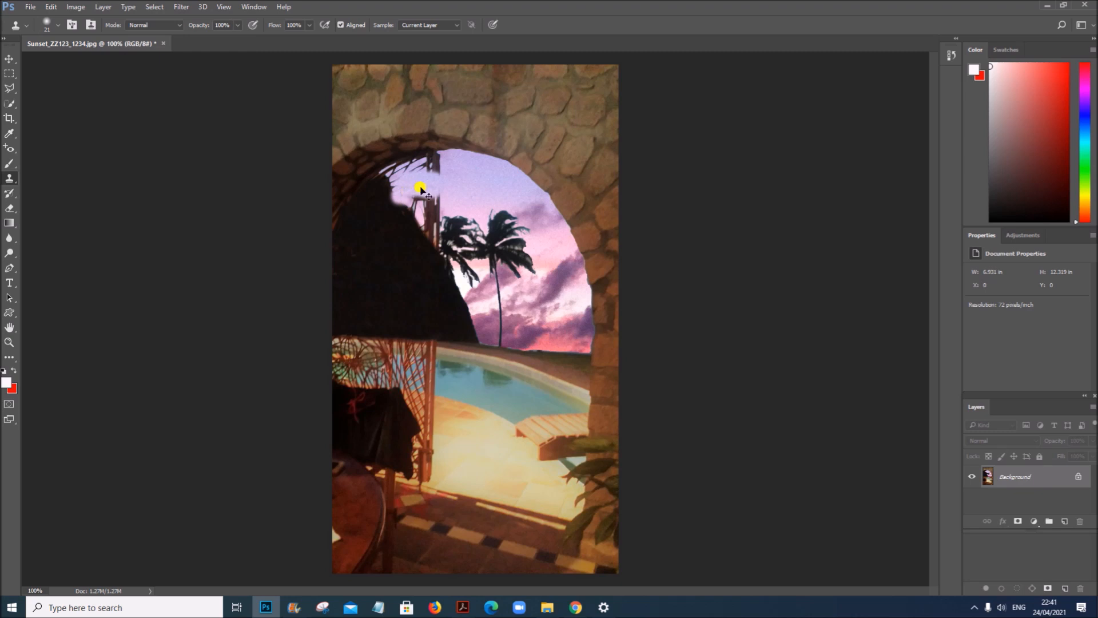
{"action": "key", "text": "ctrl+z"}
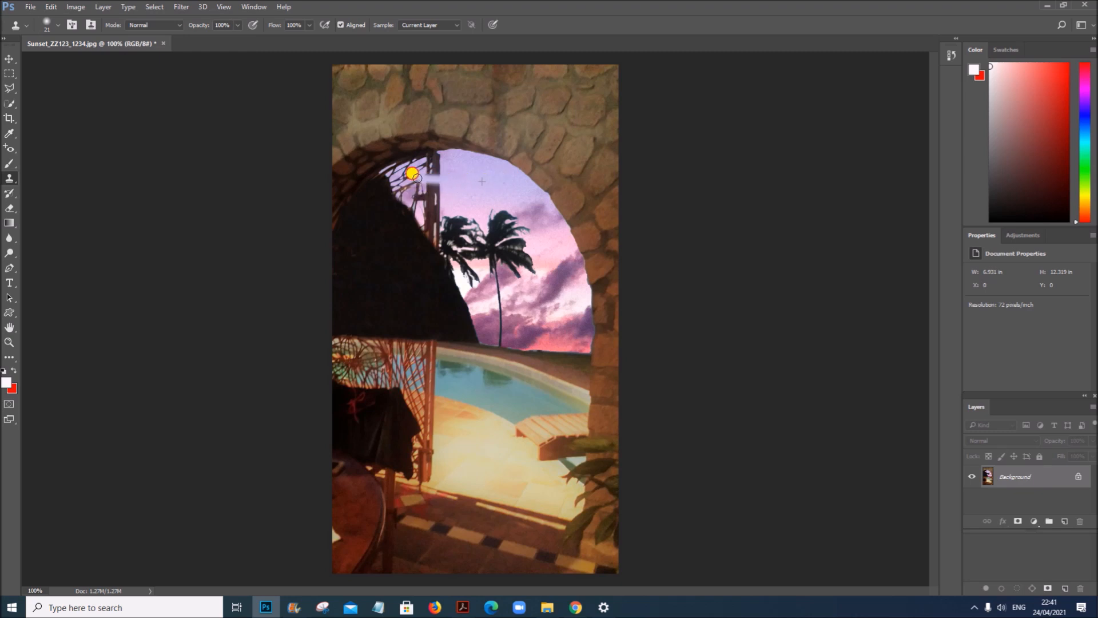
{"action": "mouse_move", "coordinate": [439, 194]}
{"action": "left_mouse_down"}
{"action": "mouse_move", "coordinate": [412, 191]}
{"action": "mouse_move", "coordinate": [412, 180]}
{"action": "left_mouse_up"}
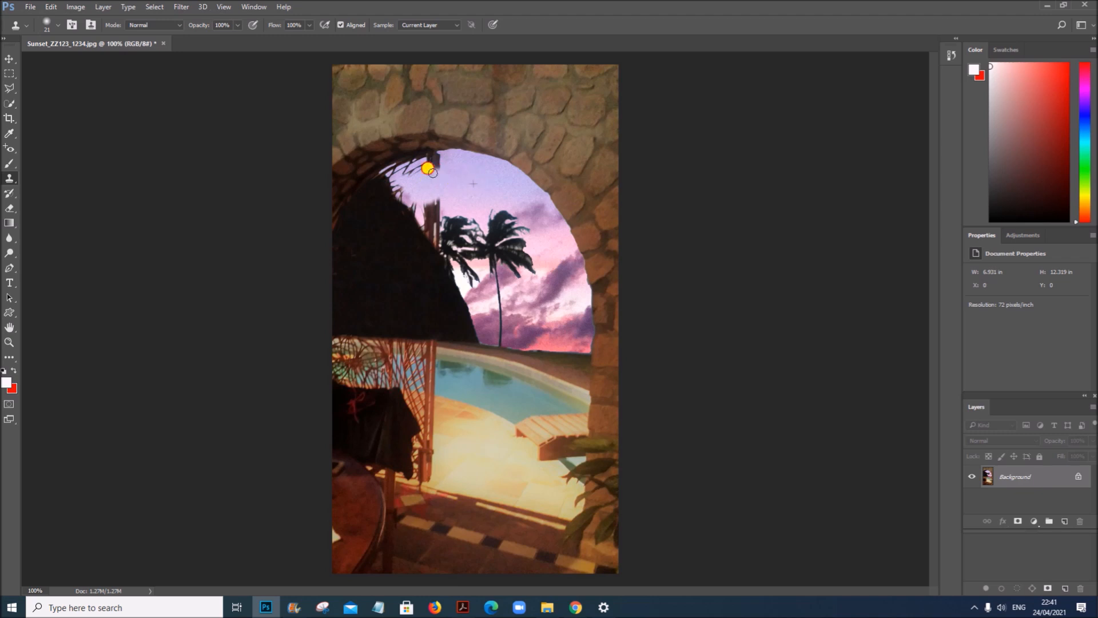
{"action": "mouse_move", "coordinate": [428, 169]}
{"action": "left_mouse_down"}
{"action": "mouse_move", "coordinate": [434, 156]}
{"action": "mouse_move", "coordinate": [406, 167]}
{"action": "mouse_move", "coordinate": [438, 153]}
{"action": "mouse_move", "coordinate": [382, 164]}
{"action": "mouse_move", "coordinate": [449, 167]}
{"action": "mouse_move", "coordinate": [410, 156]}
{"action": "mouse_move", "coordinate": [387, 171]}
{"action": "mouse_move", "coordinate": [410, 182]}
{"action": "mouse_move", "coordinate": [394, 184]}
{"action": "mouse_move", "coordinate": [401, 196]}
{"action": "mouse_move", "coordinate": [455, 192]}
{"action": "mouse_move", "coordinate": [420, 201]}
{"action": "mouse_move", "coordinate": [424, 192]}
{"action": "mouse_move", "coordinate": [433, 209]}
{"action": "mouse_move", "coordinate": [421, 210]}
{"action": "mouse_move", "coordinate": [435, 214]}
{"action": "mouse_move", "coordinate": [416, 212]}
{"action": "mouse_move", "coordinate": [398, 183]}
{"action": "left_mouse_up"}
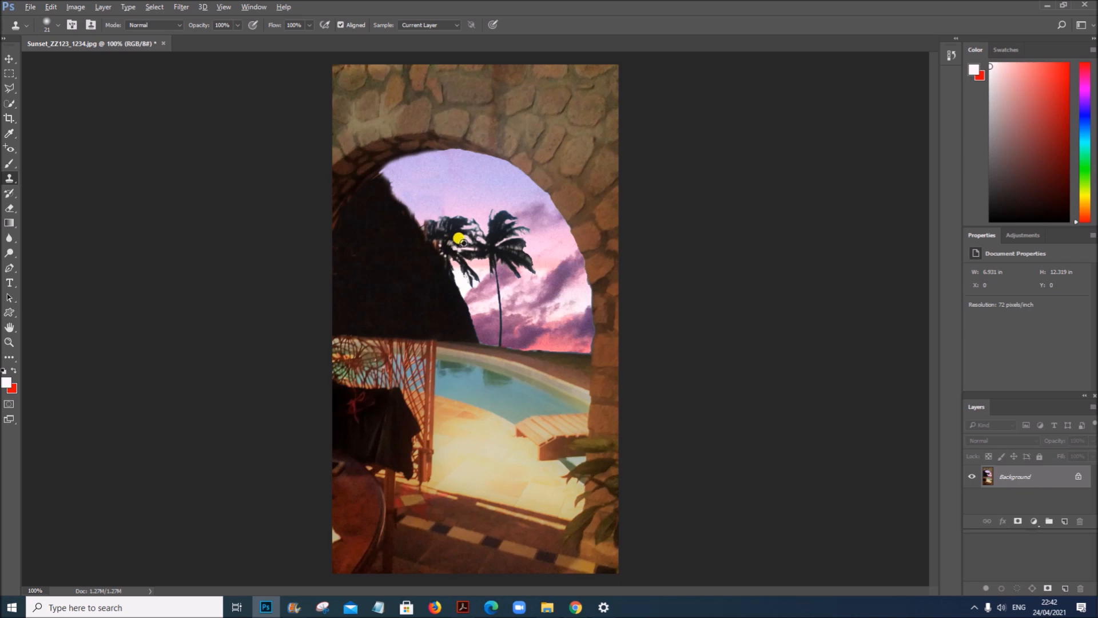
{"action": "left_click_drag", "start_coordinate": [439, 244], "coordinate": [436, 246]}
Clone the pool's far rim across the gate, continuing it along the hillside's base to the image's edge.
{"action": "left_click_drag", "start_coordinate": [436, 349], "coordinate": [404, 347]}
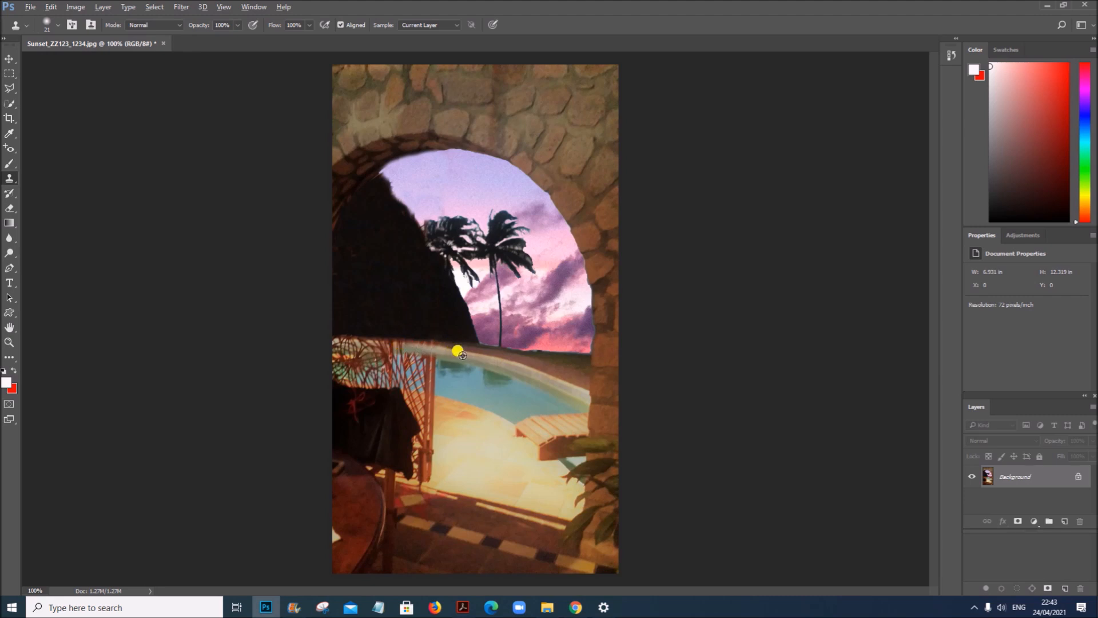
{"action": "left_click_drag", "start_coordinate": [398, 340], "coordinate": [326, 338]}
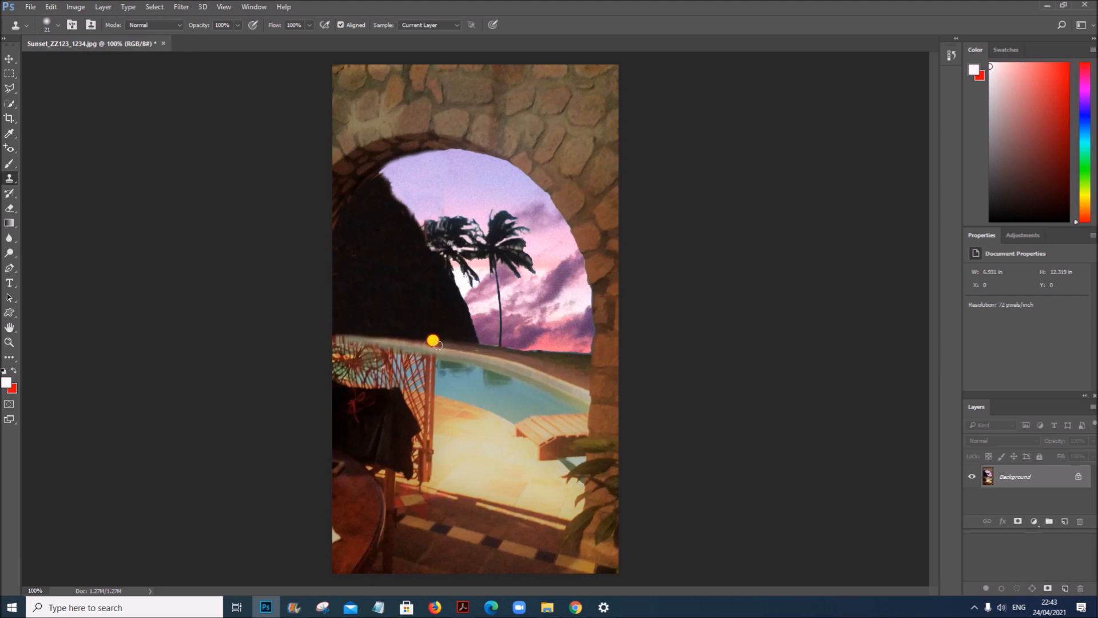
{"action": "left_click_drag", "start_coordinate": [395, 339], "coordinate": [329, 342]}
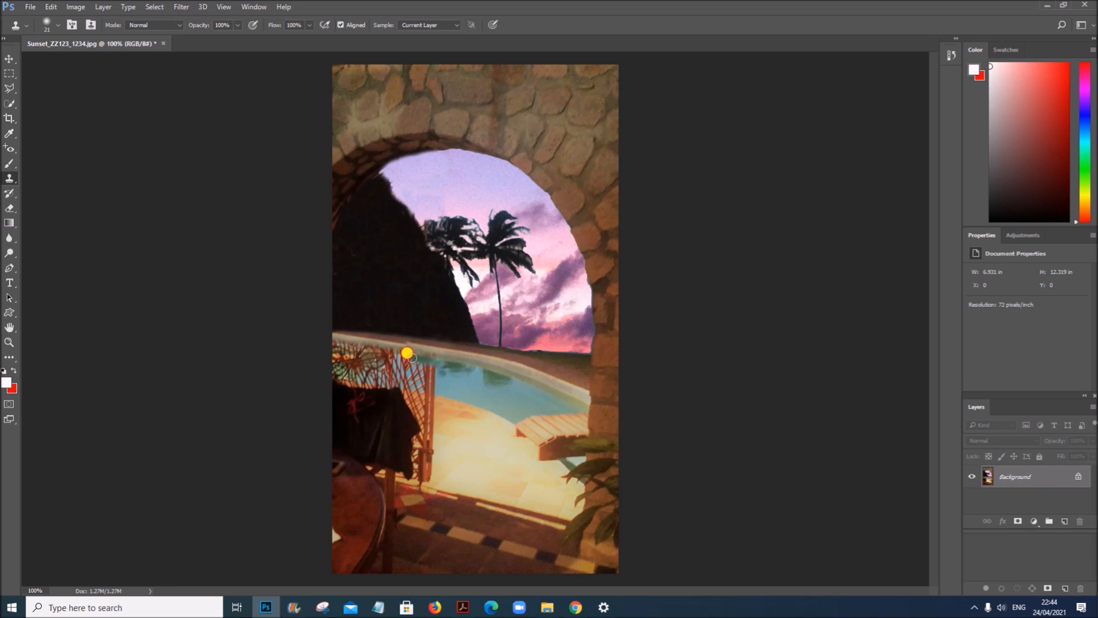
Clone pool water over the gate below the rim, and cover the remaining ironwork around the dark cloth with patio paving.
{"action": "mouse_move", "coordinate": [413, 356]}
{"action": "left_mouse_down"}
{"action": "mouse_move", "coordinate": [437, 358]}
{"action": "mouse_move", "coordinate": [392, 359]}
{"action": "left_mouse_up"}
{"action": "left_click", "coordinate": [430, 359], "text": "alt"}
{"action": "left_click_drag", "start_coordinate": [407, 356], "coordinate": [383, 354]}
{"action": "left_click_drag", "start_coordinate": [383, 353], "coordinate": [343, 355]}
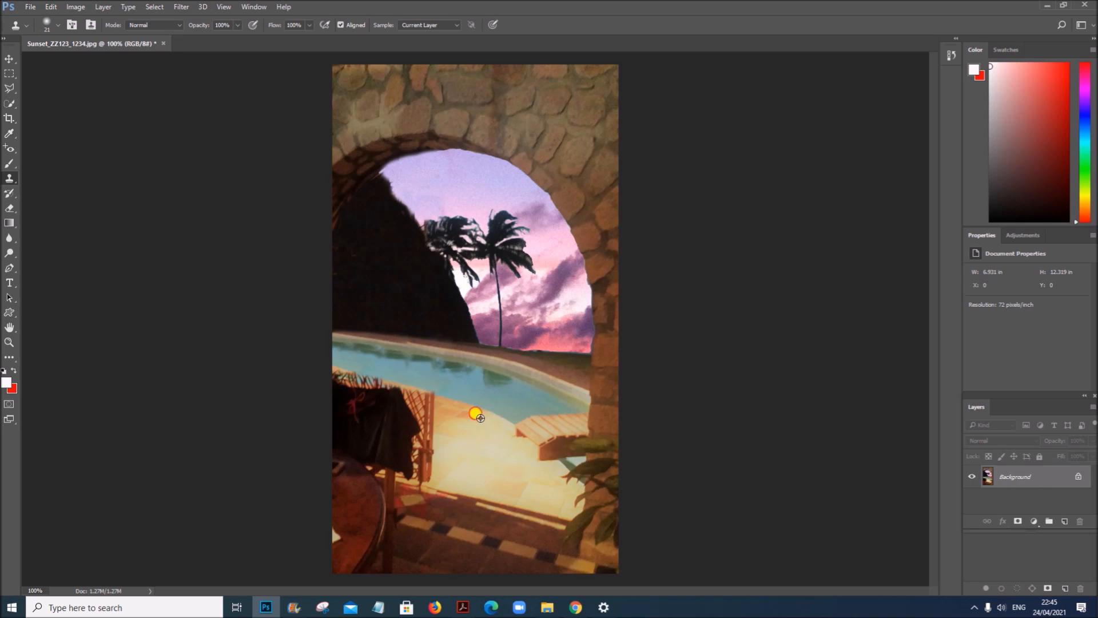
{"action": "left_click_drag", "start_coordinate": [441, 406], "coordinate": [422, 394]}
{"action": "mouse_move", "coordinate": [409, 393]}
{"action": "left_mouse_down"}
{"action": "mouse_move", "coordinate": [426, 391]}
{"action": "mouse_move", "coordinate": [422, 413]}
{"action": "mouse_move", "coordinate": [407, 399]}
{"action": "mouse_move", "coordinate": [430, 418]}
{"action": "mouse_move", "coordinate": [426, 457]}
{"action": "mouse_move", "coordinate": [427, 447]}
{"action": "left_mouse_up"}
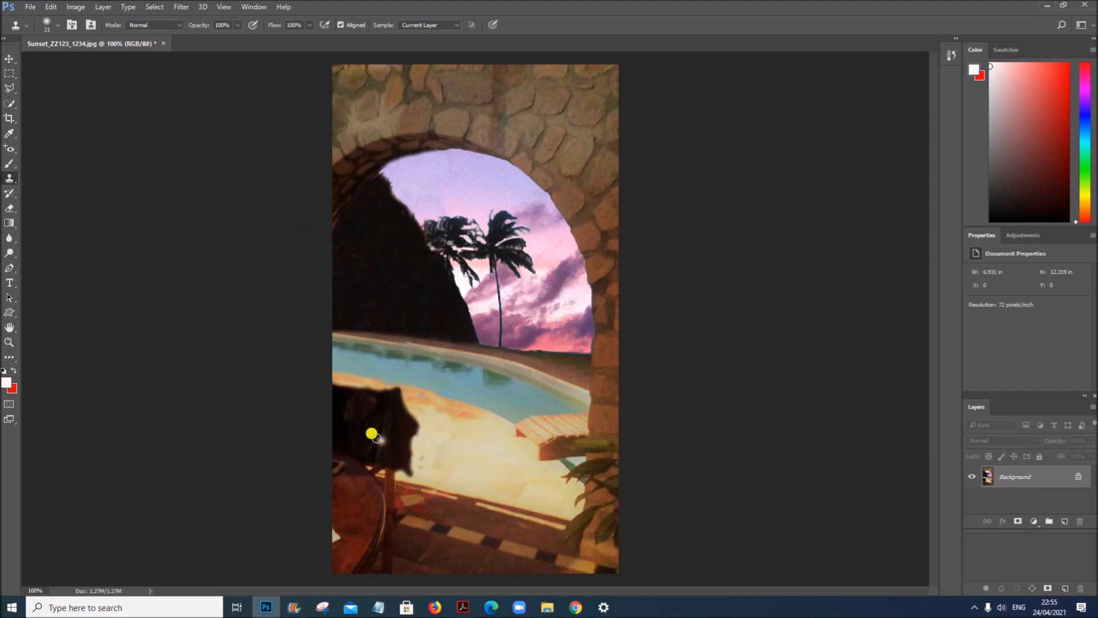
Check task 4's example image and the required save name in the Acrobat exam paper.
{"action": "left_click", "coordinate": [464, 607]}
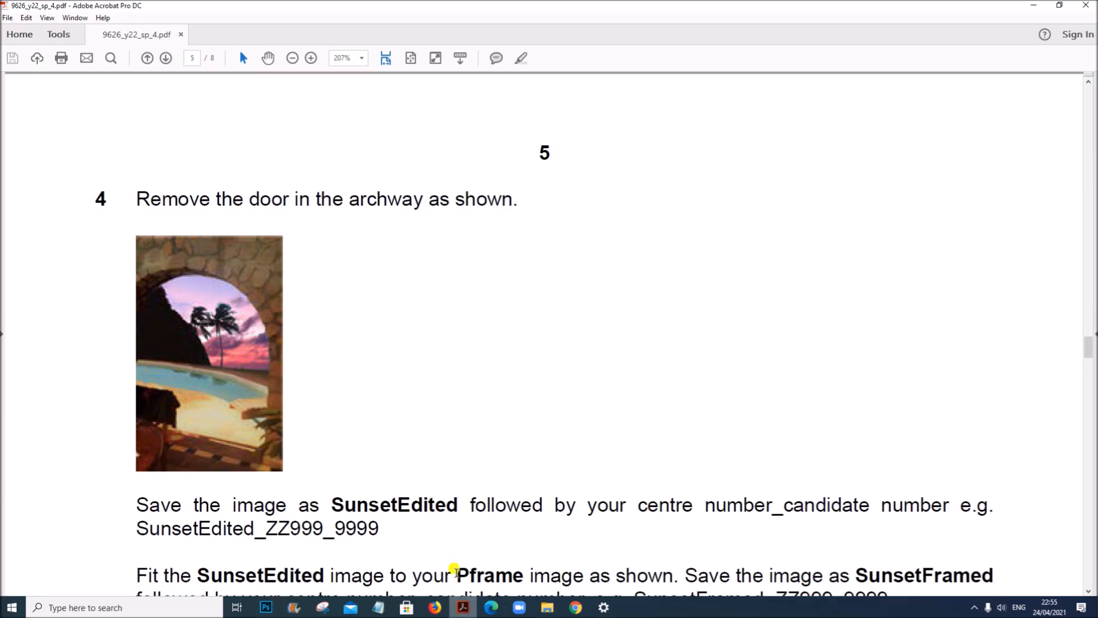
{"action": "scroll", "coordinate": [400, 441], "scroll_direction": "down", "scroll_amount": 5}
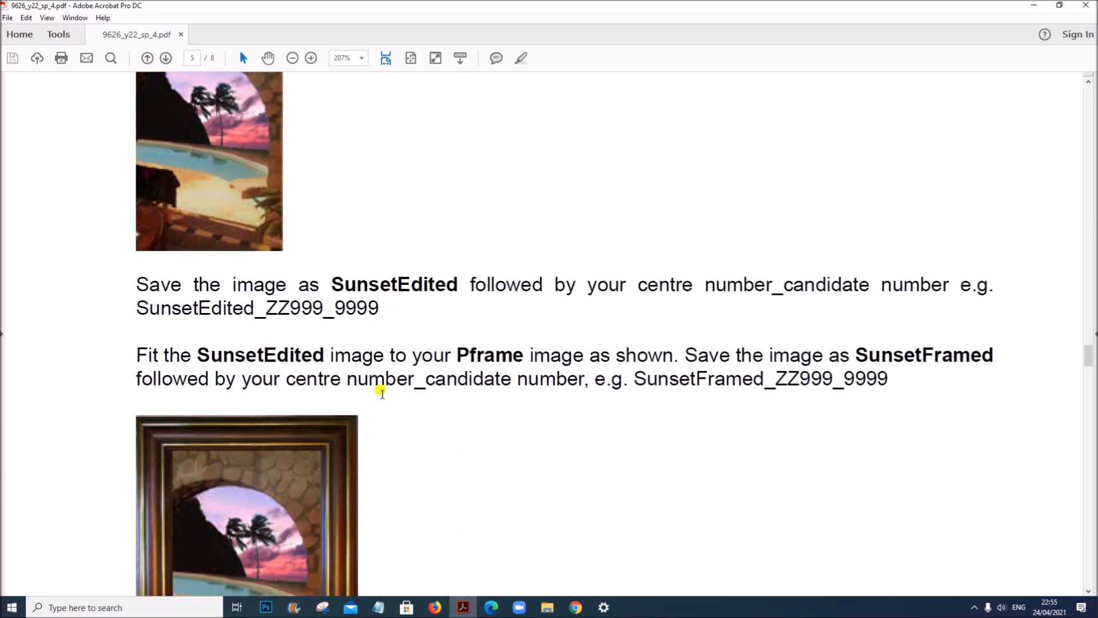
{"action": "left_click_drag", "start_coordinate": [332, 280], "coordinate": [457, 280]}
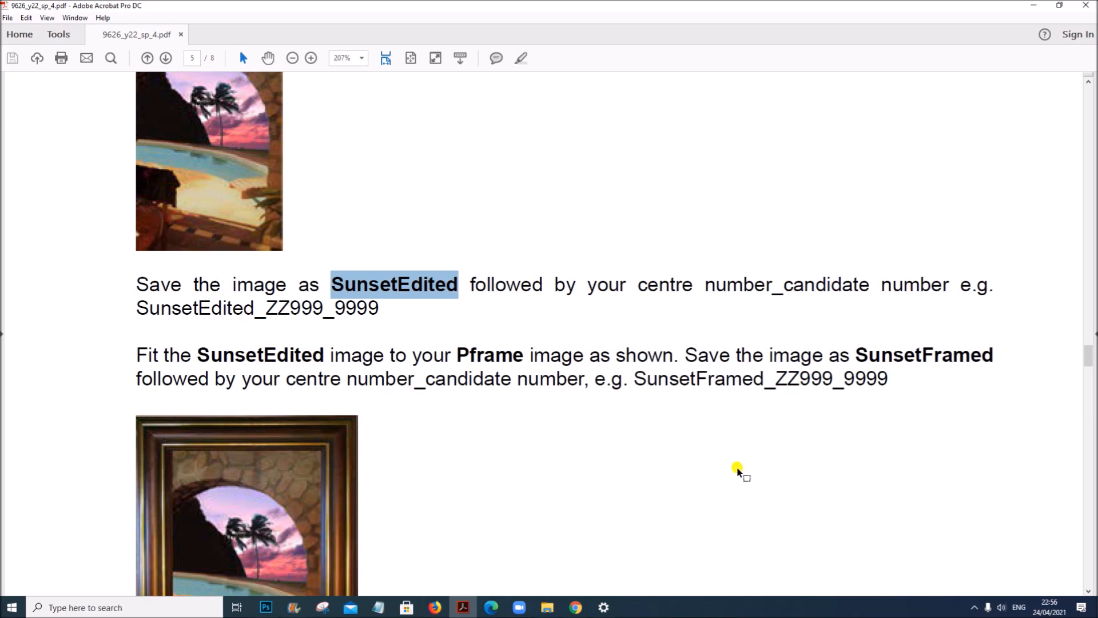
Switch to Photoshop, export the image as JPG named SunsetEdited_ZZ123_1234 to the Examination folder, and close the original without saving changes.
{"action": "left_click", "coordinate": [266, 607]}
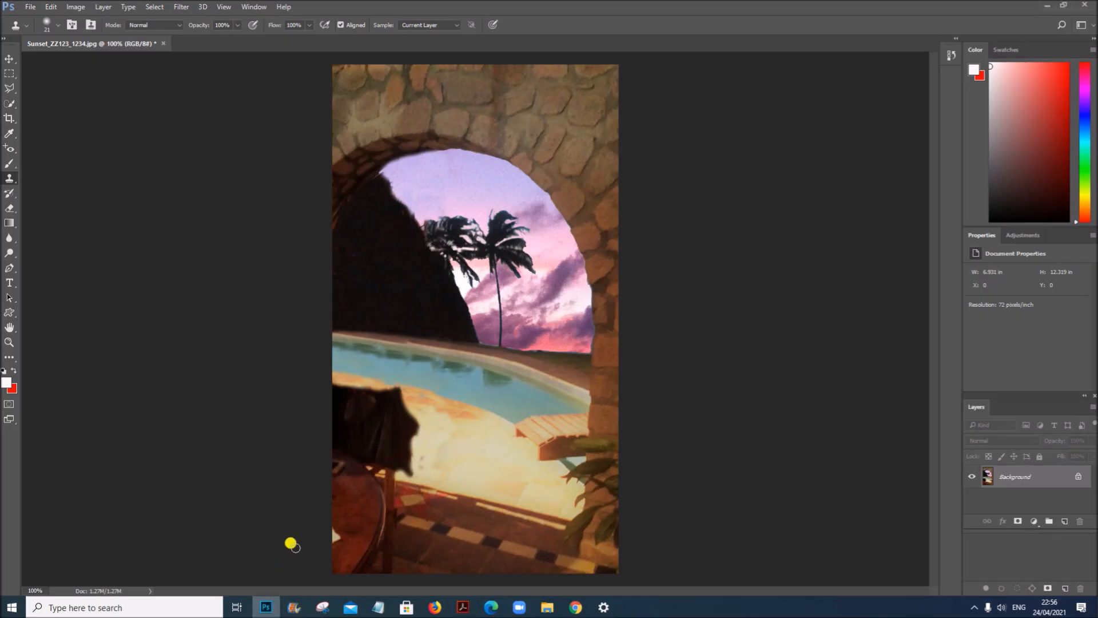
{"action": "left_click", "coordinate": [30, 7]}
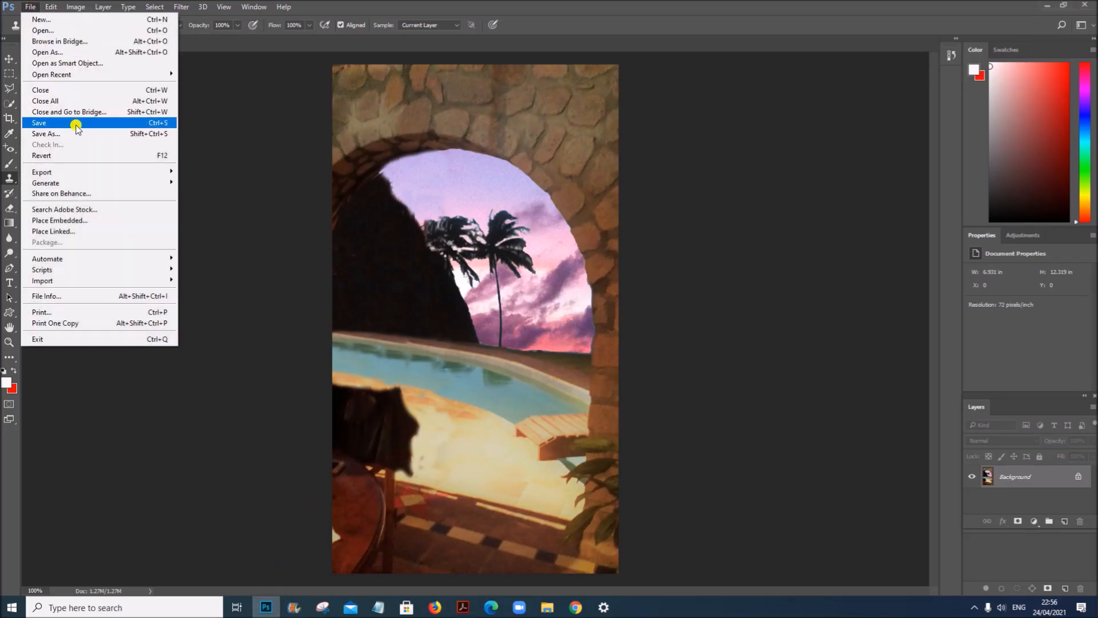
{"action": "mouse_move", "coordinate": [91, 172]}
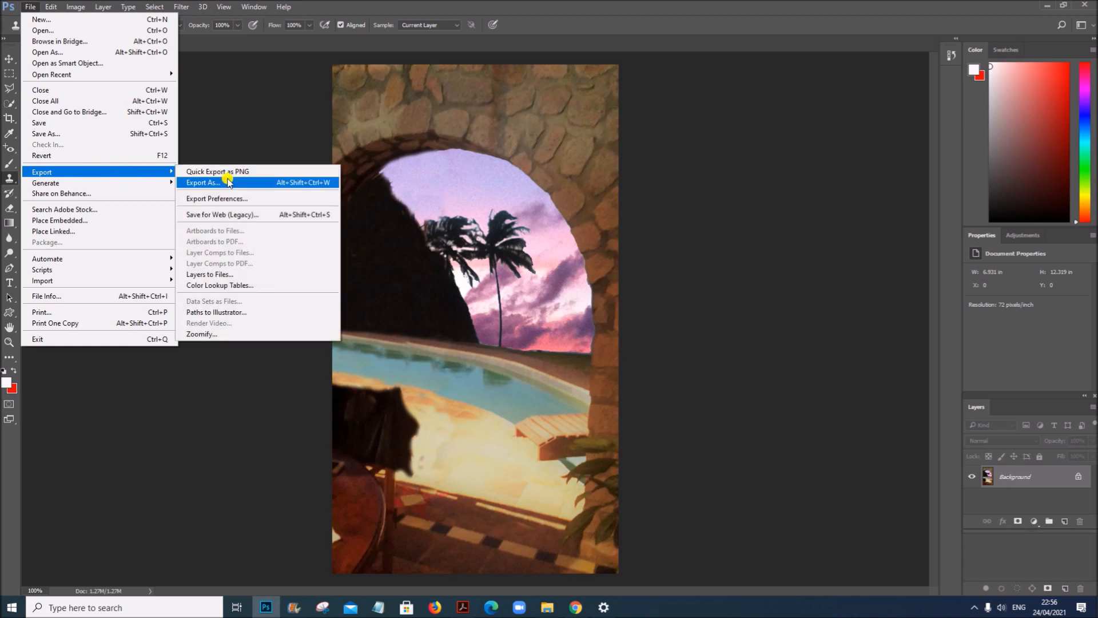
{"action": "left_click", "coordinate": [259, 182]}
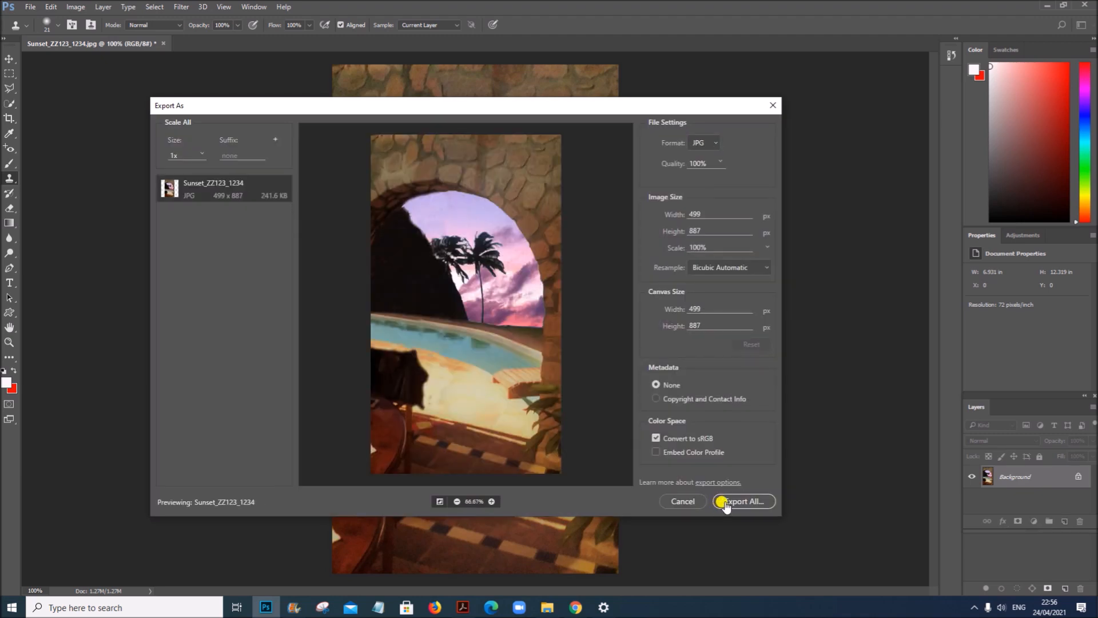
{"action": "left_click", "coordinate": [725, 504]}
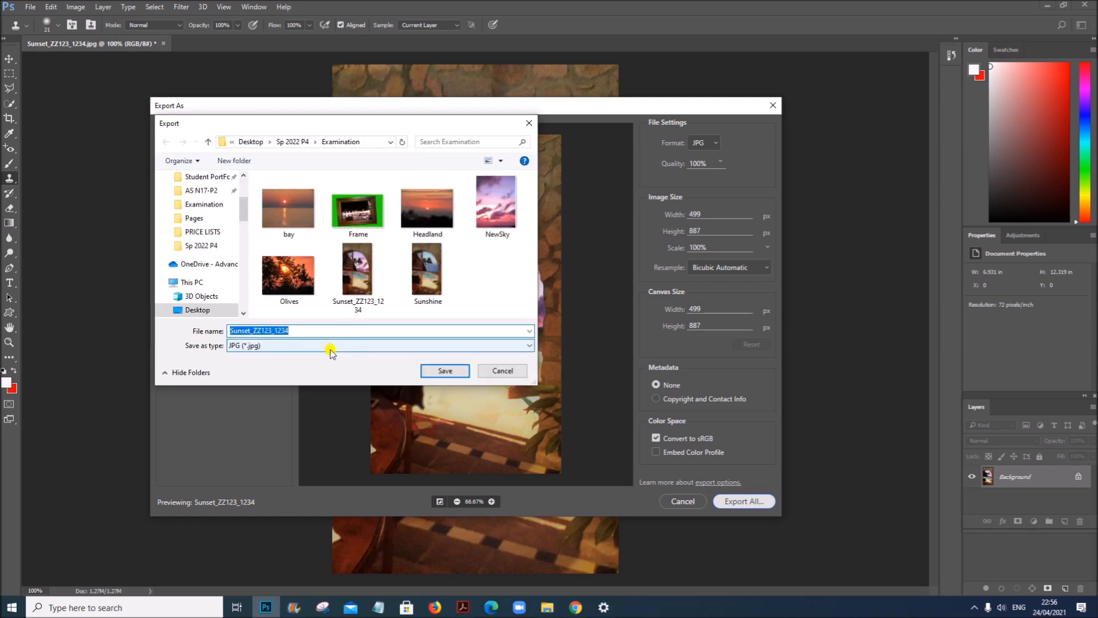
{"action": "left_click", "coordinate": [292, 330]}
{"action": "left_click", "coordinate": [252, 330]}
{"action": "type", "text": "Edited"}
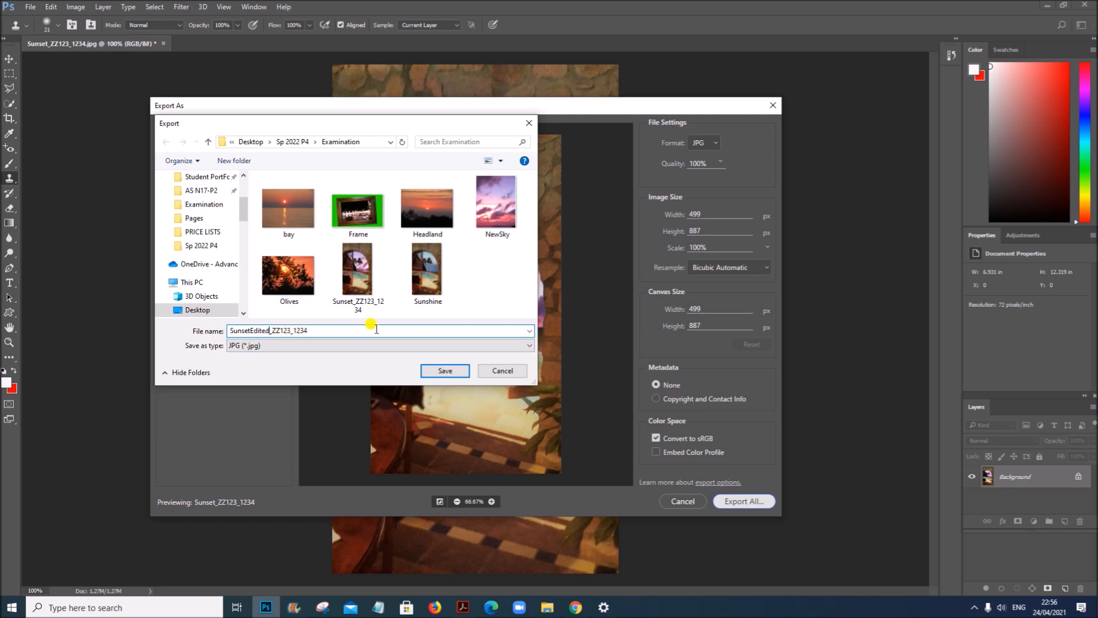
{"action": "left_click", "coordinate": [441, 371]}
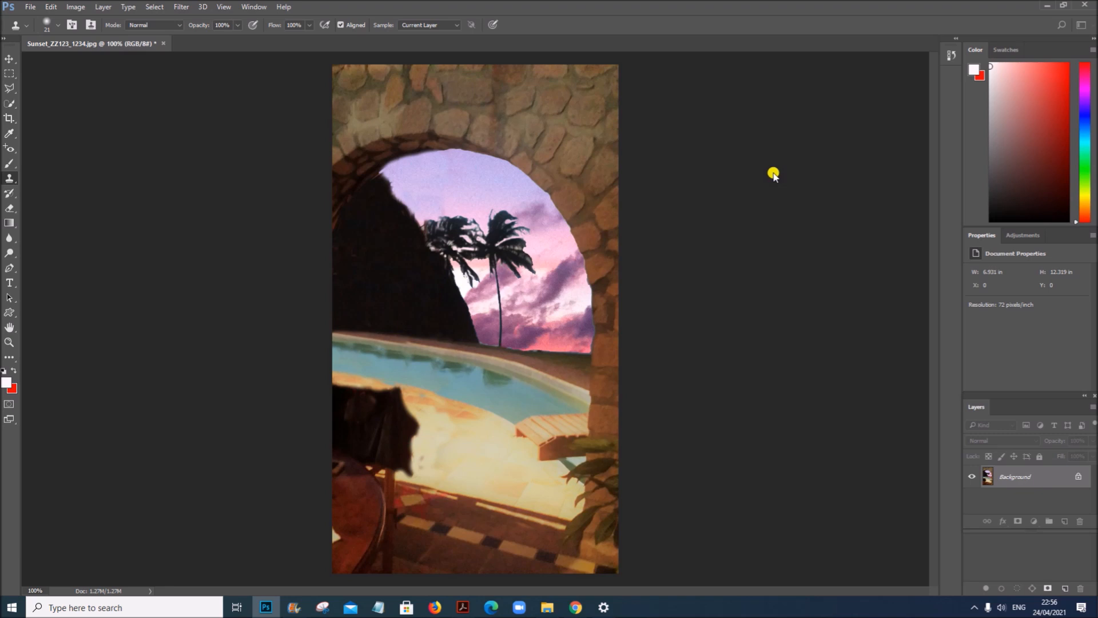
{"action": "left_click", "coordinate": [163, 44]}
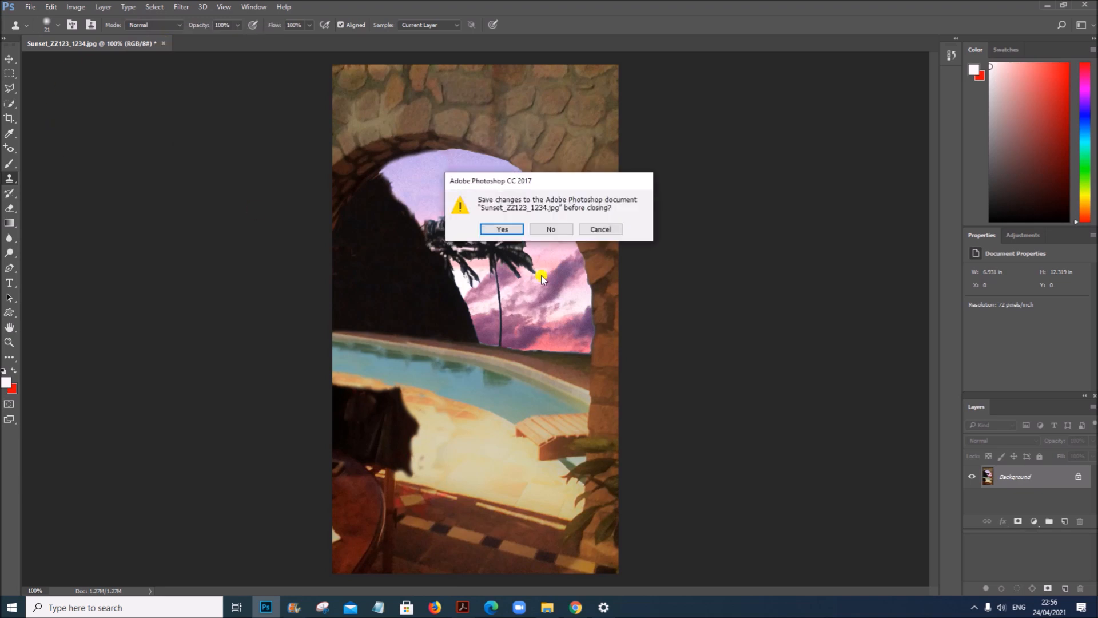
{"action": "left_click", "coordinate": [539, 229]}
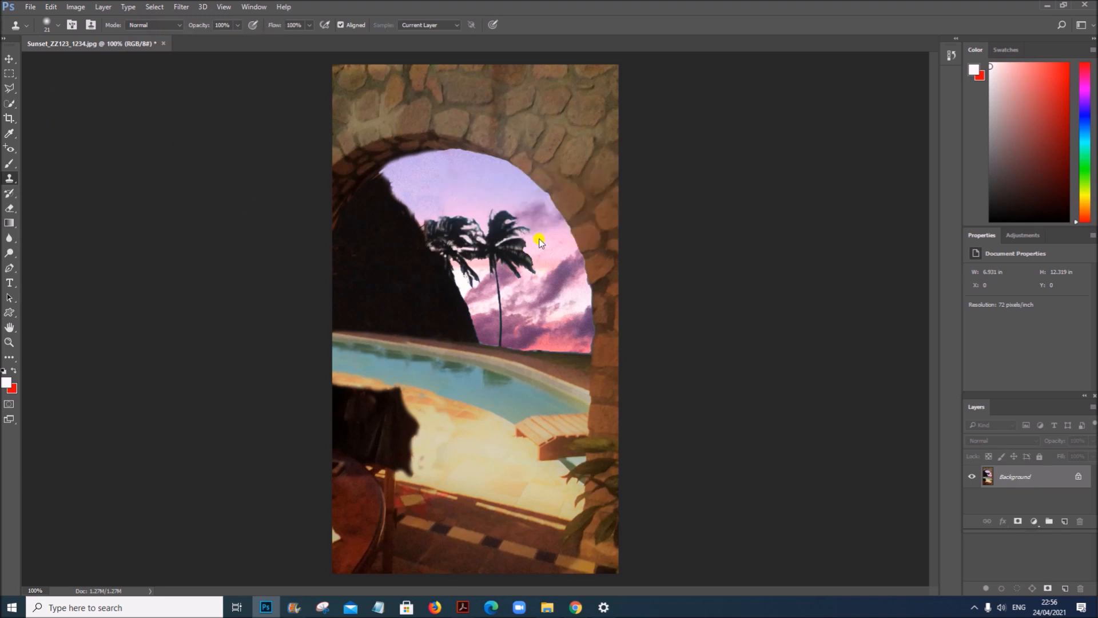
Switch to the Acrobat exam paper and read task 4's instructions for fitting SunsetEdited into Pframe and saving as SunsetFramed.
{"action": "left_click", "coordinate": [463, 607]}
{"action": "scroll", "coordinate": [435, 457], "scroll_direction": "down", "scroll_amount": 3}
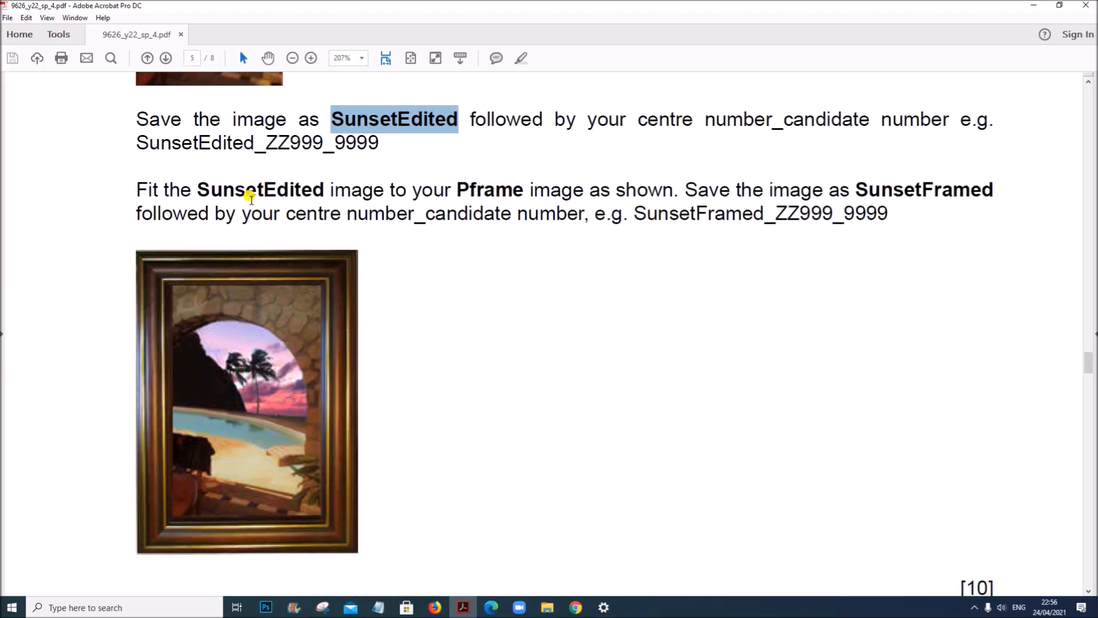
{"action": "left_click_drag", "start_coordinate": [406, 188], "coordinate": [998, 189]}
{"action": "left_click_drag", "start_coordinate": [661, 326], "coordinate": [18, 3]}
Switch to Photoshop and open PFrame_ZZ123_1234.png from the Examination folder.
{"action": "left_click", "coordinate": [27, 7]}
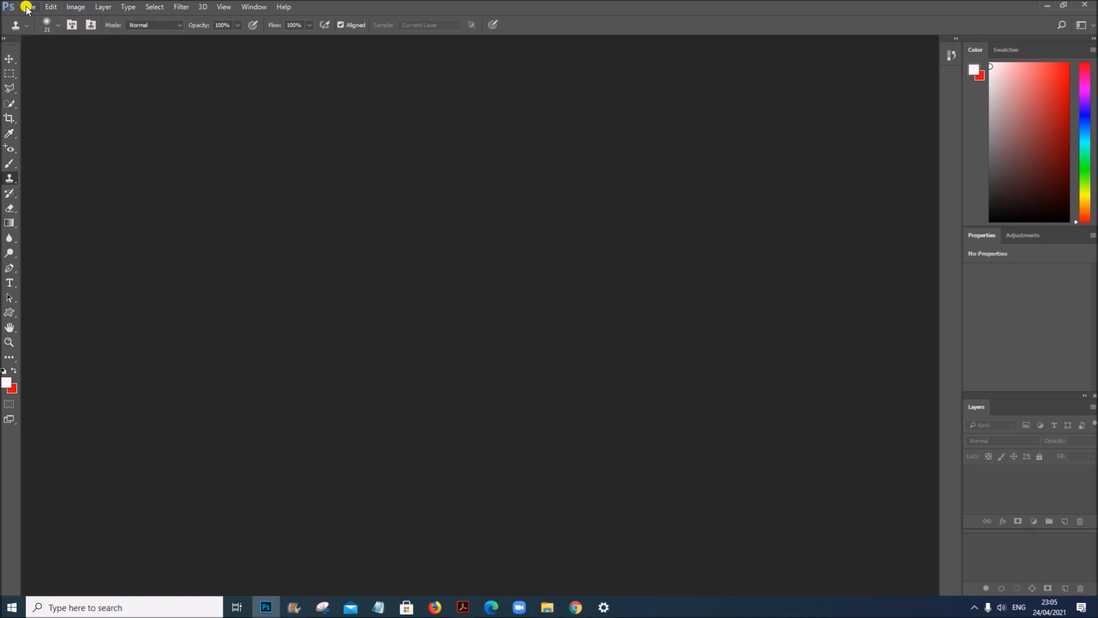
{"action": "left_click", "coordinate": [27, 7]}
{"action": "left_click", "coordinate": [38, 30]}
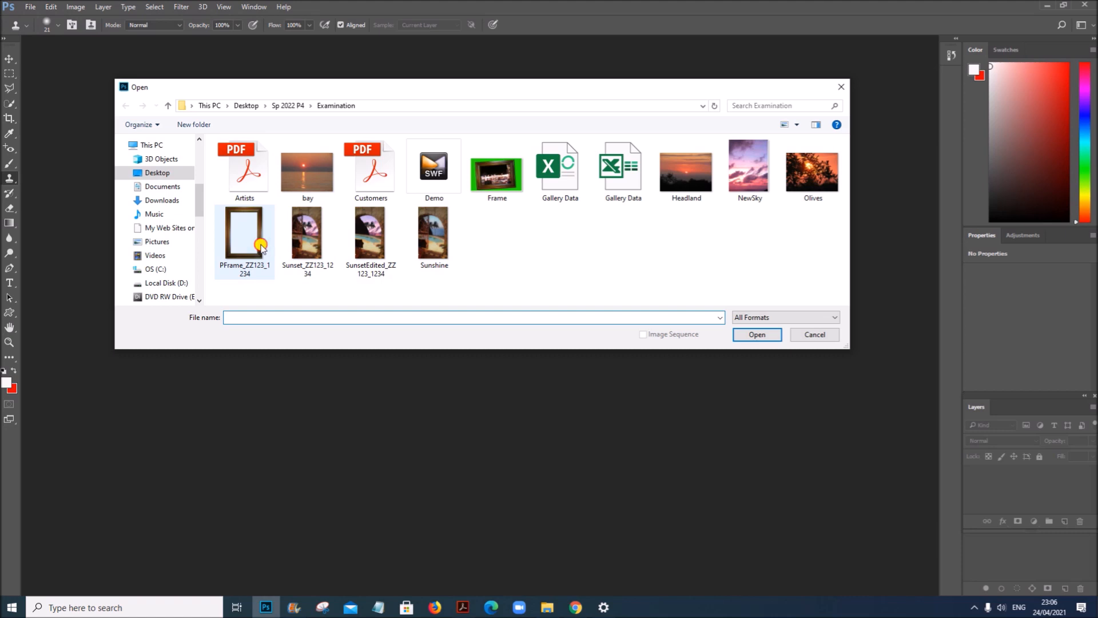
{"action": "double_click", "coordinate": [260, 247]}
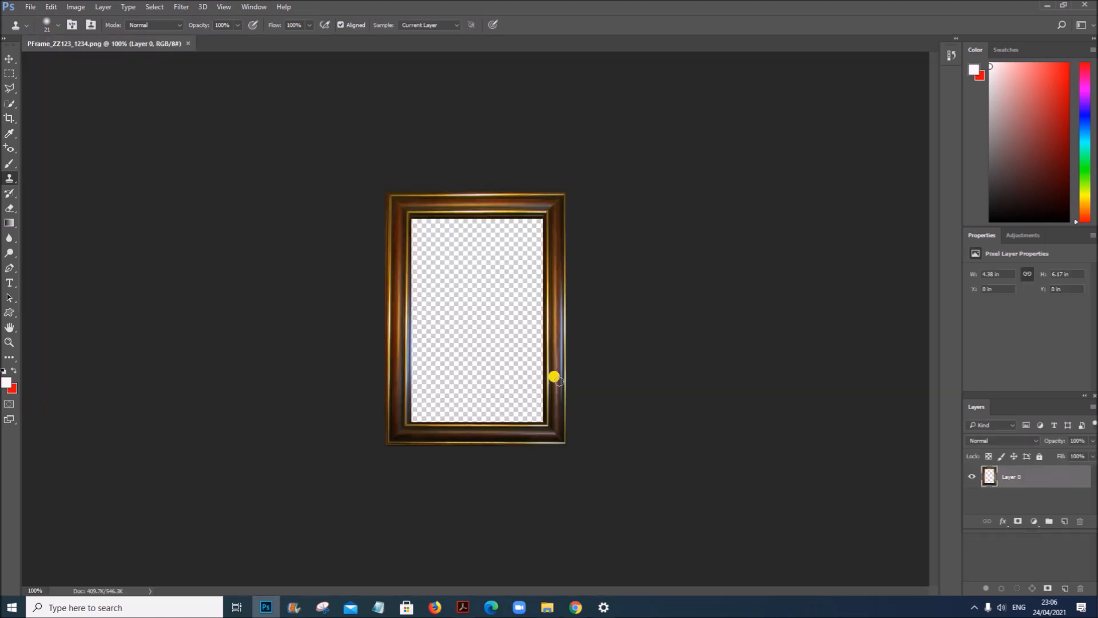
Place SunsetEdited_ZZ123_1234 as an embedded image in the frame document at its default size and position.
{"action": "left_click", "coordinate": [27, 7]}
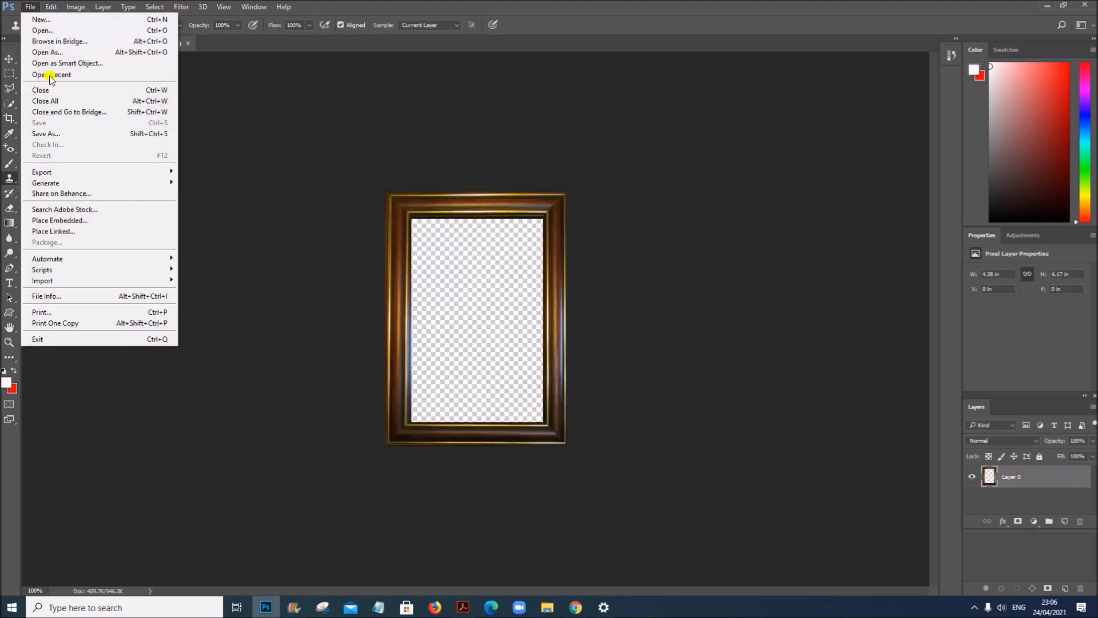
{"action": "left_click", "coordinate": [82, 221]}
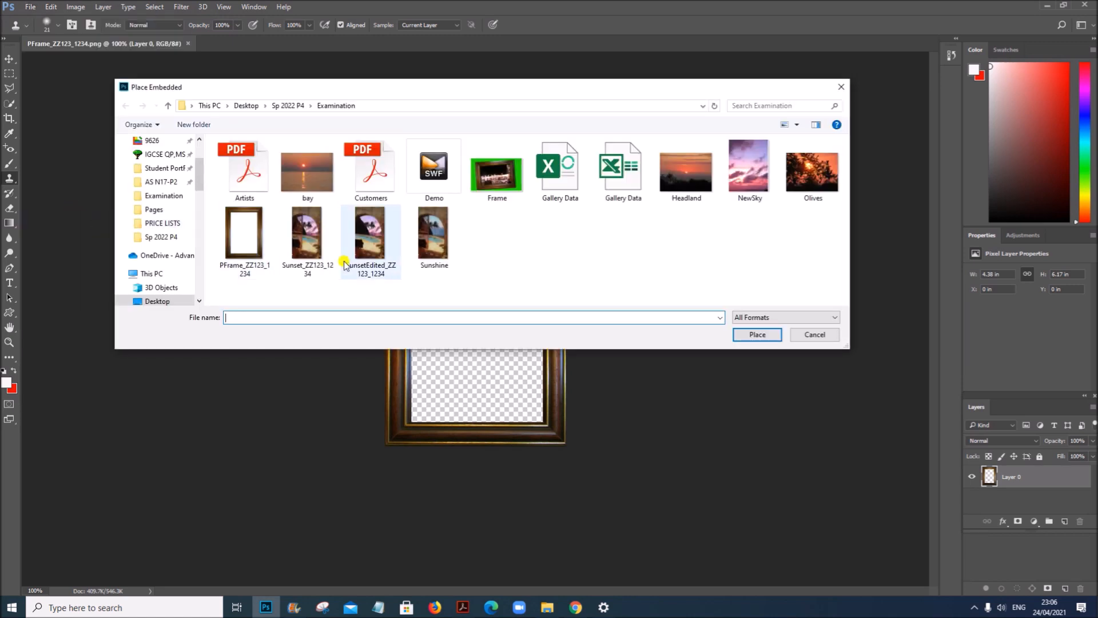
{"action": "double_click", "coordinate": [377, 247]}
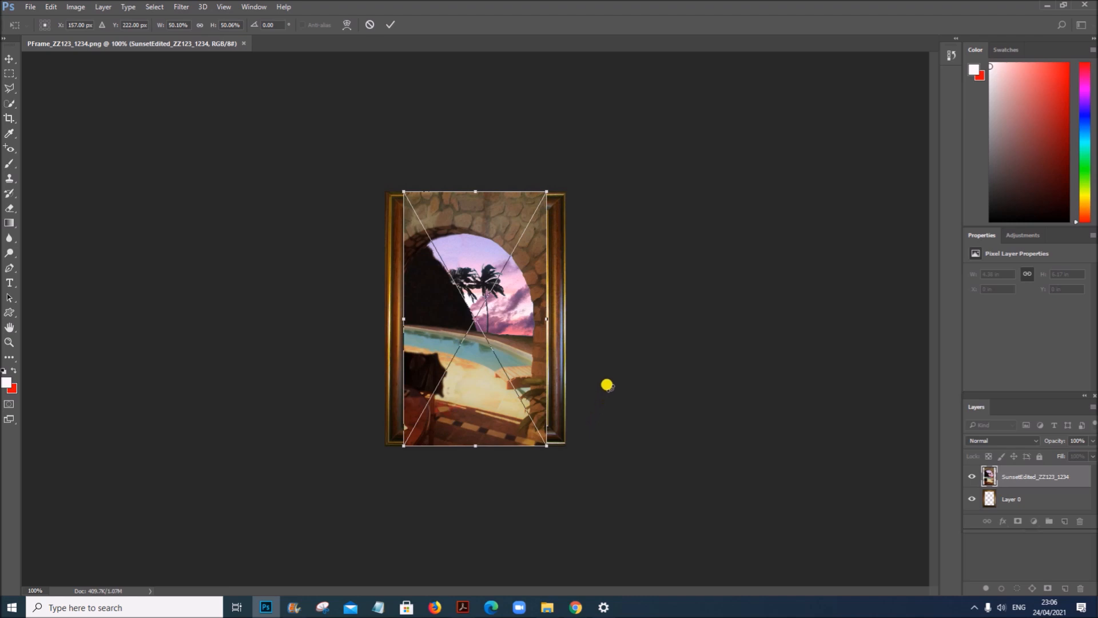
{"action": "key", "text": "Return"}
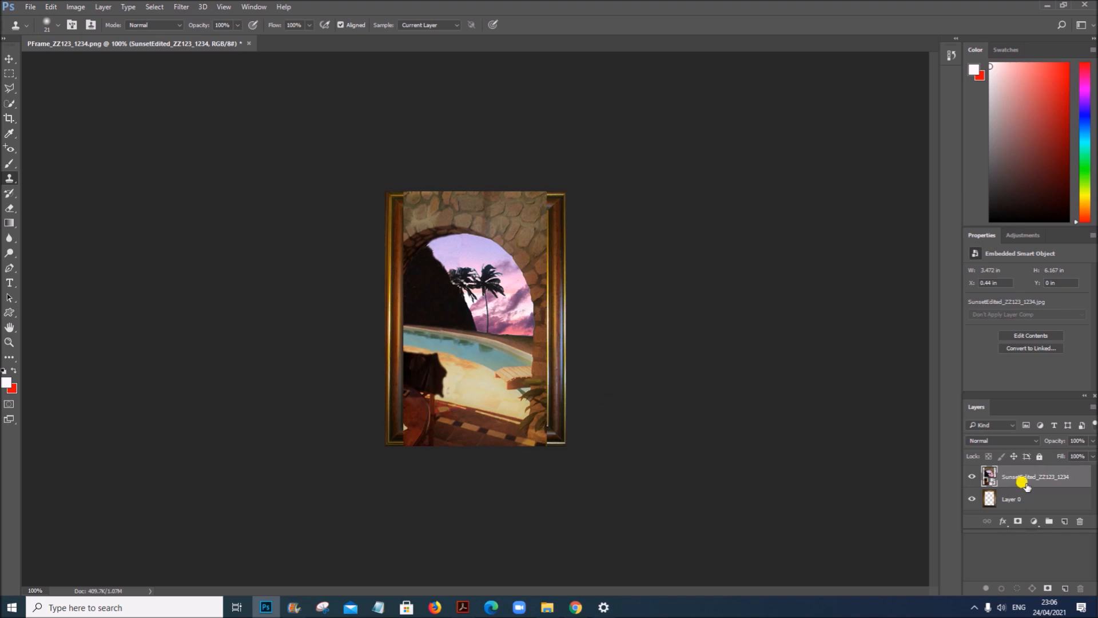
Move the frame layer above the placed sunset image, and check the framed result against task 4's example in Acrobat.
{"action": "left_click", "coordinate": [1012, 498]}
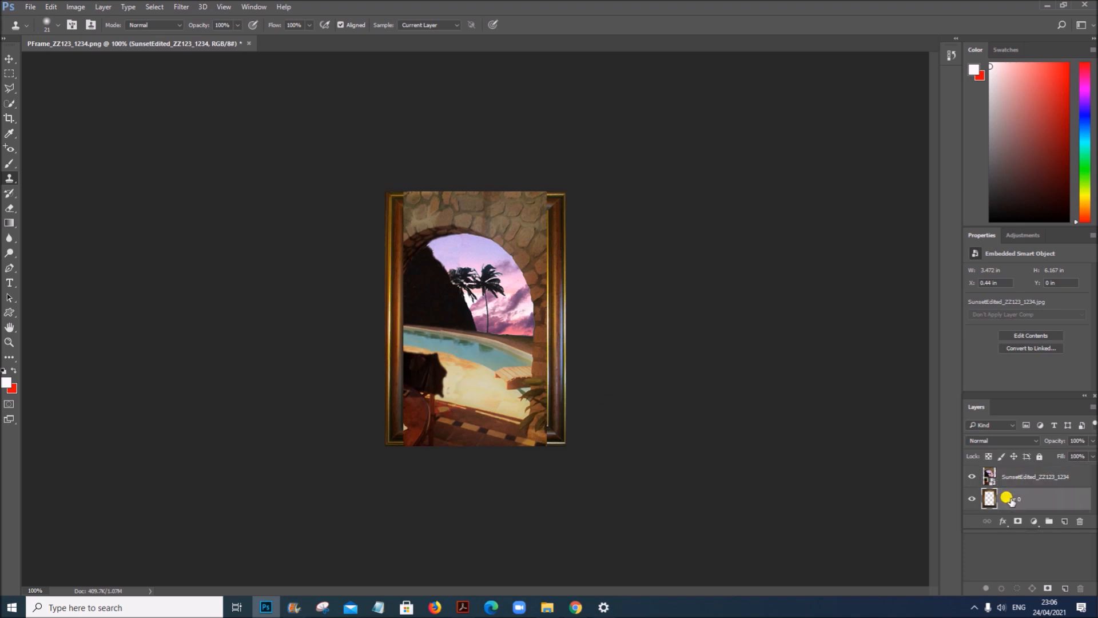
{"action": "left_click_drag", "start_coordinate": [1012, 499], "coordinate": [1011, 468]}
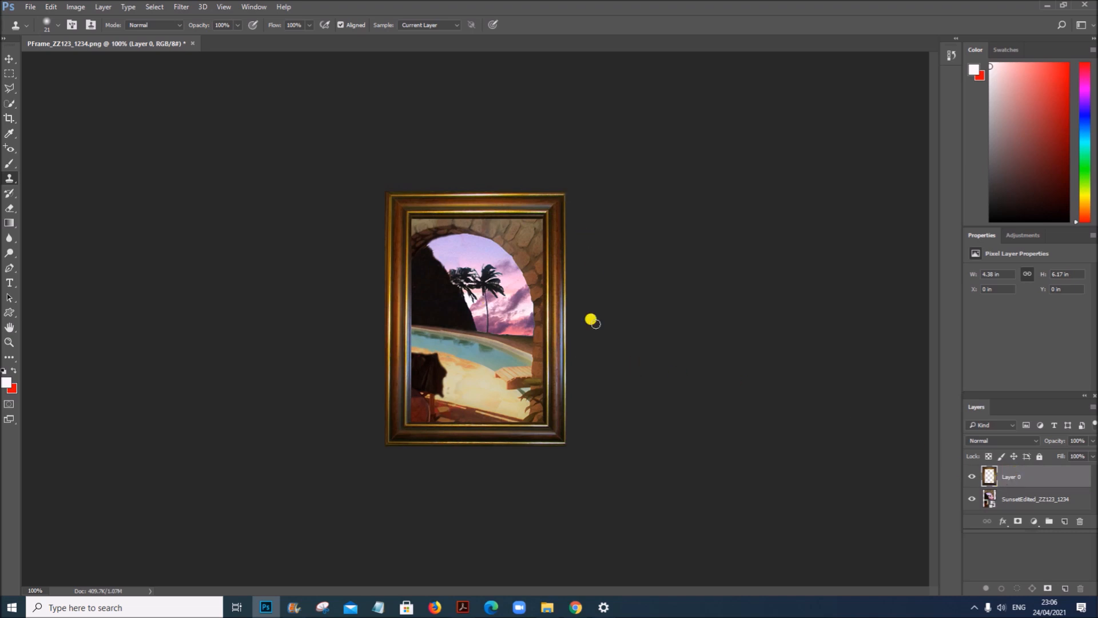
{"action": "left_click", "coordinate": [223, 7]}
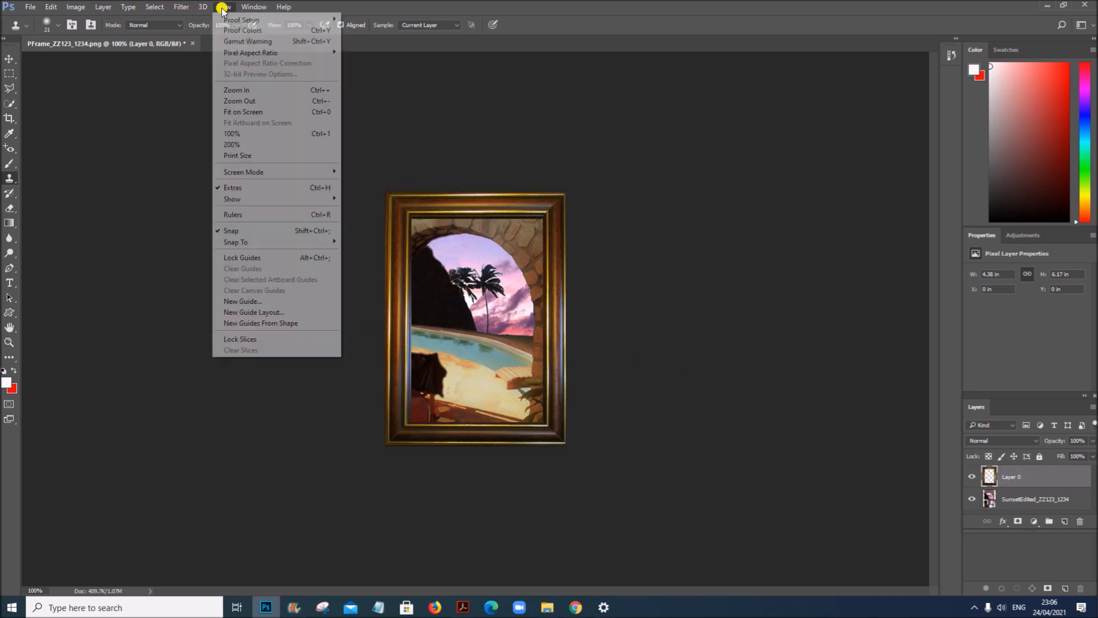
{"action": "left_click", "coordinate": [312, 91]}
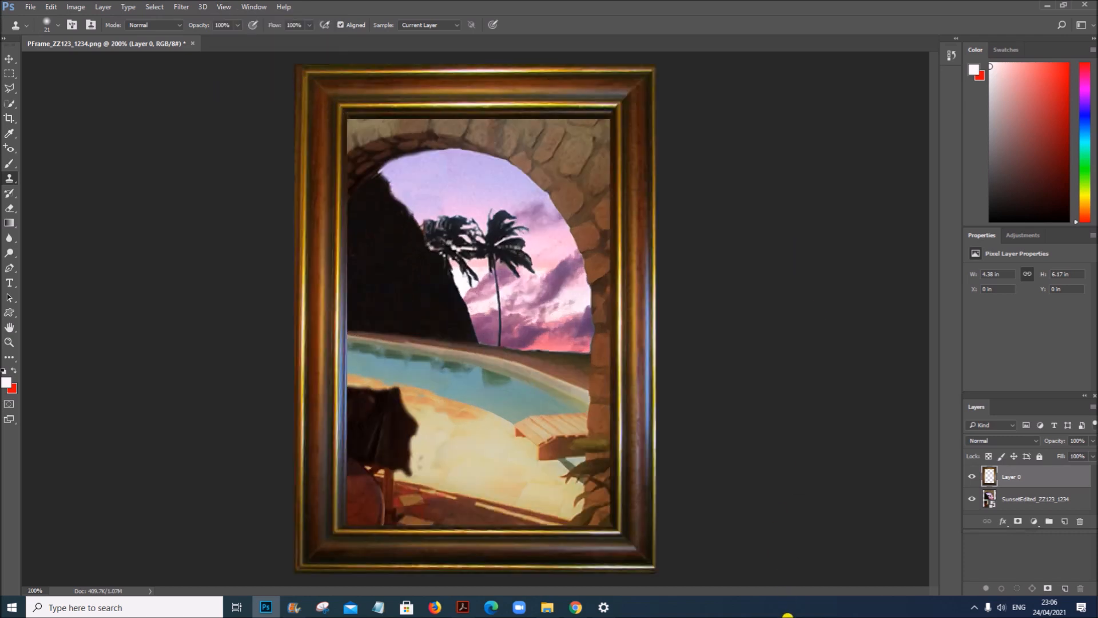
{"action": "left_click", "coordinate": [462, 607]}
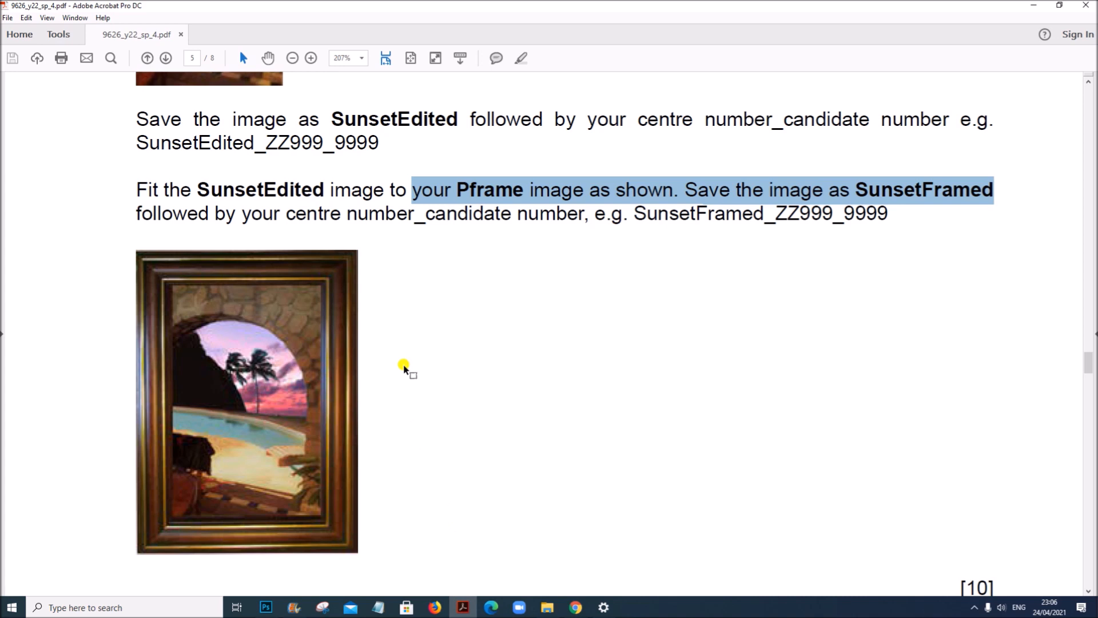
Check the framed image against task 4's example in Acrobat, and export it from Photoshop as a PNG named SunsetFramed_ZZ123_1234 in the Examination folder.
{"action": "scroll", "coordinate": [404, 368], "scroll_direction": "down", "scroll_amount": 1}
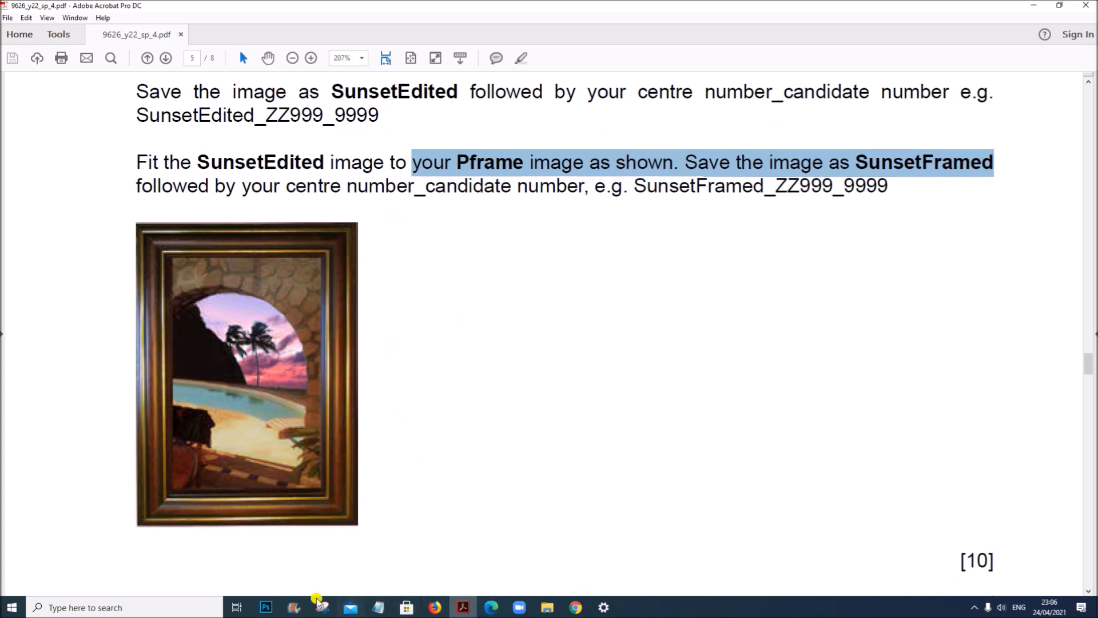
{"action": "left_click", "coordinate": [266, 608]}
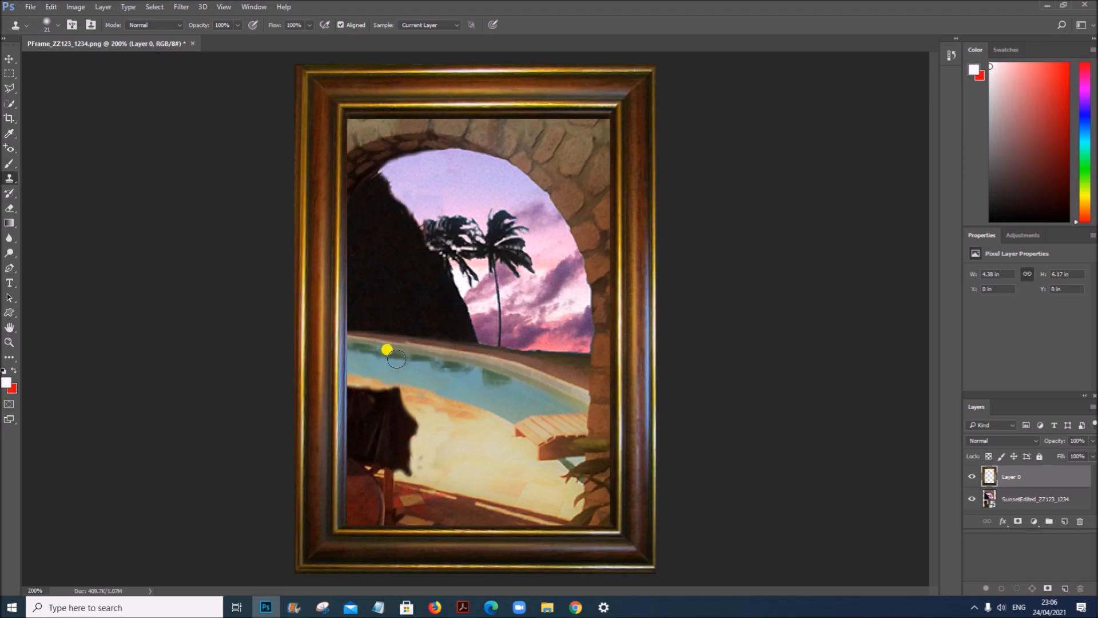
{"action": "left_click", "coordinate": [462, 607]}
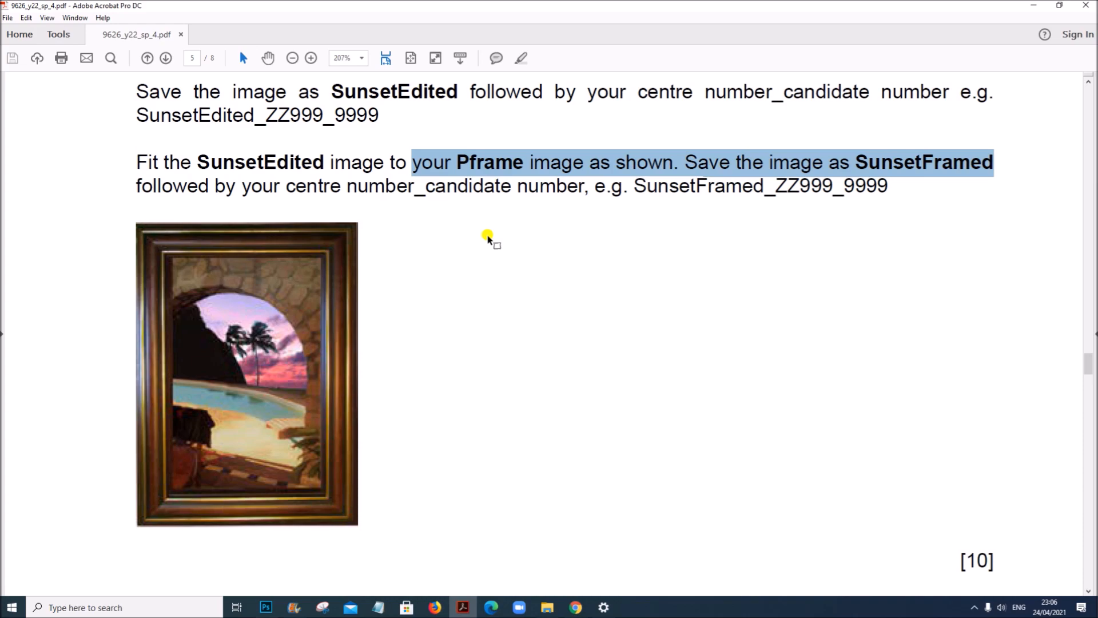
{"action": "left_click", "coordinate": [266, 607]}
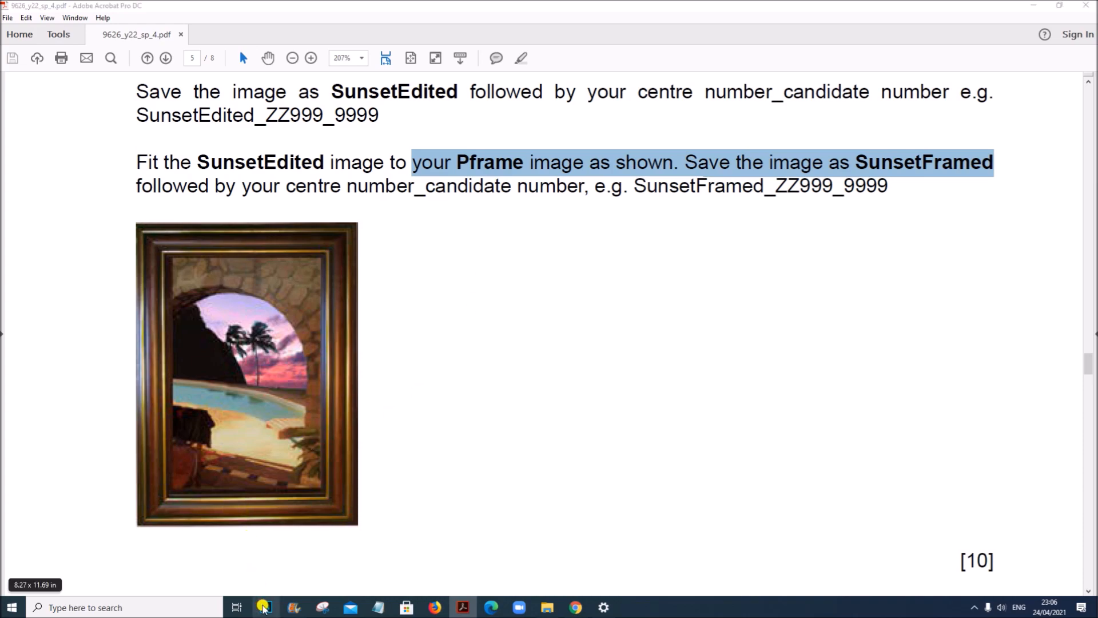
{"action": "left_click", "coordinate": [30, 7]}
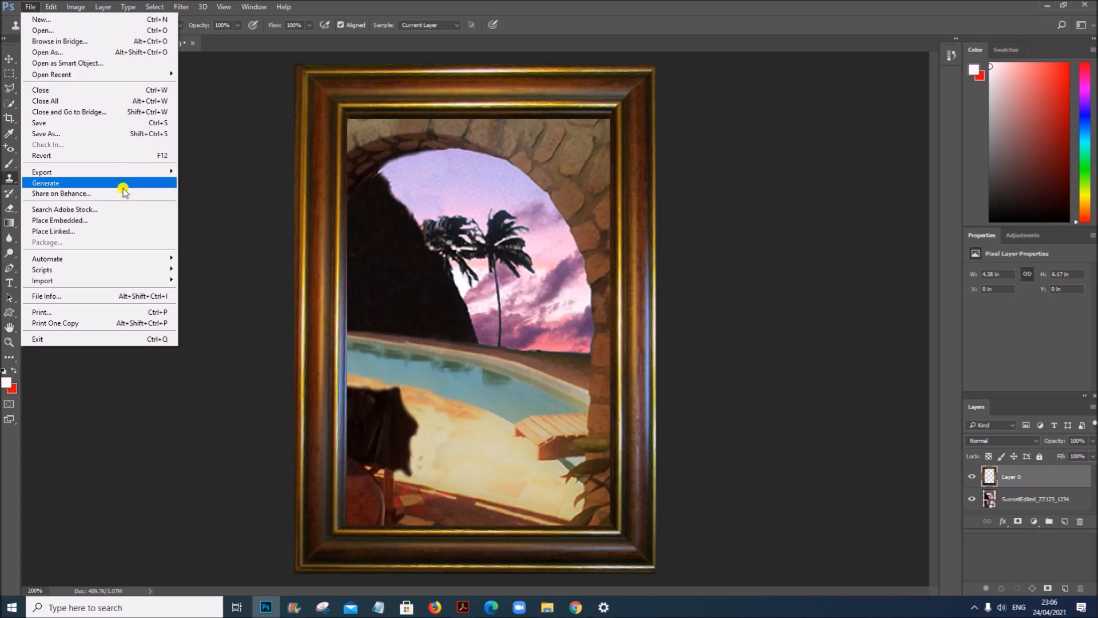
{"action": "mouse_move", "coordinate": [130, 177]}
{"action": "left_click", "coordinate": [219, 182]}
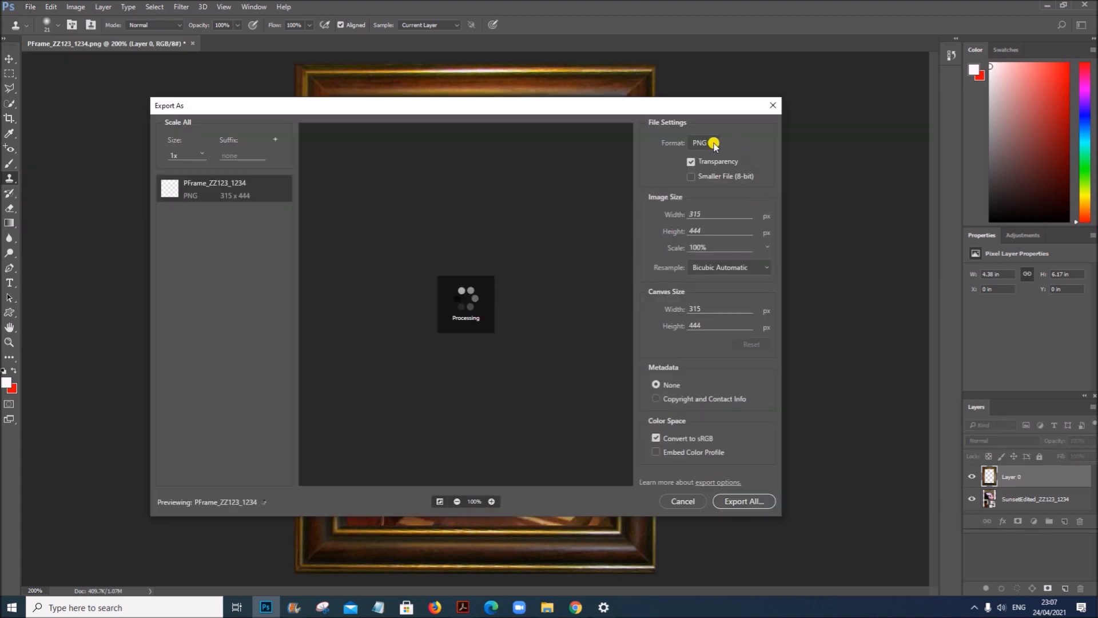
{"action": "left_click", "coordinate": [741, 501]}
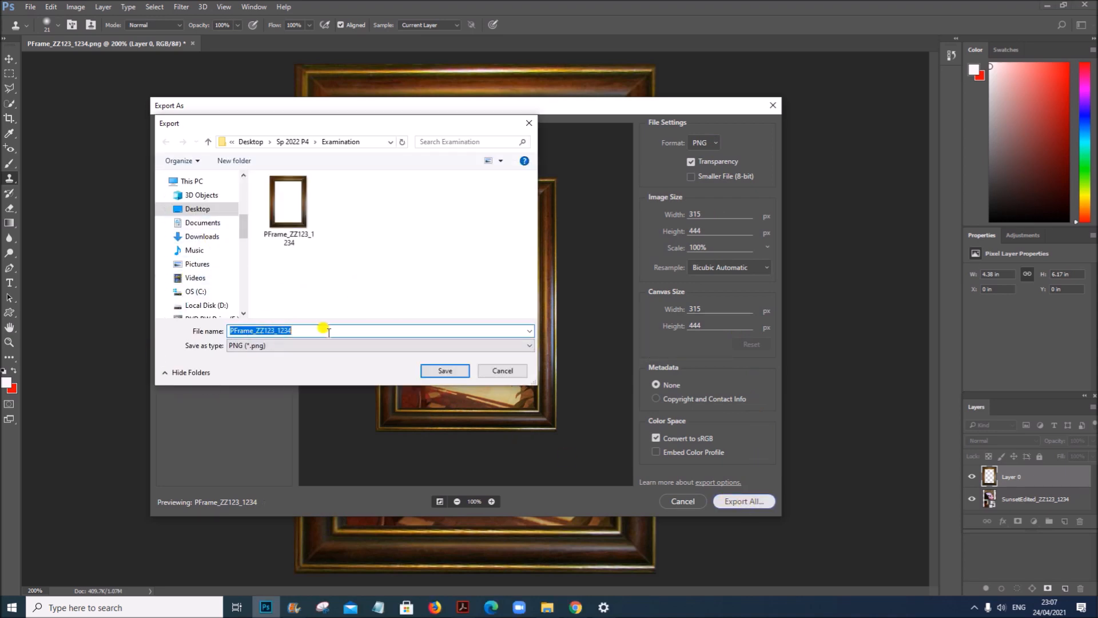
{"action": "type", "text": "Sun"}
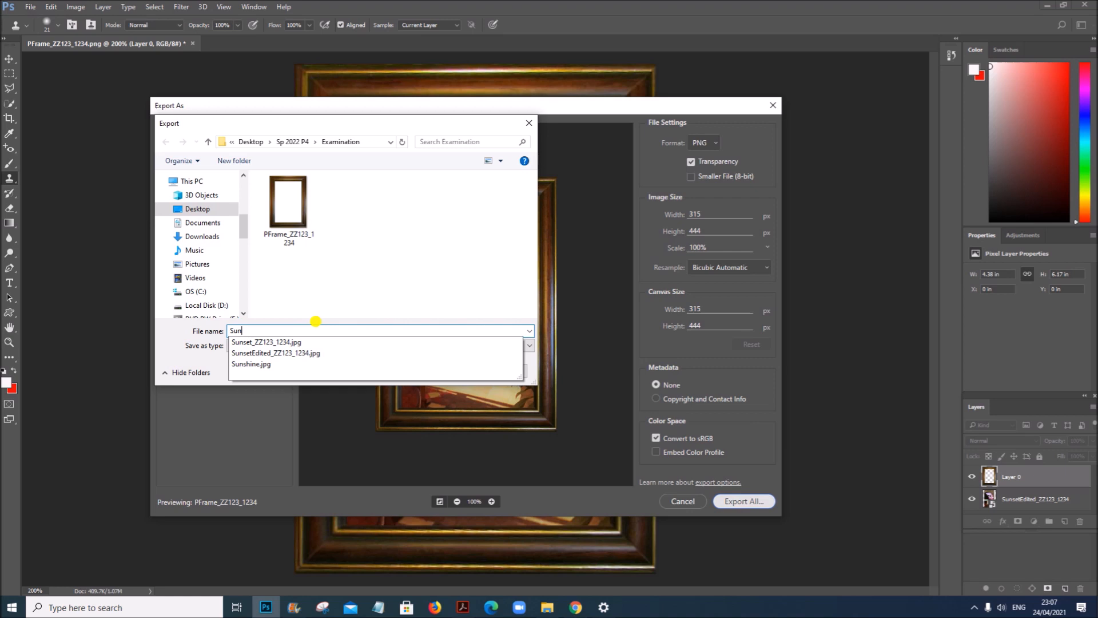
{"action": "type", "text": "setFramed_ZZ123_1234"}
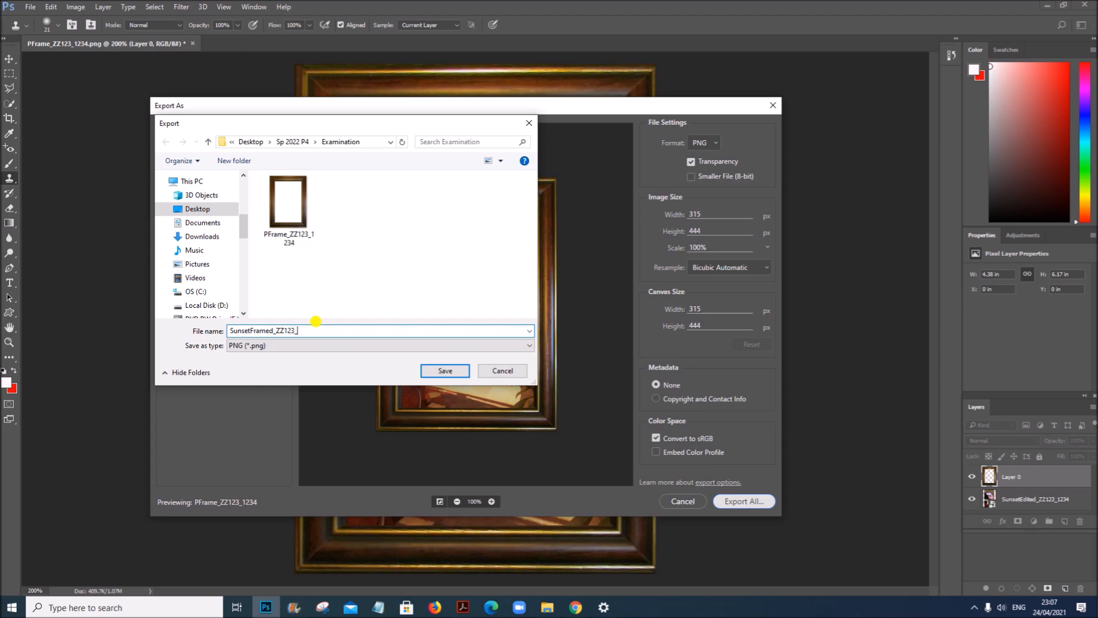
{"action": "left_click", "coordinate": [445, 370]}
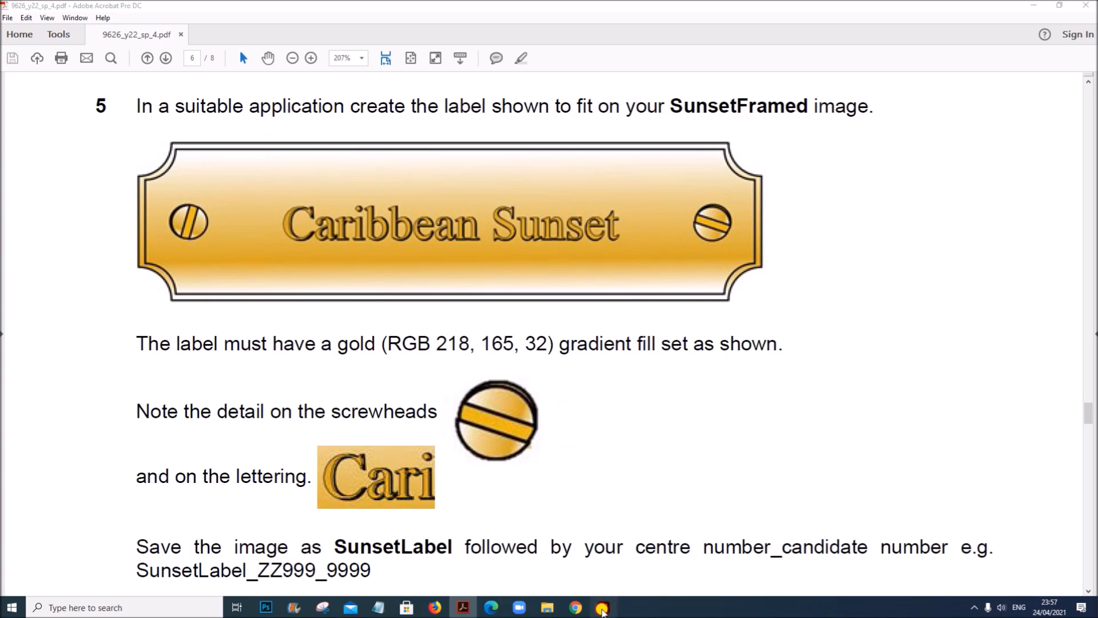
Switch to Illustrator and create a new document from the Common web preset, 1366 x 768 px.
{"action": "left_click", "coordinate": [604, 607]}
{"action": "left_click", "coordinate": [39, 126]}
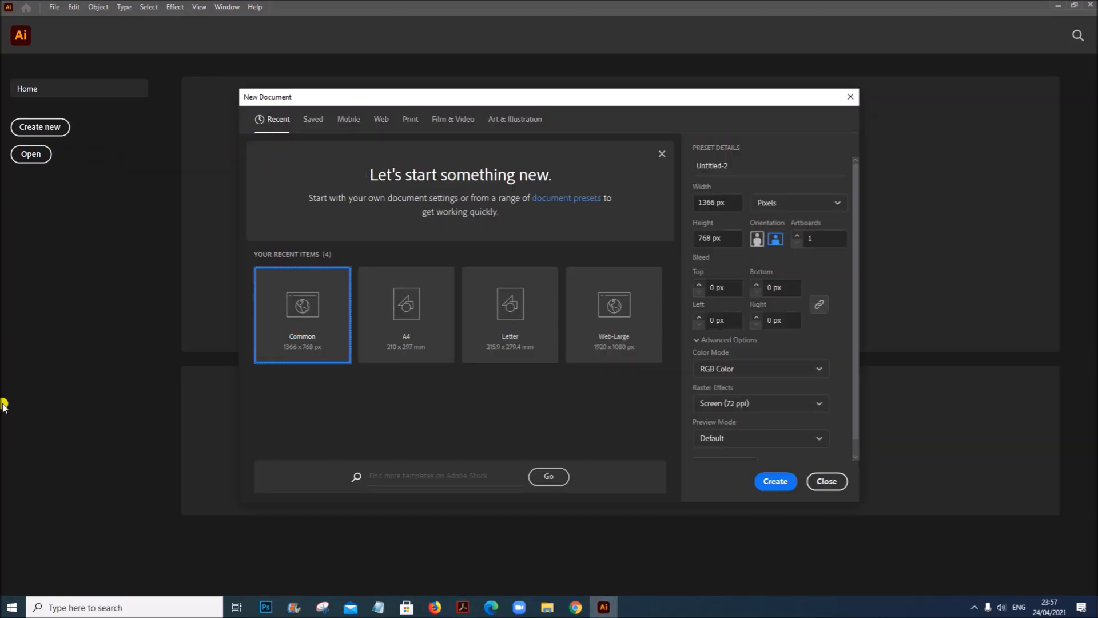
{"action": "left_click", "coordinate": [379, 121]}
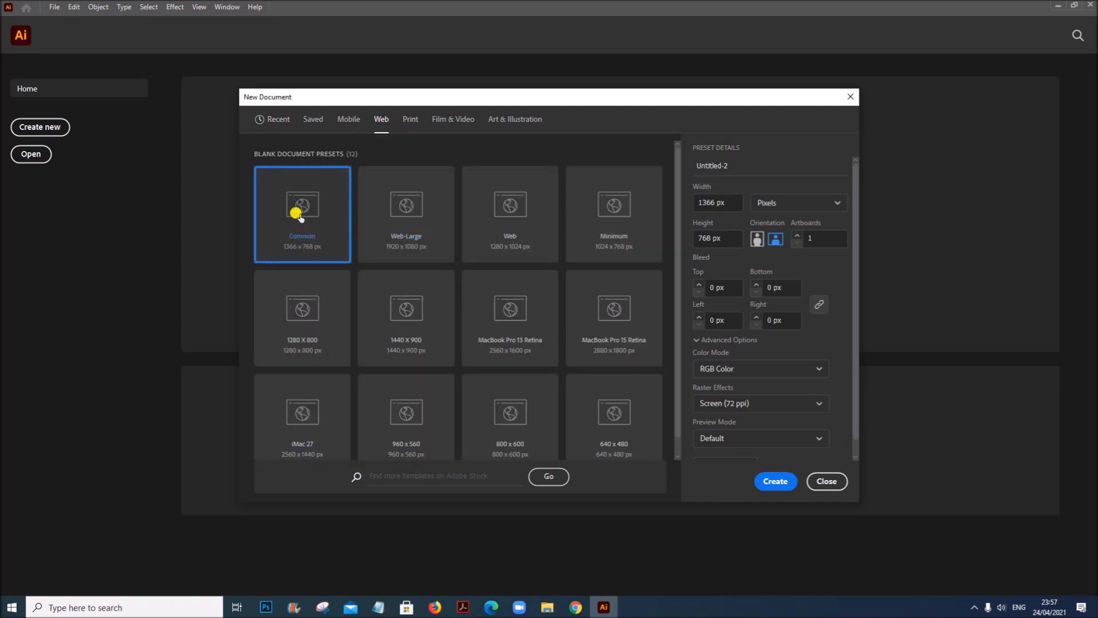
{"action": "left_click", "coordinate": [767, 480]}
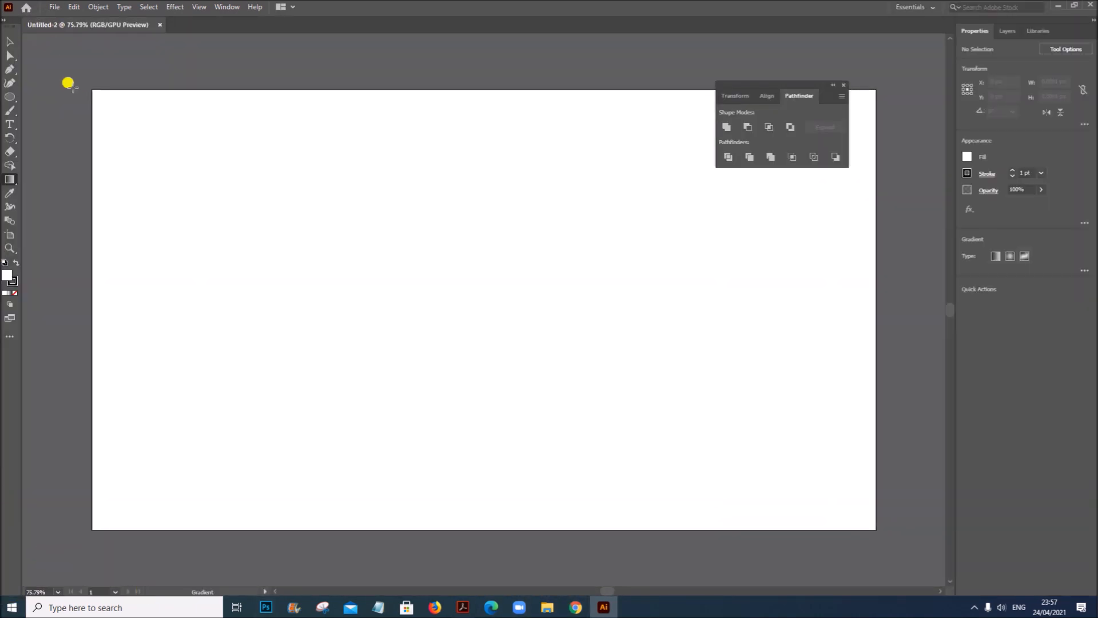
Draw a horizontal rectangle about 848 x 209 px in the upper middle of the artboard for the label.
{"action": "left_click", "coordinate": [11, 98]}
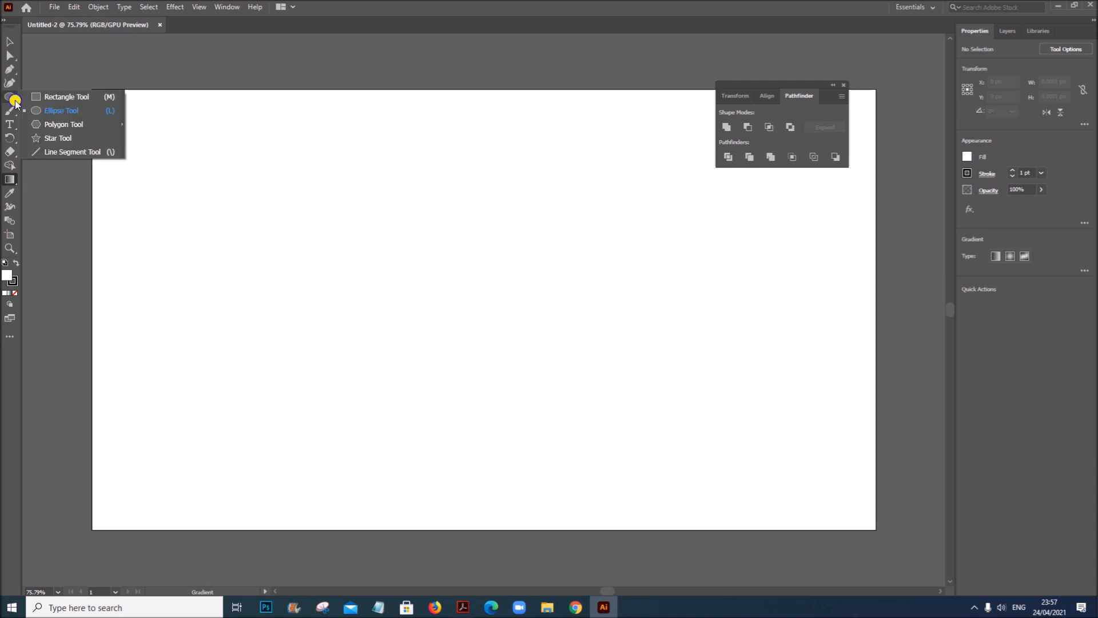
{"action": "left_click", "coordinate": [63, 97]}
{"action": "mouse_move", "coordinate": [258, 203]}
{"action": "left_mouse_down"}
{"action": "mouse_move", "coordinate": [279, 225]}
{"action": "mouse_move", "coordinate": [721, 329]}
{"action": "mouse_move", "coordinate": [760, 322]}
{"action": "mouse_move", "coordinate": [744, 322]}
{"action": "left_mouse_up"}
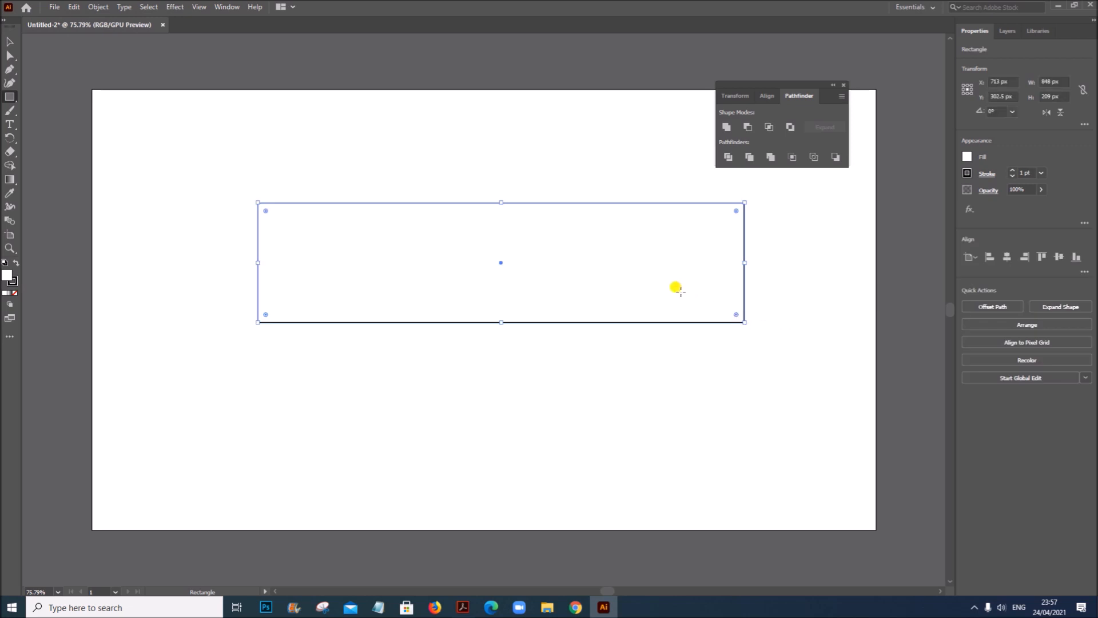
Draw a circle about 88 px in diameter, centre it on the rectangle's top-left corner, and place copies on the other three corners.
{"action": "left_click", "coordinate": [10, 98]}
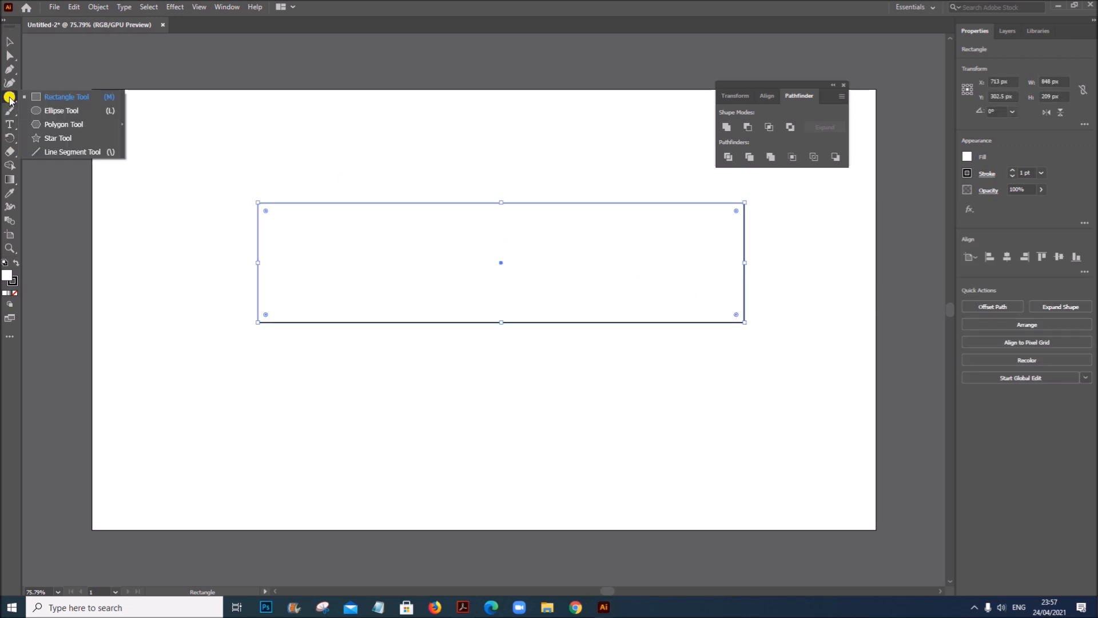
{"action": "left_click", "coordinate": [46, 112]}
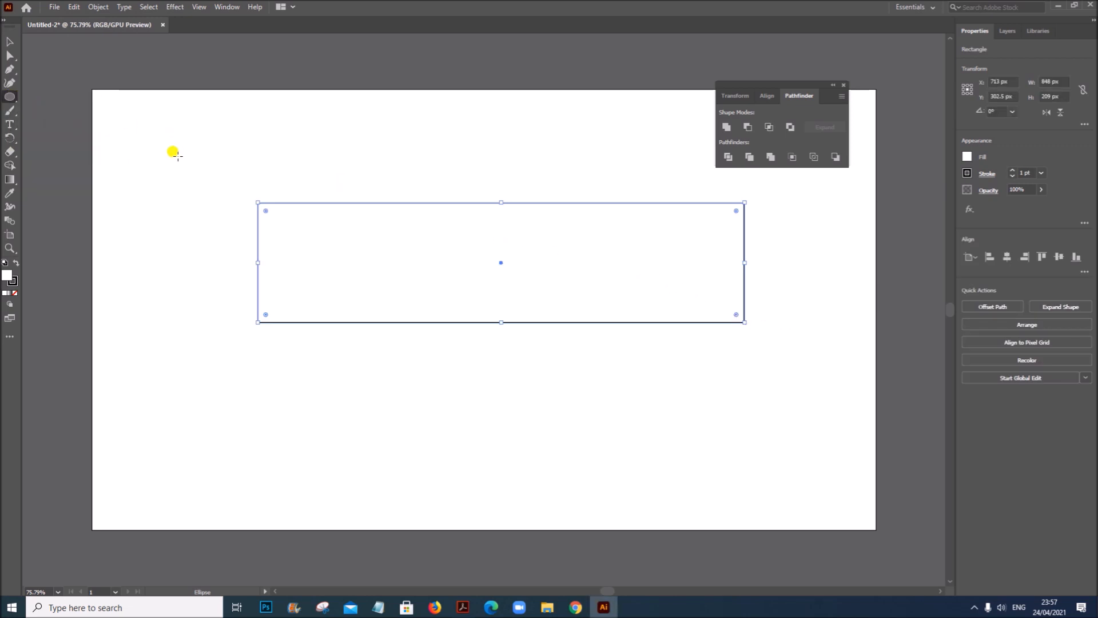
{"action": "left_click_drag", "start_coordinate": [166, 167], "coordinate": [216, 211]}
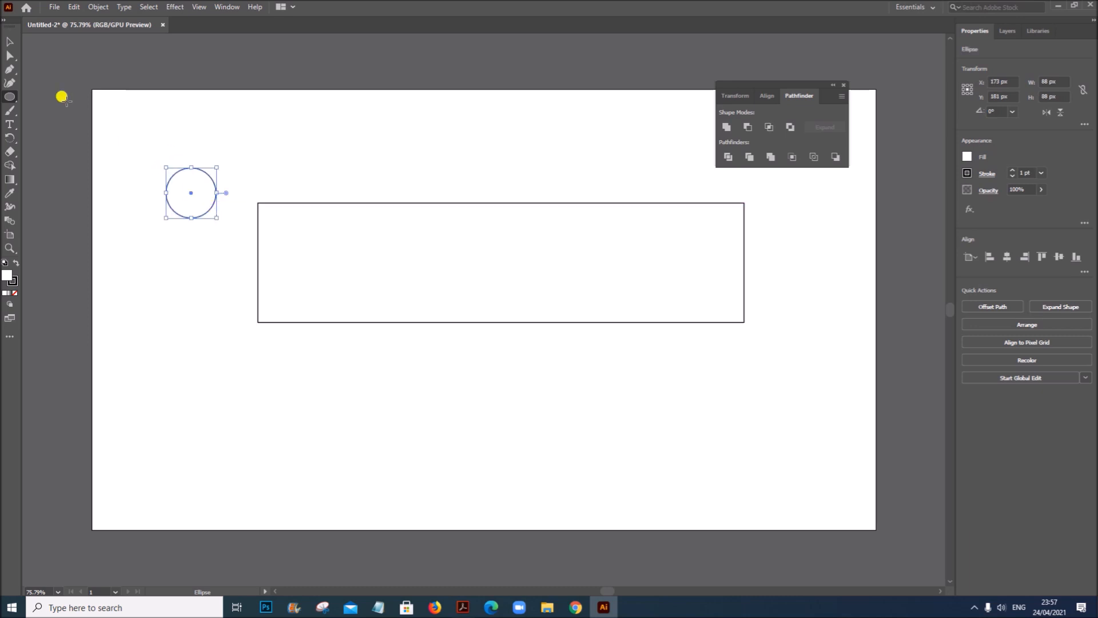
{"action": "left_click", "coordinate": [10, 43]}
{"action": "left_click_drag", "start_coordinate": [175, 213], "coordinate": [238, 219]}
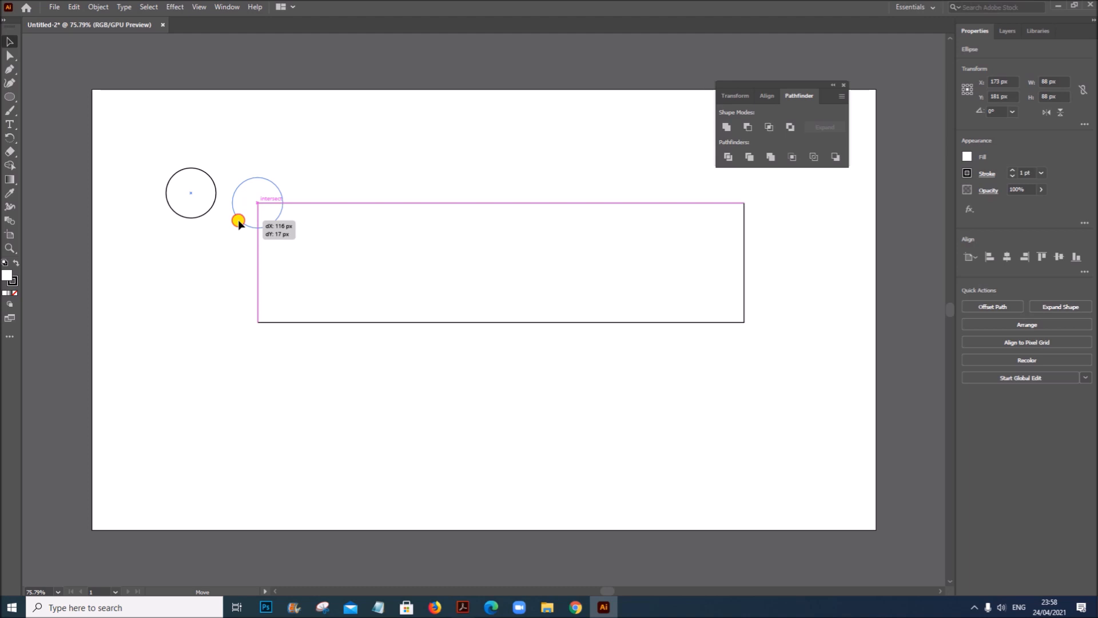
{"action": "left_click_drag", "start_coordinate": [238, 219], "coordinate": [238, 219]}
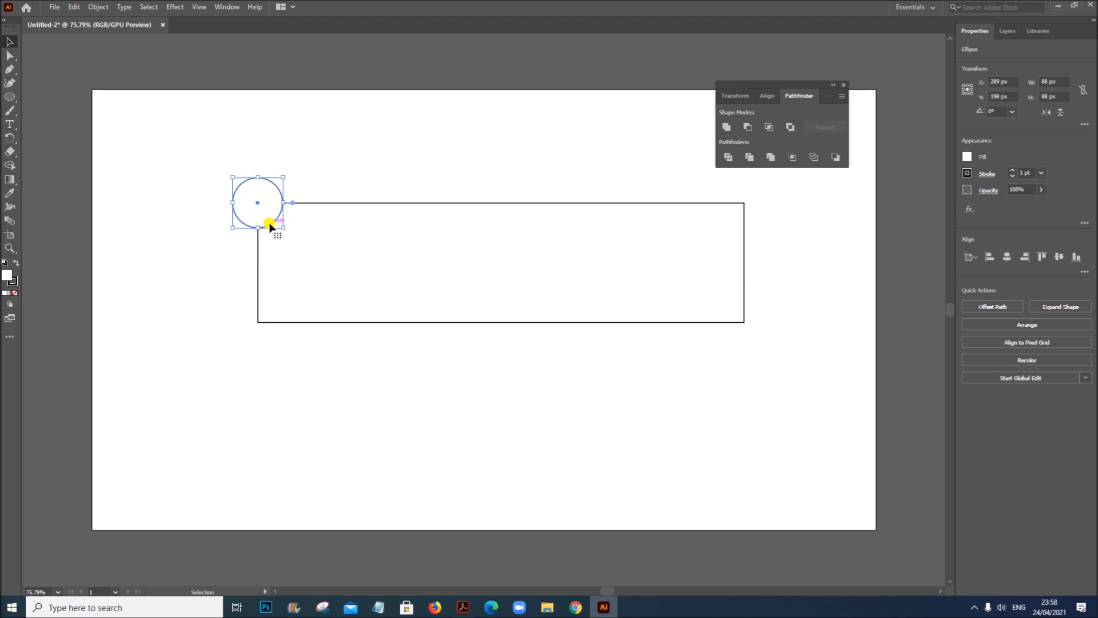
{"action": "left_click_drag", "start_coordinate": [265, 227], "coordinate": [267, 344]}
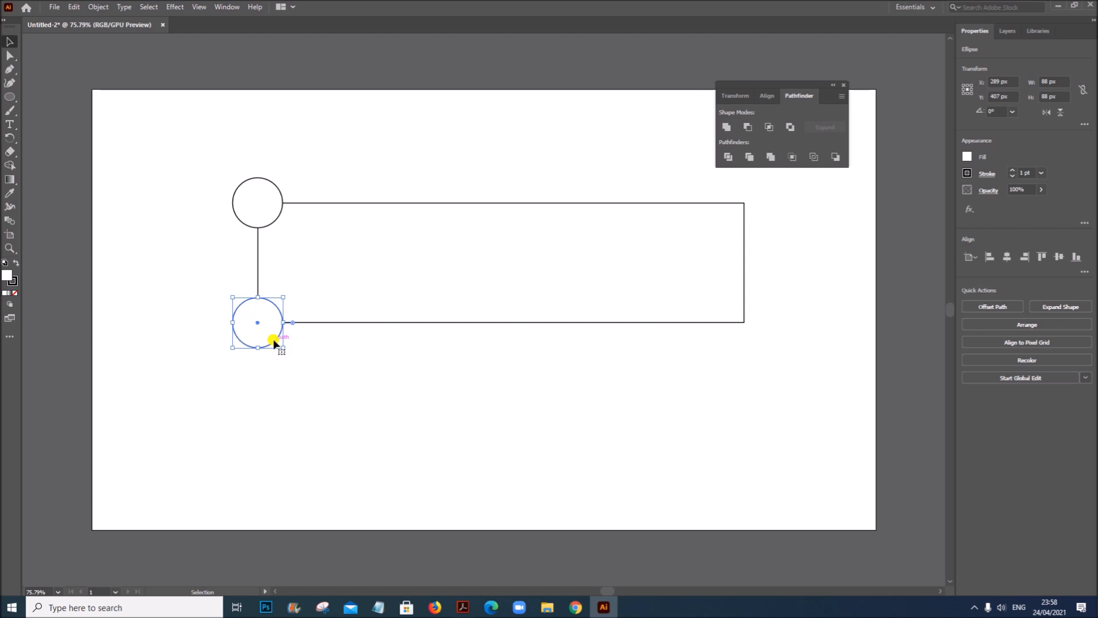
{"action": "left_click_drag", "start_coordinate": [273, 342], "coordinate": [760, 221]}
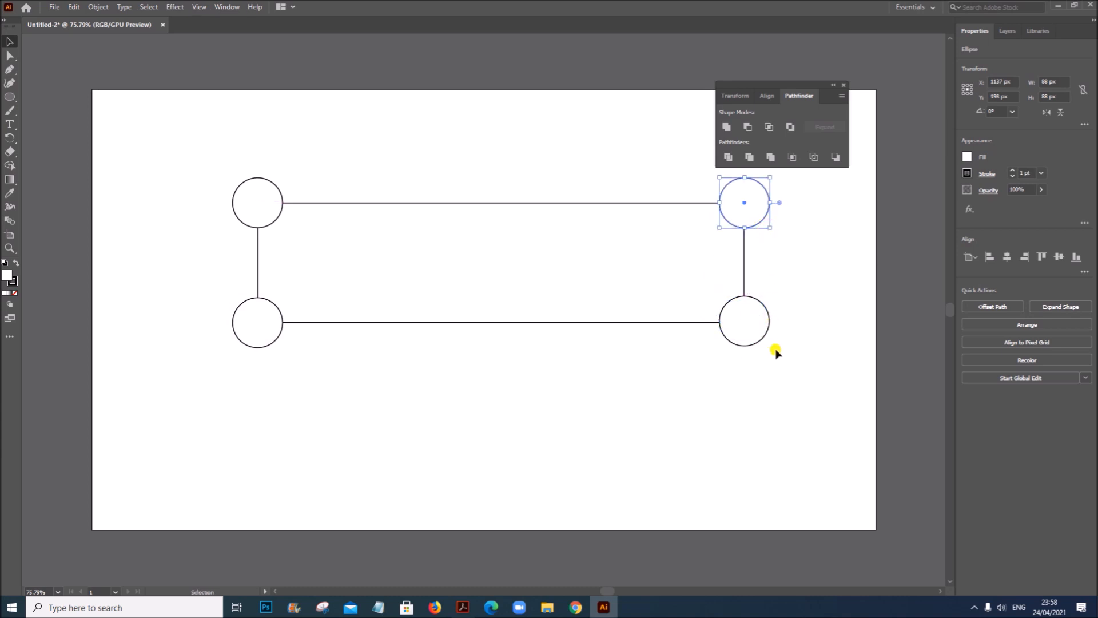
Select the rectangle with all four circles and subtract the circles with Minus Front to cut concave corners into the label.
{"action": "left_click_drag", "start_coordinate": [761, 84], "coordinate": [896, 36]}
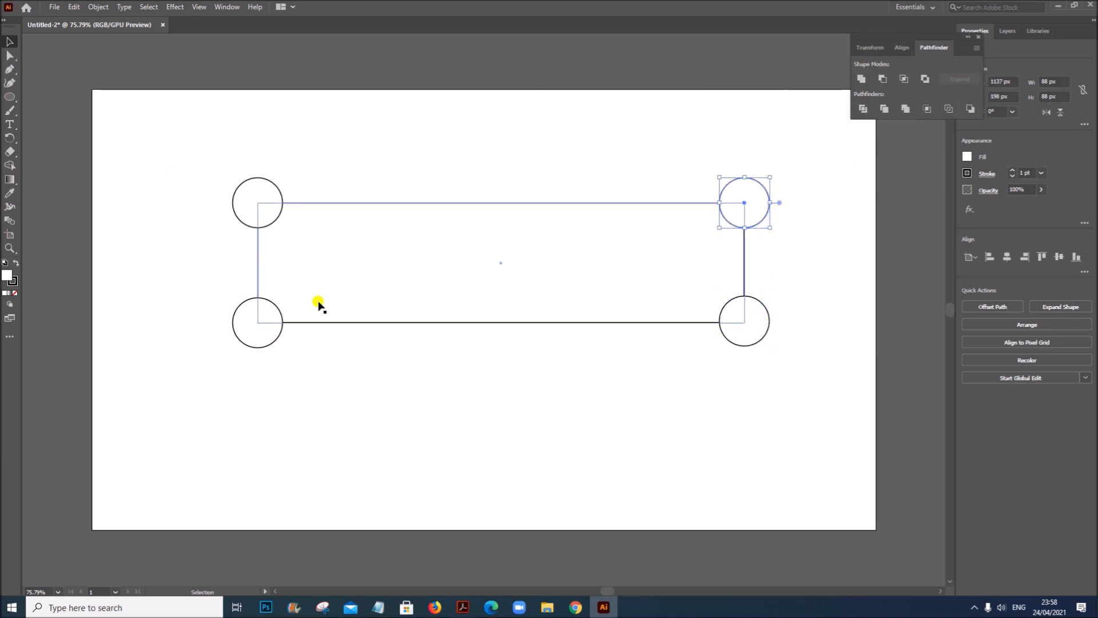
{"action": "left_click", "coordinate": [511, 430]}
{"action": "mouse_move", "coordinate": [207, 158]}
{"action": "left_mouse_down"}
{"action": "mouse_move", "coordinate": [374, 209]}
{"action": "mouse_move", "coordinate": [809, 380]}
{"action": "left_mouse_up"}
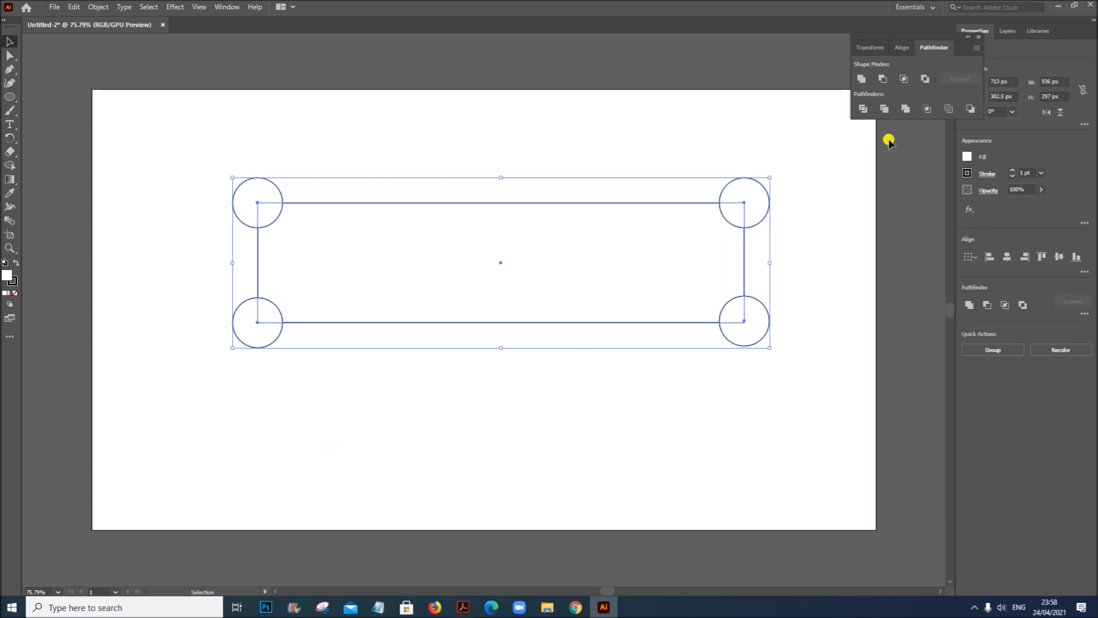
{"action": "left_click", "coordinate": [227, 7]}
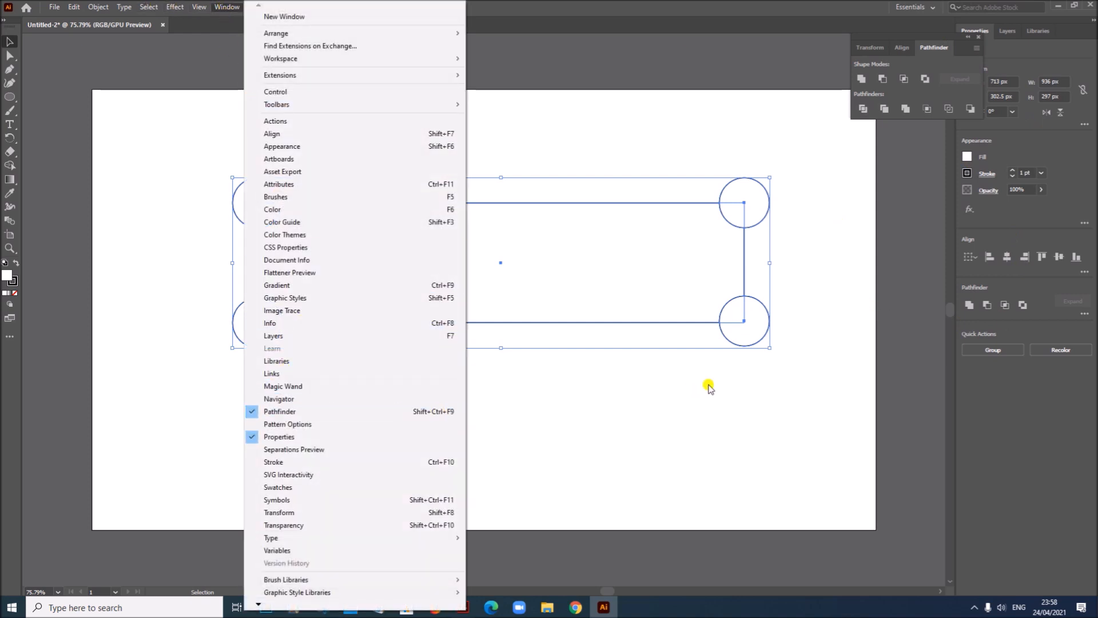
{"action": "left_click", "coordinate": [819, 314]}
{"action": "left_click_drag", "start_coordinate": [215, 147], "coordinate": [801, 370]}
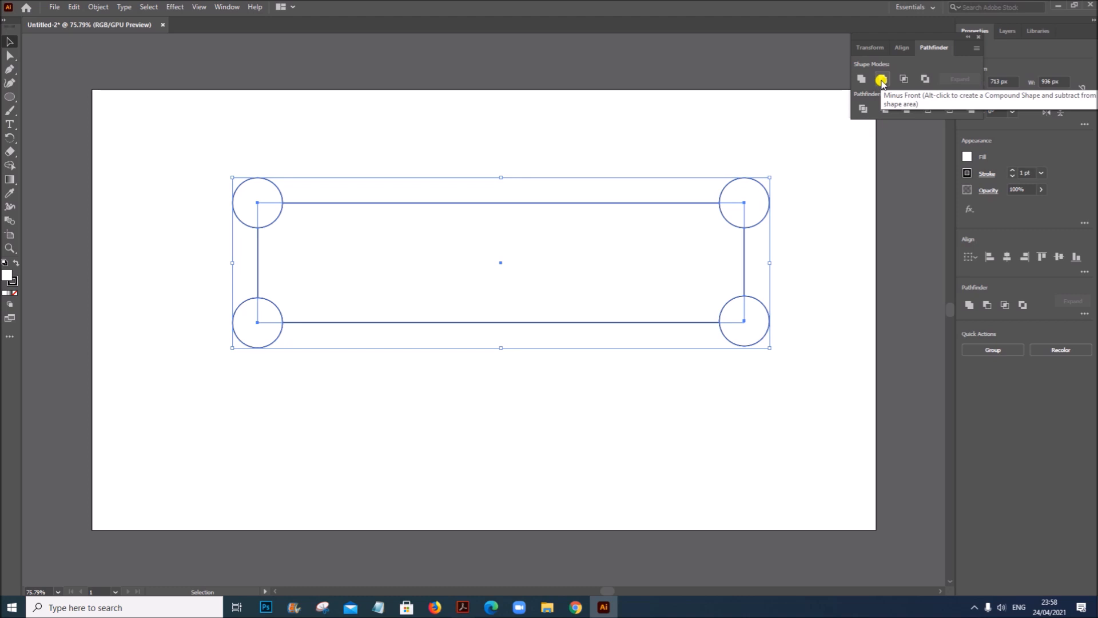
{"action": "left_click", "coordinate": [882, 80]}
{"action": "left_click", "coordinate": [800, 342]}
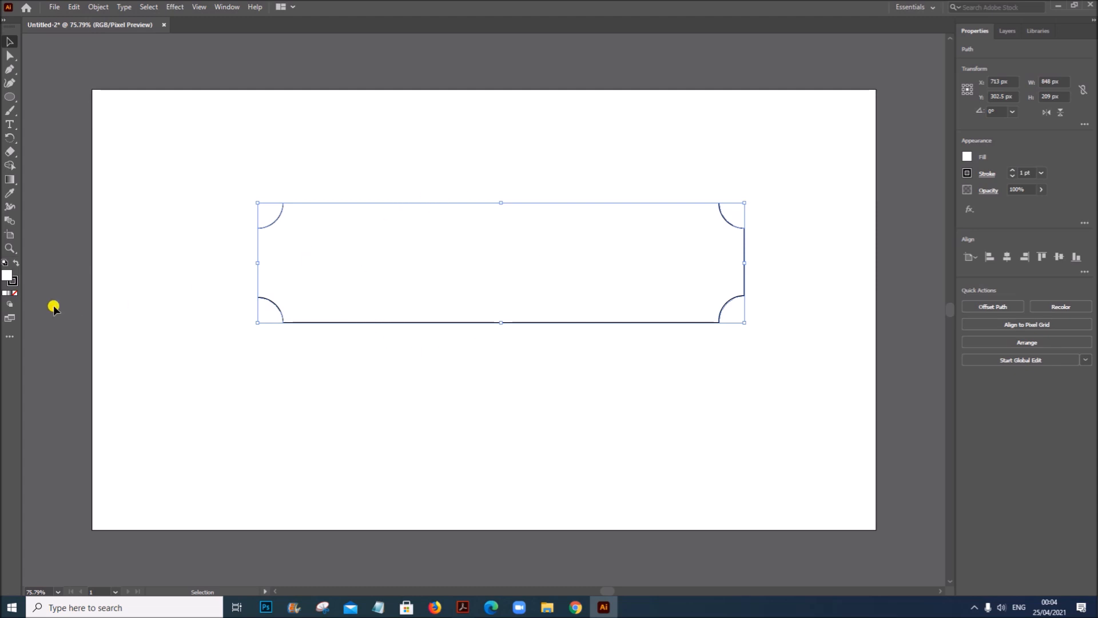
Fill the label shape with a linear white-to-black gradient and switch the black end stop's colour mode to RGB.
{"action": "left_click", "coordinate": [9, 294]}
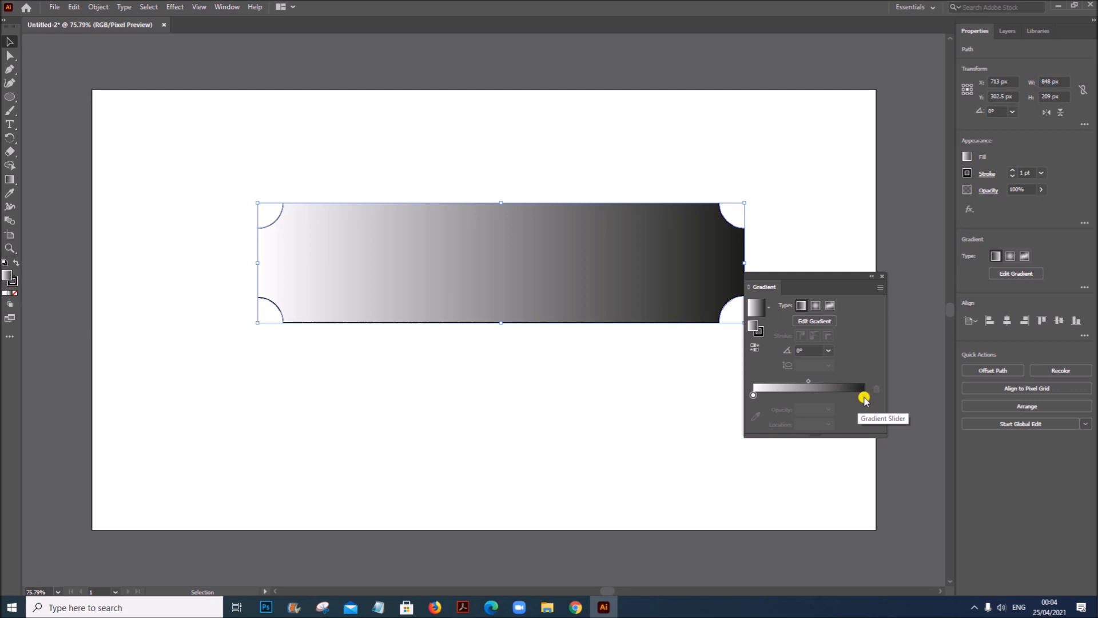
{"action": "double_click", "coordinate": [861, 396]}
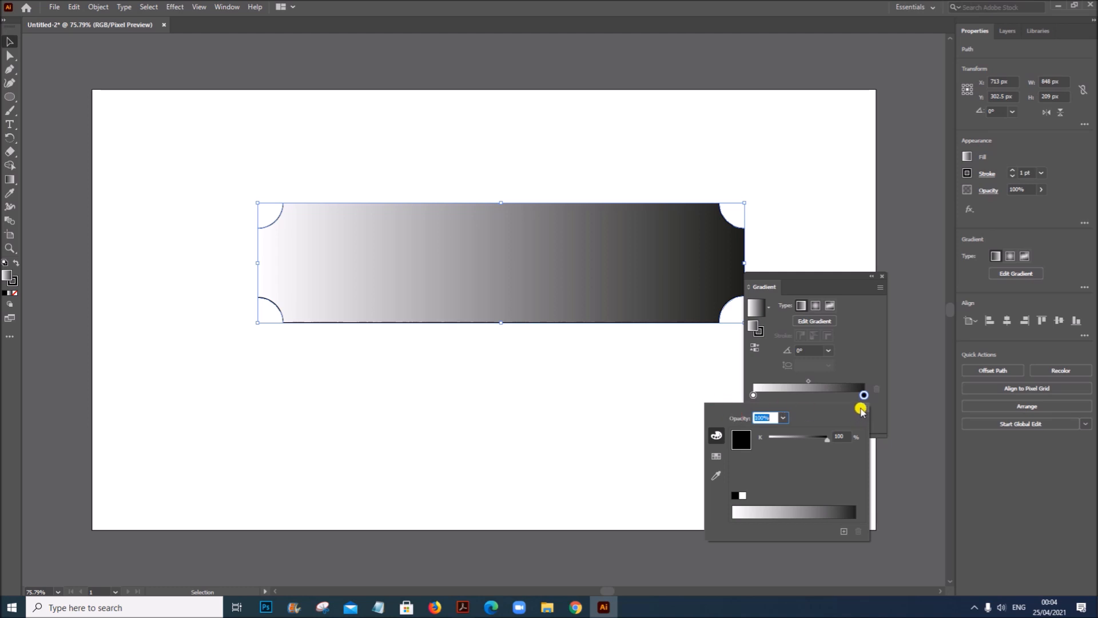
{"action": "left_click", "coordinate": [862, 409]}
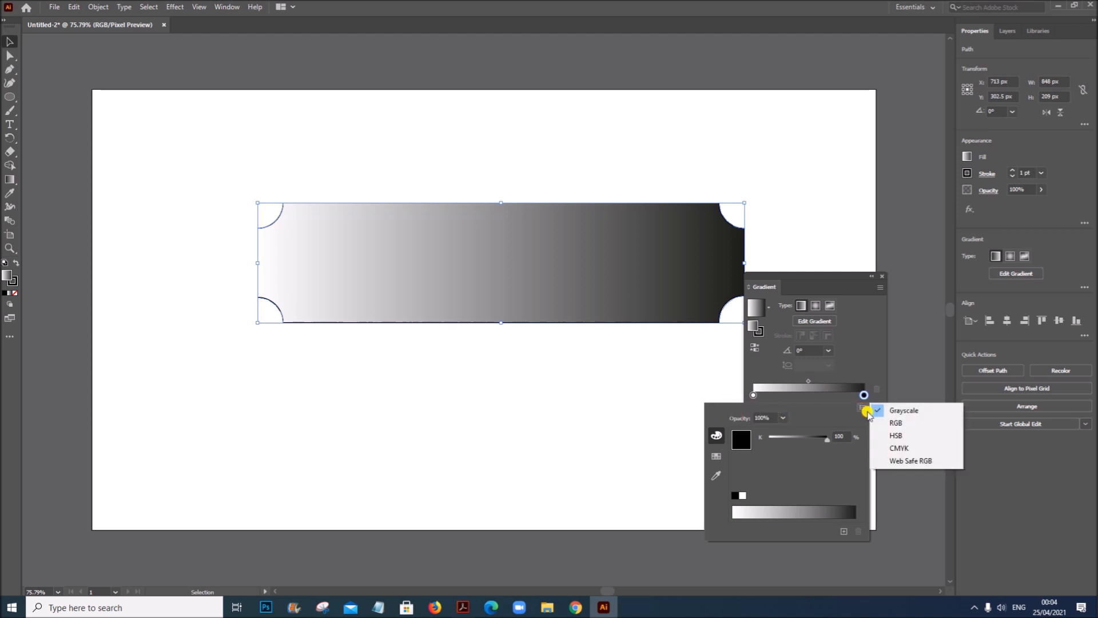
{"action": "left_click", "coordinate": [900, 423]}
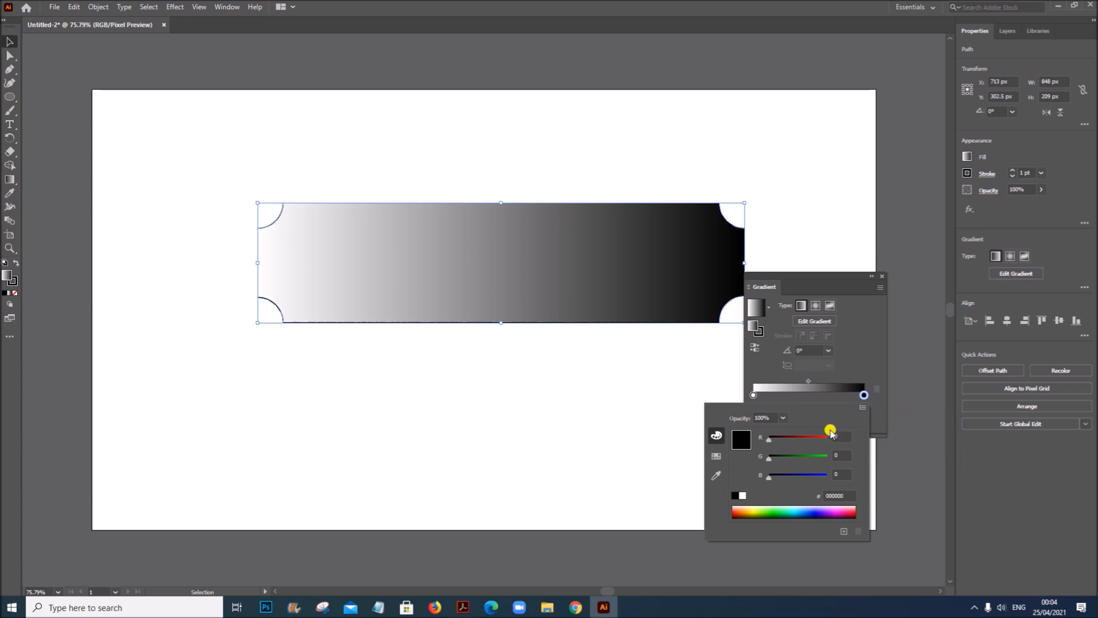
Check the gold values in the task PDF and set the gradient's black end stop to RGB 218, 165, 32.
{"action": "left_click", "coordinate": [839, 435]}
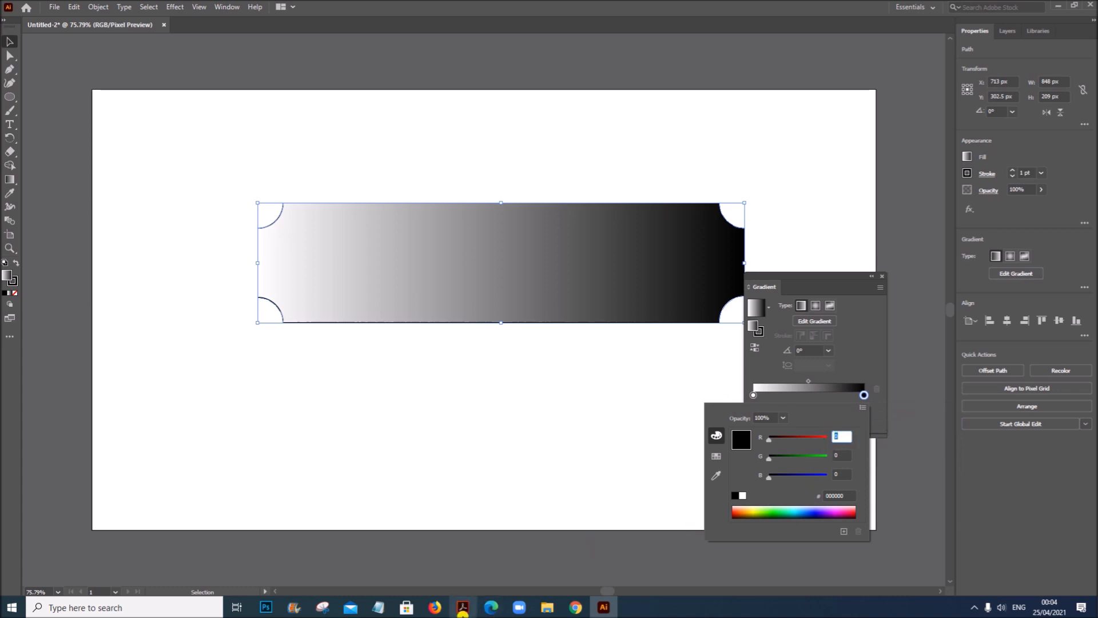
{"action": "left_click", "coordinate": [460, 611]}
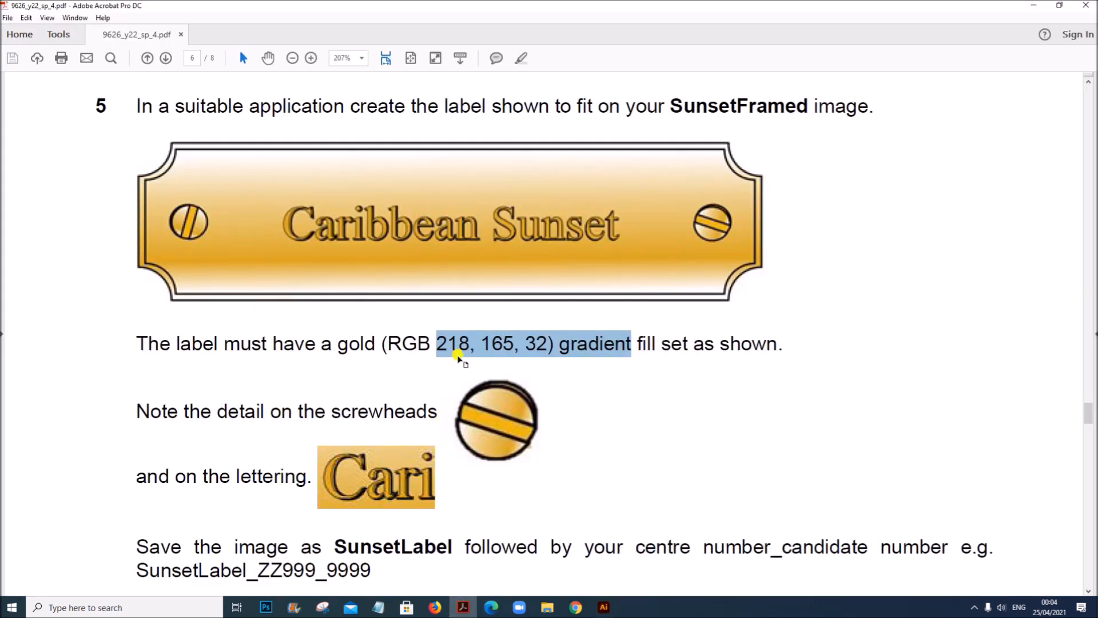
{"action": "left_click", "coordinate": [603, 607]}
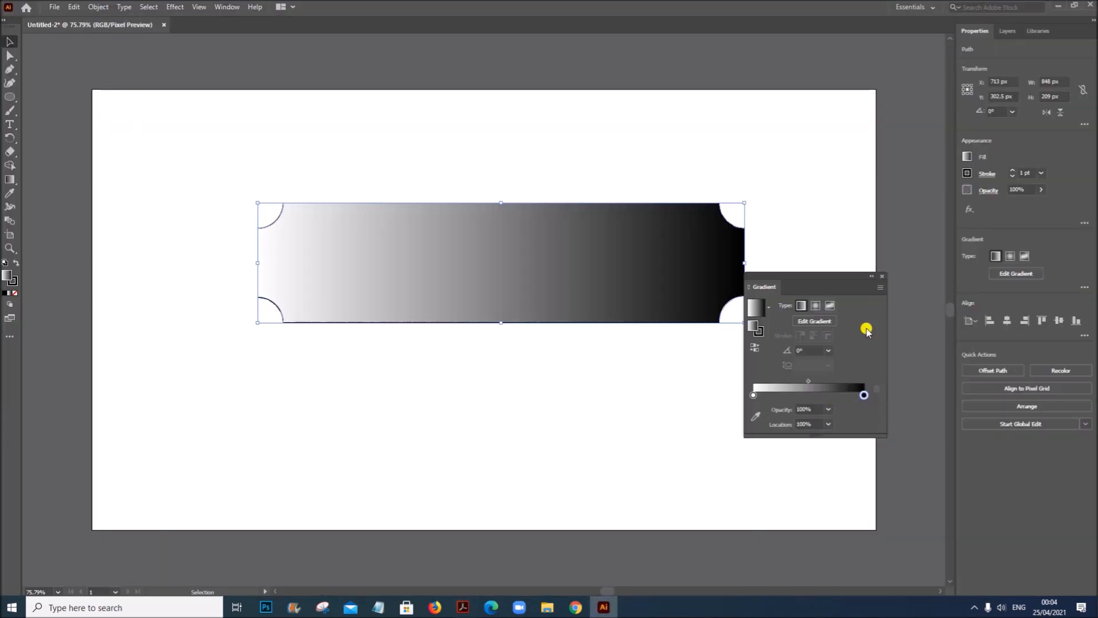
{"action": "double_click", "coordinate": [863, 396]}
{"action": "left_click", "coordinate": [837, 436]}
{"action": "type", "text": "218"}
{"action": "key", "text": "Tab"}
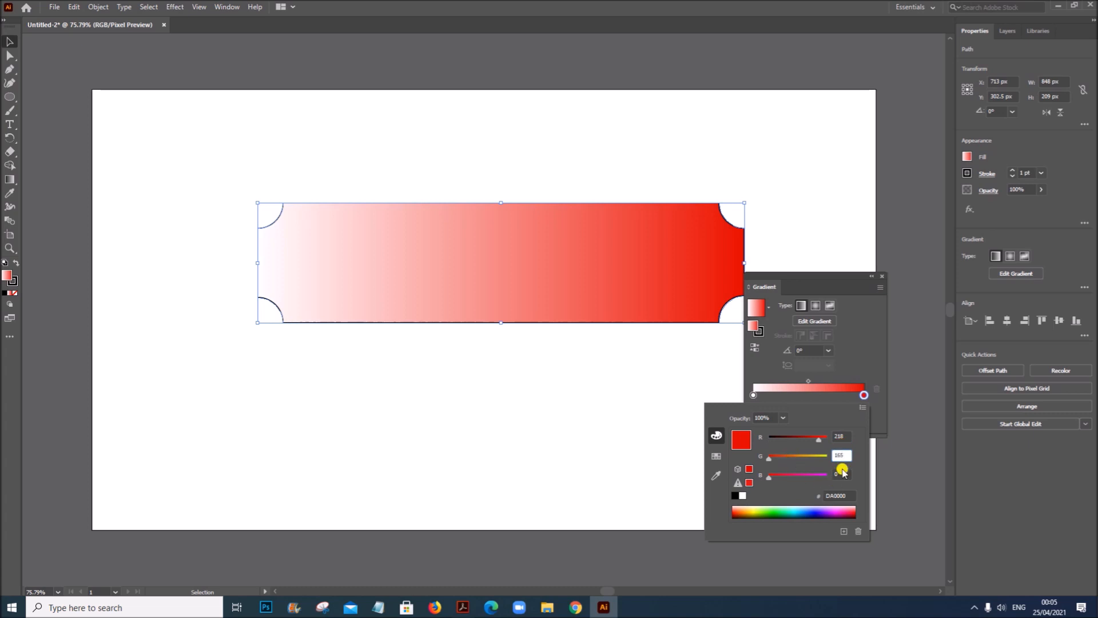
{"action": "key", "text": "Tab"}
{"action": "type", "text": "32"}
{"action": "key", "text": "Return"}
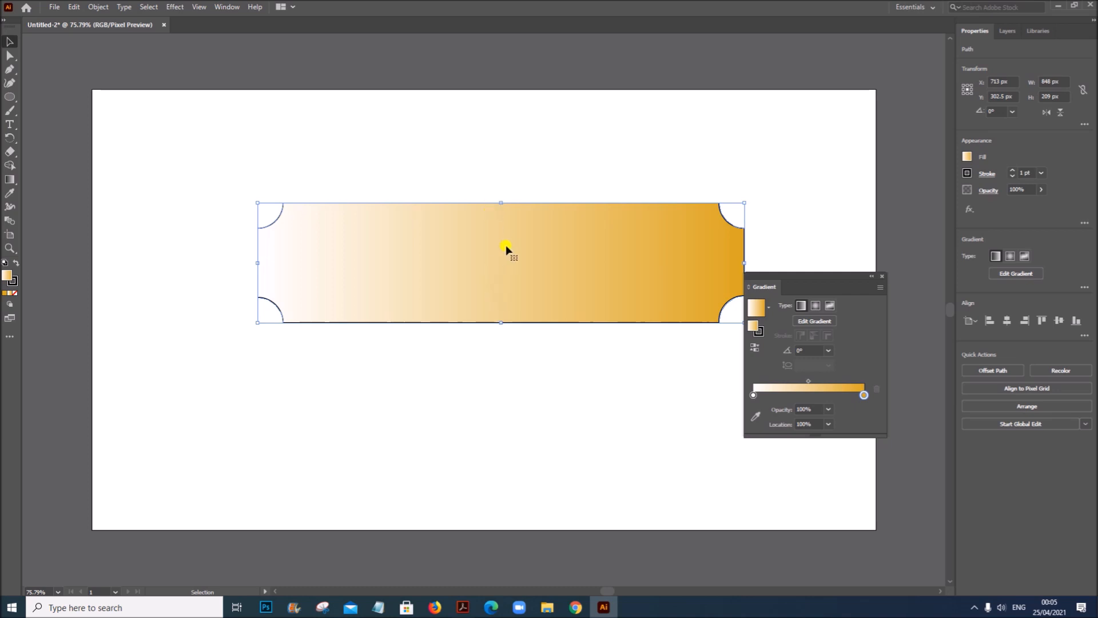
Set the label gradient's angle to 90° and move the gold stop to about 41%.
{"action": "left_click", "coordinate": [827, 353]}
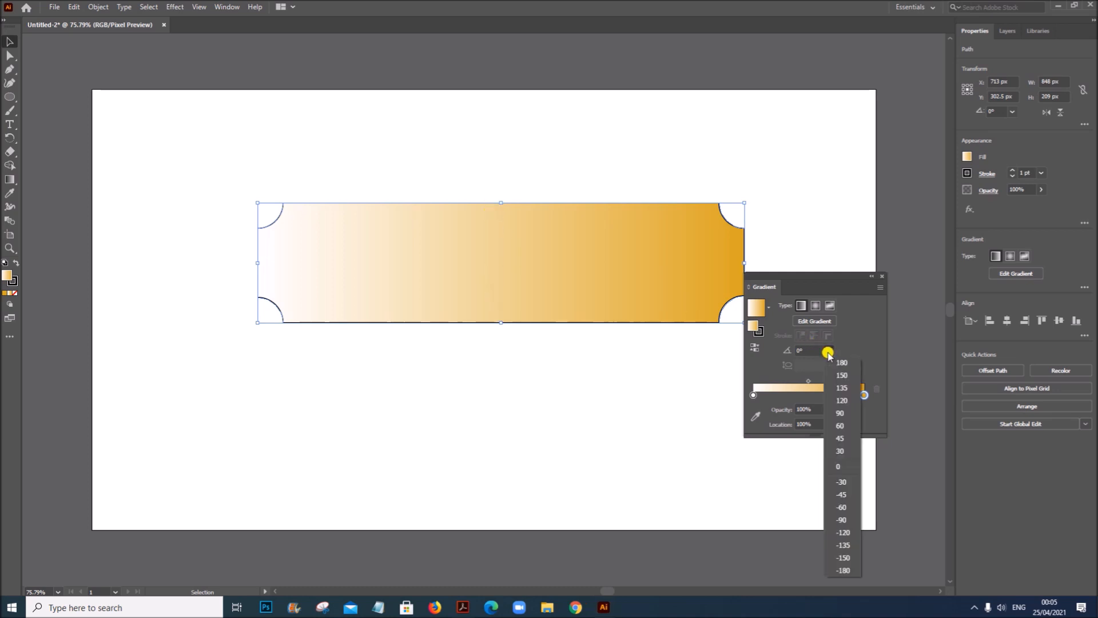
{"action": "left_click", "coordinate": [844, 413]}
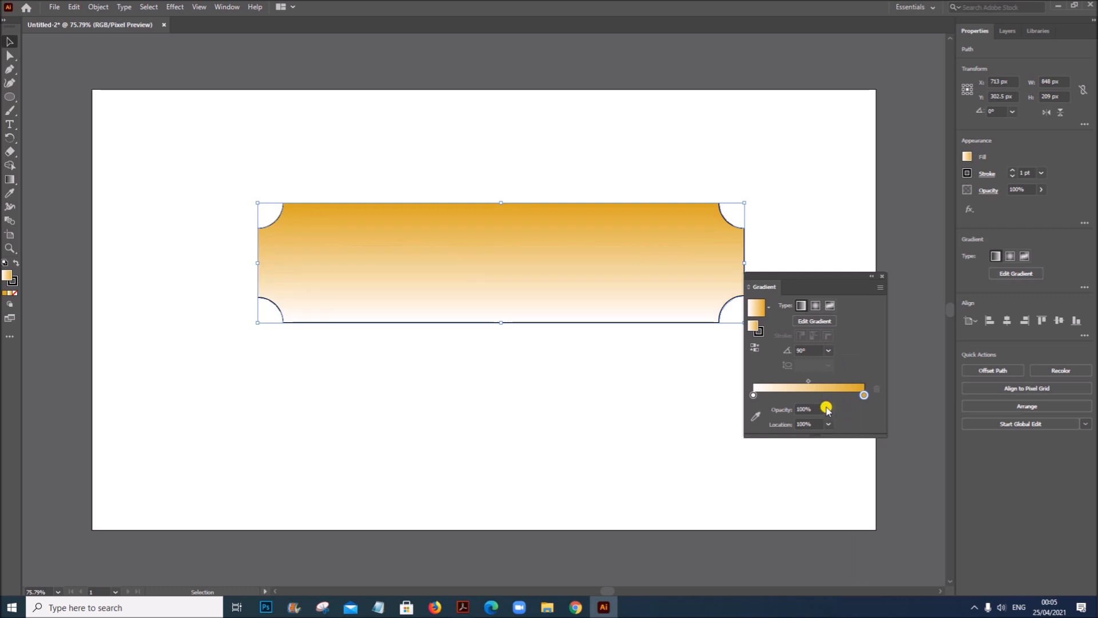
{"action": "left_click_drag", "start_coordinate": [863, 398], "coordinate": [813, 397]}
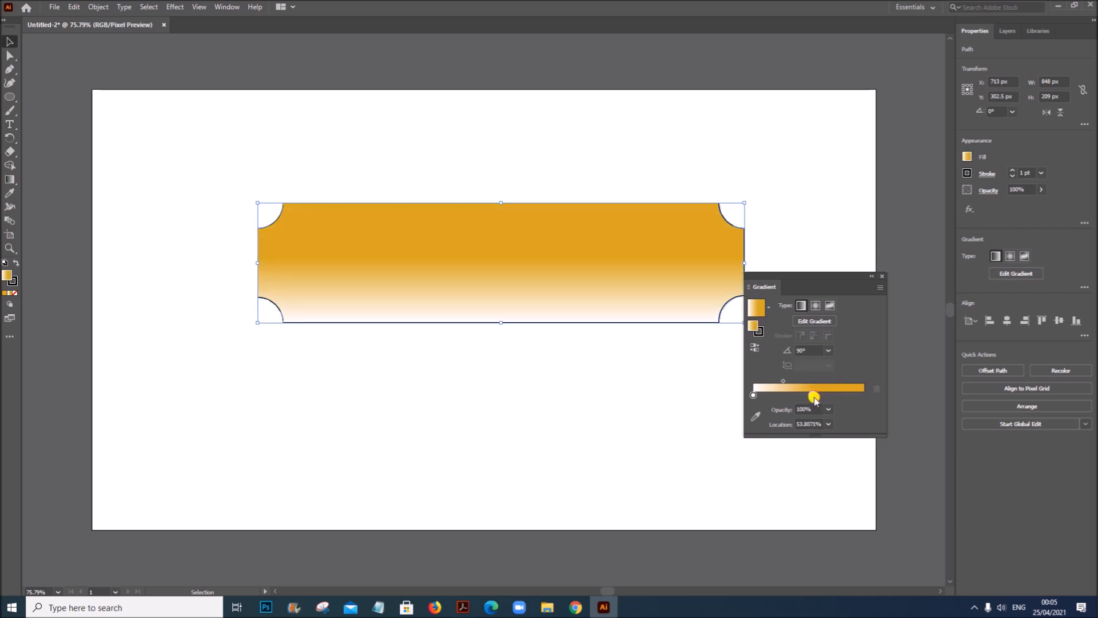
{"action": "left_click_drag", "start_coordinate": [817, 399], "coordinate": [799, 398]}
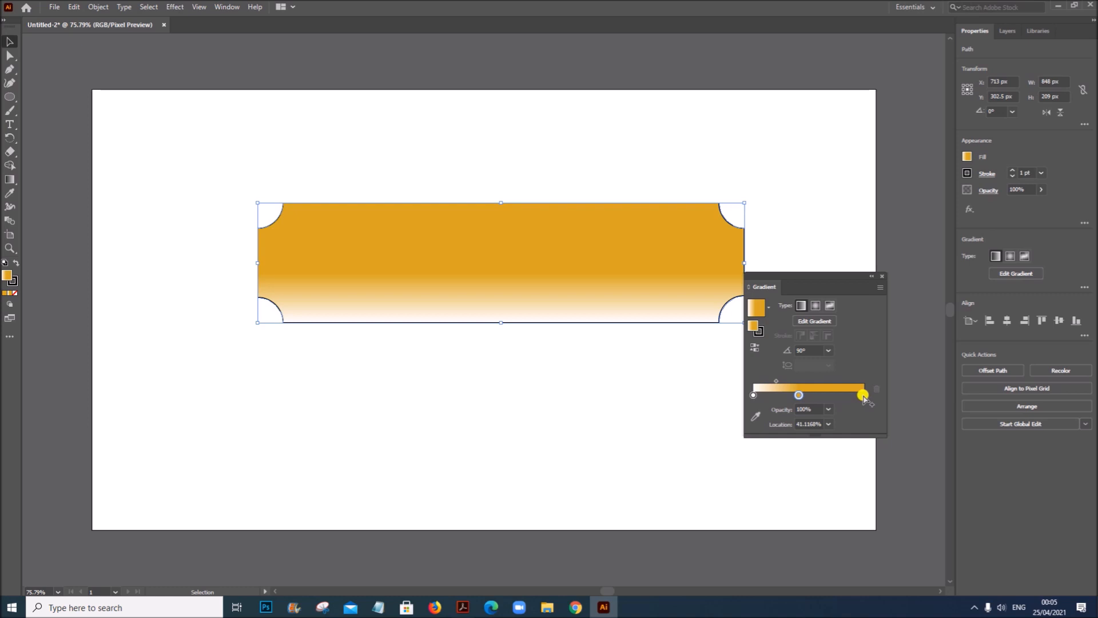
Add a white stop at the far end of the gradient and move the gold stop to about 34.5%.
{"action": "left_click", "coordinate": [862, 395]}
{"action": "double_click", "coordinate": [861, 395]}
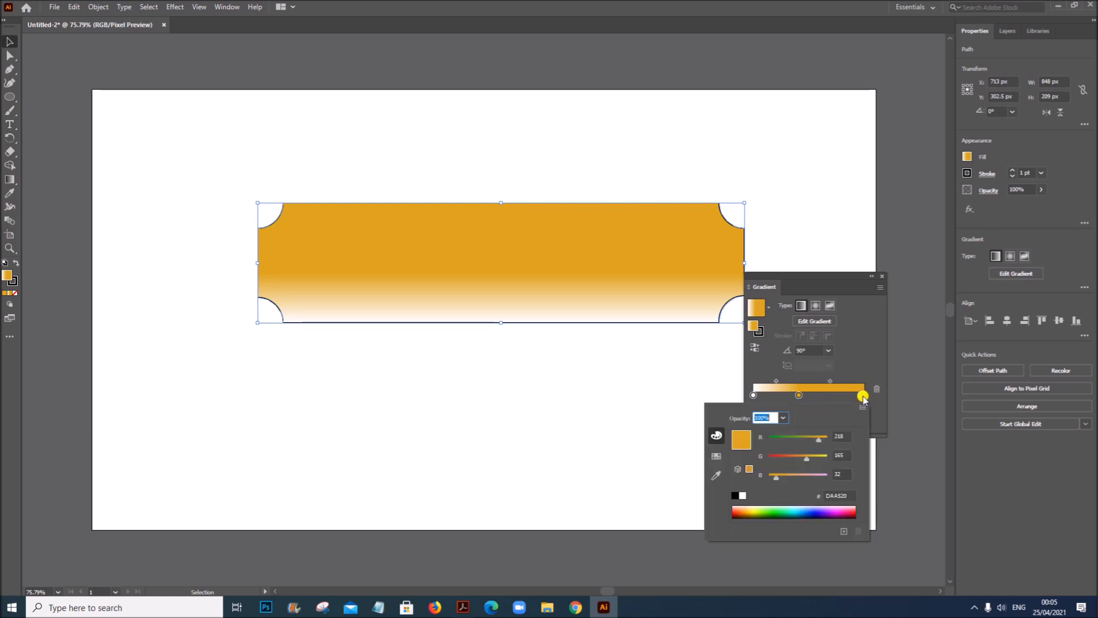
{"action": "left_click", "coordinate": [716, 456]}
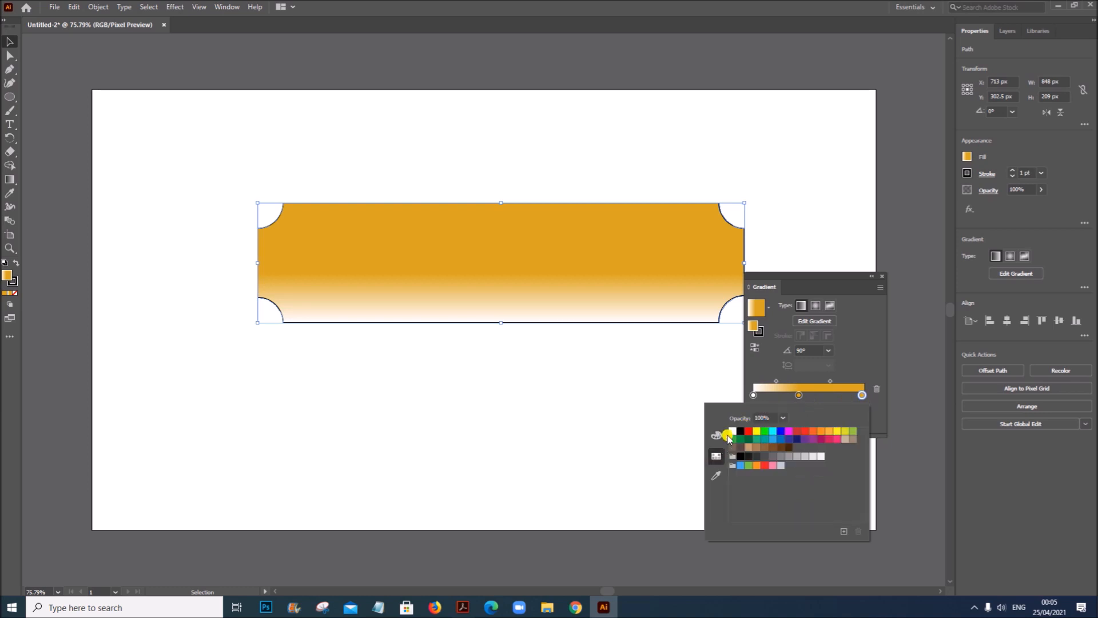
{"action": "left_click", "coordinate": [732, 431]}
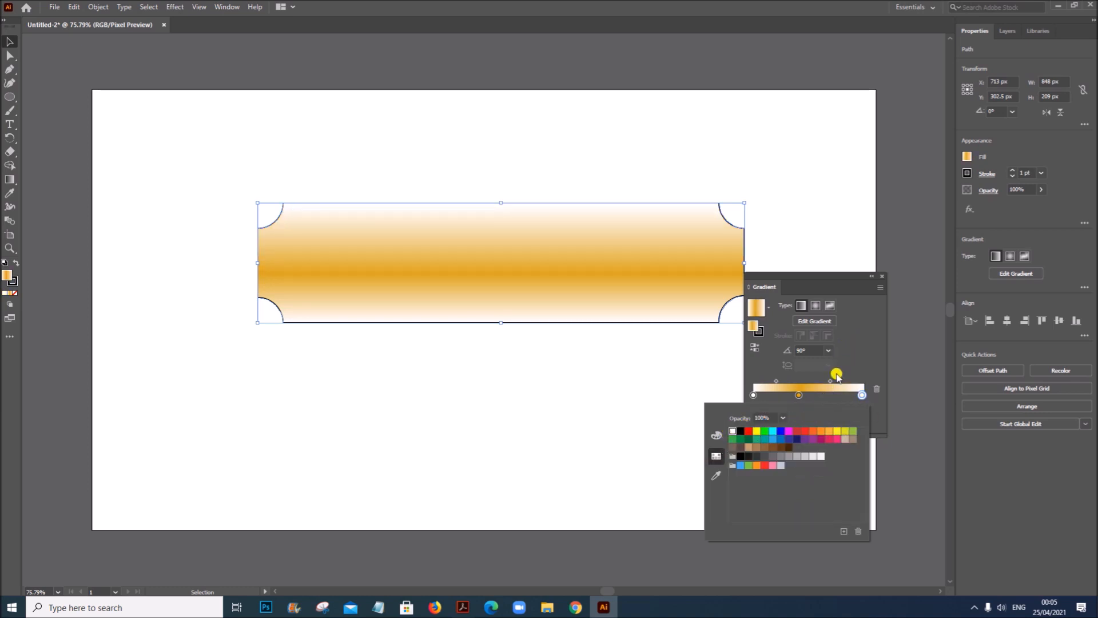
{"action": "left_click", "coordinate": [800, 396]}
{"action": "left_click_drag", "start_coordinate": [800, 397], "coordinate": [791, 397]}
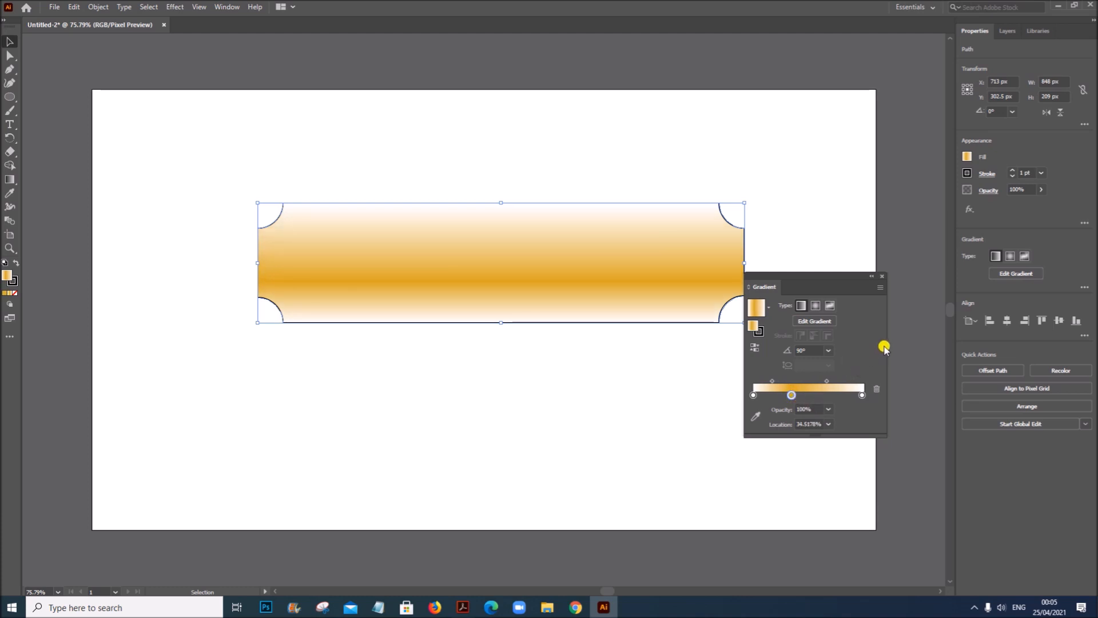
{"action": "left_click", "coordinate": [883, 278]}
{"action": "left_click", "coordinate": [657, 415]}
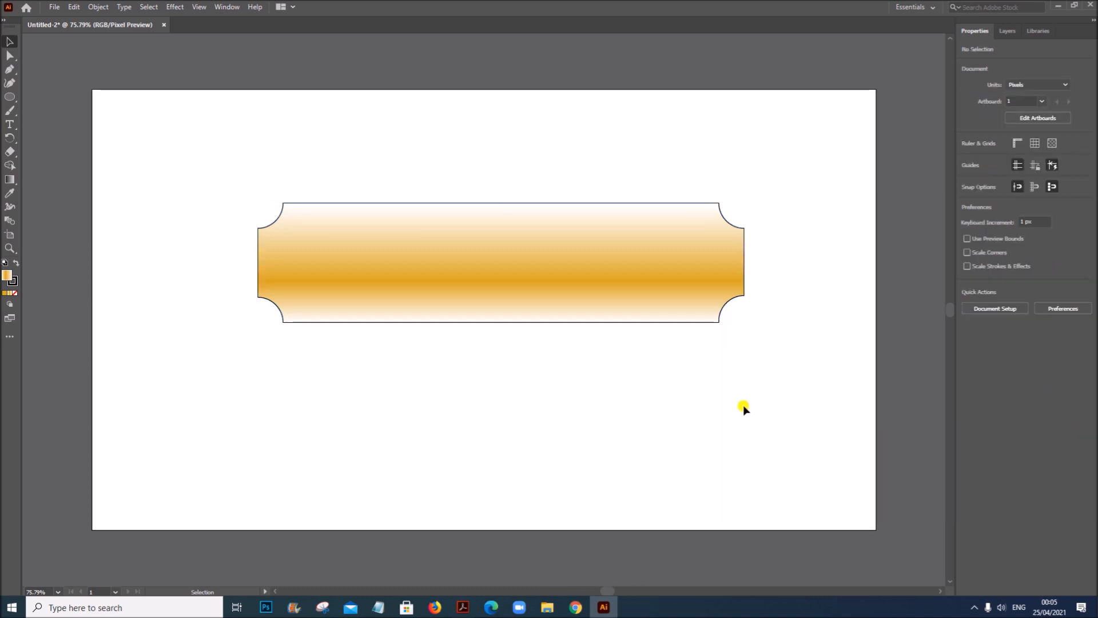
Set the label shape's stroke to 2 pt and paste a copy of the shape onto the artboard.
{"action": "left_click", "coordinate": [557, 322]}
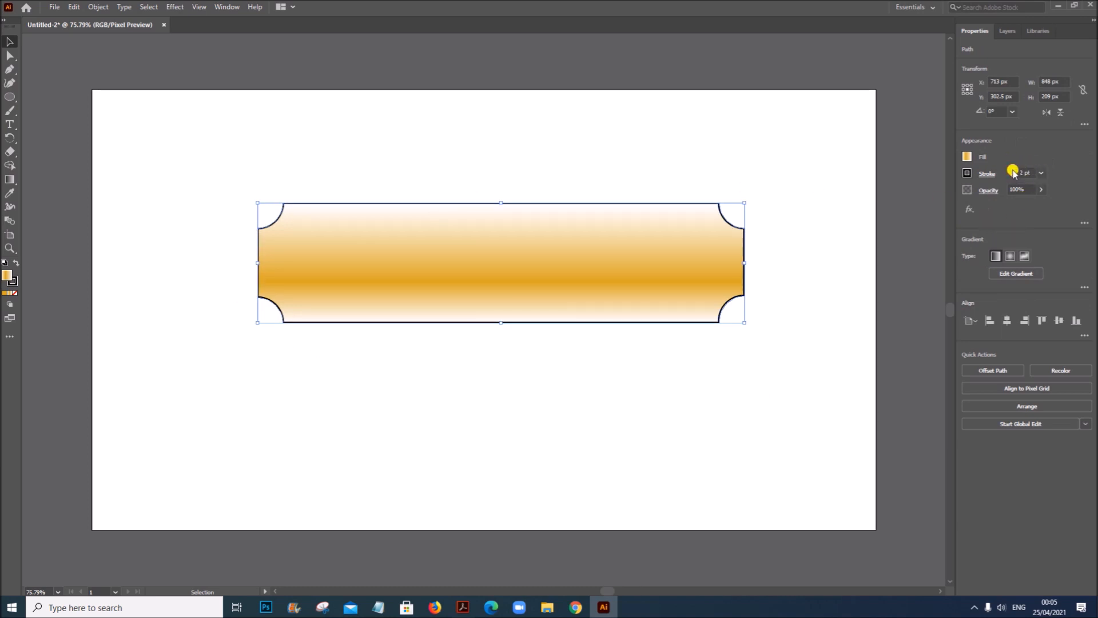
{"action": "left_click", "coordinate": [797, 371]}
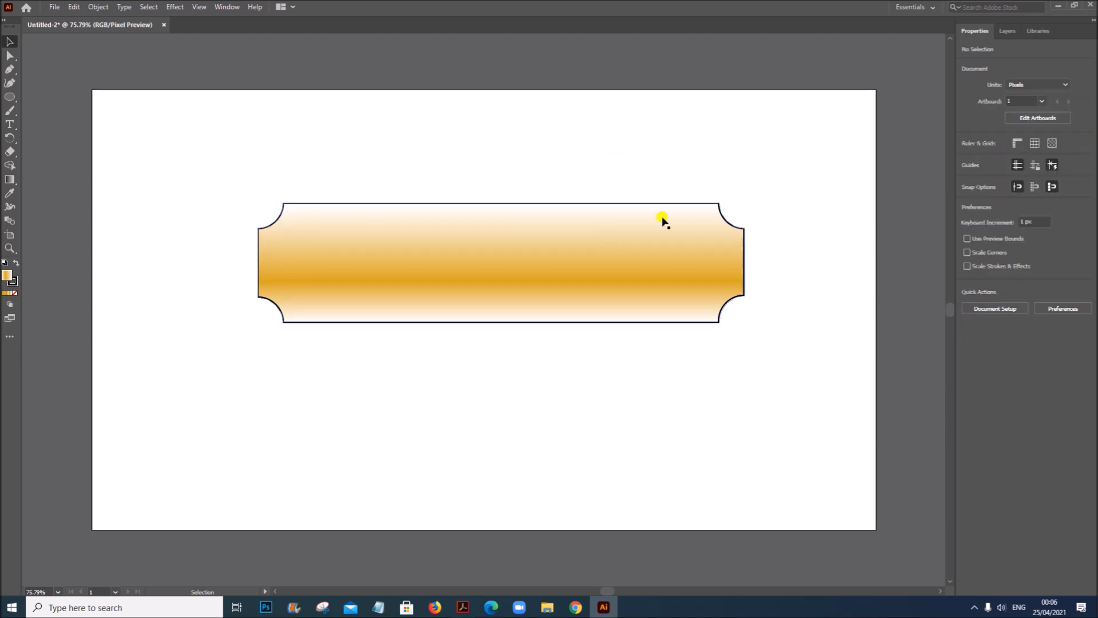
{"action": "left_click", "coordinate": [503, 290]}
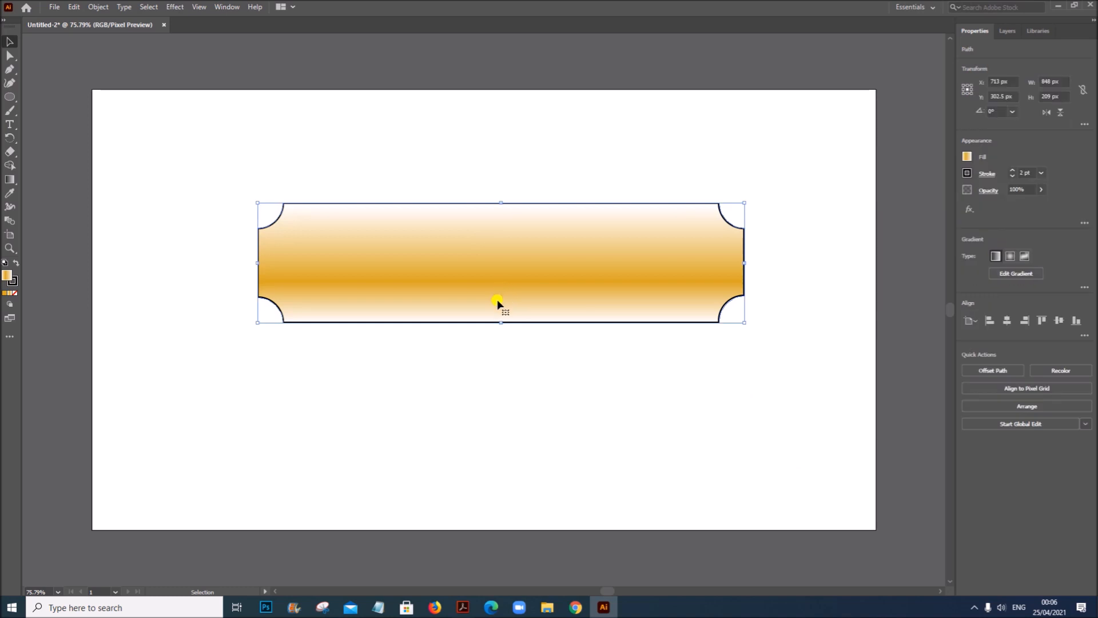
{"action": "key", "text": "a"}
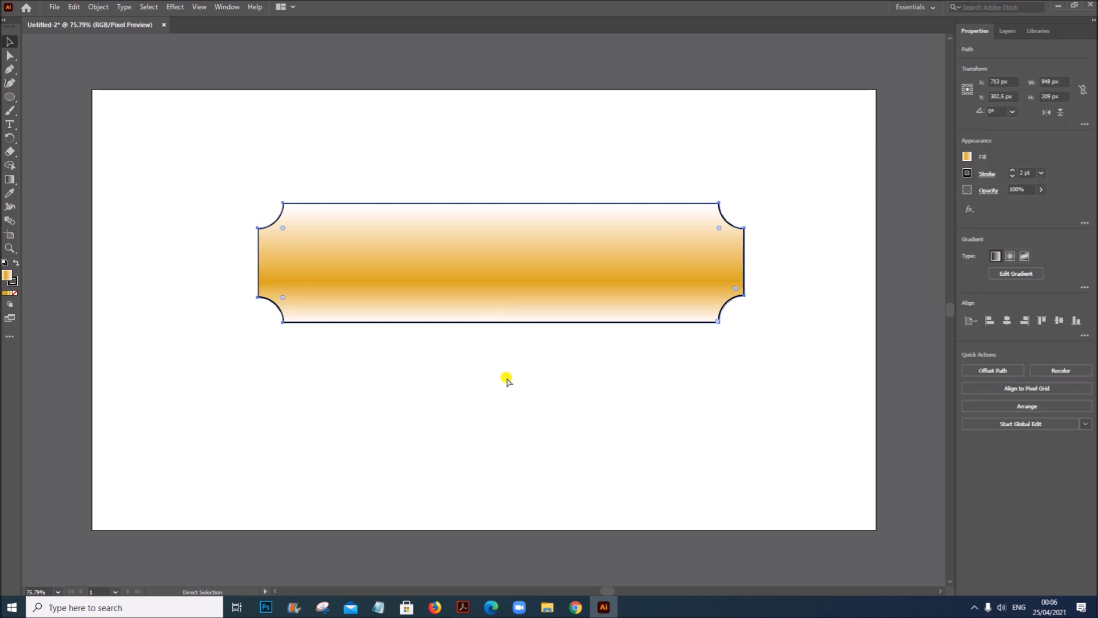
{"action": "key", "text": "ctrl+c"}
{"action": "key", "text": "ctrl+v"}
{"action": "key", "text": "v"}
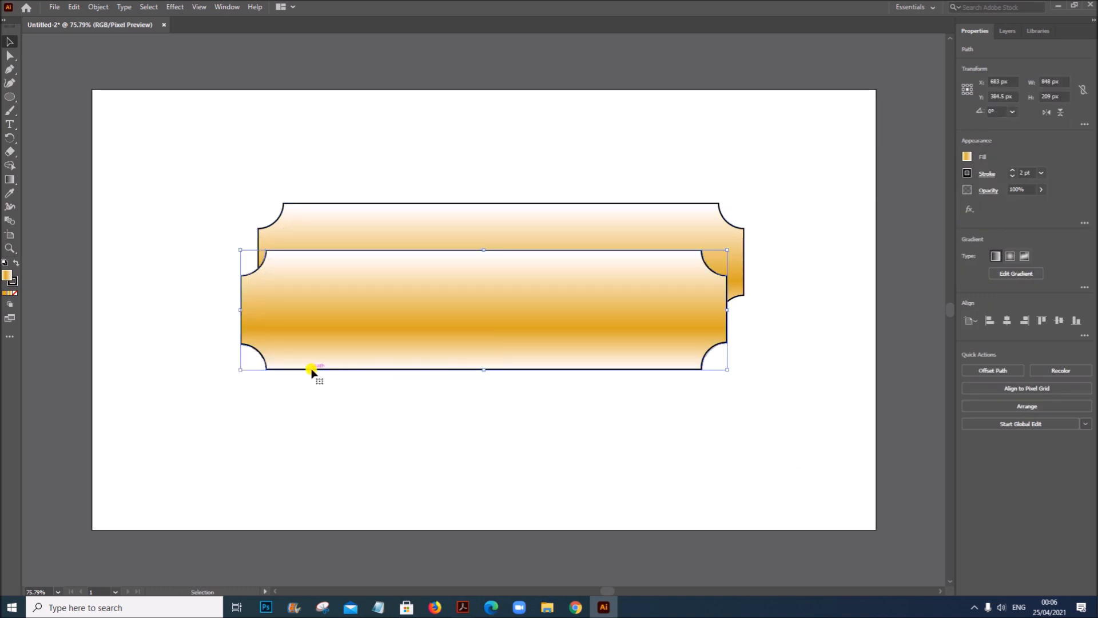
{"action": "left_click_drag", "start_coordinate": [240, 367], "coordinate": [264, 364]}
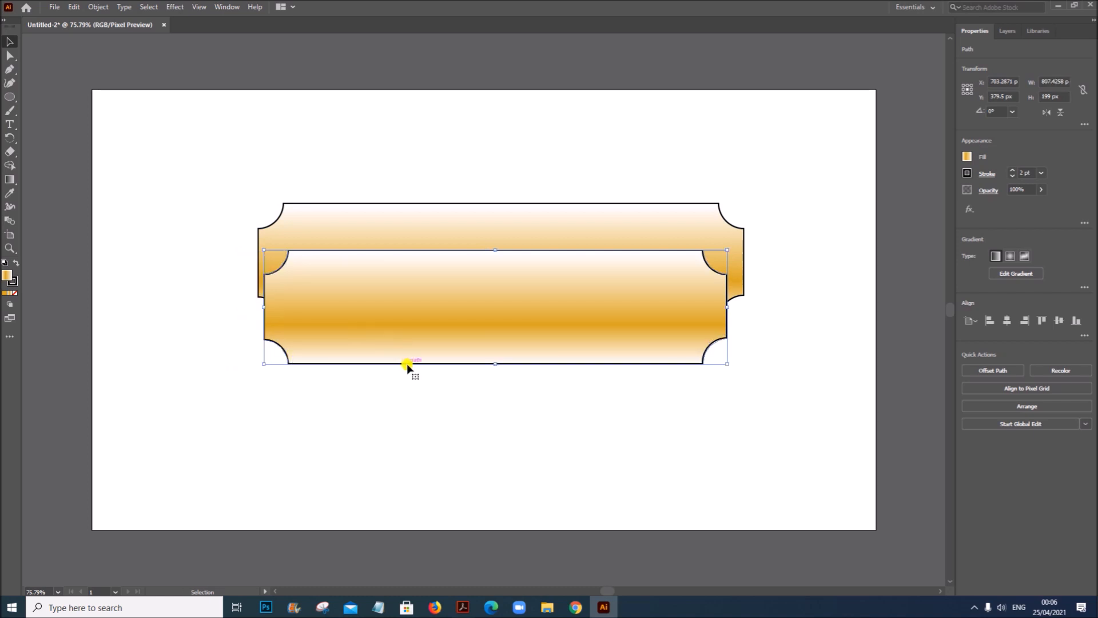
{"action": "key", "text": "ctrl+z"}
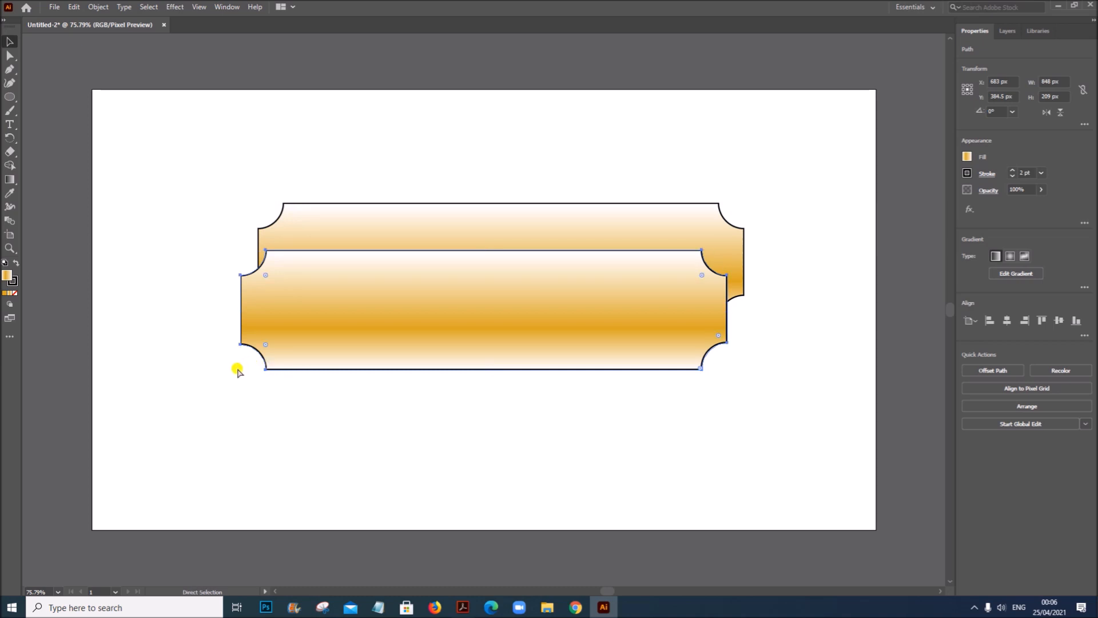
{"action": "key", "text": "v"}
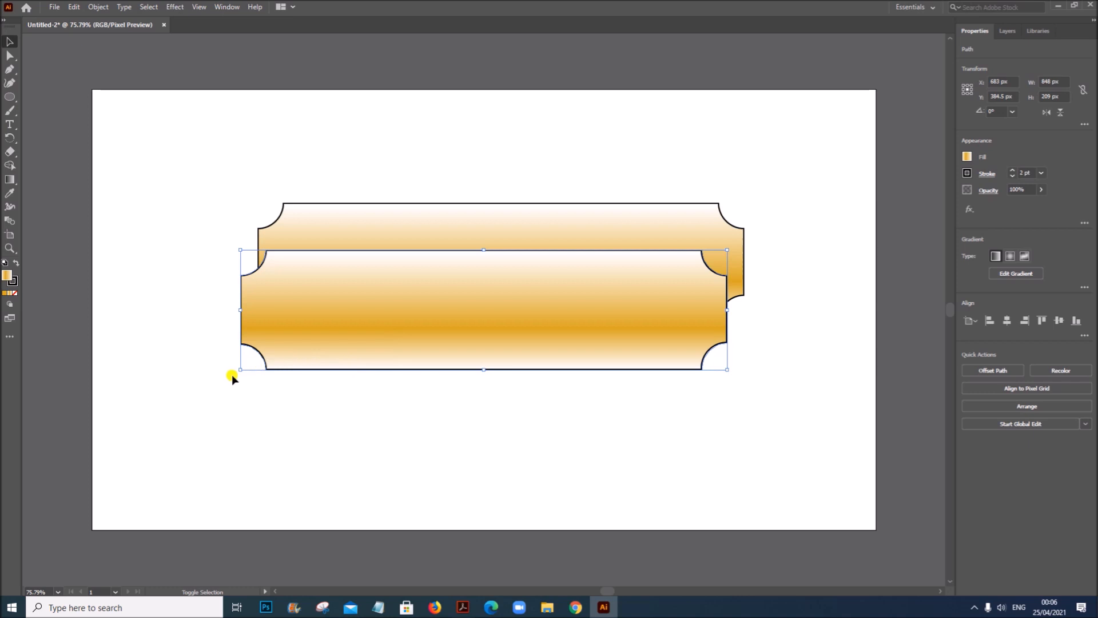
Scale the label copy to about 811 x 200 px, centre it inside the original, and raise its bottom edge to form a border.
{"action": "left_click_drag", "start_coordinate": [240, 369], "coordinate": [262, 363]}
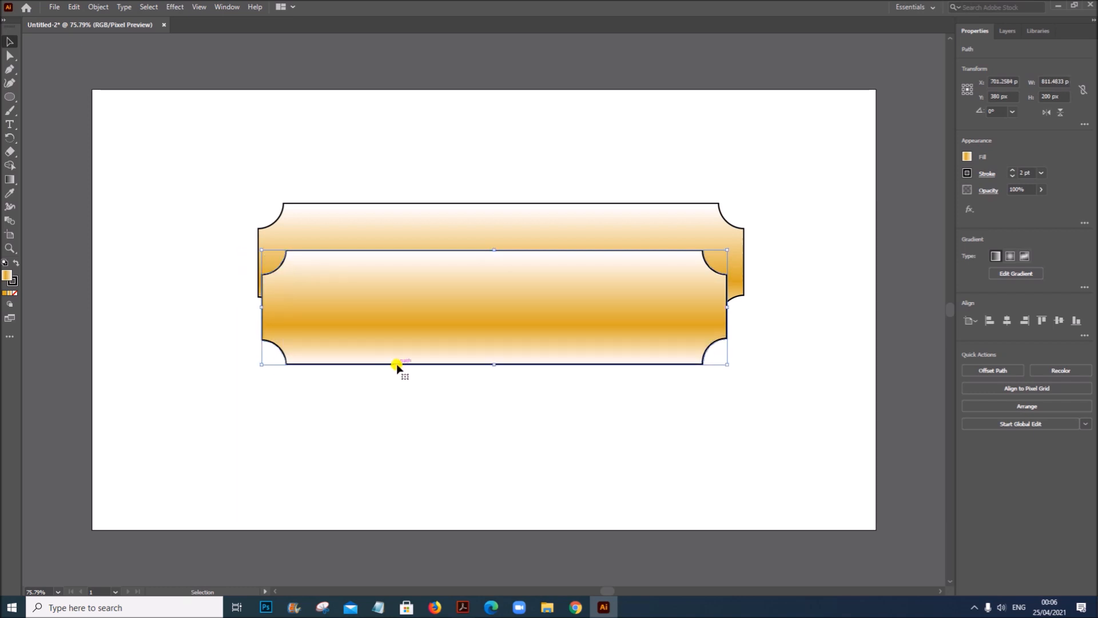
{"action": "left_click_drag", "start_coordinate": [397, 366], "coordinate": [403, 322]}
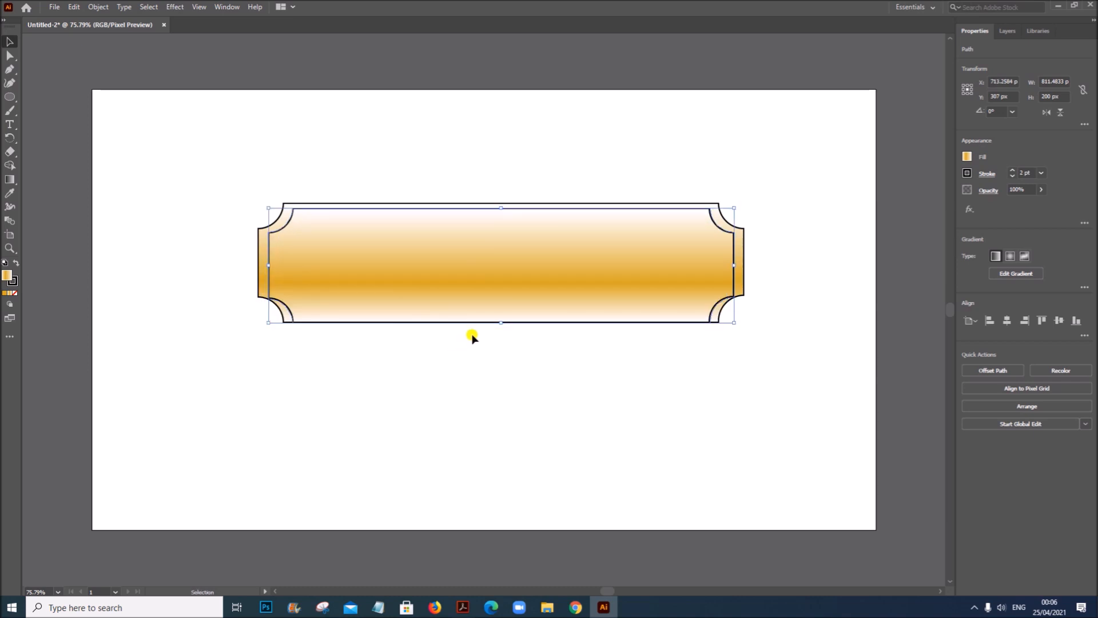
{"action": "left_click_drag", "start_coordinate": [501, 323], "coordinate": [498, 315]}
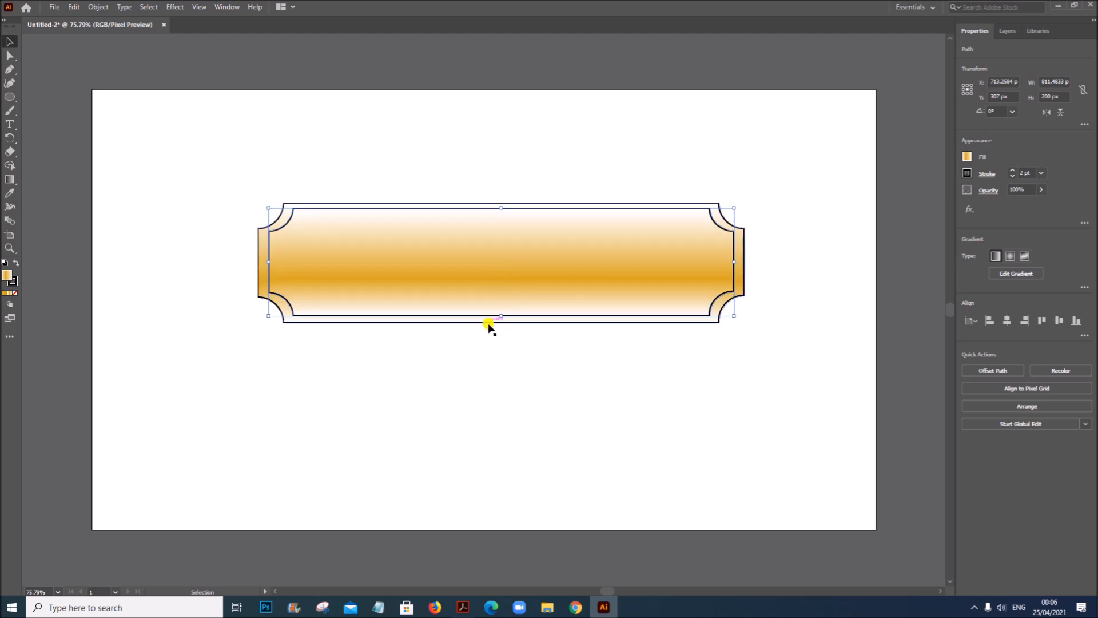
{"action": "left_click", "coordinate": [823, 350]}
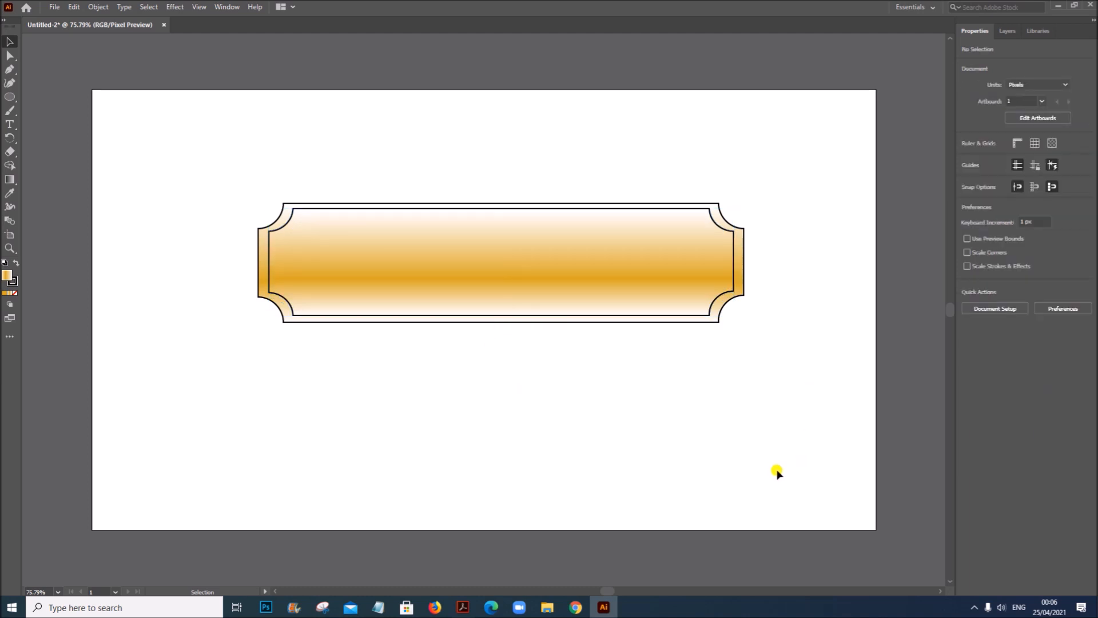
Check the reference label in the task PDF and widen the inner shape on both sides to narrow the side borders.
{"action": "left_click", "coordinate": [473, 609]}
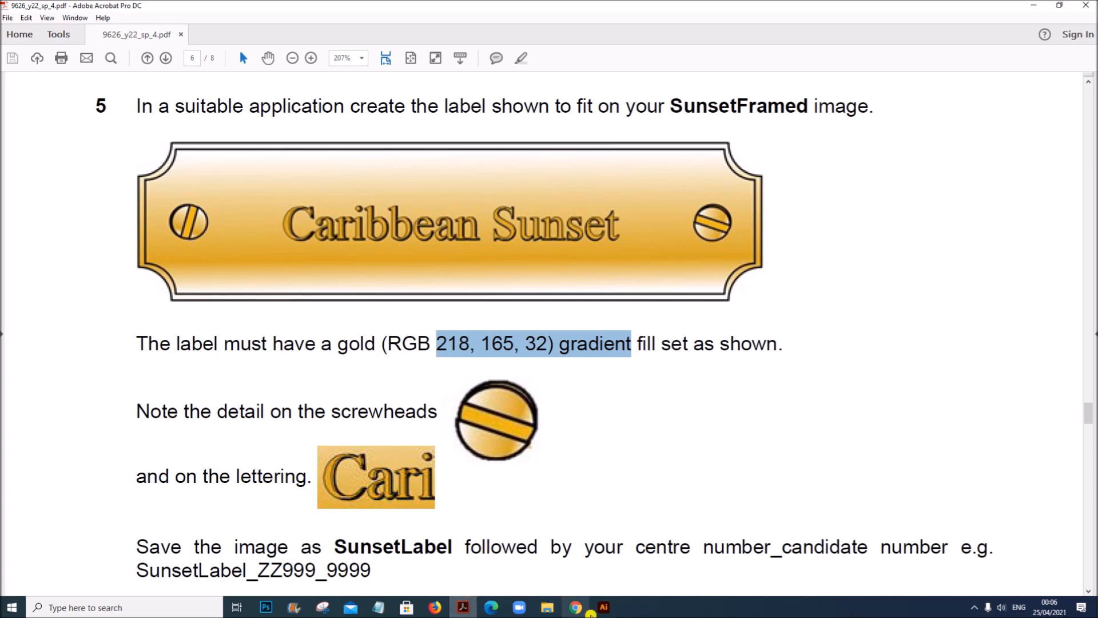
{"action": "left_click", "coordinate": [604, 607]}
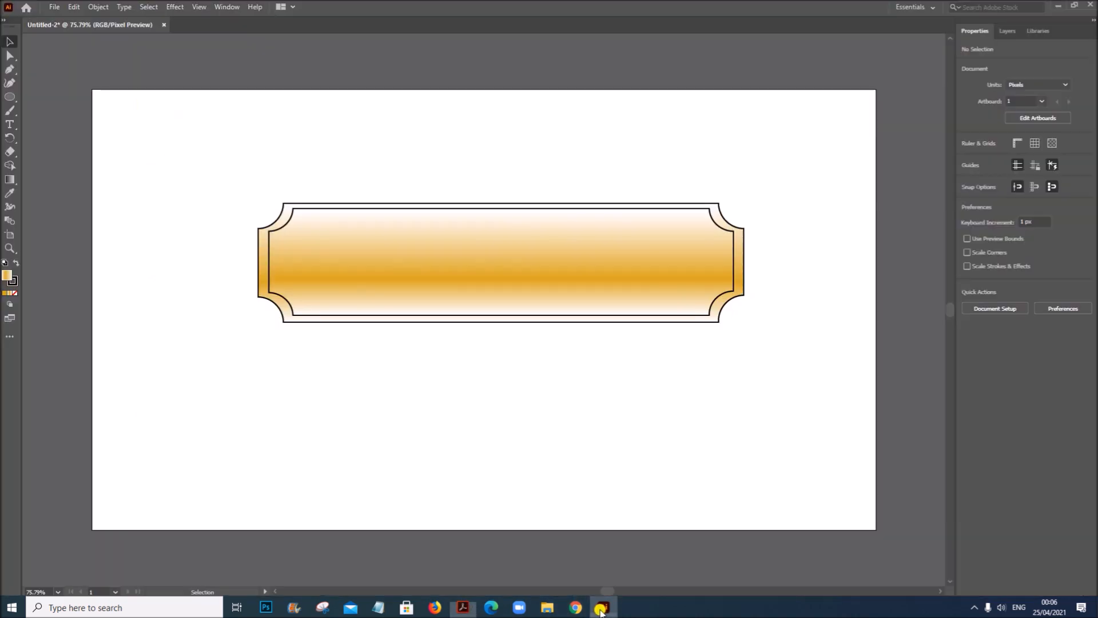
{"action": "left_click", "coordinate": [734, 262]}
{"action": "left_click_drag", "start_coordinate": [734, 261], "coordinate": [739, 263]}
{"action": "left_click_drag", "start_coordinate": [269, 262], "coordinate": [263, 262]}
{"action": "left_click", "coordinate": [798, 260]}
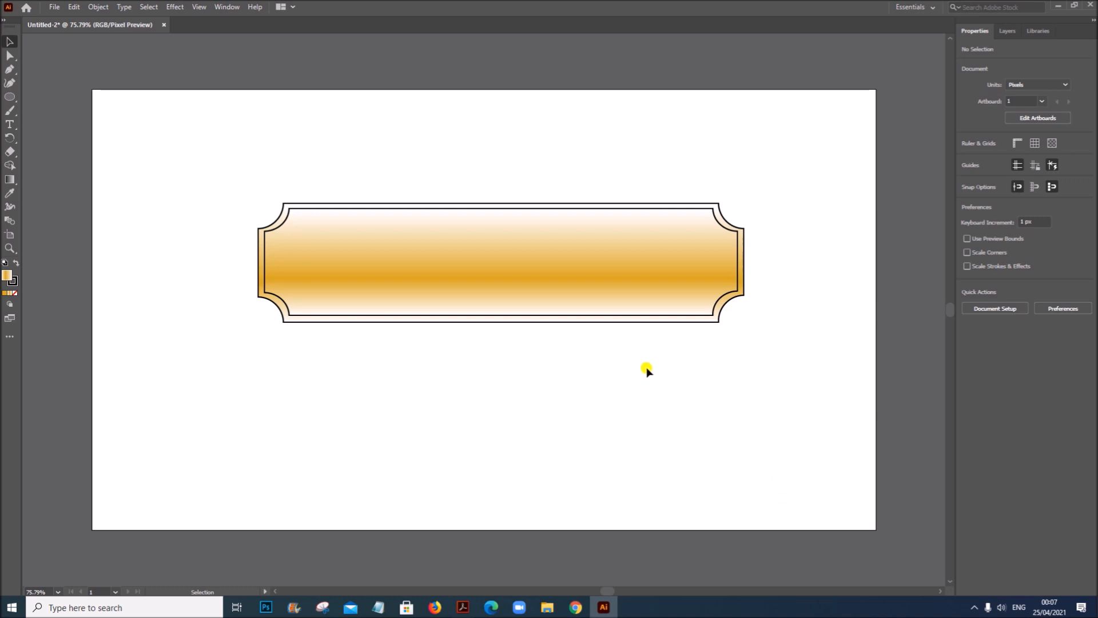
Check the screwhead detail in the task PDF and draw a gold gradient circle about 98 px in diameter left of the label.
{"action": "left_click", "coordinate": [466, 607]}
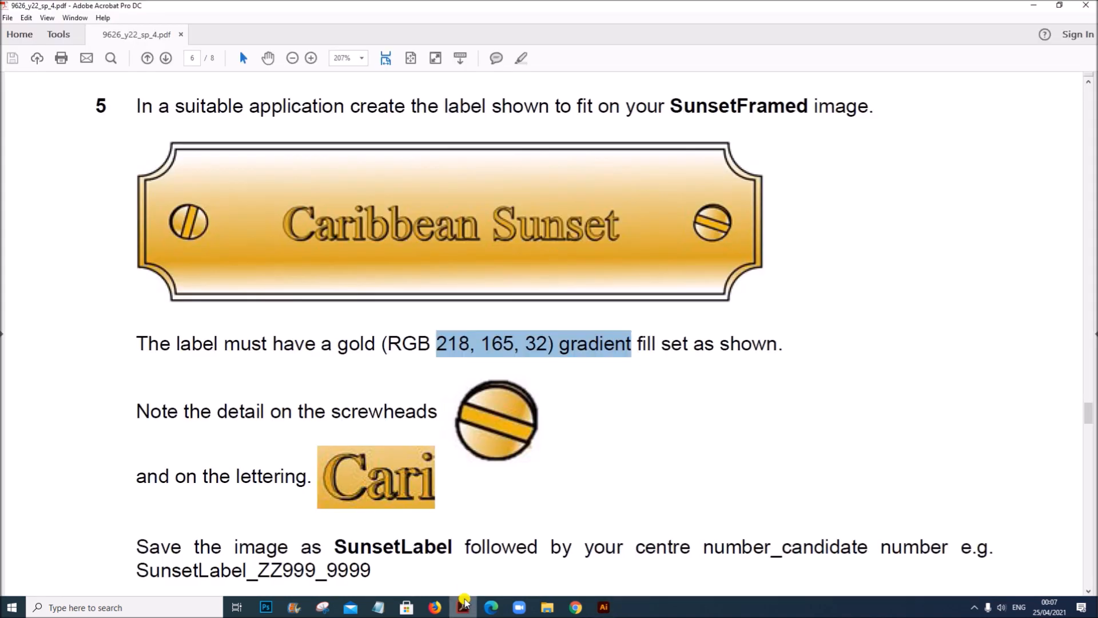
{"action": "scroll", "coordinate": [481, 429], "scroll_direction": "down", "scroll_amount": 1}
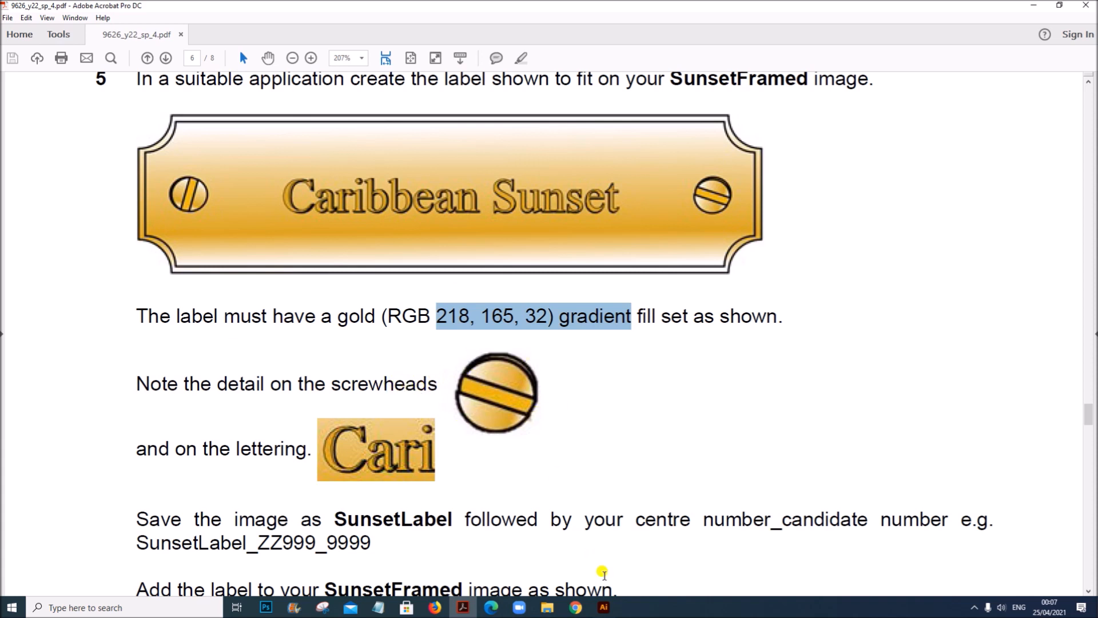
{"action": "left_click", "coordinate": [603, 607]}
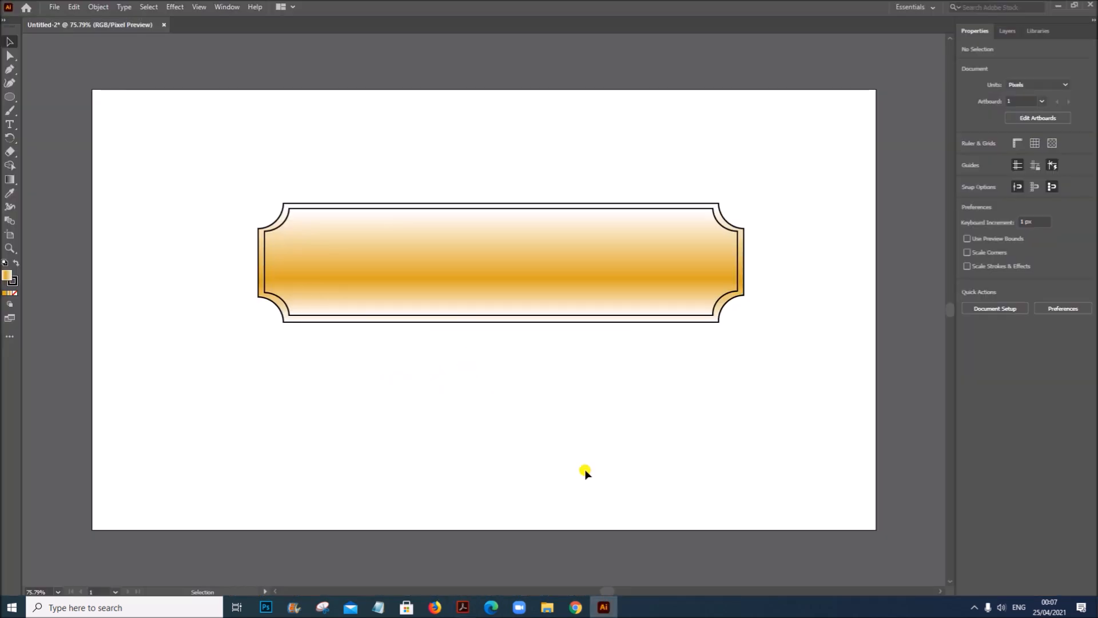
{"action": "left_click", "coordinate": [10, 96]}
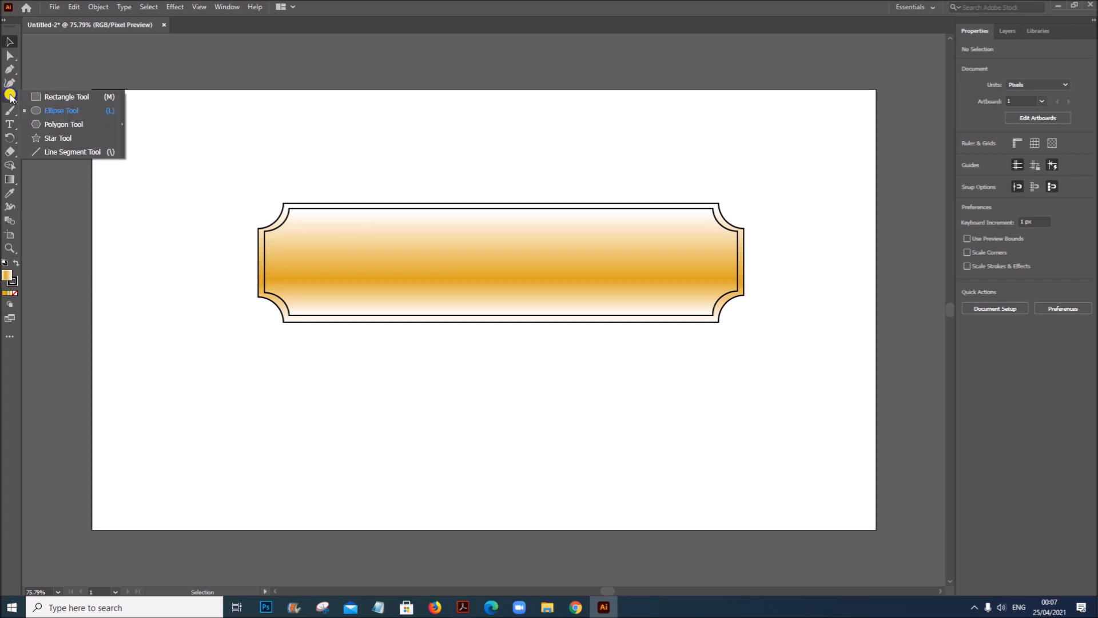
{"action": "left_click", "coordinate": [59, 110]}
{"action": "left_click_drag", "start_coordinate": [128, 172], "coordinate": [185, 221]}
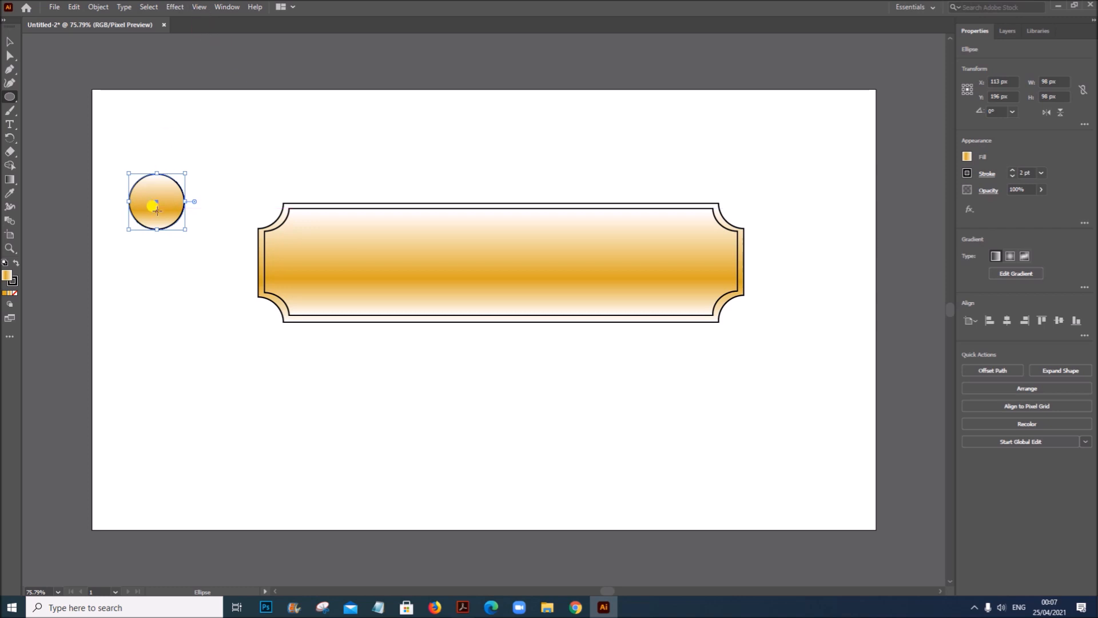
Apply a 3D Extrude & Bevel effect to the gold circle with a custom rotation of -3°, -5° and 4°.
{"action": "left_click", "coordinate": [175, 7]}
{"action": "mouse_move", "coordinate": [206, 73]}
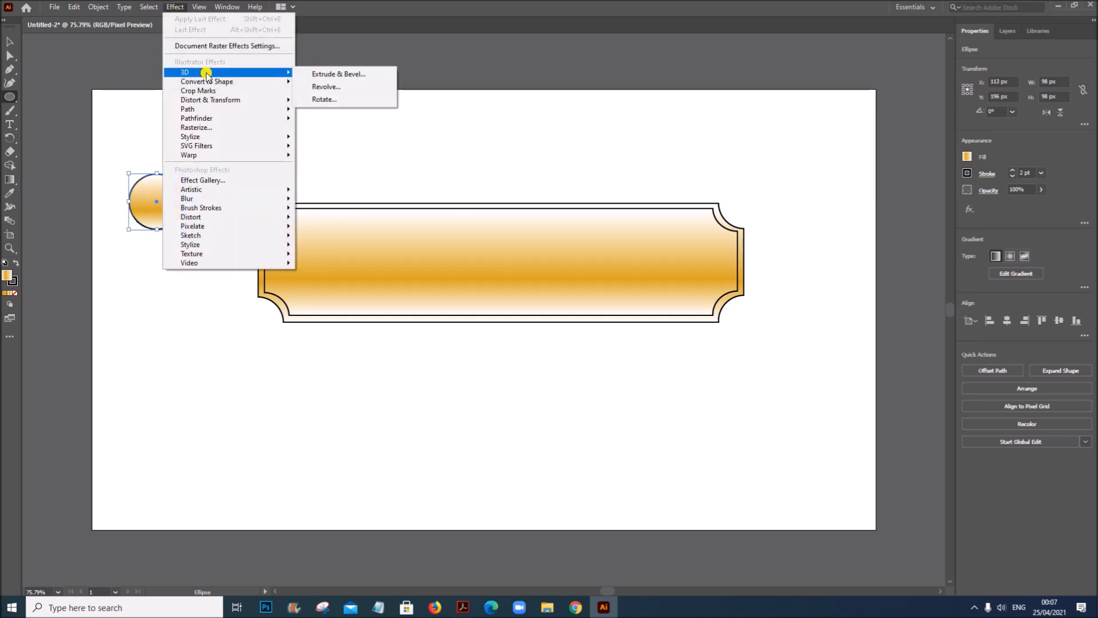
{"action": "left_click", "coordinate": [329, 75]}
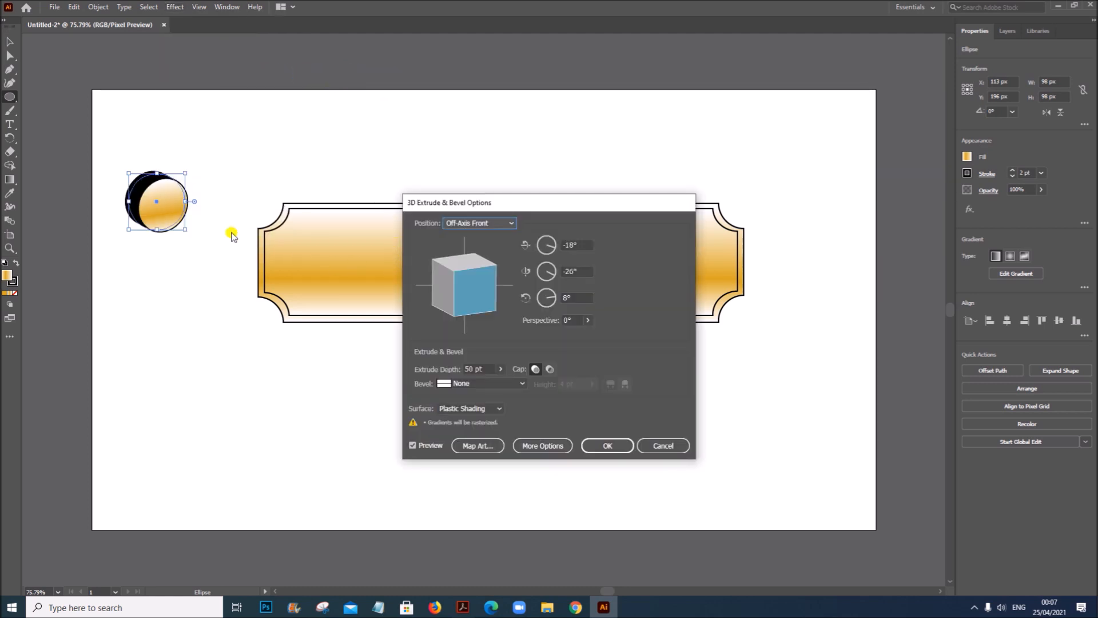
{"action": "left_click_drag", "start_coordinate": [458, 279], "coordinate": [455, 281]}
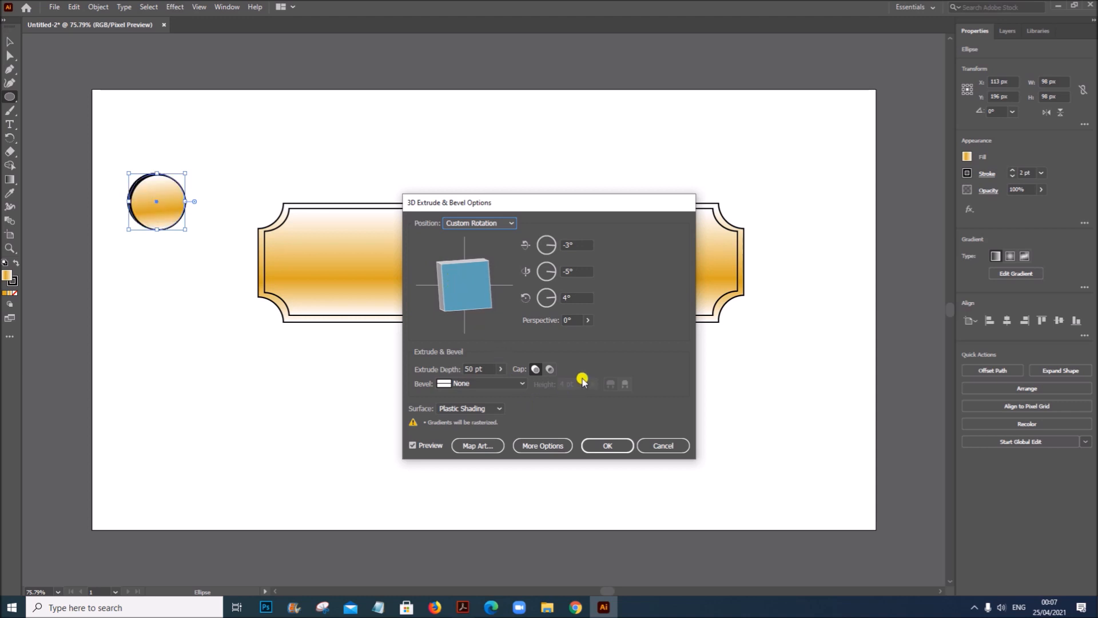
{"action": "left_click", "coordinate": [627, 448]}
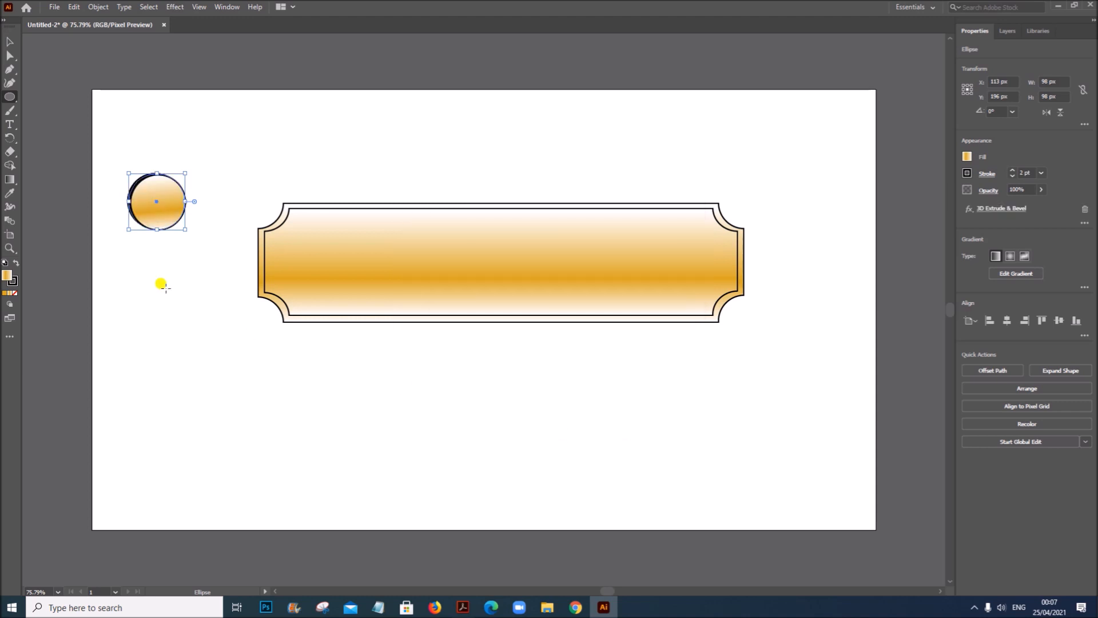
Move the circle below the label's left end and place a narrow vertical gold rectangle across its centre as the screw slot.
{"action": "left_click", "coordinate": [14, 42]}
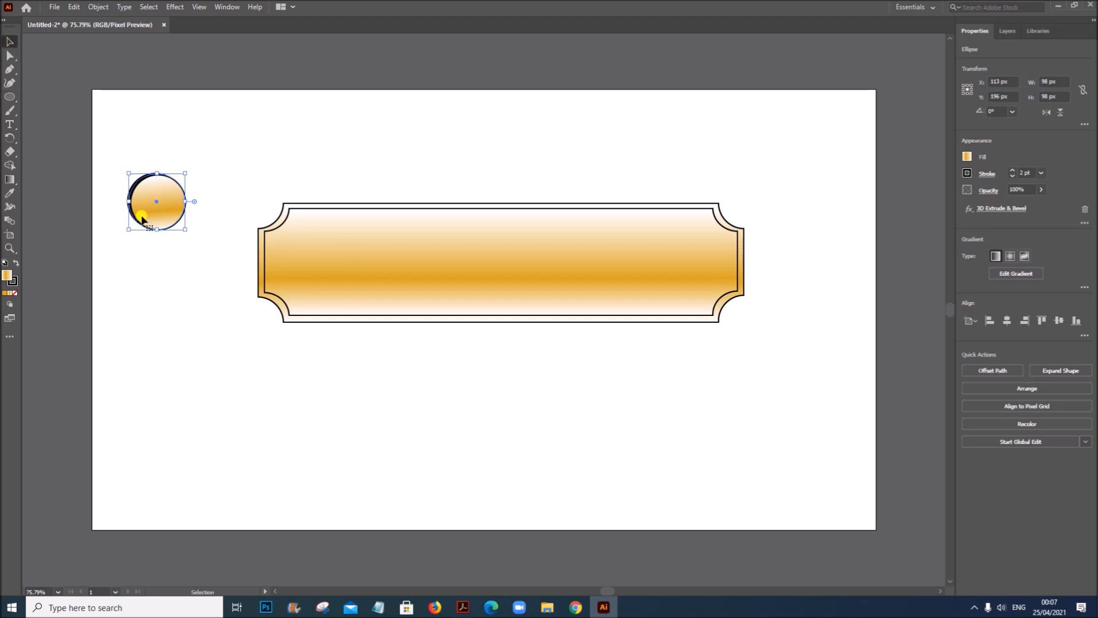
{"action": "left_click_drag", "start_coordinate": [159, 218], "coordinate": [212, 361]}
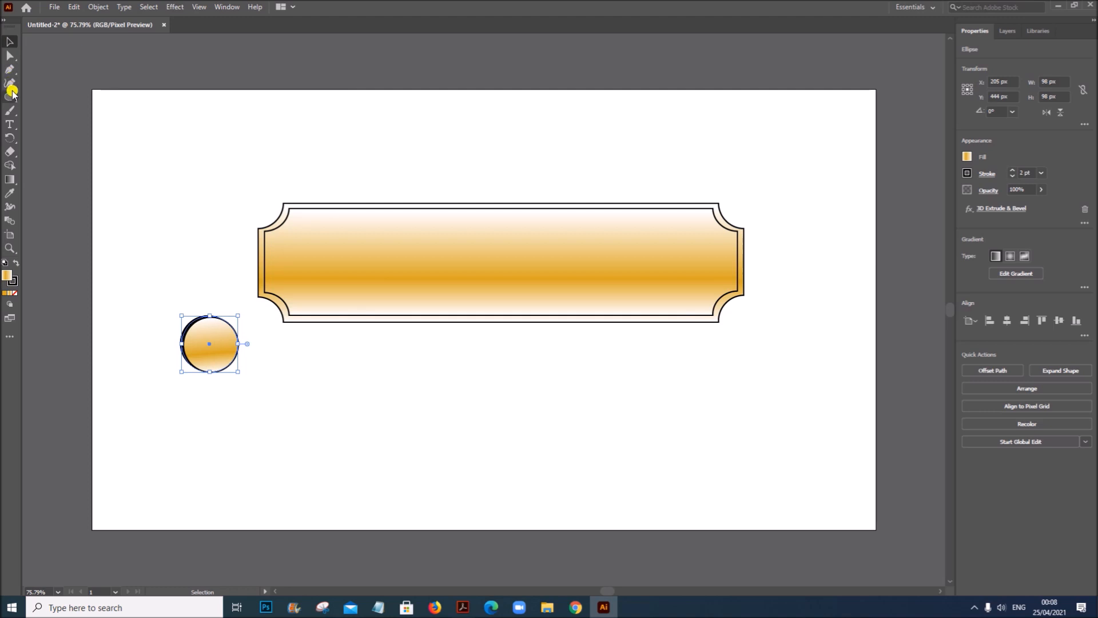
{"action": "left_click_drag", "start_coordinate": [12, 102], "coordinate": [43, 101]}
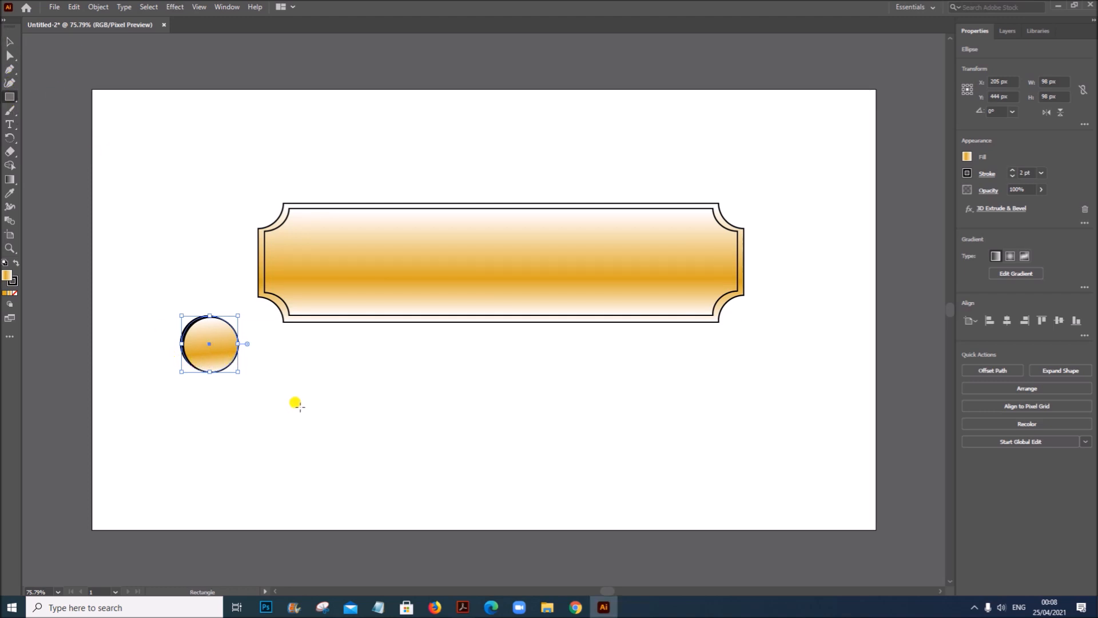
{"action": "left_click_drag", "start_coordinate": [308, 399], "coordinate": [317, 445]}
{"action": "left_click", "coordinate": [9, 42]}
{"action": "left_click_drag", "start_coordinate": [313, 436], "coordinate": [211, 369]}
{"action": "left_click", "coordinate": [403, 483]}
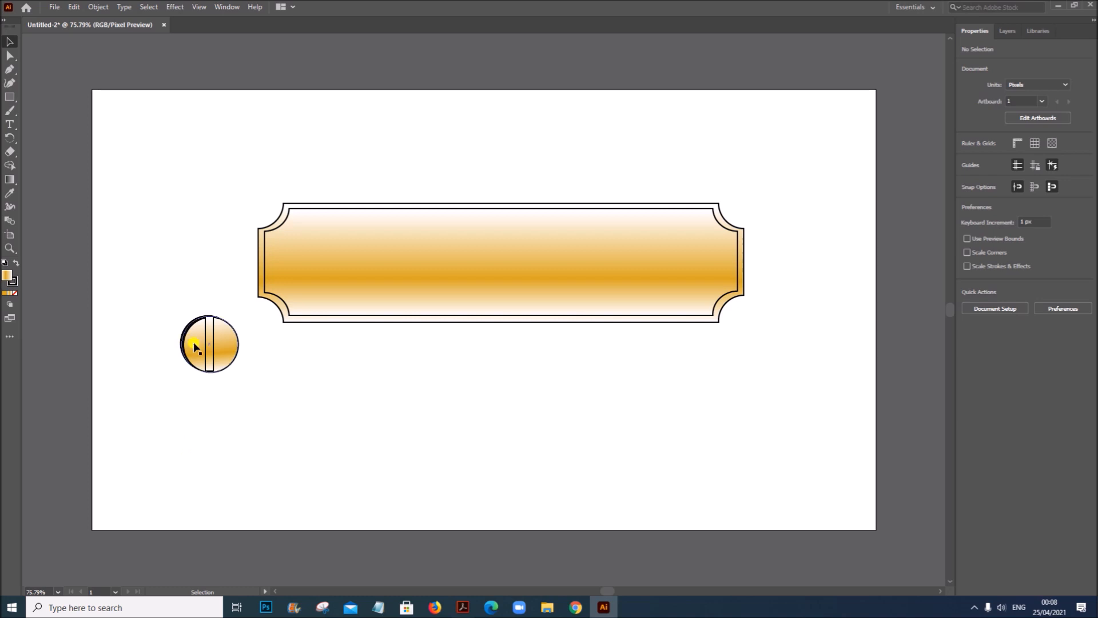
Group the circle with its slot and move the screwhead onto the left end of the label.
{"action": "left_click_drag", "start_coordinate": [177, 300], "coordinate": [246, 393]}
{"action": "right_click", "coordinate": [207, 350]}
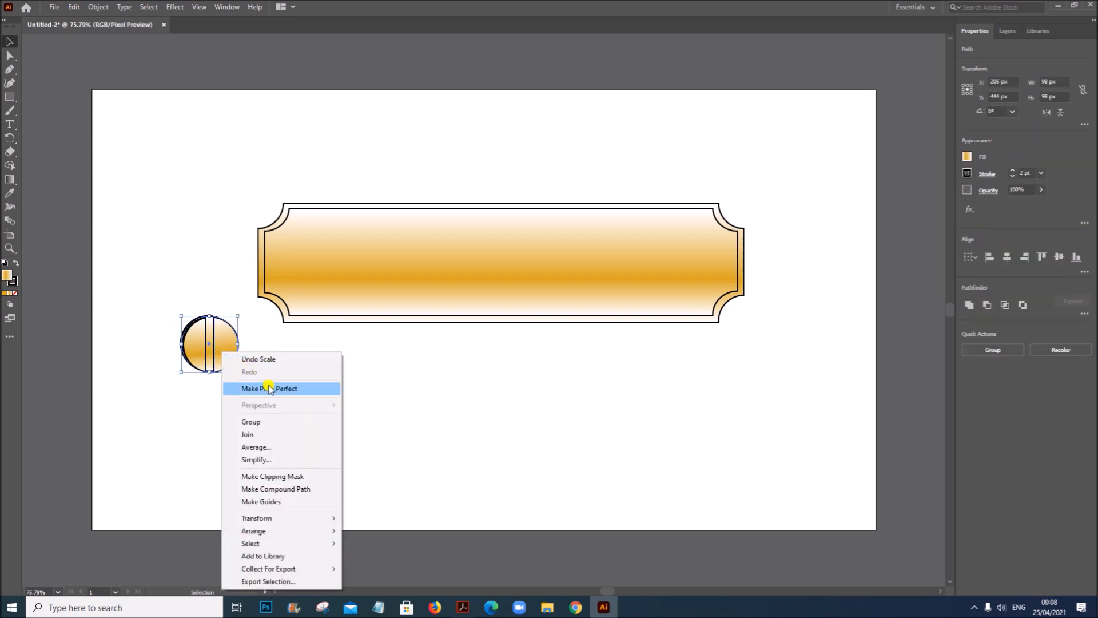
{"action": "left_click", "coordinate": [278, 420]}
{"action": "left_click", "coordinate": [345, 428]}
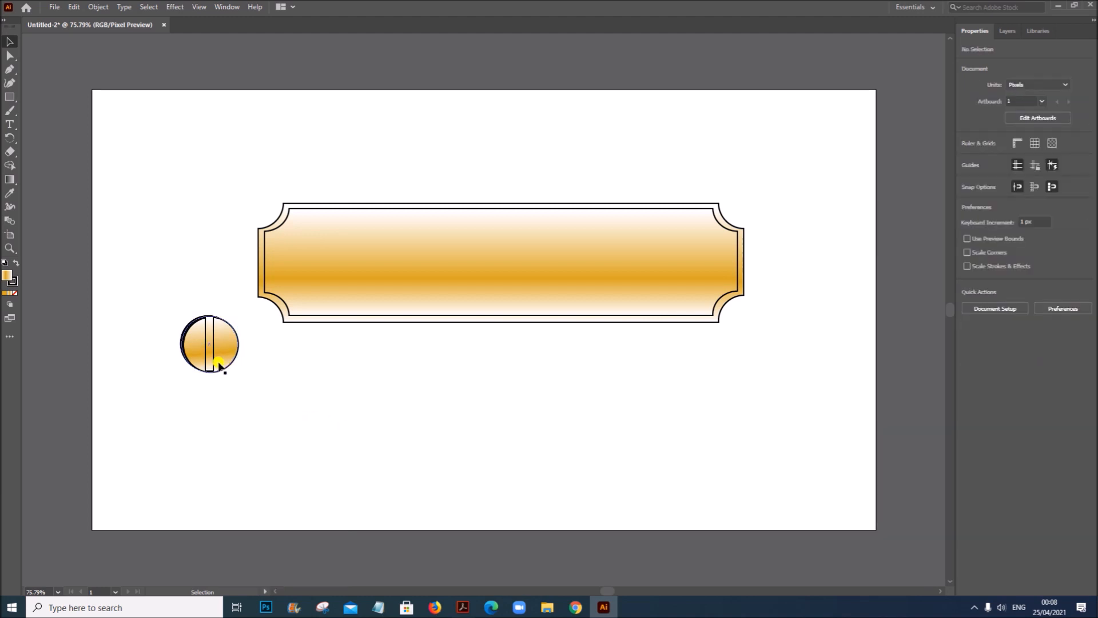
{"action": "left_click_drag", "start_coordinate": [220, 363], "coordinate": [313, 282]}
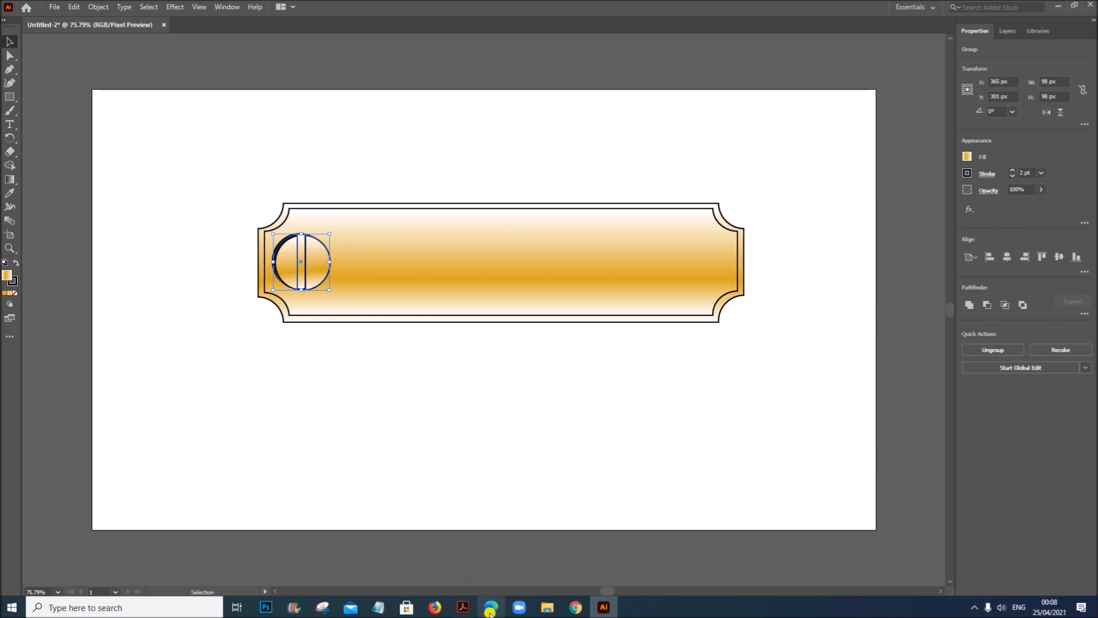
Check the screwheads in the task PDF, tilt the left screwhead to about 341° and shrink it to about 59 px wide.
{"action": "left_click", "coordinate": [462, 607]}
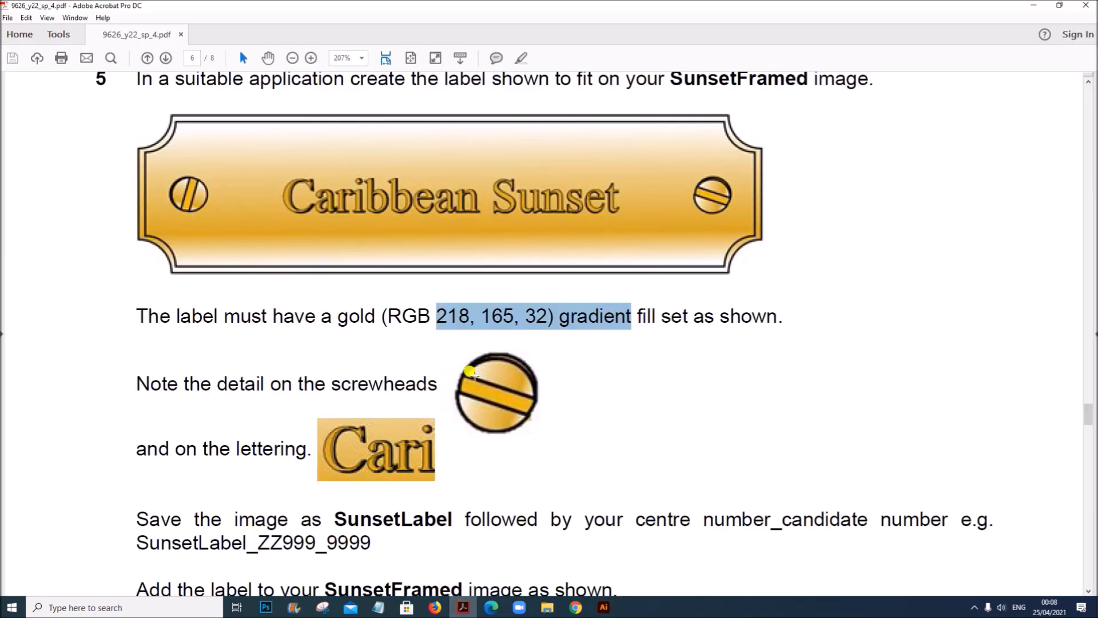
{"action": "left_click", "coordinate": [603, 607]}
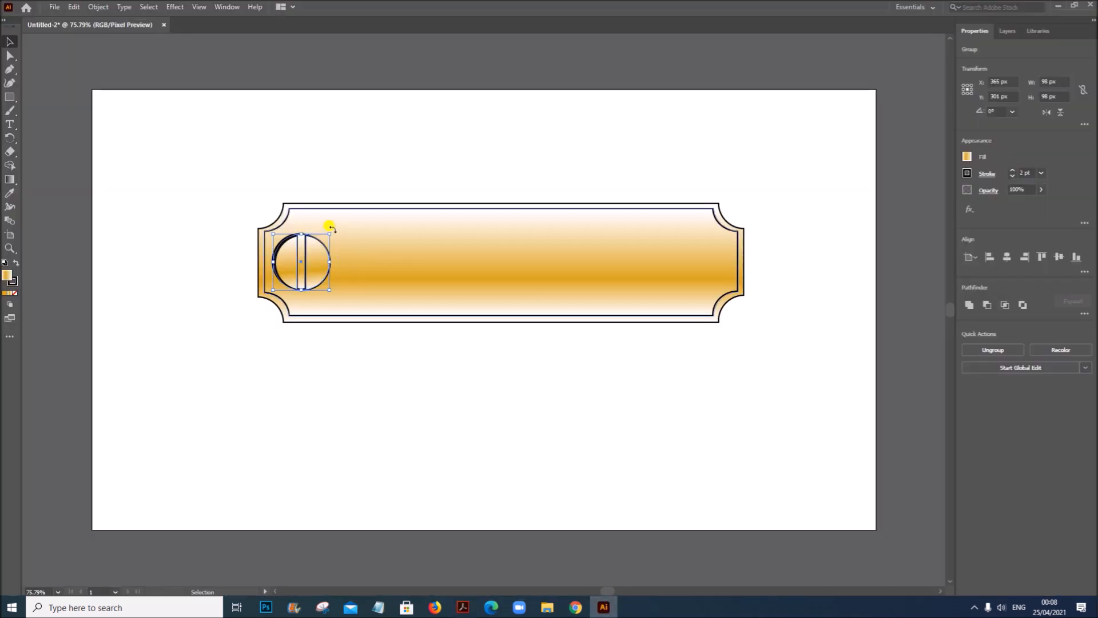
{"action": "left_click_drag", "start_coordinate": [330, 226], "coordinate": [313, 267]}
{"action": "left_click", "coordinate": [399, 392]}
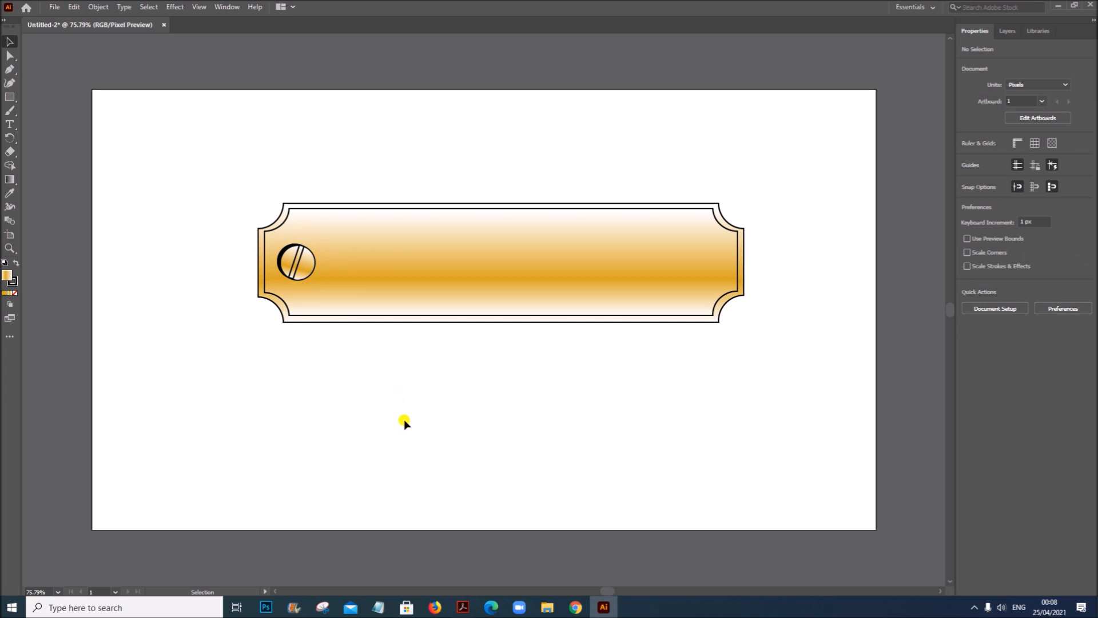
{"action": "left_click", "coordinate": [307, 268]}
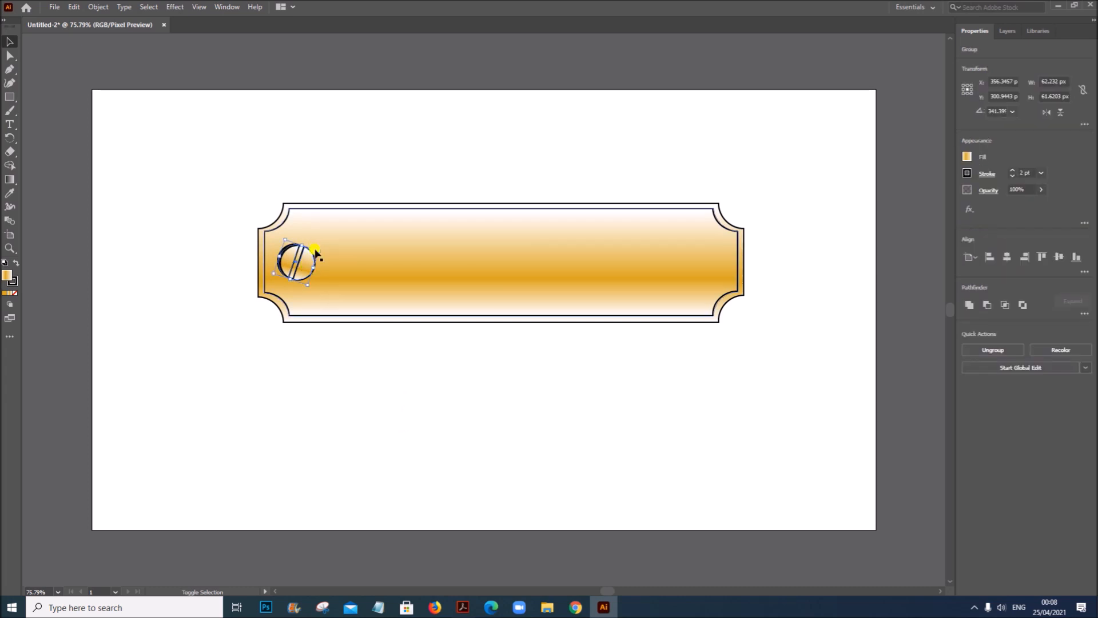
{"action": "left_click_drag", "start_coordinate": [320, 251], "coordinate": [318, 252]}
{"action": "left_click", "coordinate": [333, 330]}
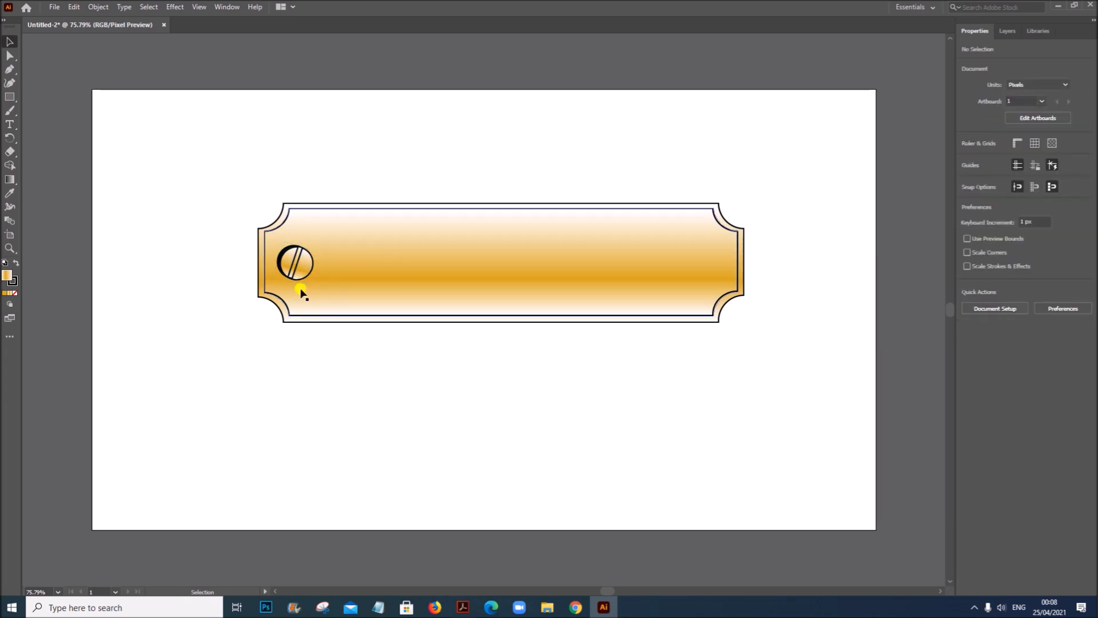
Place a copy of the screwhead at the right end of the label.
{"action": "key", "text": "a"}
{"action": "left_click", "coordinate": [301, 269]}
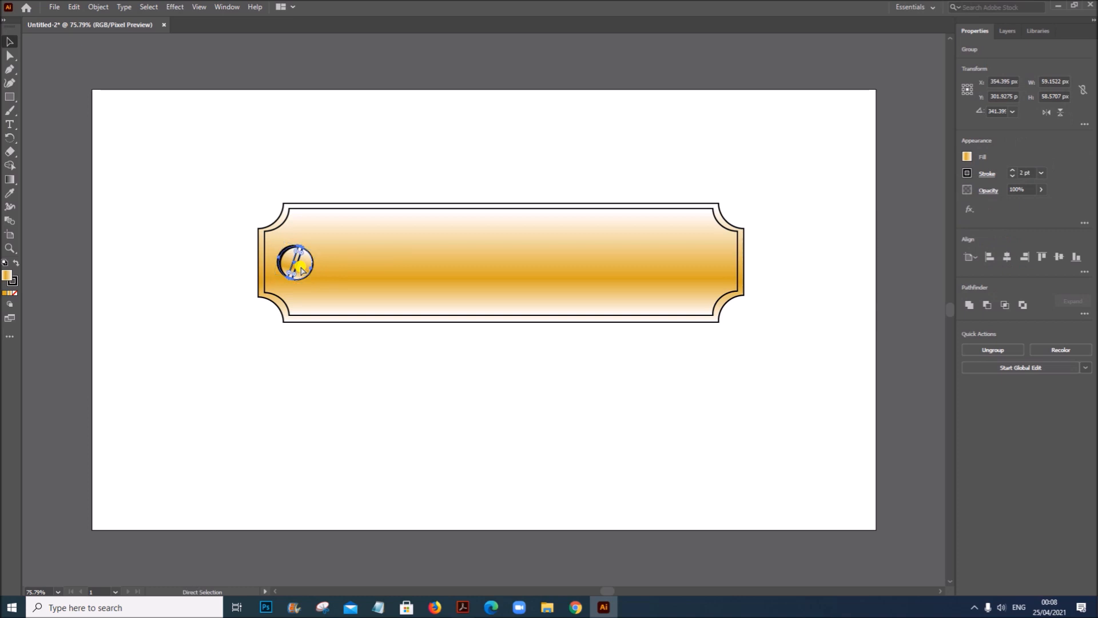
{"action": "key", "text": "v"}
{"action": "left_click_drag", "start_coordinate": [302, 269], "coordinate": [709, 264]}
{"action": "left_click", "coordinate": [619, 380]}
Check the right screwhead in the task PDF and rotate the copy so its slot slopes down to the right.
{"action": "left_click", "coordinate": [463, 607]}
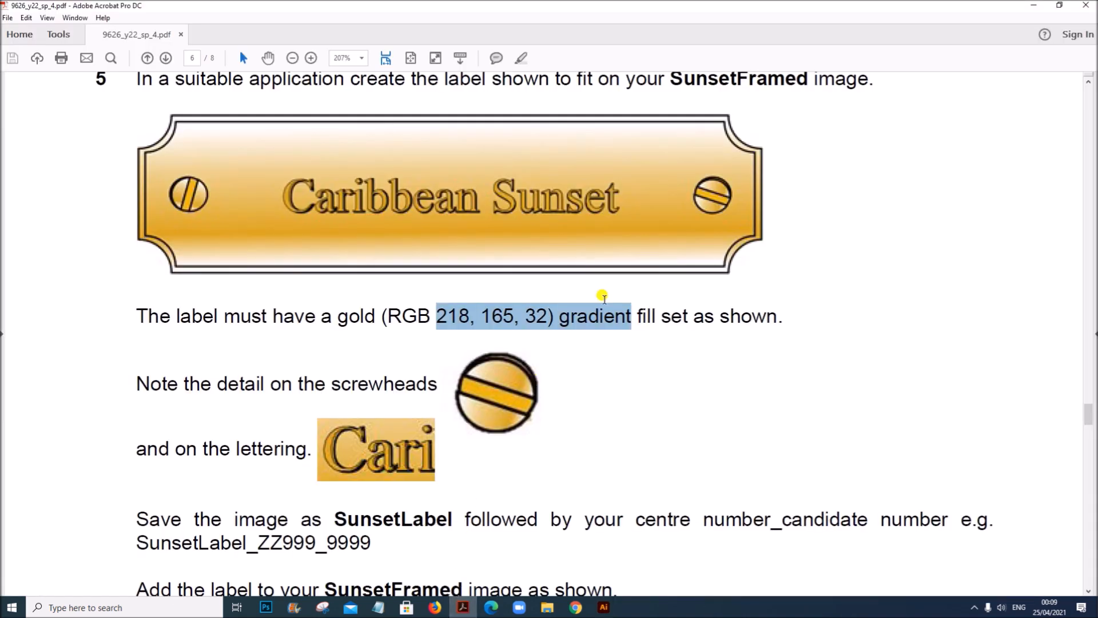
{"action": "left_click", "coordinate": [603, 606]}
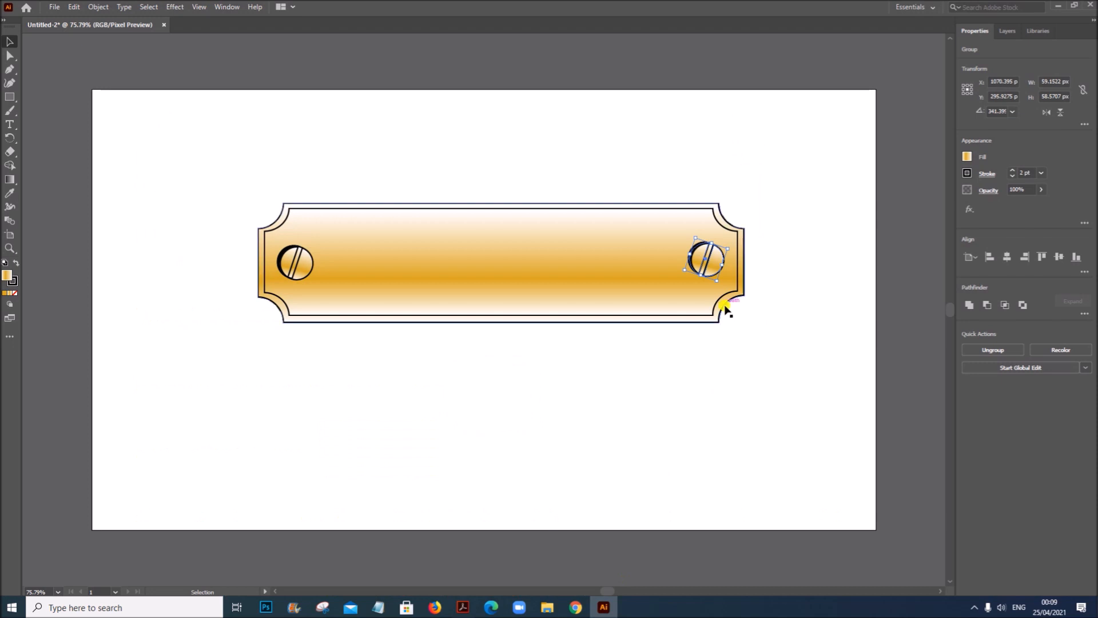
{"action": "left_click_drag", "start_coordinate": [724, 276], "coordinate": [731, 246]}
{"action": "left_click", "coordinate": [781, 281]}
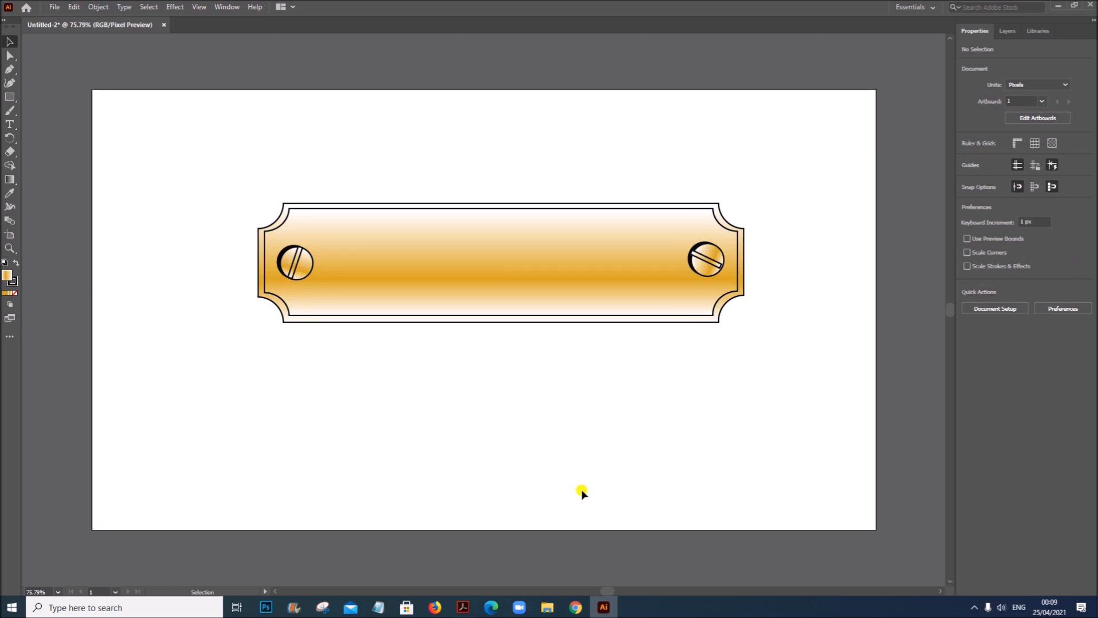
Check the lettering detail in the task PDF and add the text "Caribbean Sunset" below the label in Illustrator.
{"action": "left_click", "coordinate": [463, 607]}
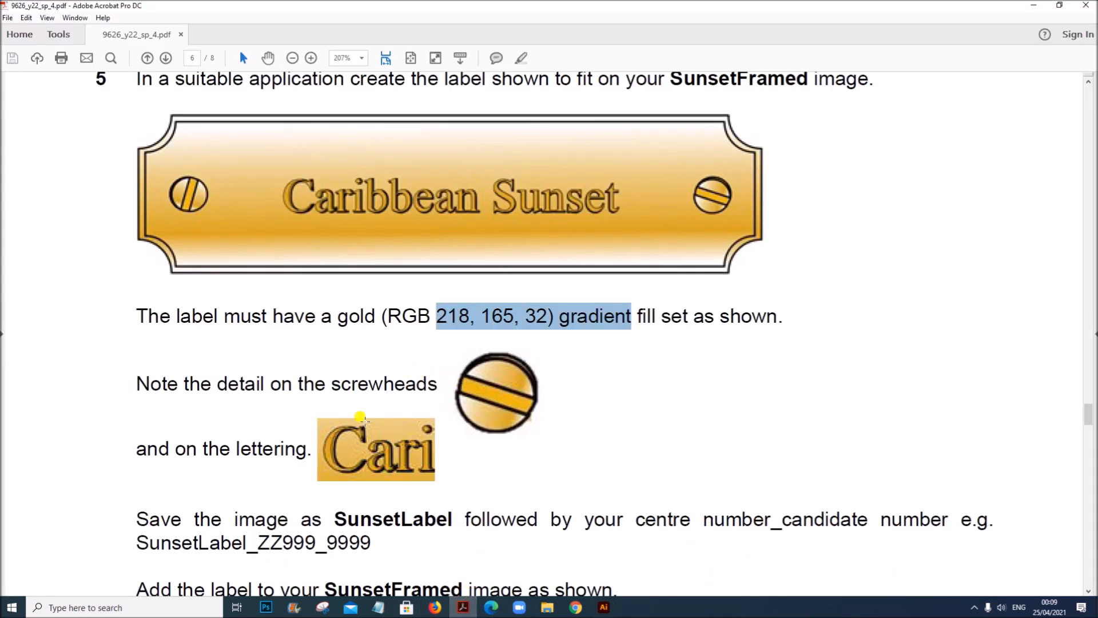
{"action": "scroll", "coordinate": [363, 416], "scroll_direction": "down", "scroll_amount": 4}
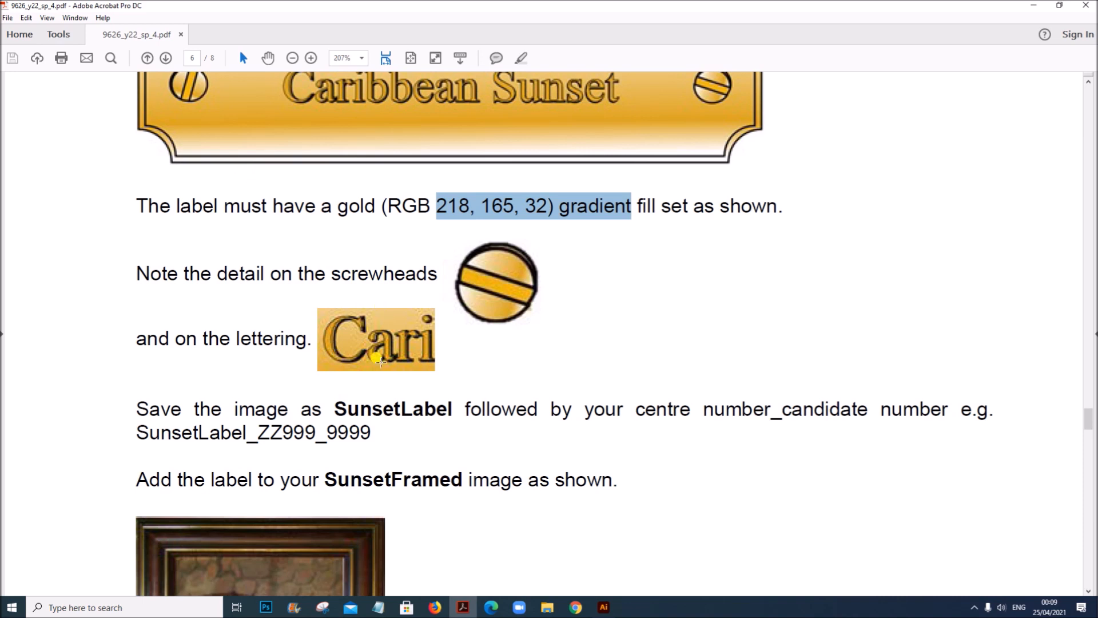
{"action": "scroll", "coordinate": [378, 343], "scroll_direction": "up", "scroll_amount": 2}
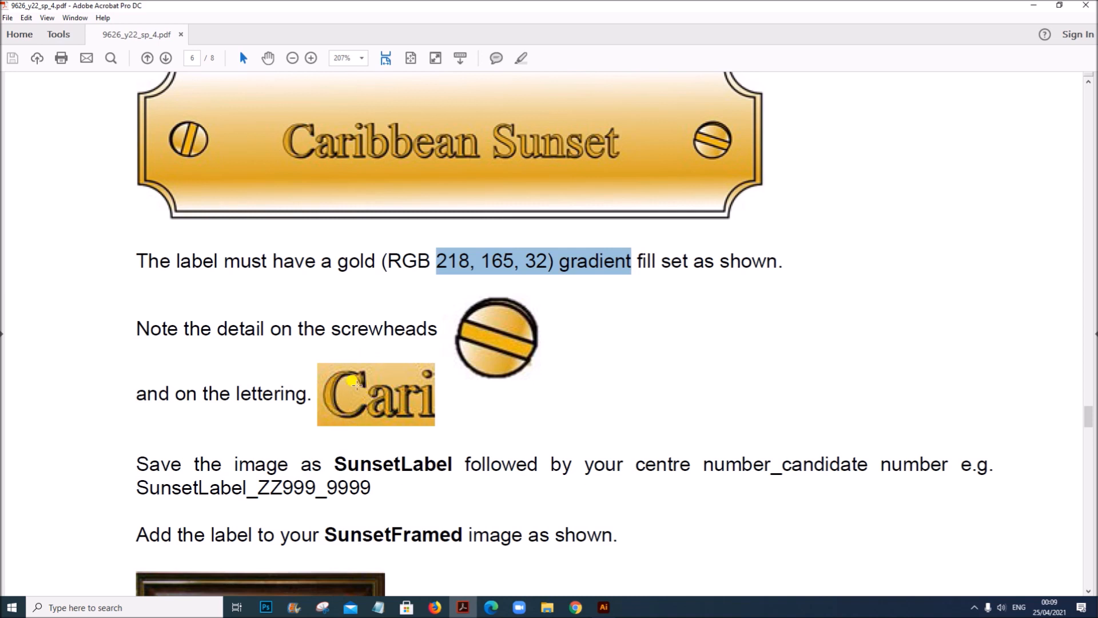
{"action": "scroll", "coordinate": [377, 378], "scroll_direction": "up", "scroll_amount": 2}
{"action": "left_click_drag", "start_coordinate": [277, 165], "coordinate": [638, 223]}
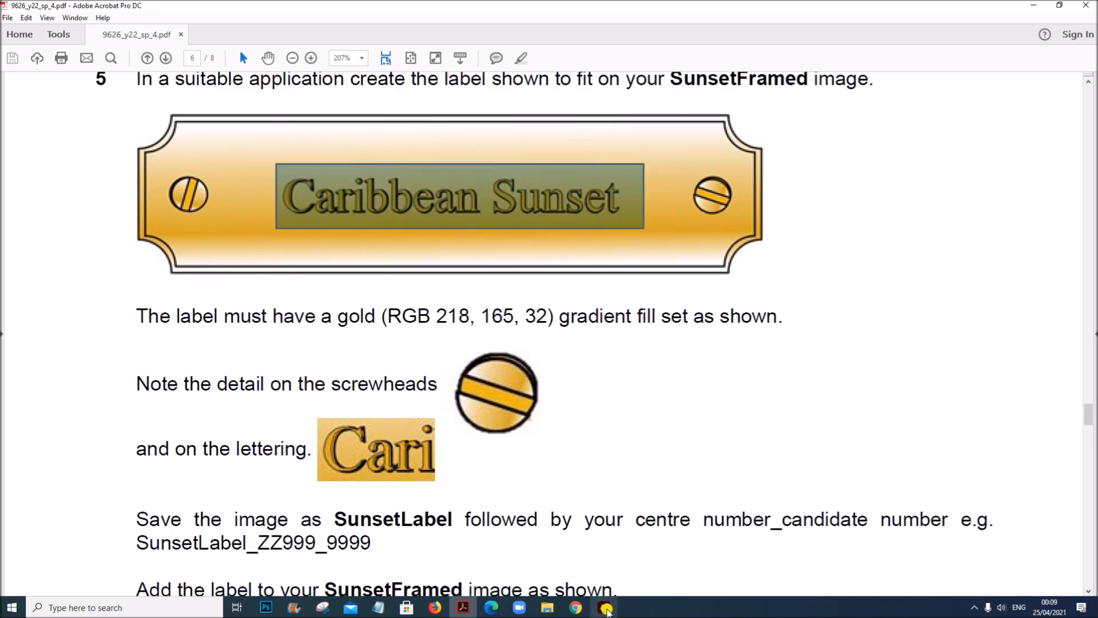
{"action": "left_click", "coordinate": [604, 607]}
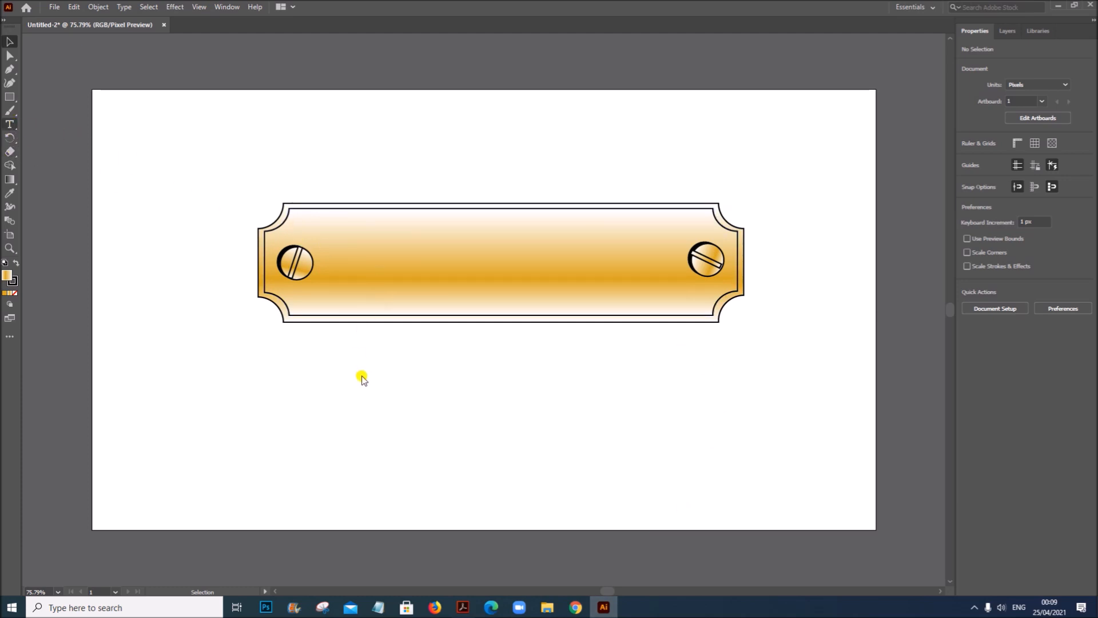
{"action": "left_click", "coordinate": [17, 126]}
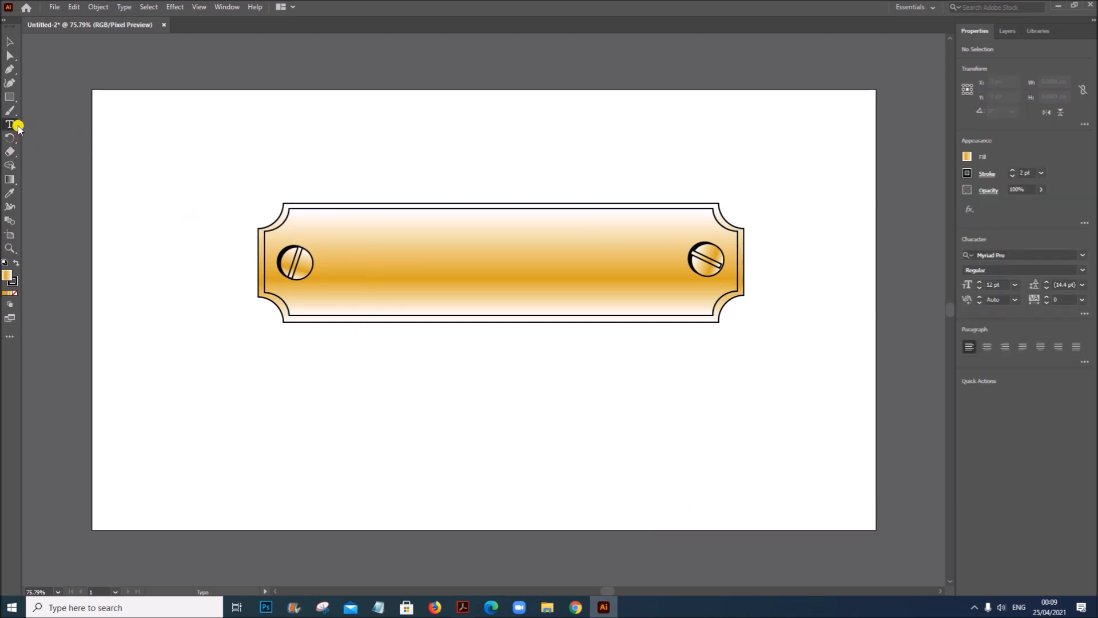
{"action": "left_click", "coordinate": [360, 369]}
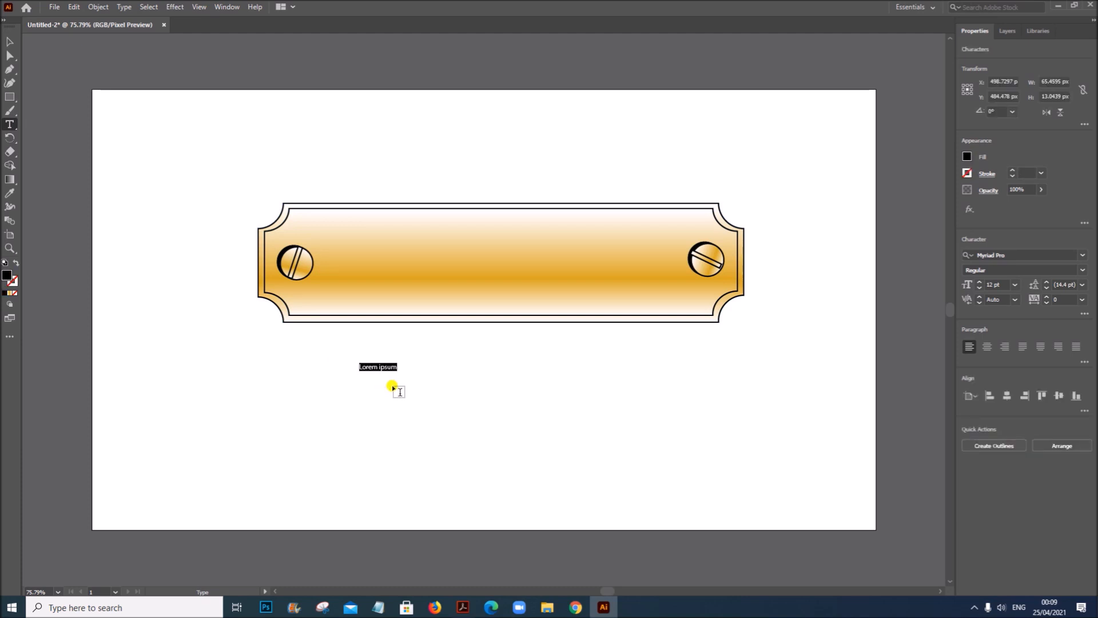
{"action": "left_click", "coordinate": [463, 607]}
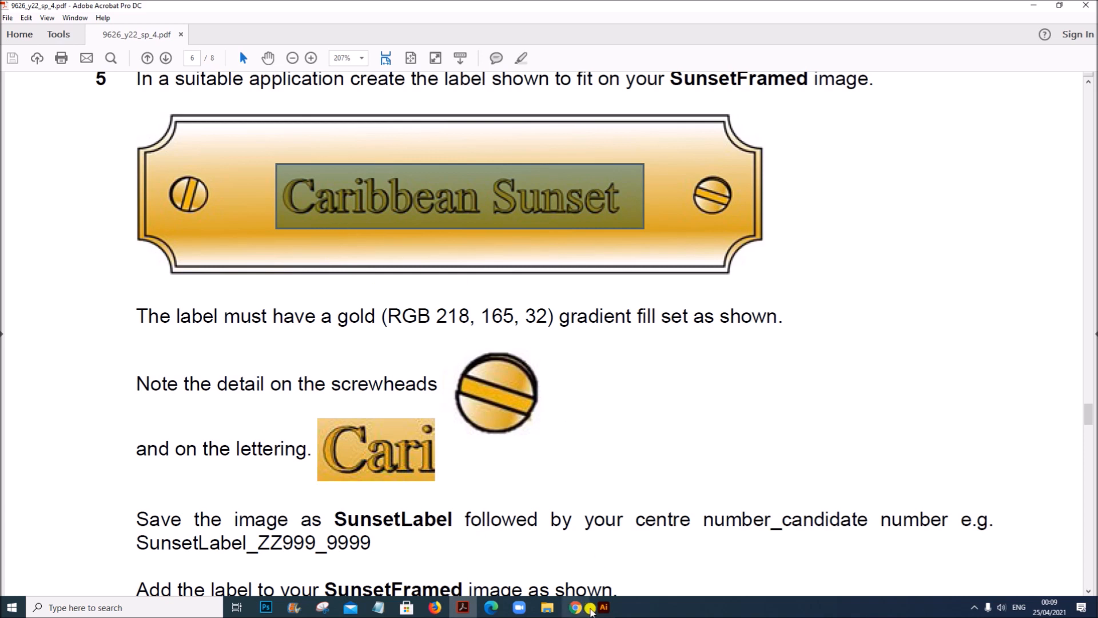
{"action": "left_click", "coordinate": [603, 606]}
{"action": "type", "text": "q"}
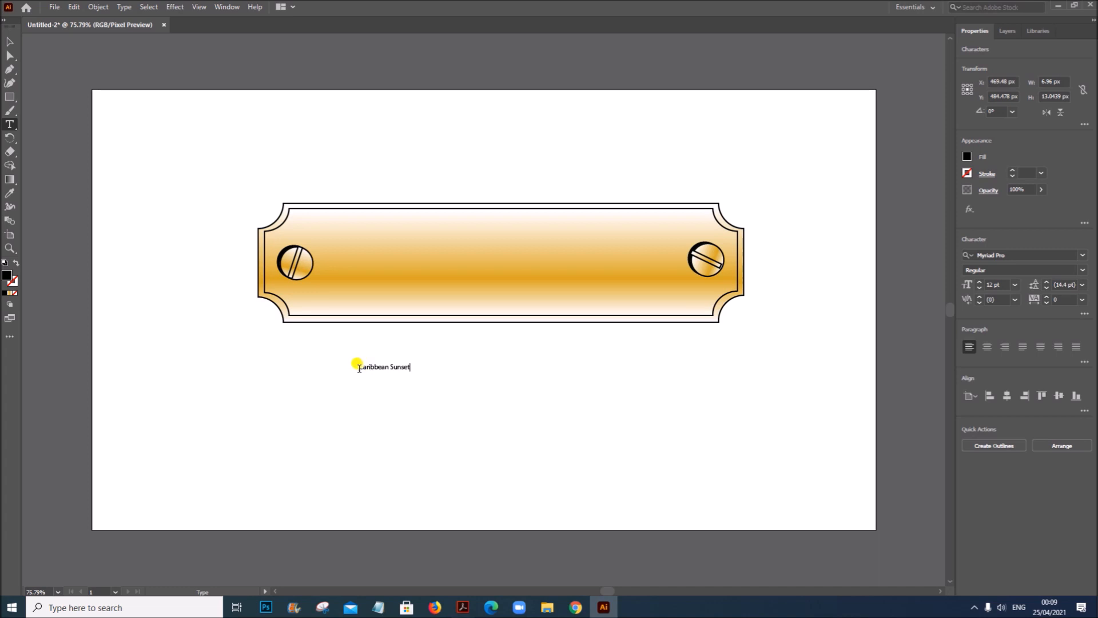
Set the "Caribbean Sunset" text to Times New Roman at 72 pt.
{"action": "left_click_drag", "start_coordinate": [358, 366], "coordinate": [411, 366]}
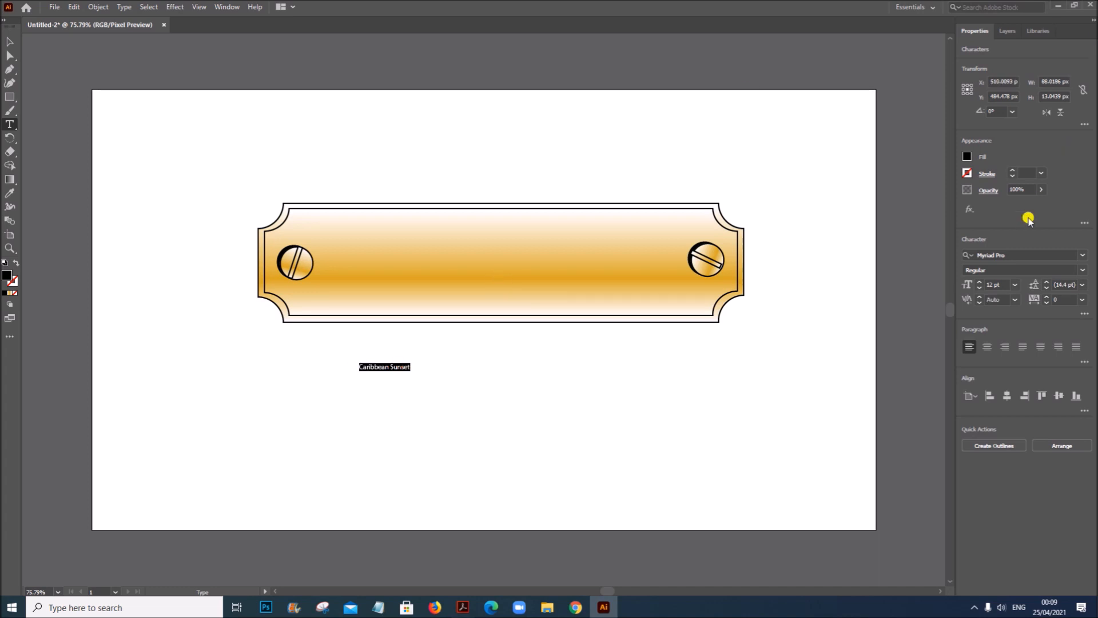
{"action": "left_click", "coordinate": [1054, 253]}
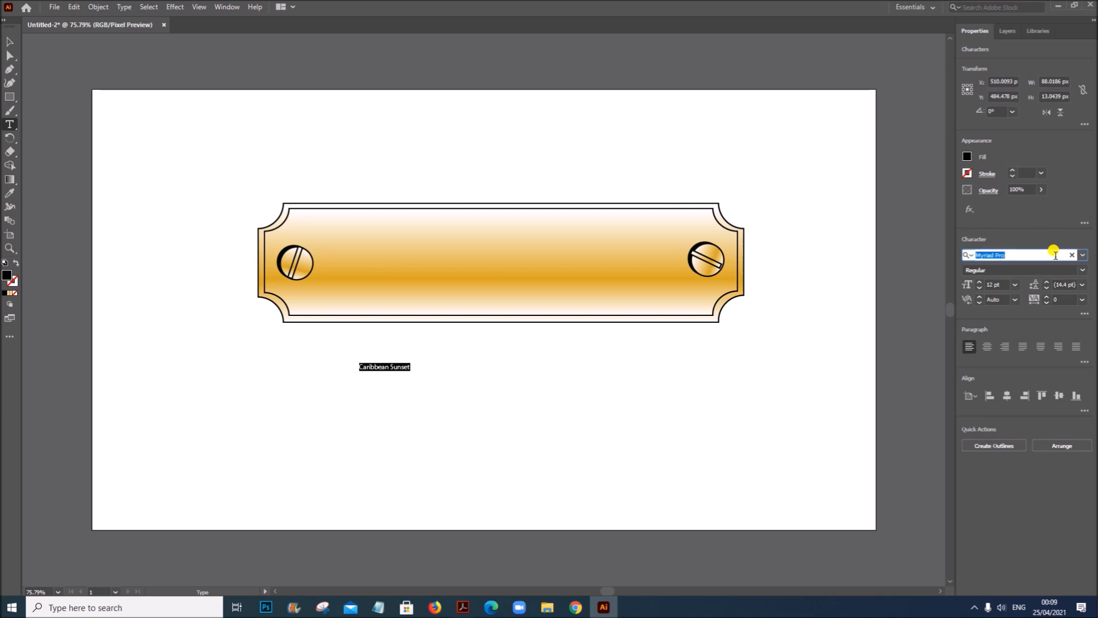
{"action": "type", "text": "Times"}
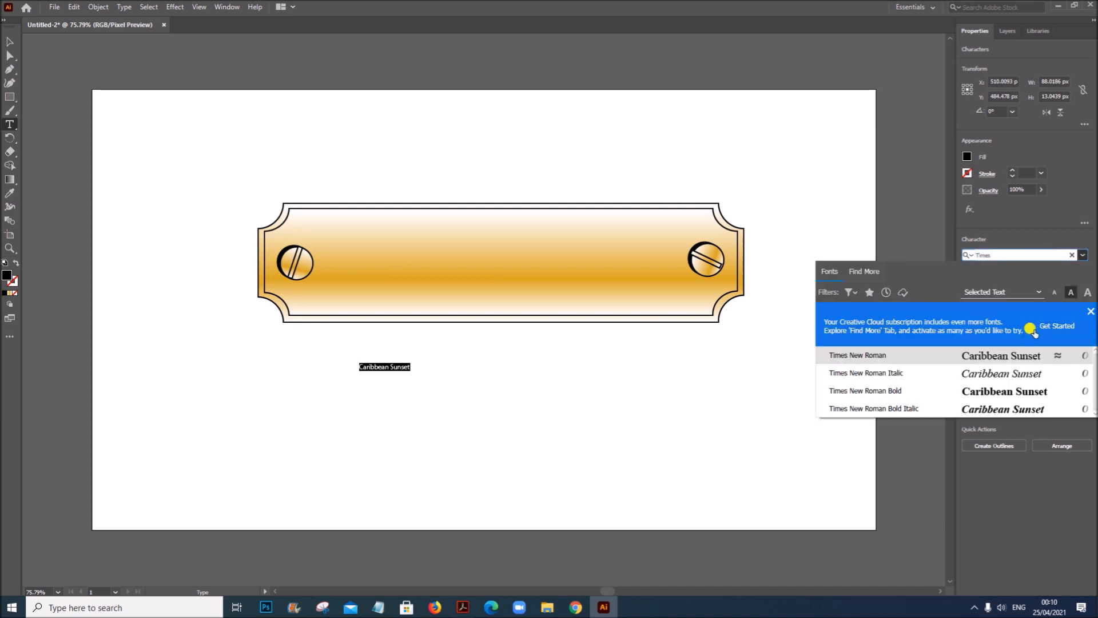
{"action": "left_click", "coordinate": [878, 359]}
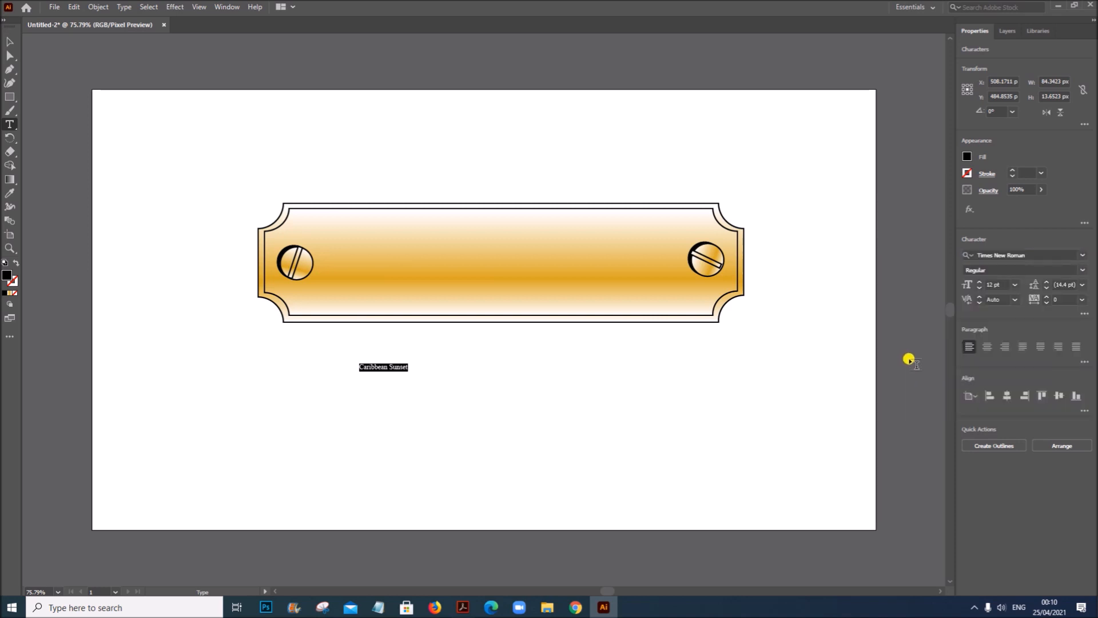
{"action": "left_click", "coordinate": [1013, 286]}
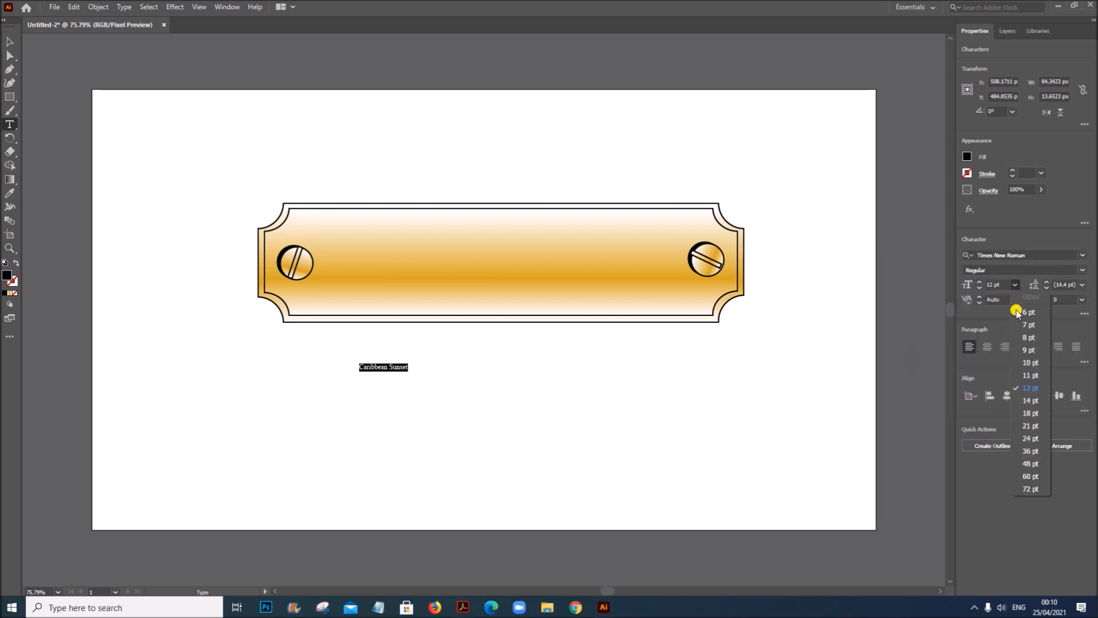
{"action": "left_click", "coordinate": [1031, 489]}
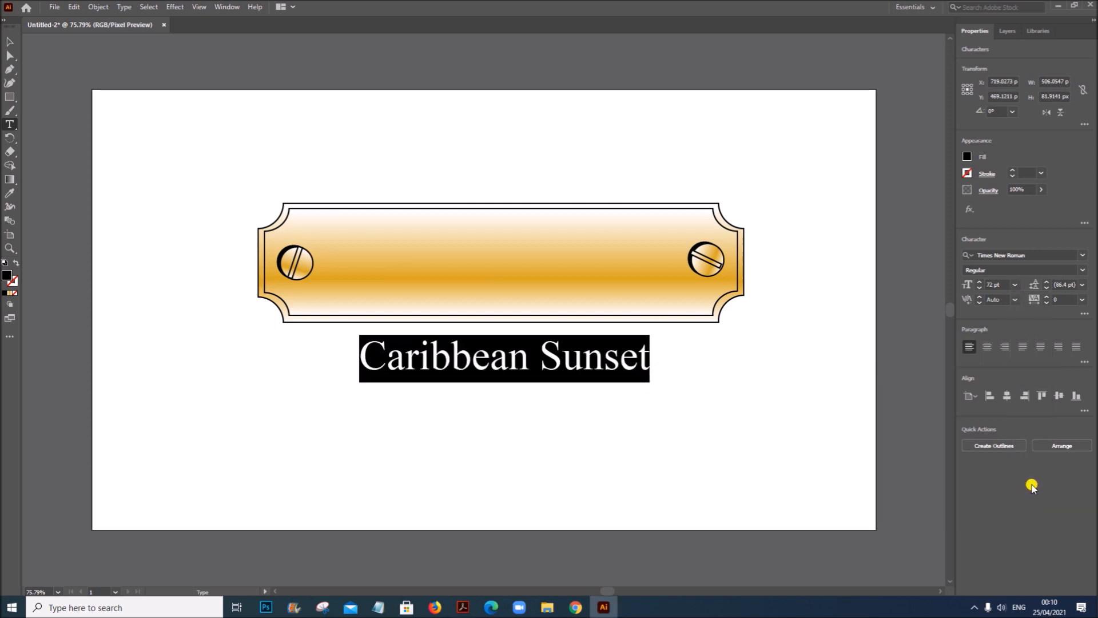
Set the "Caribbean Sunset" text size to 100 pt and centre the text roughly below the gold label.
{"action": "left_click", "coordinate": [992, 283]}
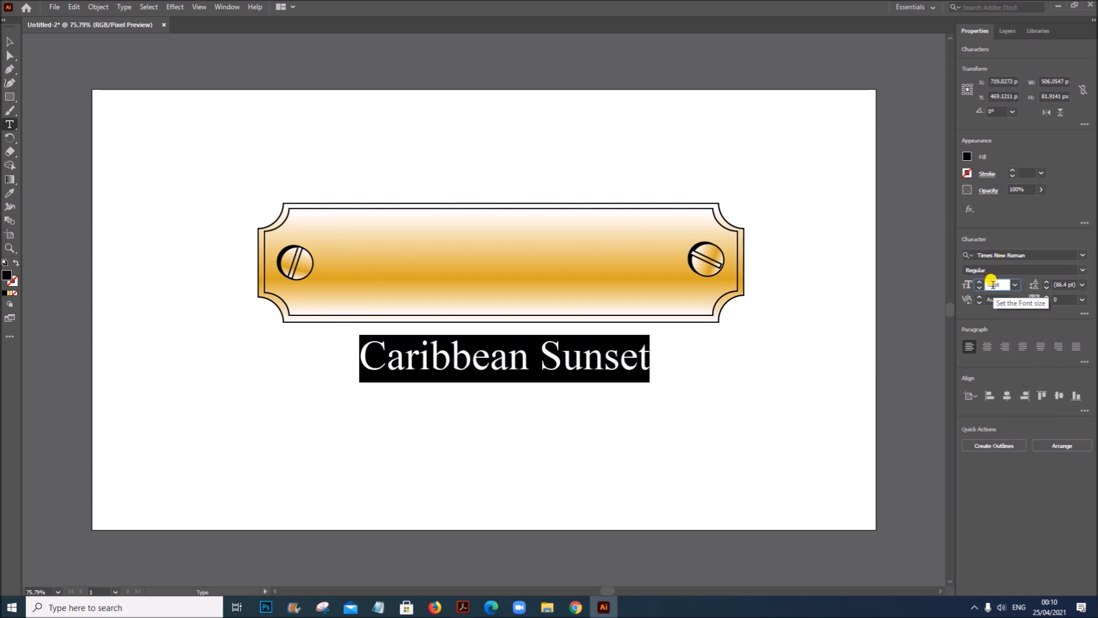
{"action": "left_click_drag", "start_coordinate": [993, 284], "coordinate": [983, 283]}
{"action": "type", "text": "100"}
{"action": "key", "text": "Return"}
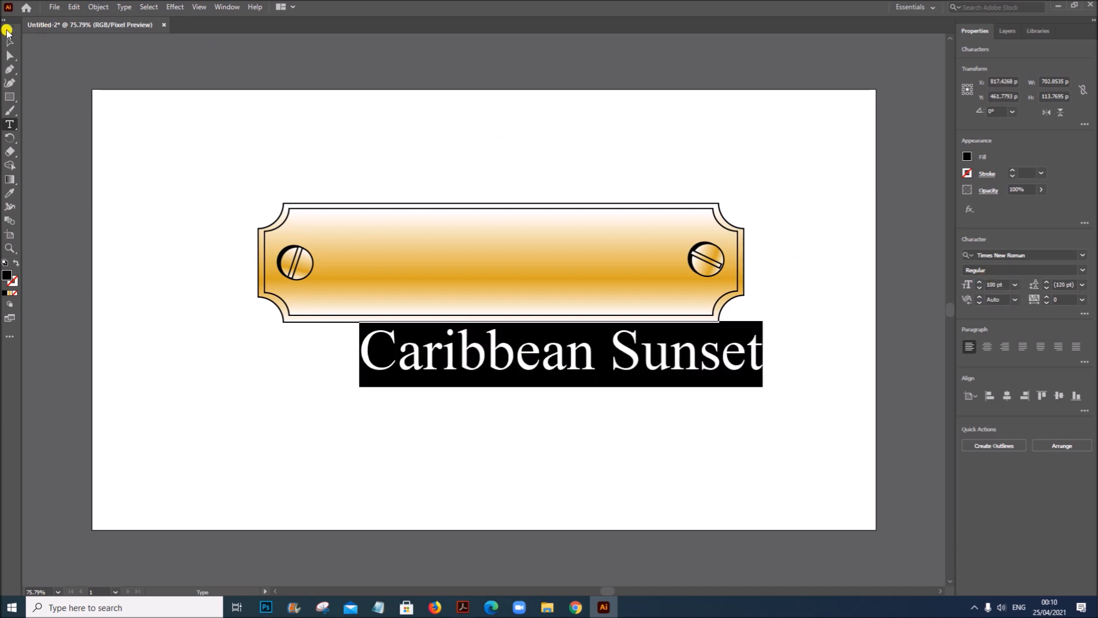
{"action": "left_click", "coordinate": [10, 41]}
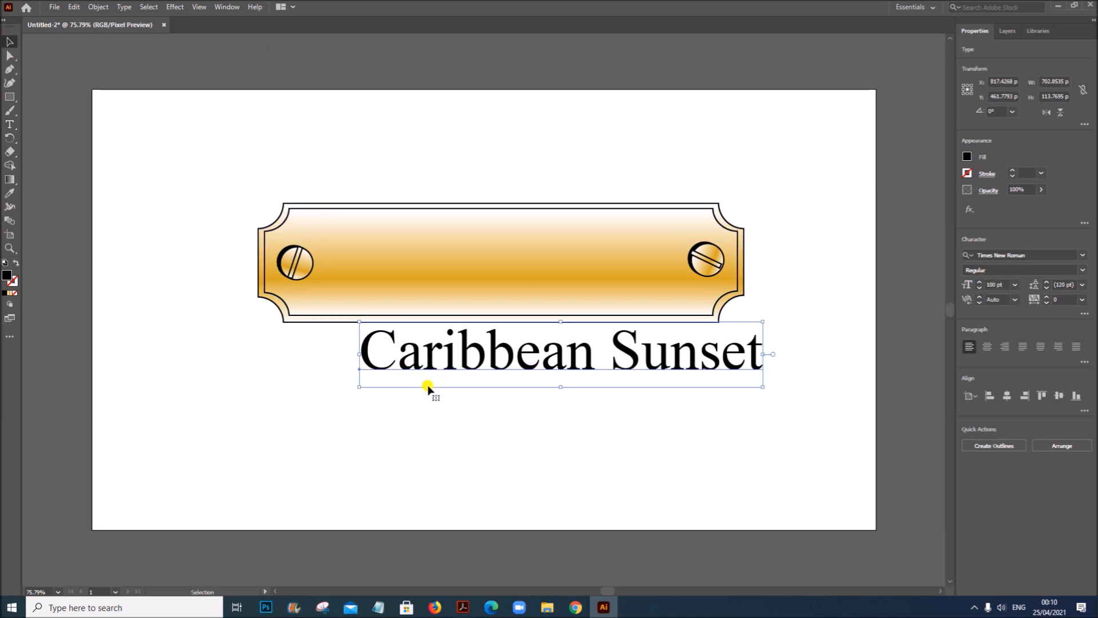
{"action": "left_click_drag", "start_coordinate": [428, 387], "coordinate": [360, 391]}
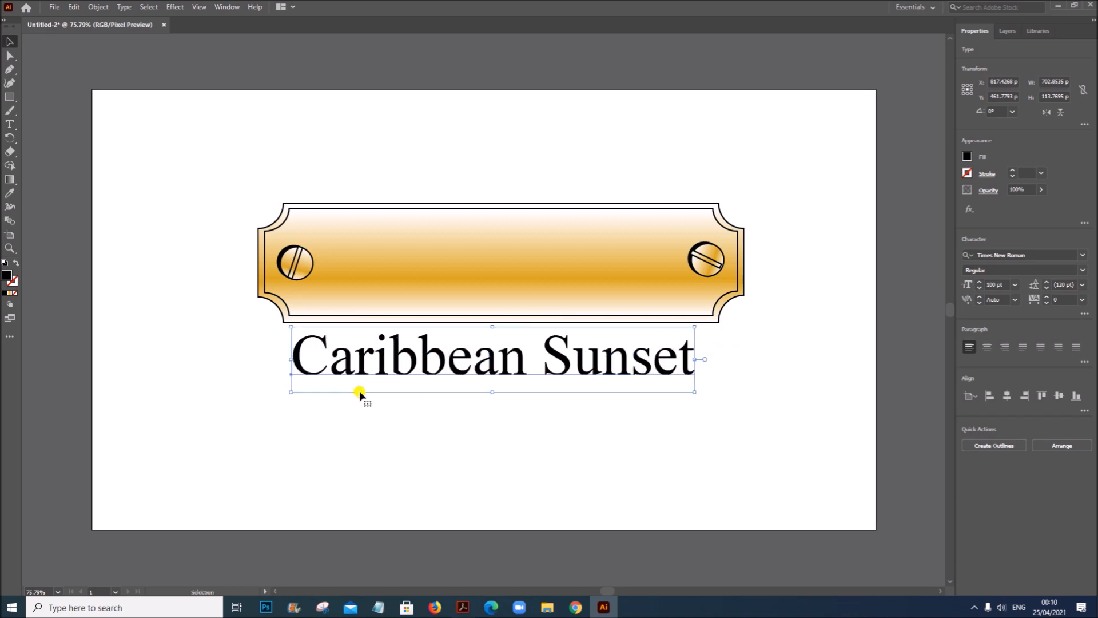
Fill the "Caribbean Sunset" text with solid gold (RGB 218, 165, 32) and give it a 2 pt black stroke.
{"action": "left_click", "coordinate": [13, 285]}
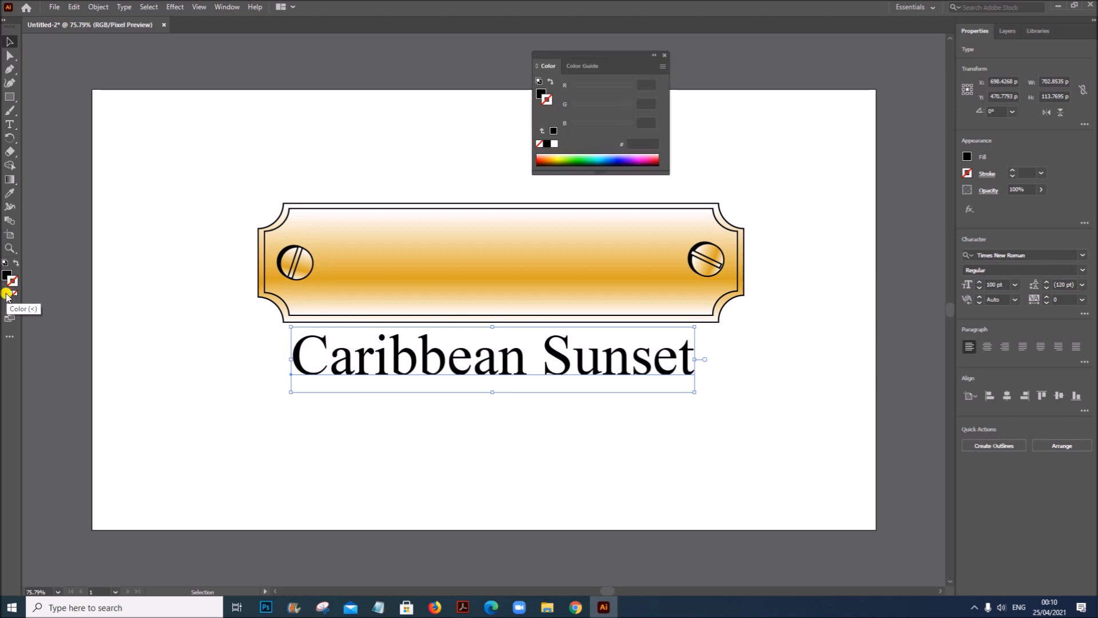
{"action": "left_click", "coordinate": [5, 296]}
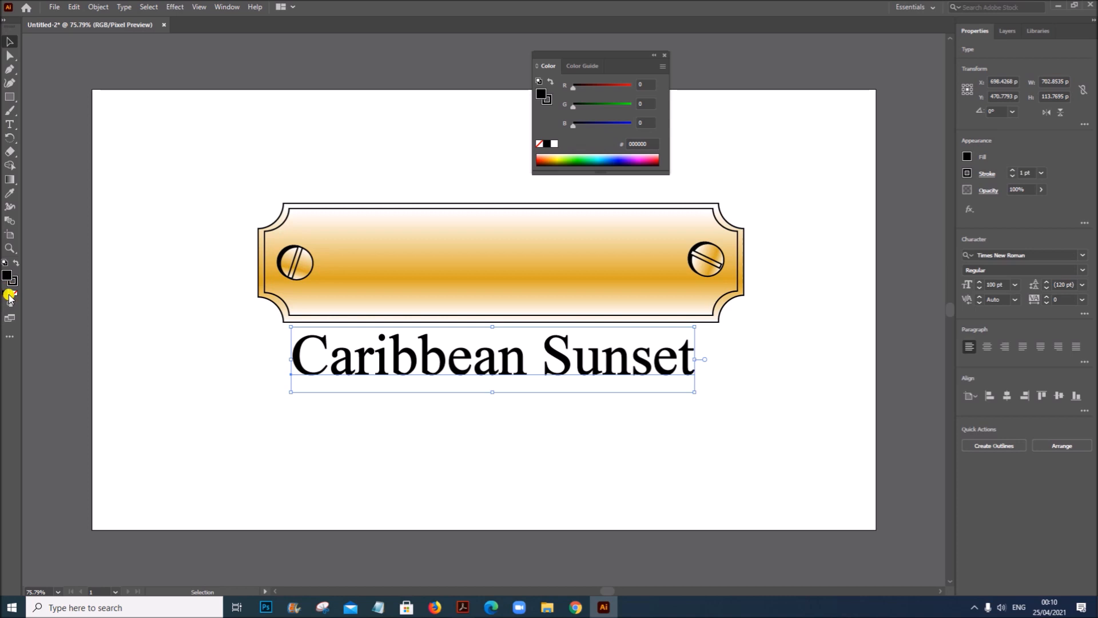
{"action": "left_click", "coordinate": [10, 296]}
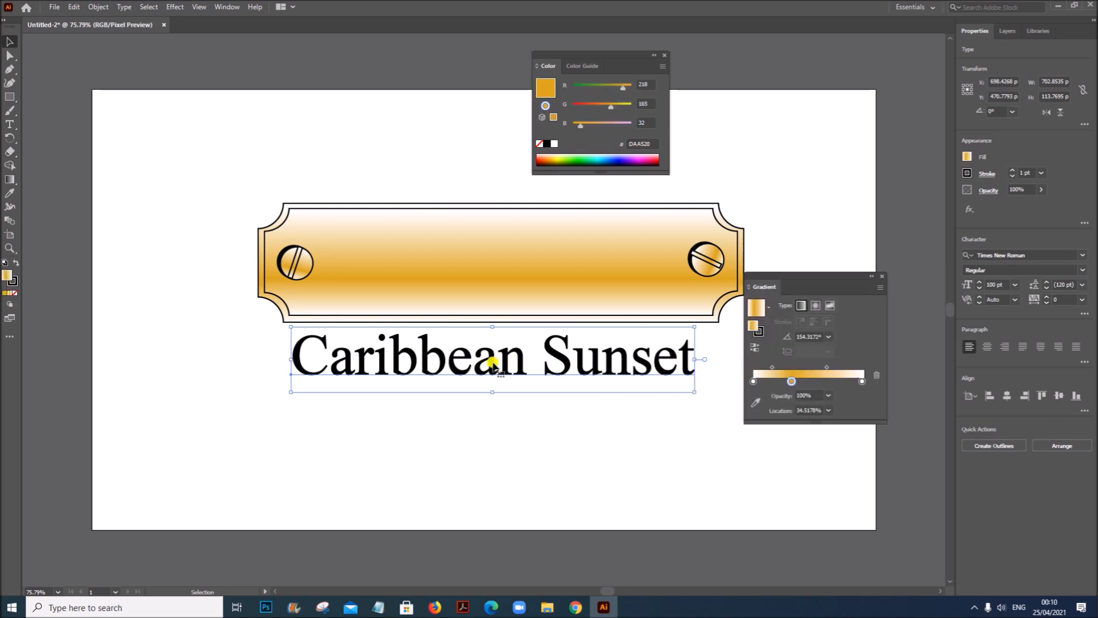
{"action": "left_click", "coordinate": [7, 294]}
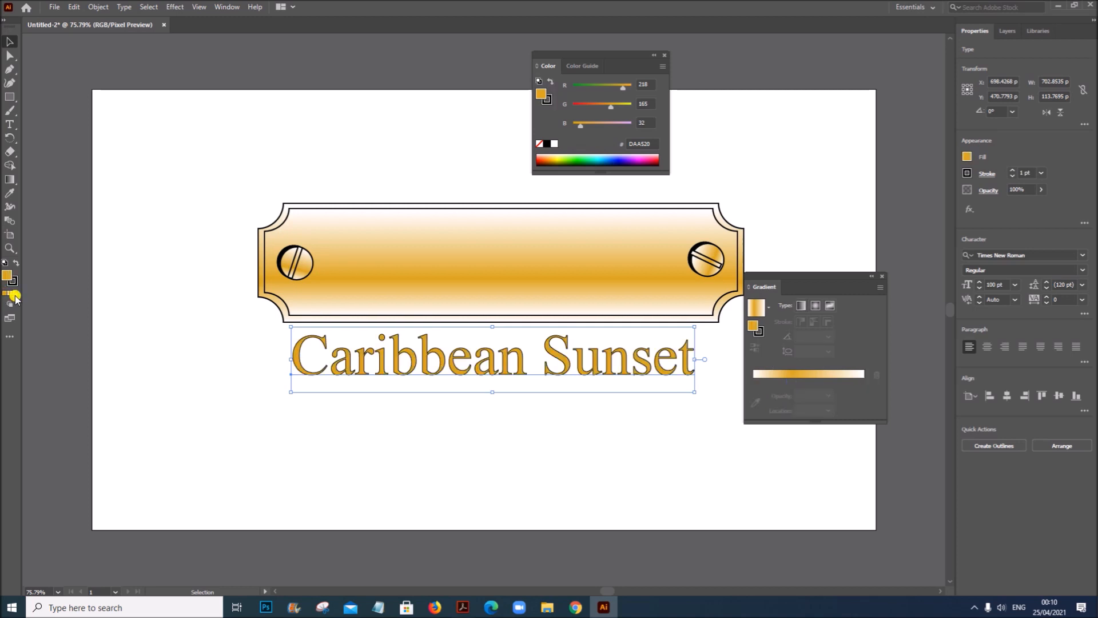
{"action": "left_click", "coordinate": [645, 449]}
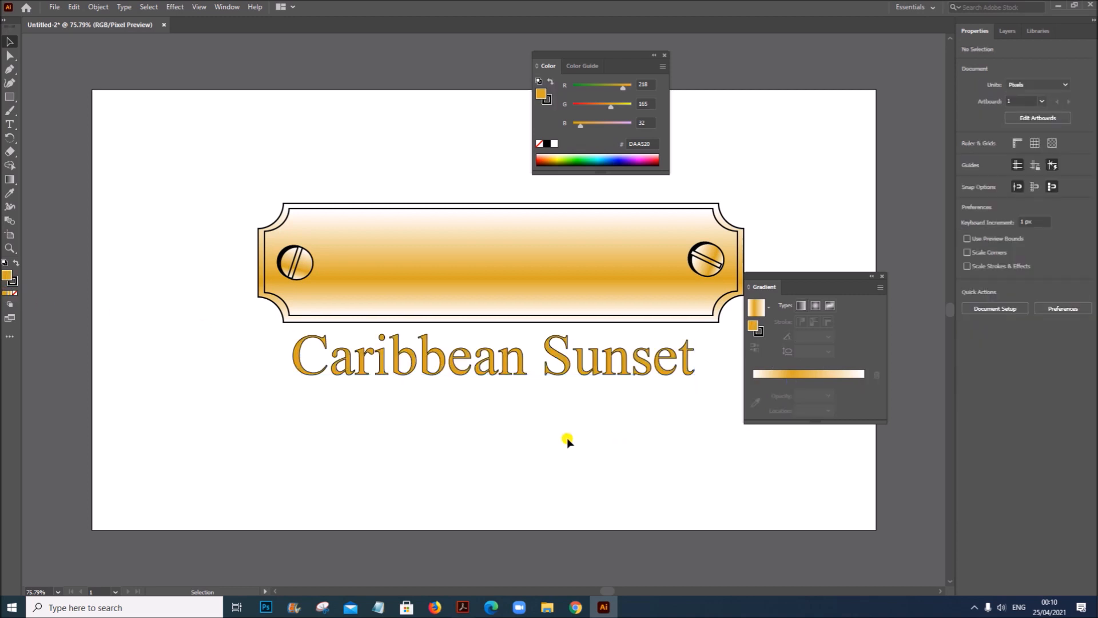
{"action": "left_click", "coordinate": [461, 376]}
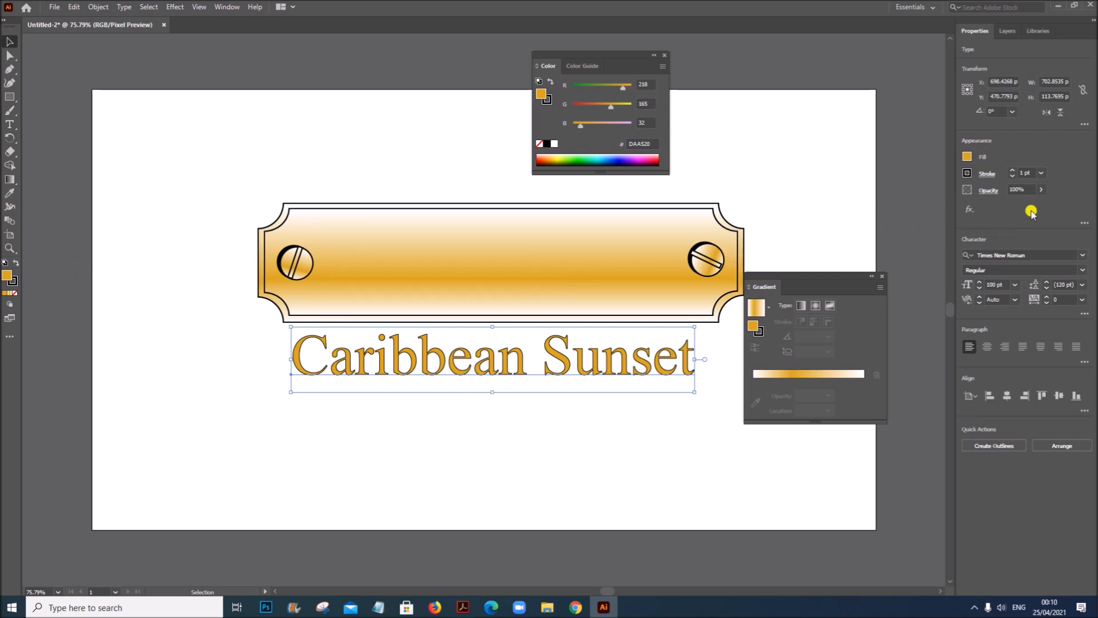
{"action": "left_click", "coordinate": [1012, 170]}
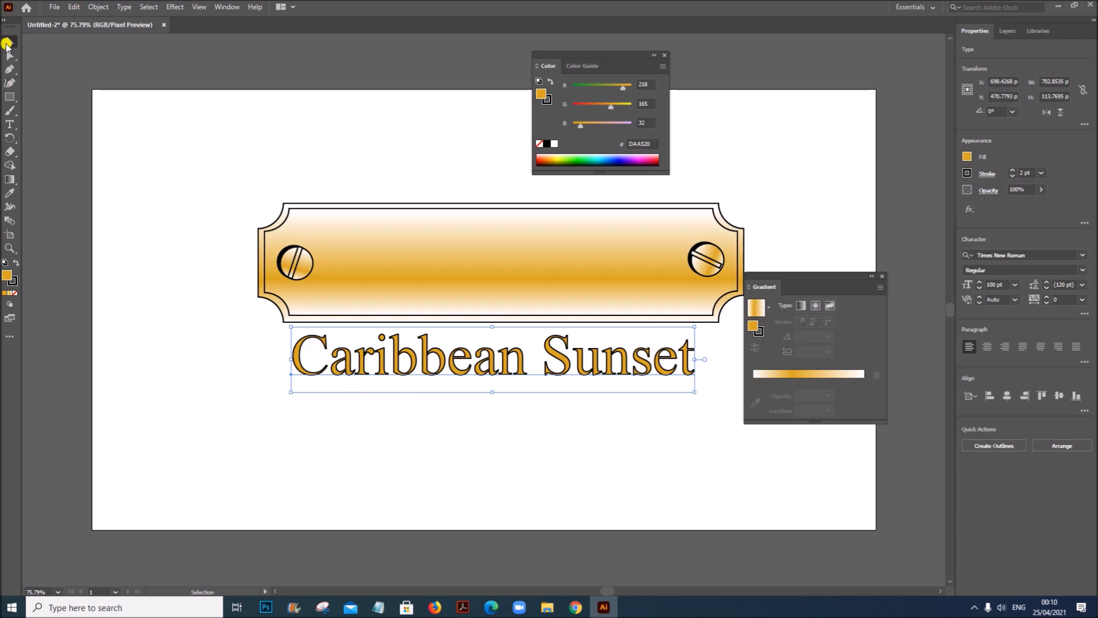
Move the lettering onto the gold label, scale it down to about 606 px wide and centre it between the two screwheads.
{"action": "left_click_drag", "start_coordinate": [410, 372], "coordinate": [432, 278]}
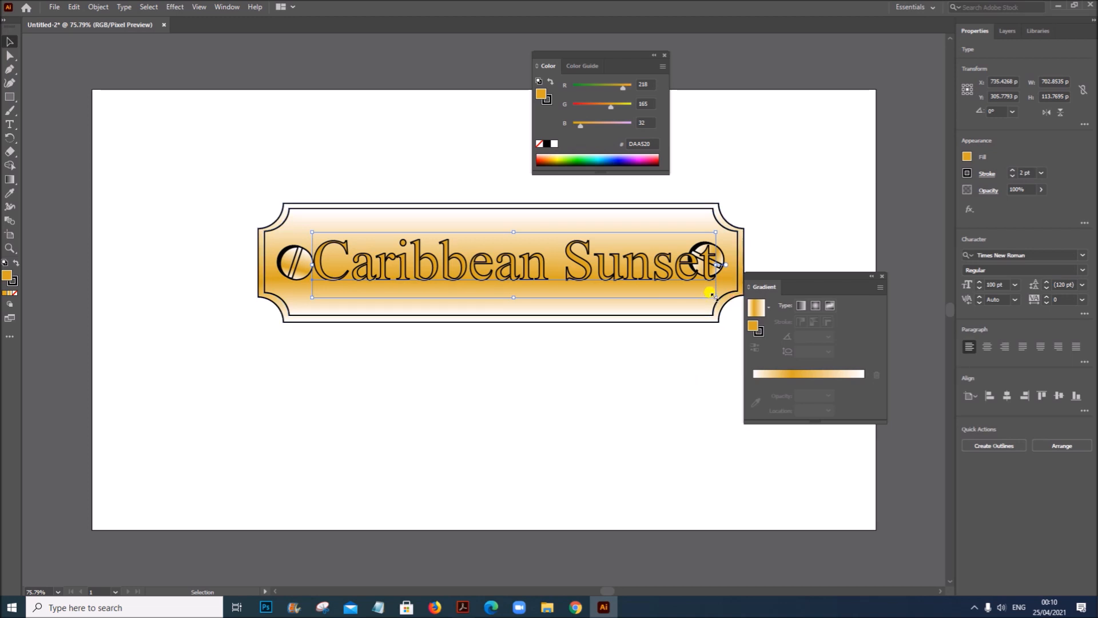
{"action": "left_click_drag", "start_coordinate": [712, 293], "coordinate": [658, 285]}
{"action": "left_click_drag", "start_coordinate": [566, 285], "coordinate": [572, 290]}
{"action": "left_click", "coordinate": [601, 393]}
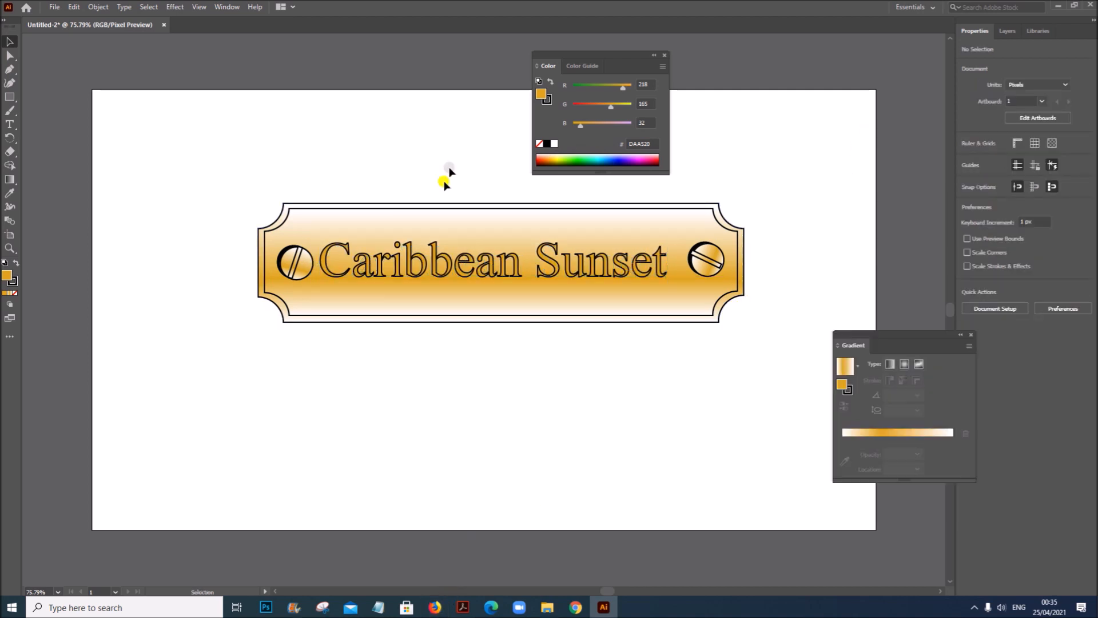
{"action": "left_click", "coordinate": [412, 266]}
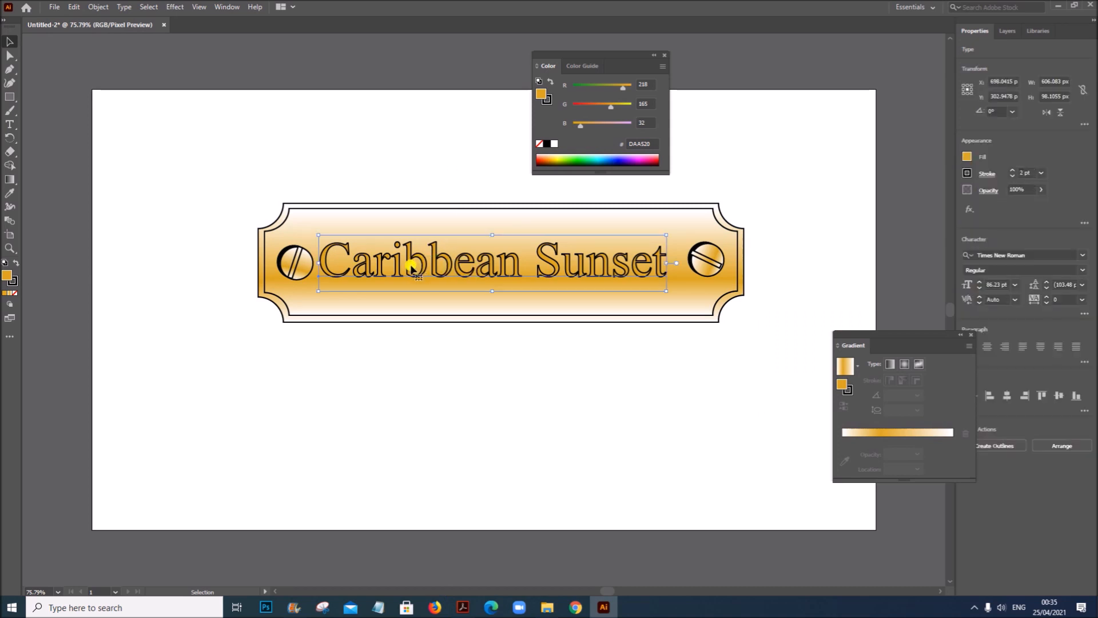
{"action": "mouse_move", "coordinate": [413, 266]}
{"action": "left_mouse_down"}
{"action": "mouse_move", "coordinate": [446, 273]}
{"action": "mouse_move", "coordinate": [422, 267]}
{"action": "left_mouse_up"}
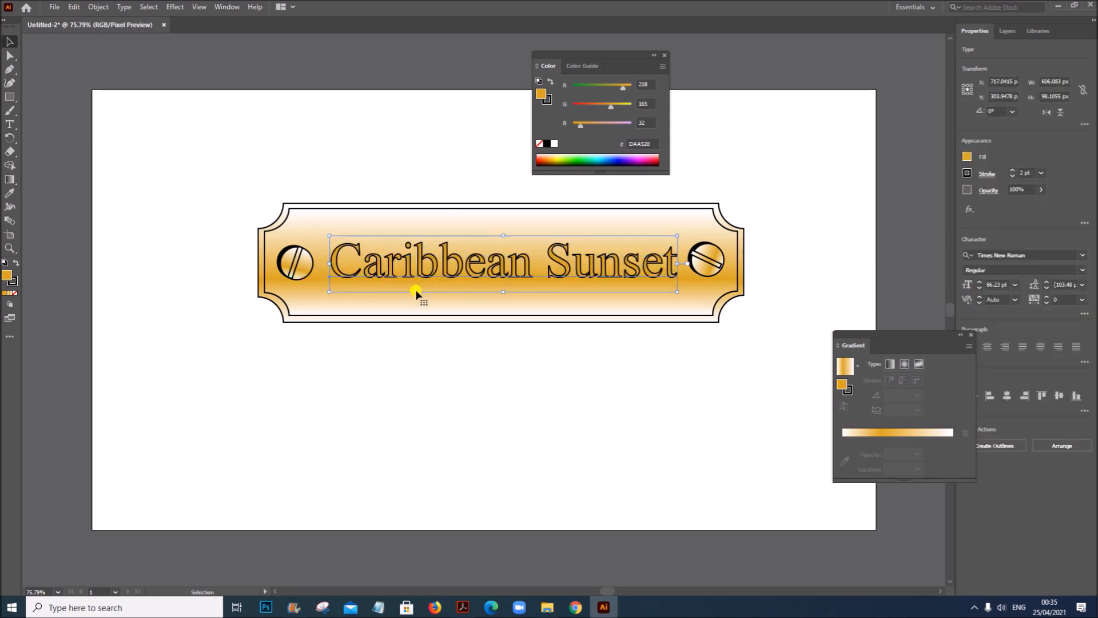
{"action": "left_click", "coordinate": [441, 369]}
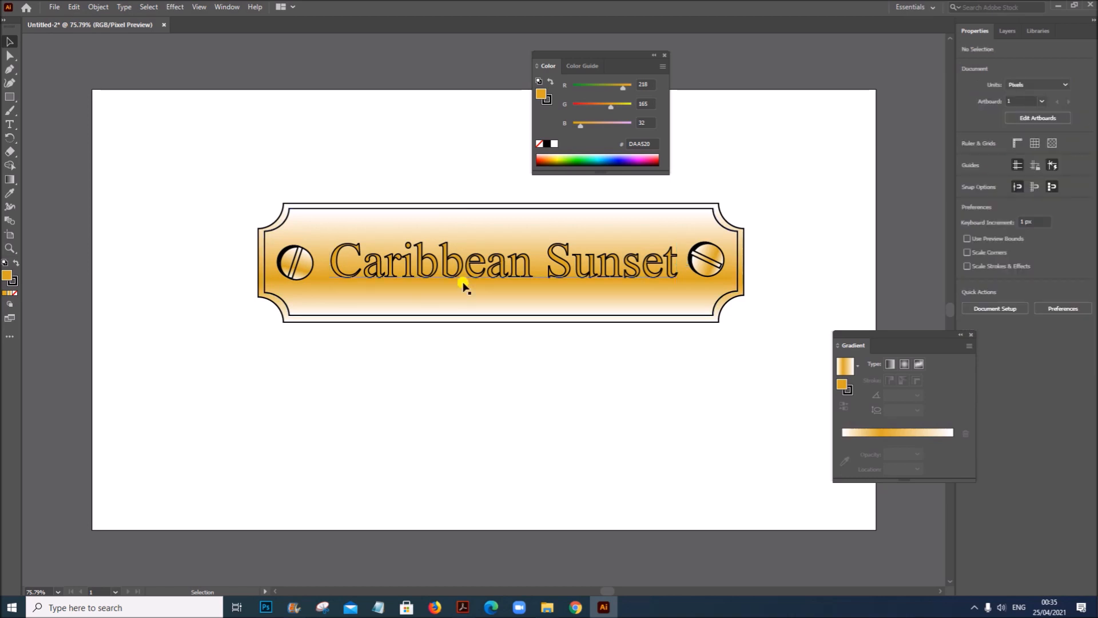
Check the label's file-naming instruction in the task PDF, then start an Illustrator export into the Examination folder of Sp 2022 P4.
{"action": "left_click", "coordinate": [463, 607]}
{"action": "scroll", "coordinate": [443, 365], "scroll_direction": "up", "scroll_amount": 5}
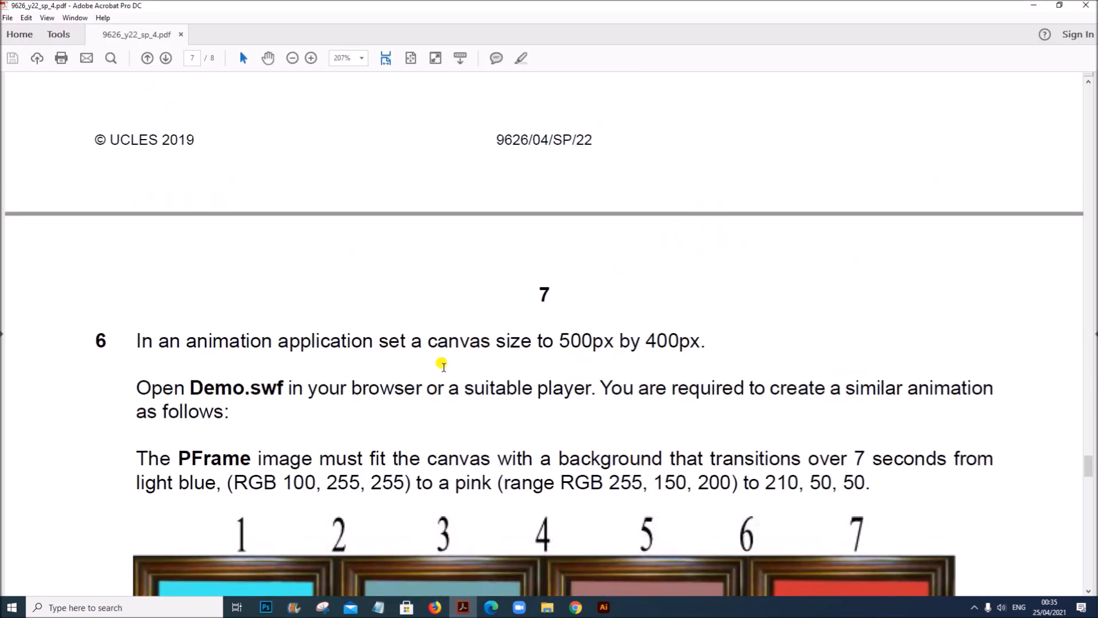
{"action": "scroll", "coordinate": [444, 365], "scroll_direction": "up", "scroll_amount": 10}
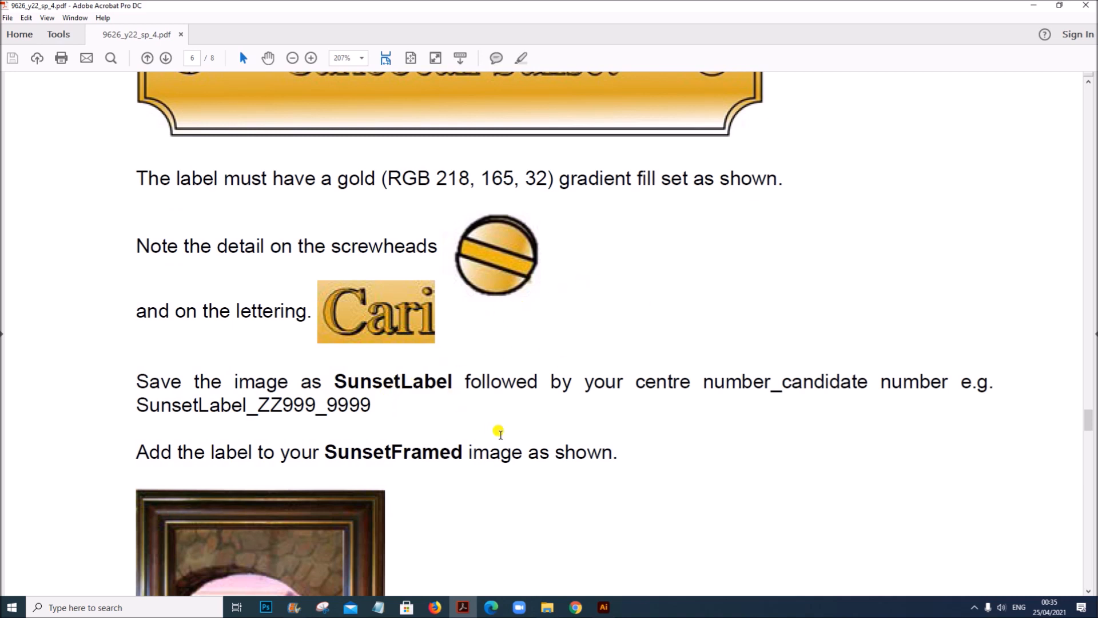
{"action": "left_click_drag", "start_coordinate": [132, 382], "coordinate": [931, 370]}
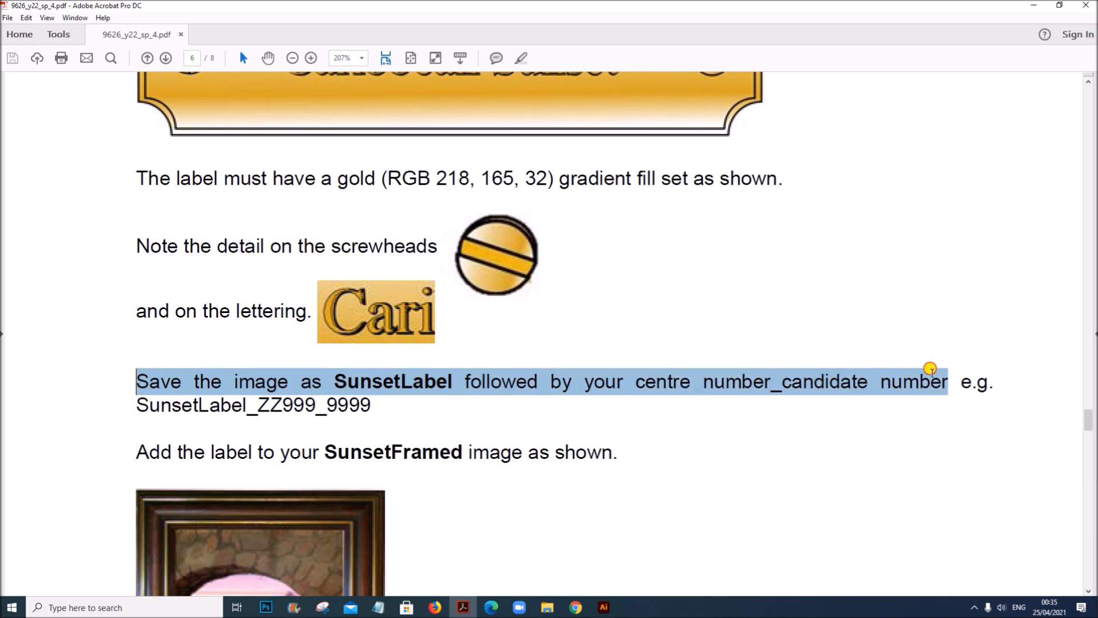
{"action": "left_click", "coordinate": [603, 607]}
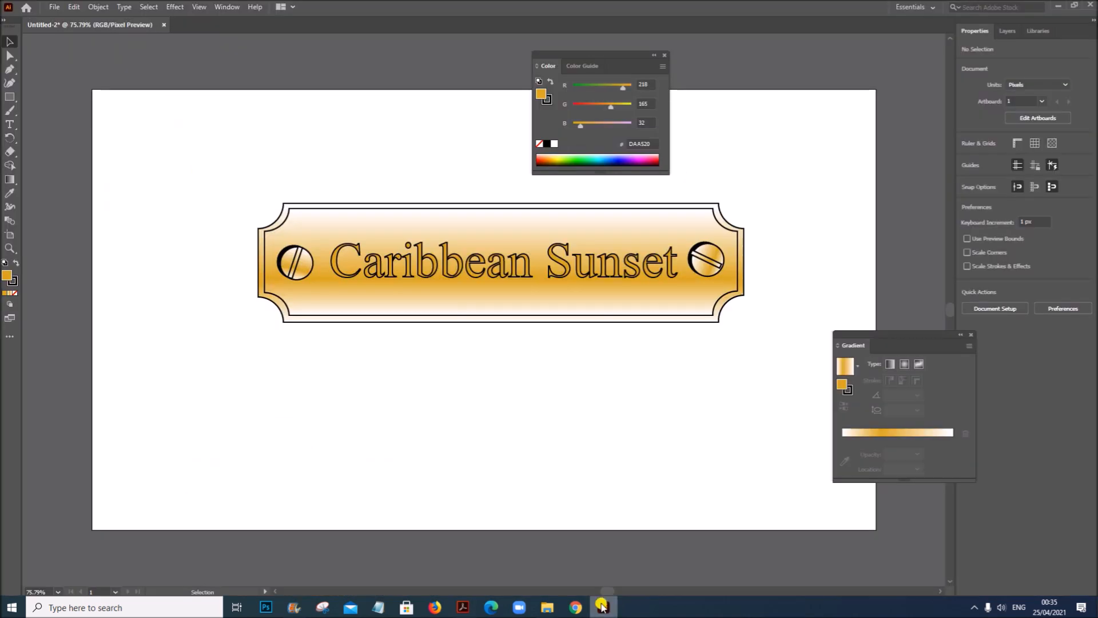
{"action": "left_click", "coordinate": [53, 7]}
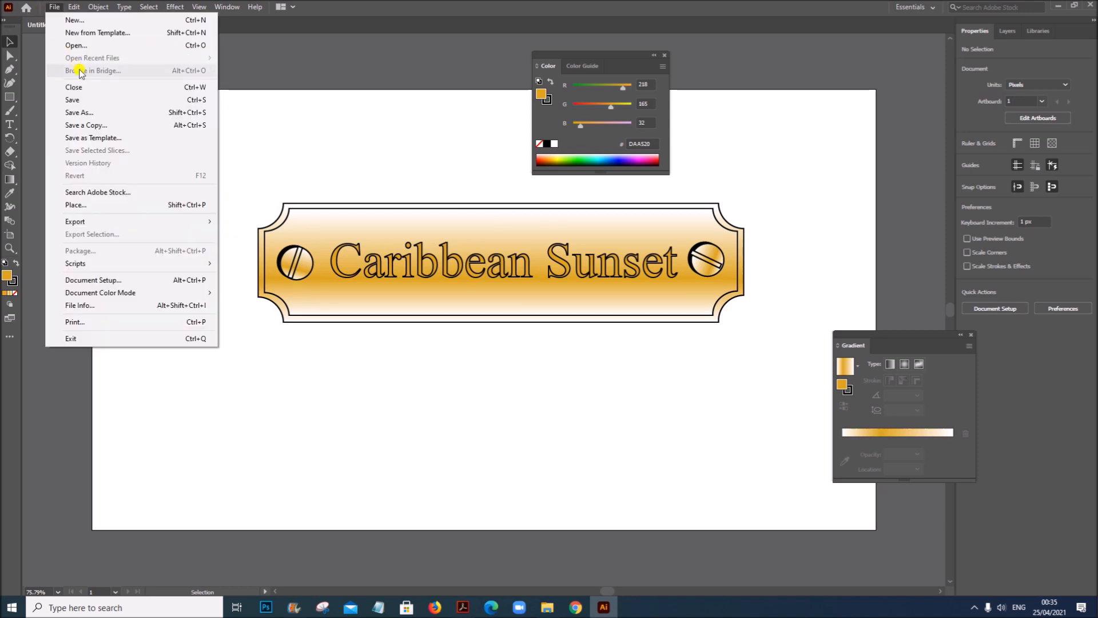
{"action": "mouse_move", "coordinate": [110, 221]}
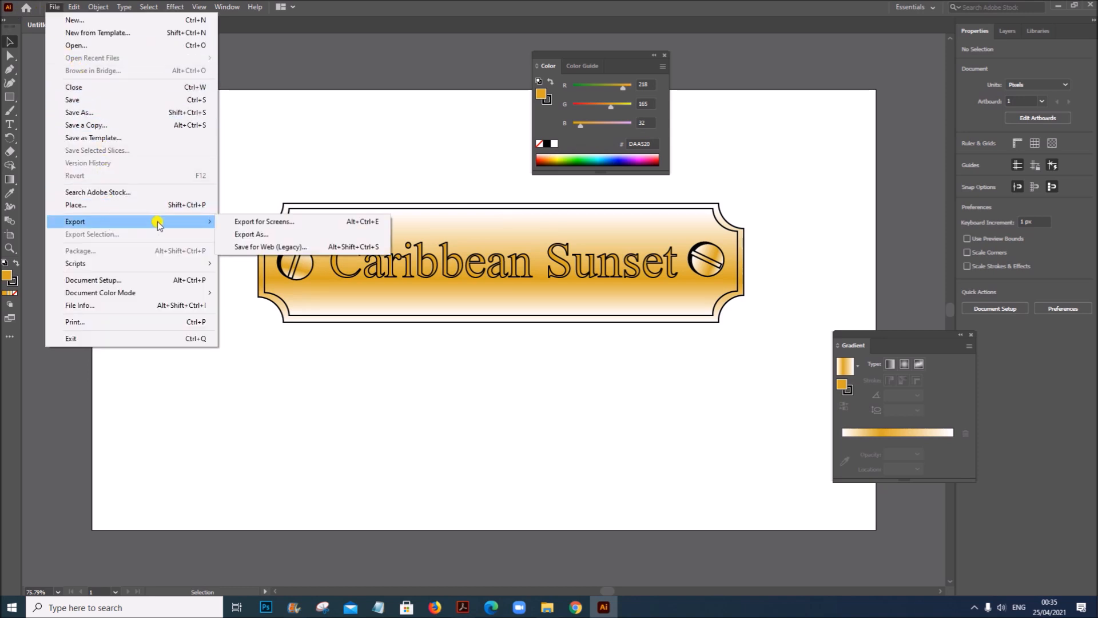
{"action": "left_click", "coordinate": [250, 233]}
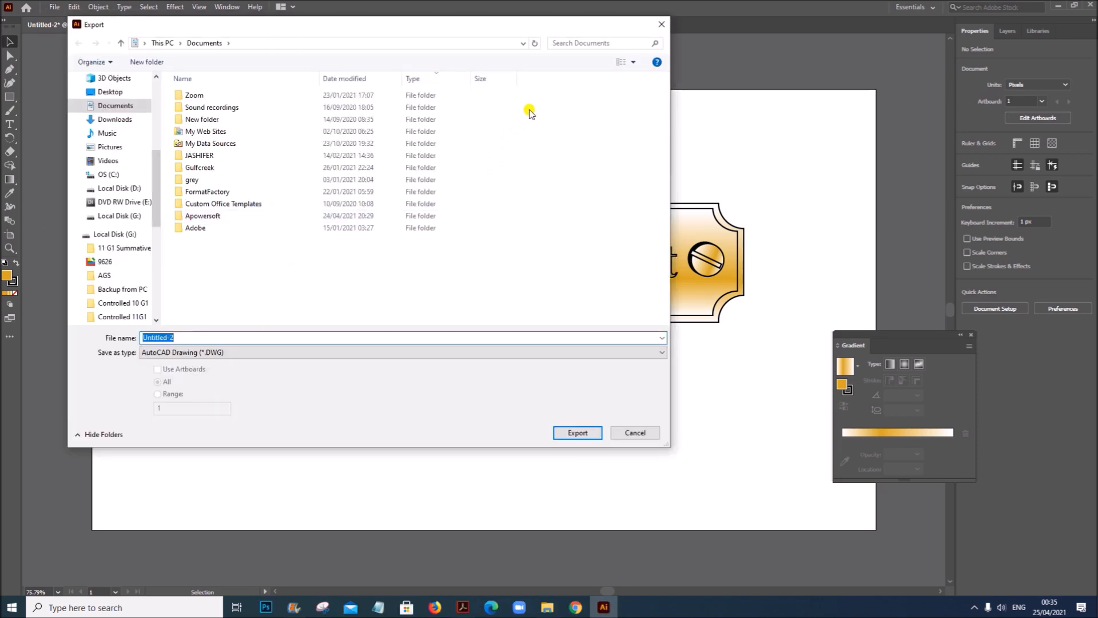
{"action": "scroll", "coordinate": [154, 165], "scroll_direction": "up", "scroll_amount": 1}
{"action": "scroll", "coordinate": [153, 166], "scroll_direction": "up", "scroll_amount": 3}
{"action": "left_click", "coordinate": [129, 188]}
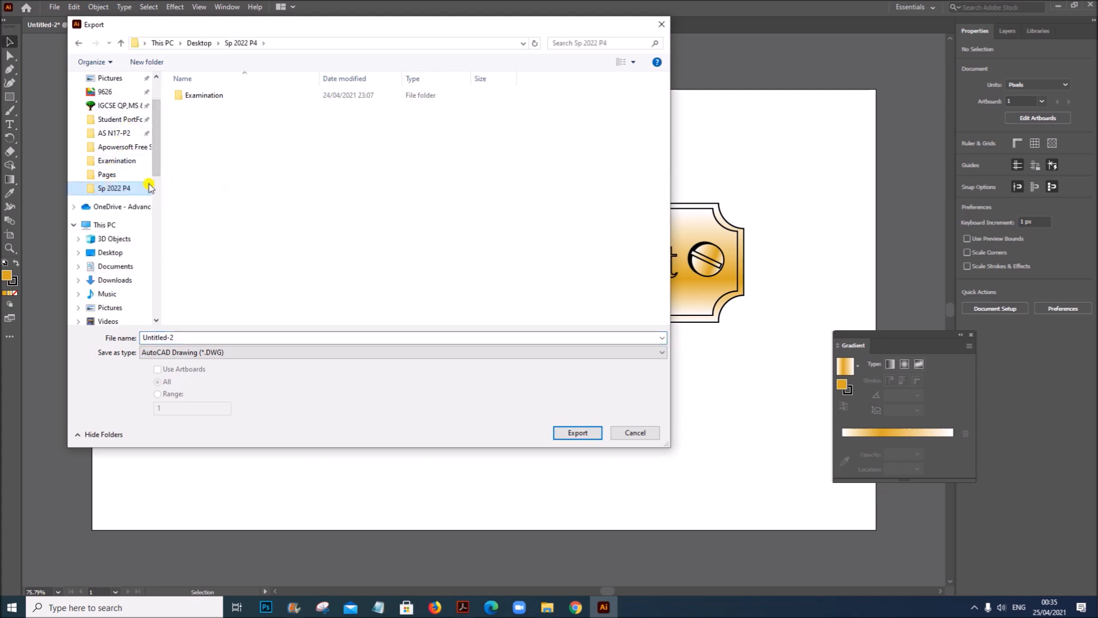
{"action": "double_click", "coordinate": [208, 96]}
Name the export file SunsetLabel followed by the centre number and candidate number, separated by underscores, as the task PDF requires.
{"action": "double_click", "coordinate": [211, 335]}
{"action": "type", "text": "S"}
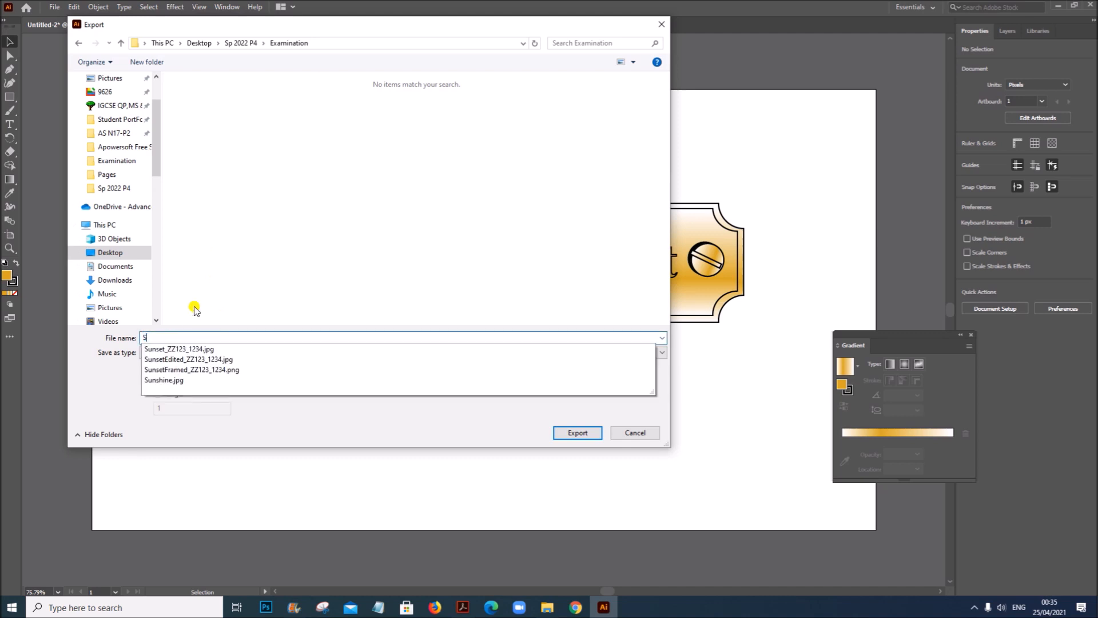
{"action": "type", "text": "unsetLabe"}
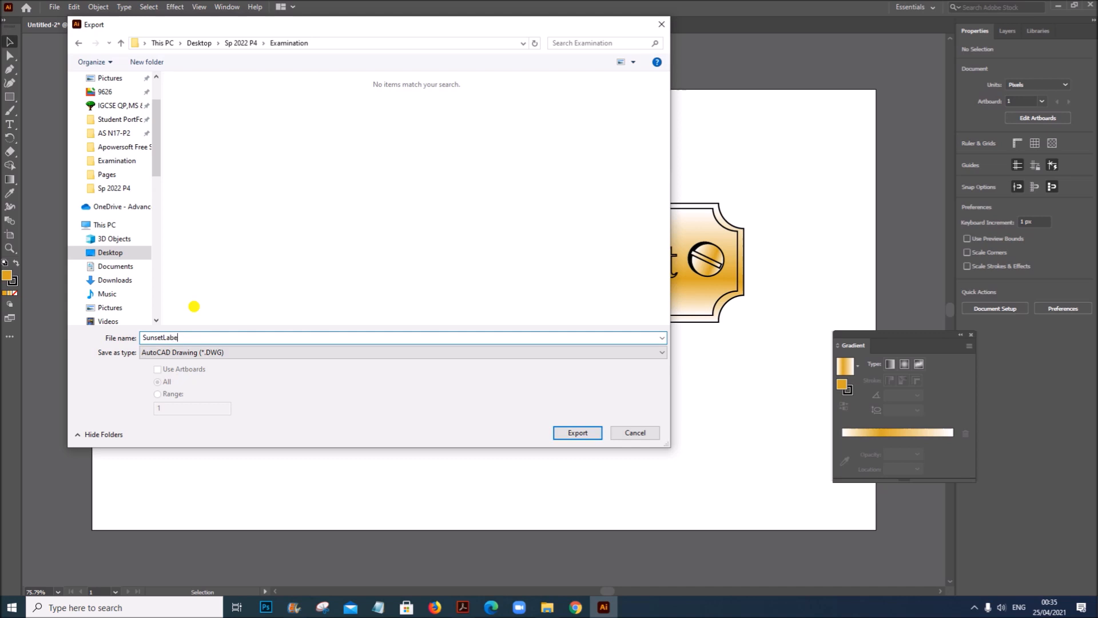
{"action": "left_click", "coordinate": [463, 606]}
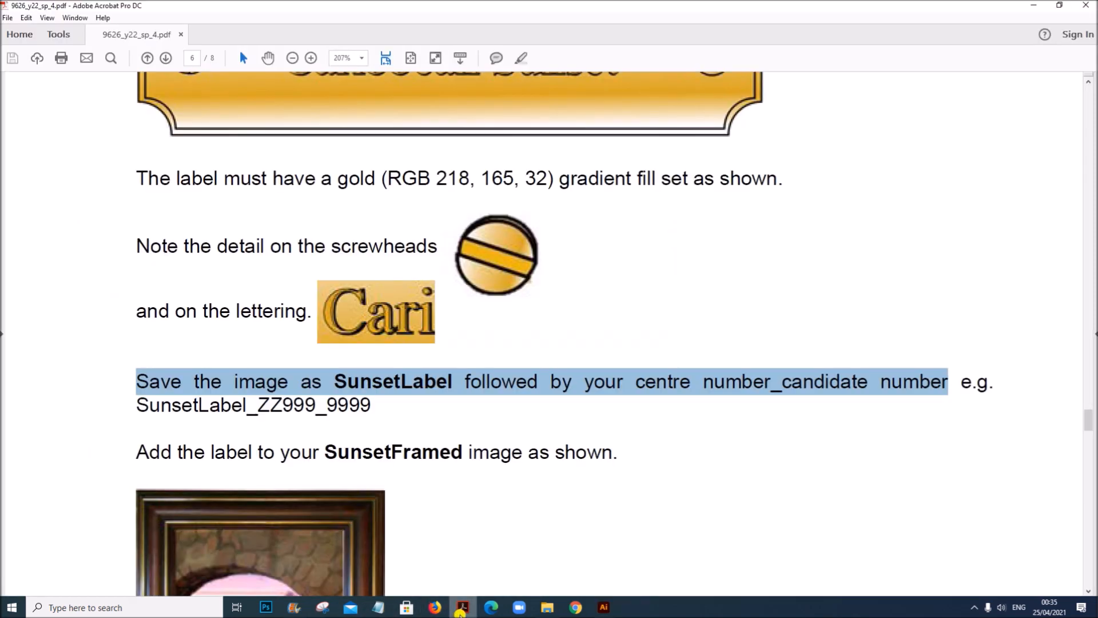
{"action": "key", "text": "alt+Tab"}
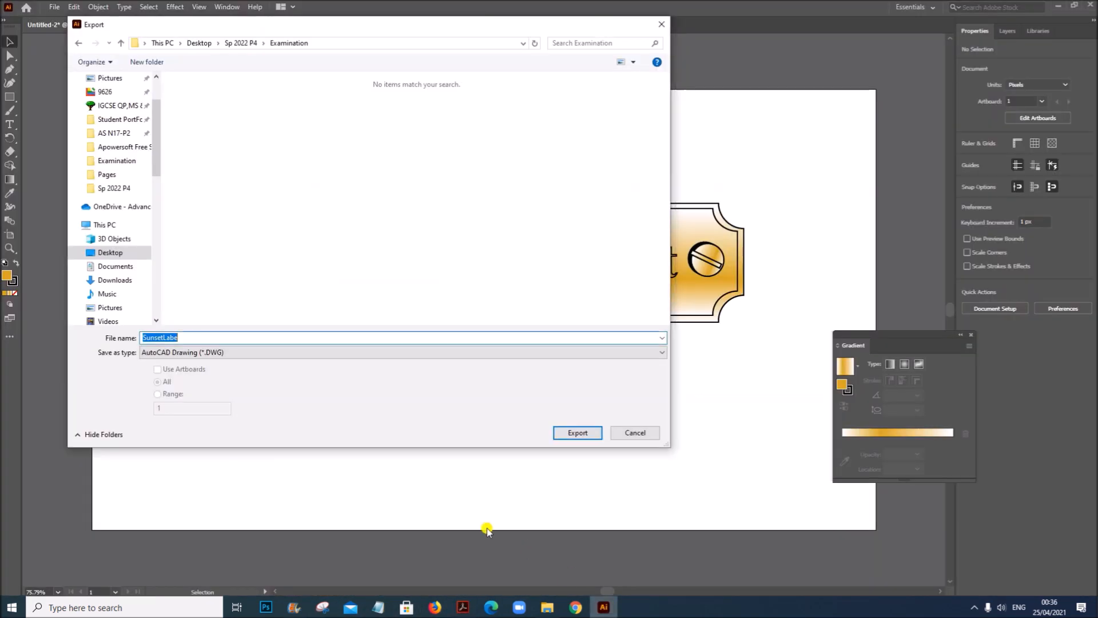
{"action": "left_click", "coordinate": [196, 337]}
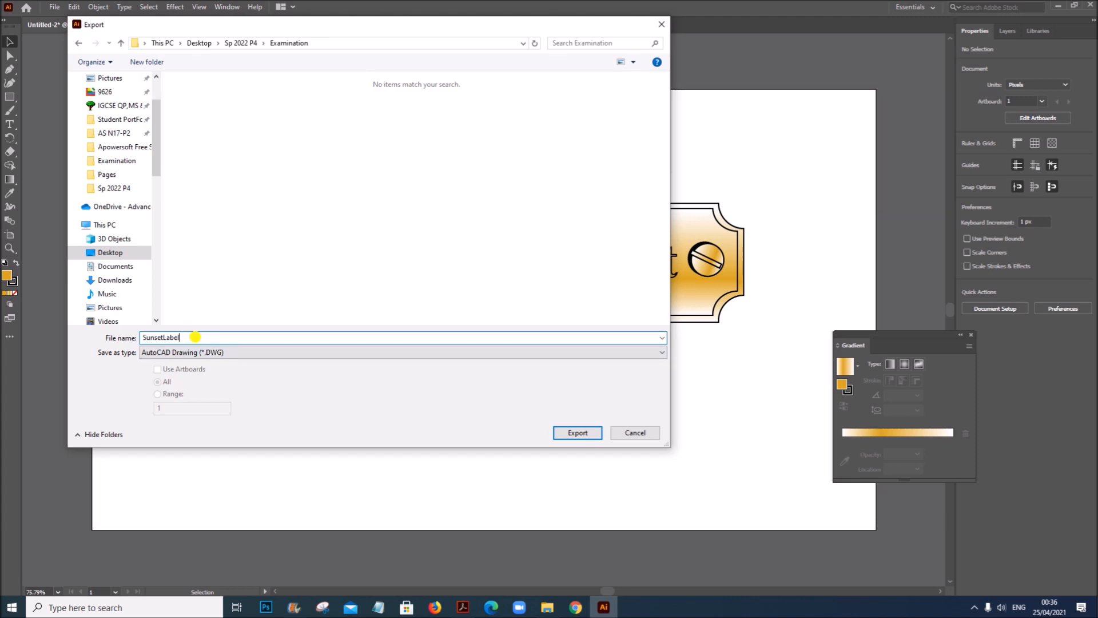
{"action": "type", "text": "l_Z"}
{"action": "type", "text": "ZZ_12"}
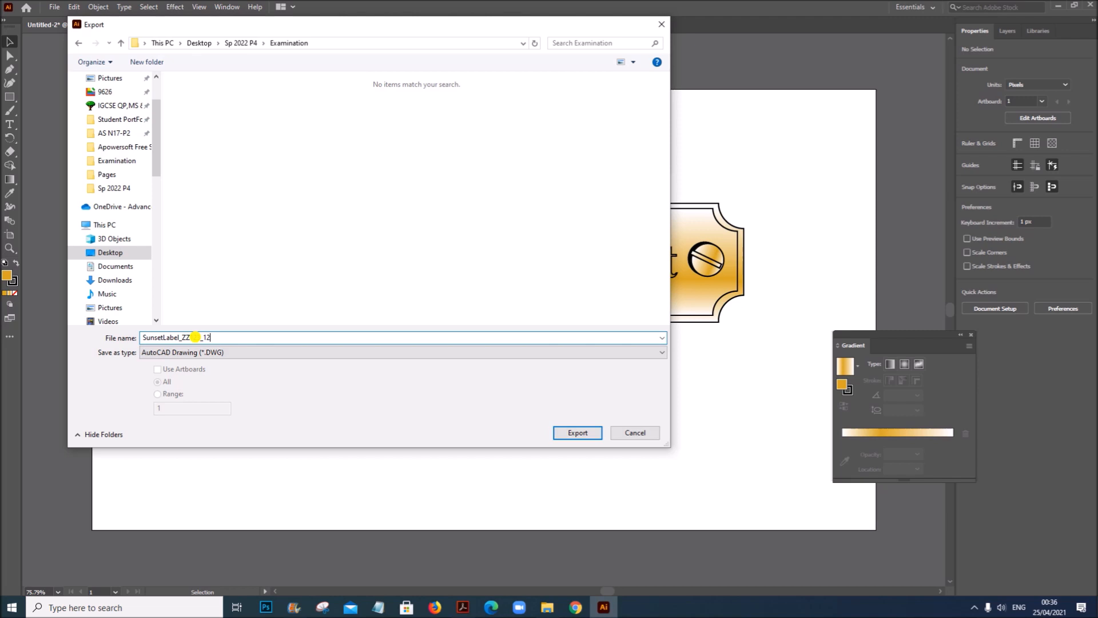
Export the label as a PNG at Screen (72 ppi) resolution with type-optimized anti-aliasing and a transparent background.
{"action": "left_click", "coordinate": [294, 353]}
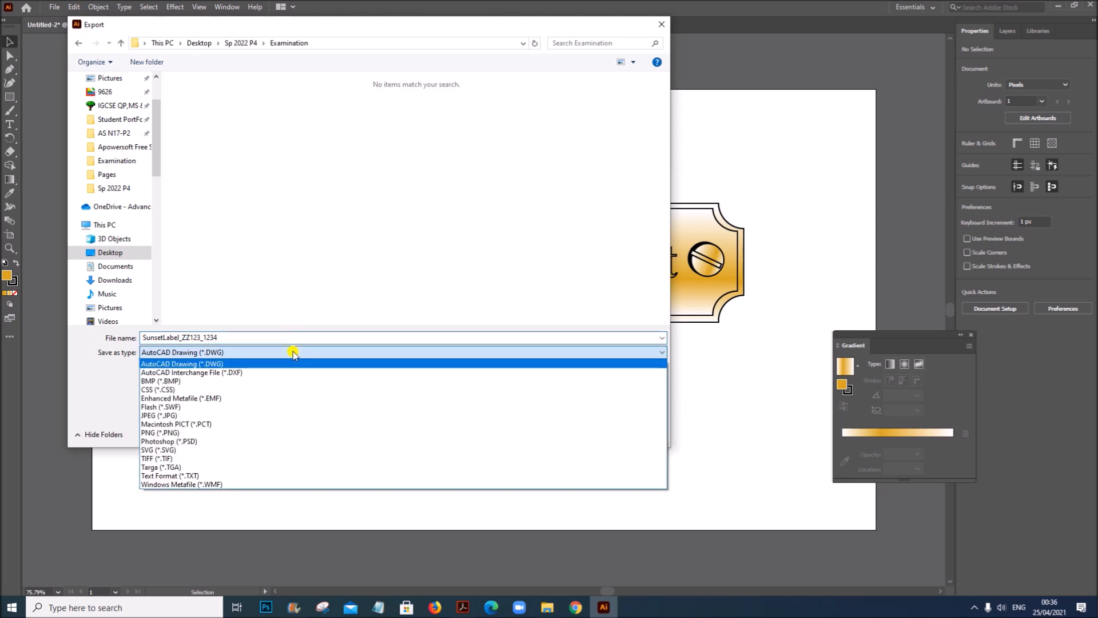
{"action": "left_click", "coordinate": [156, 433]}
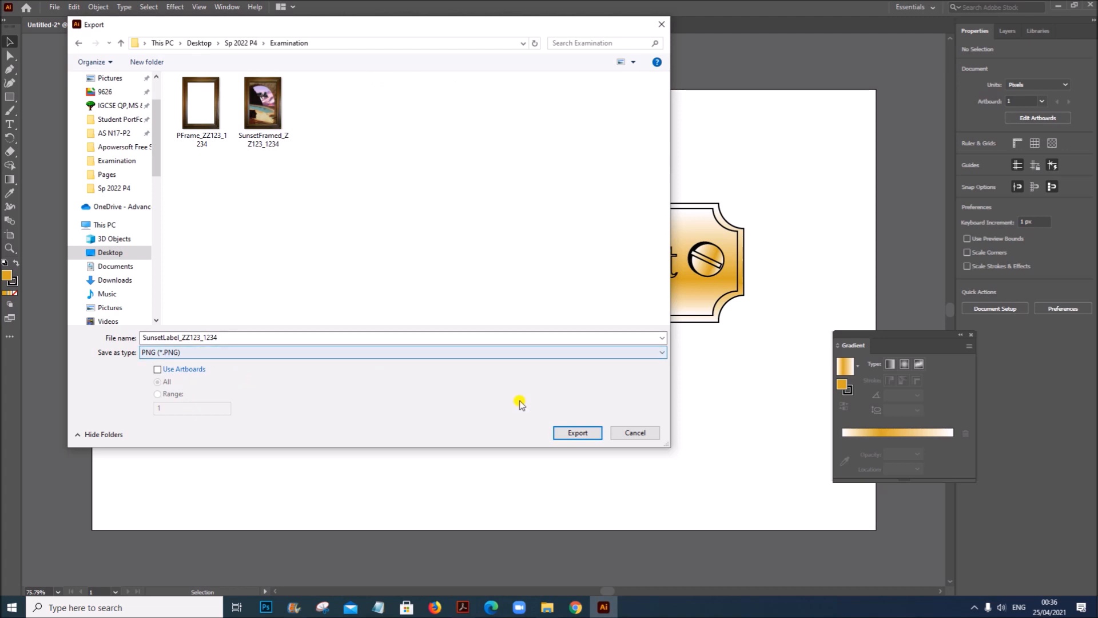
{"action": "left_click", "coordinate": [579, 432]}
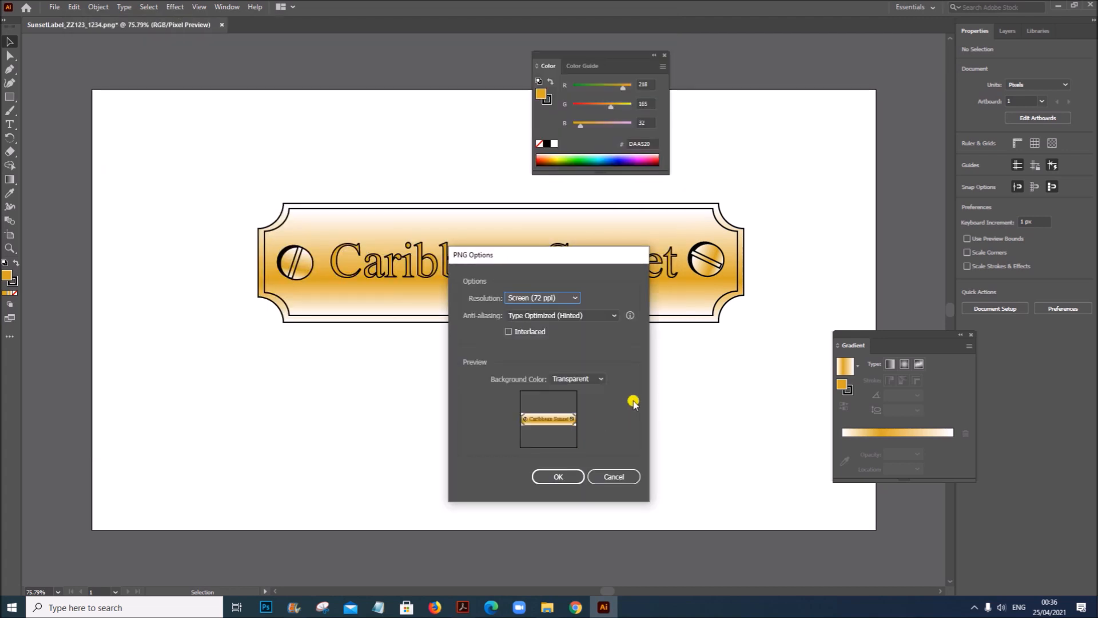
{"action": "left_click", "coordinate": [558, 477]}
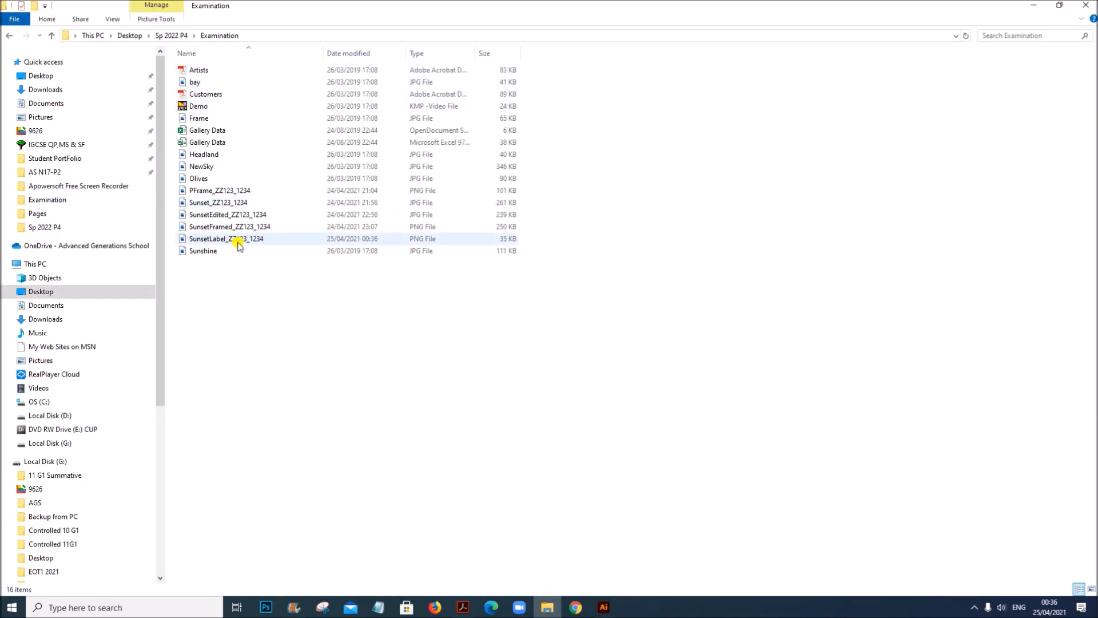
{"action": "mouse_move", "coordinate": [599, 606]}
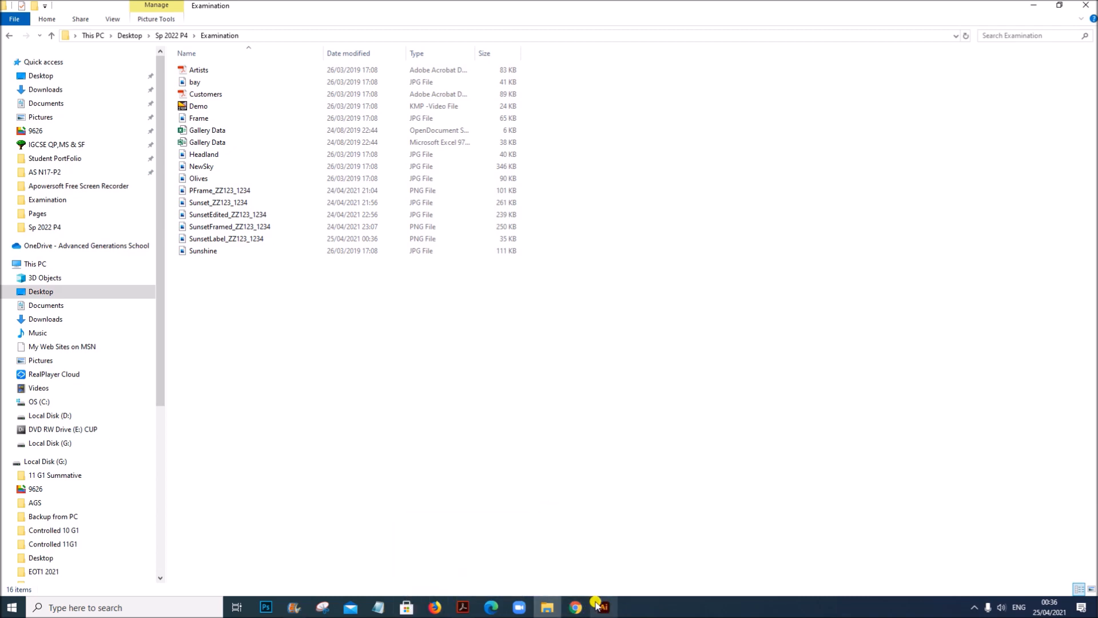
Switch to Illustrator and close the Caribbean Sunset label document without saving it.
{"action": "left_click", "coordinate": [604, 607]}
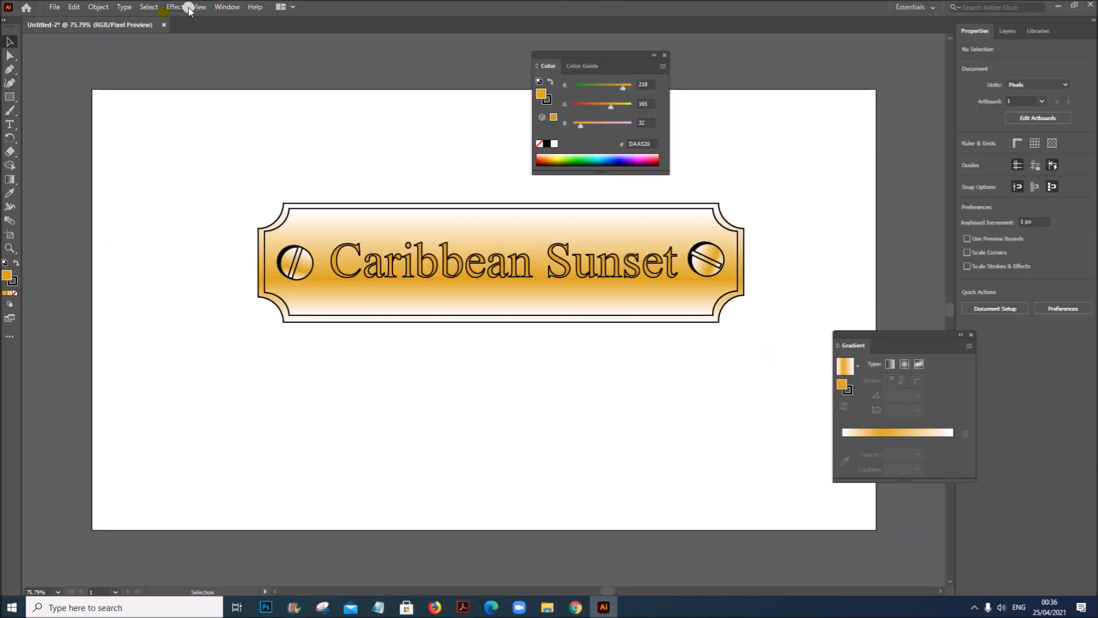
{"action": "left_click", "coordinate": [162, 25]}
{"action": "left_click", "coordinate": [598, 317]}
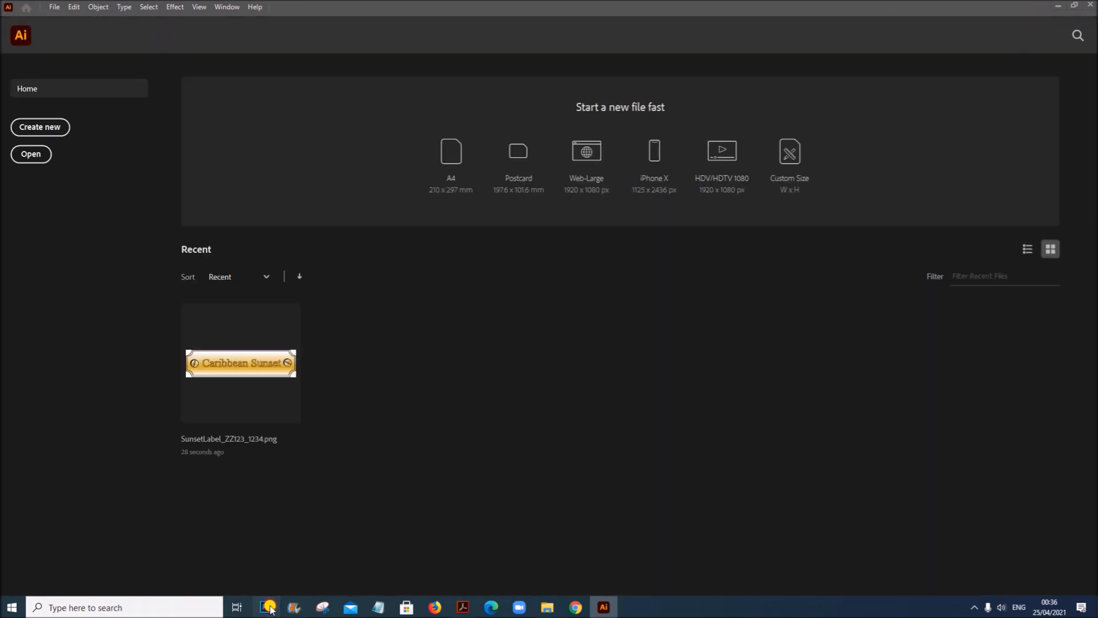
Read the task PDF's instruction and example picture for adding the label to the SunsetFramed image.
{"action": "left_click", "coordinate": [468, 609]}
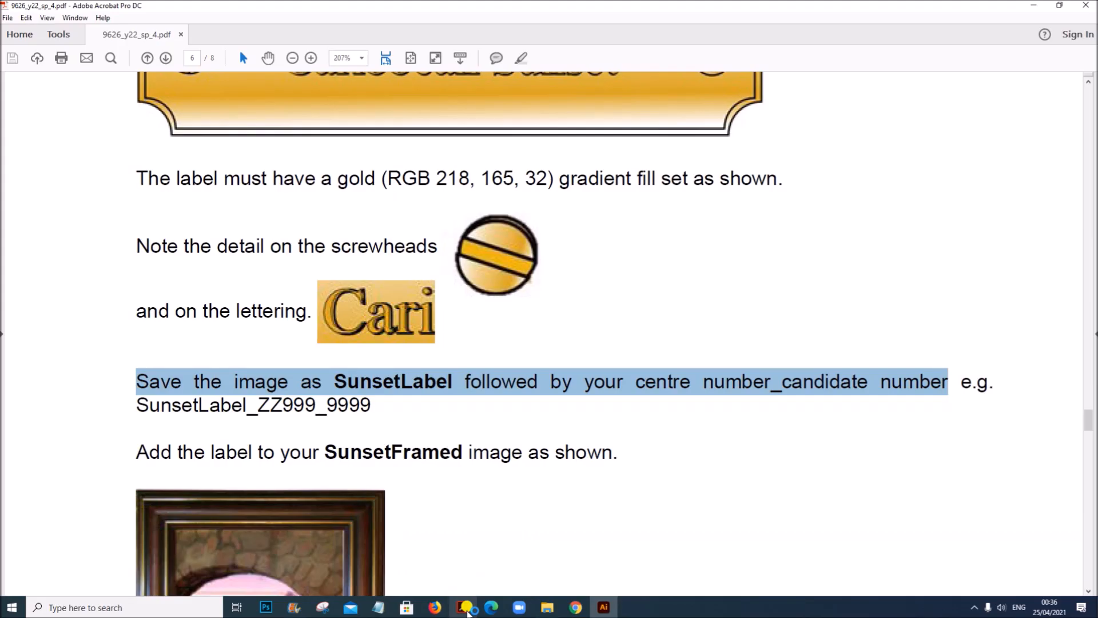
{"action": "scroll", "coordinate": [415, 531], "scroll_direction": "down", "scroll_amount": 1}
{"action": "scroll", "coordinate": [416, 532], "scroll_direction": "down", "scroll_amount": 5}
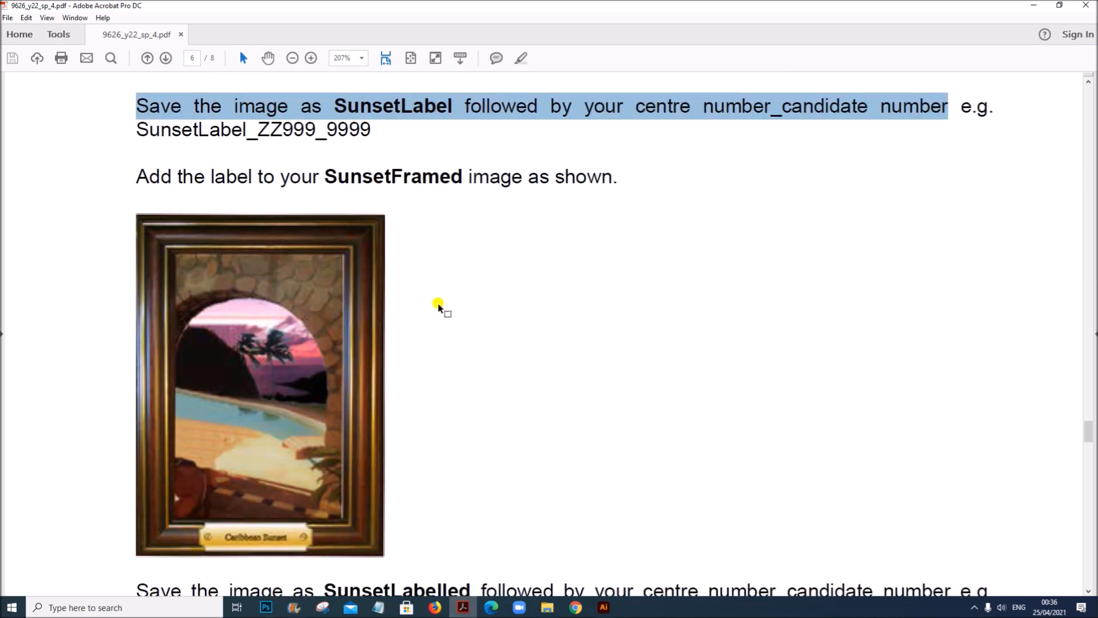
{"action": "left_click", "coordinate": [140, 174]}
{"action": "left_click_drag", "start_coordinate": [139, 174], "coordinate": [617, 174]}
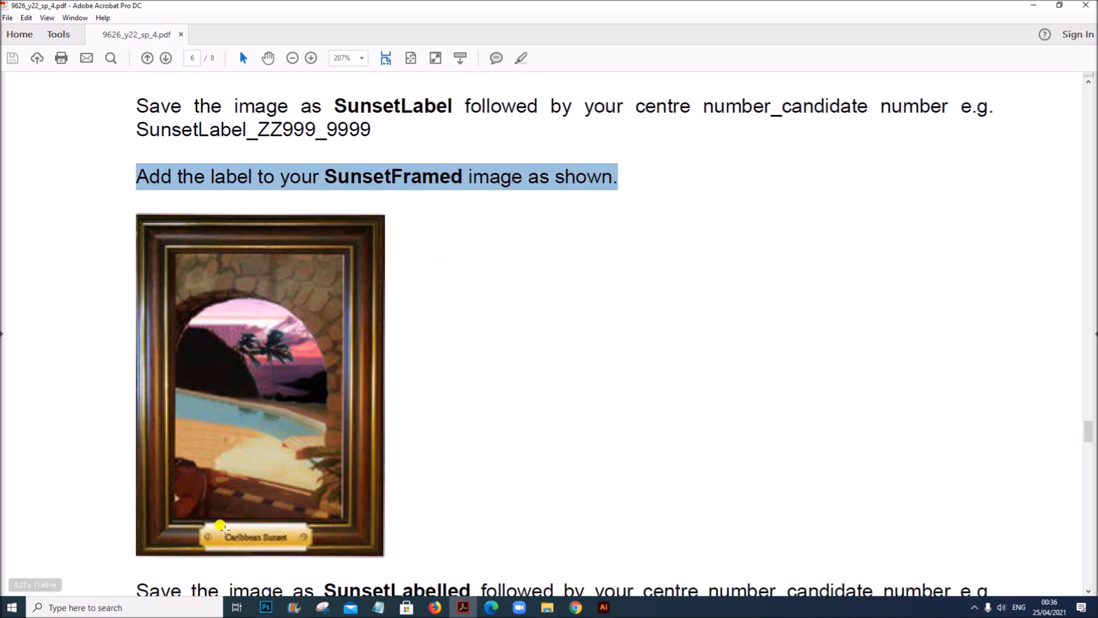
Switch to Photoshop and open the SunsetFramed PNG from the Examination folder.
{"action": "left_click", "coordinate": [267, 609]}
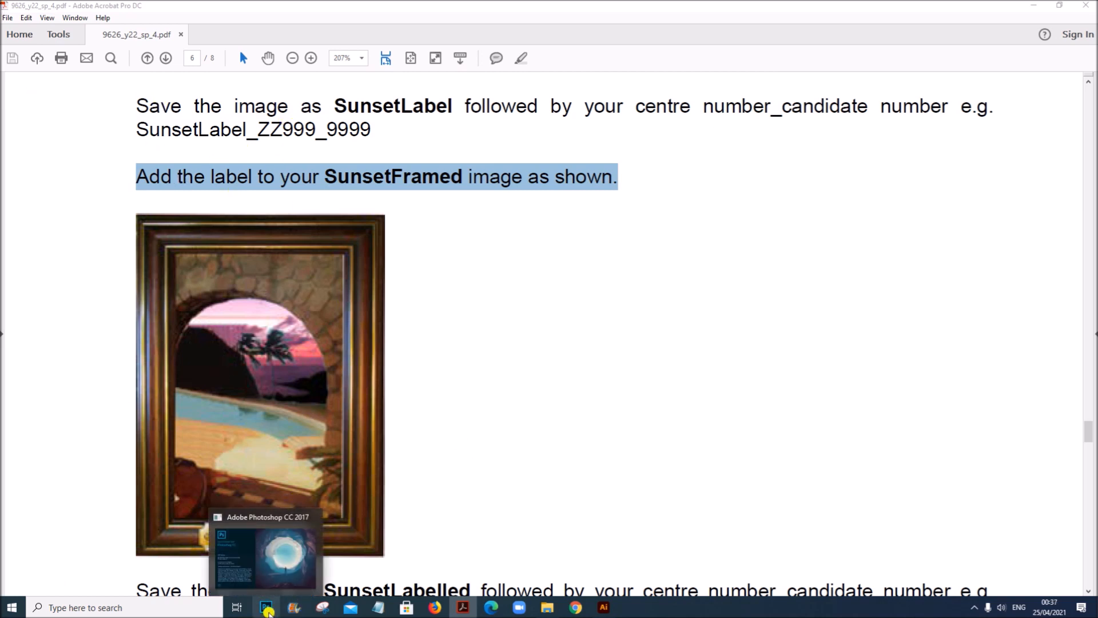
{"action": "left_click", "coordinate": [267, 610]}
{"action": "key", "text": "ctrl+o"}
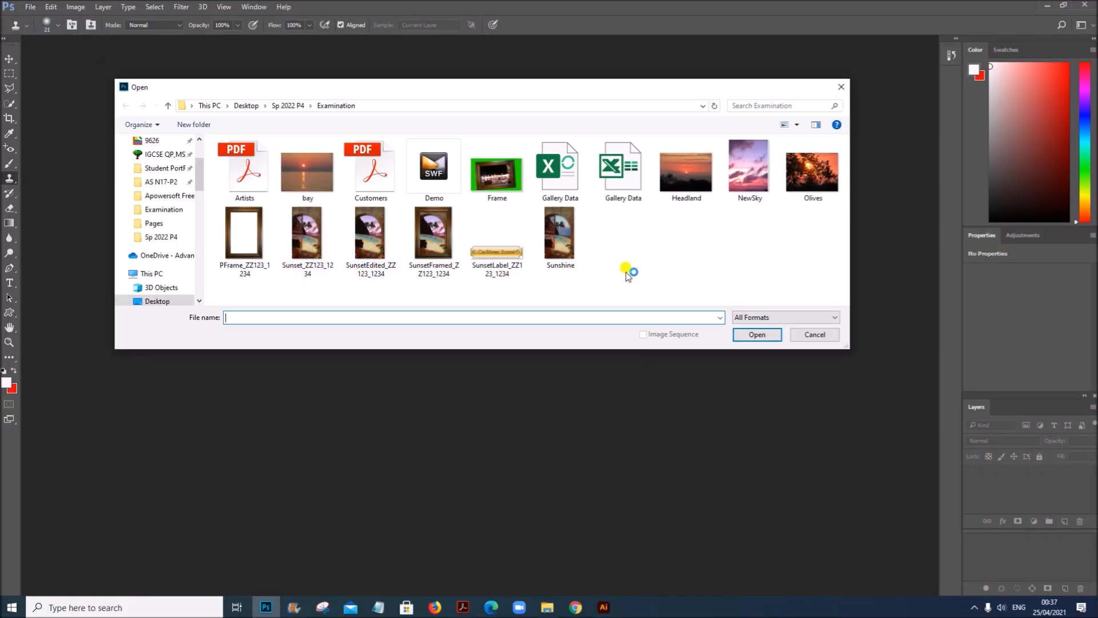
{"action": "double_click", "coordinate": [441, 256]}
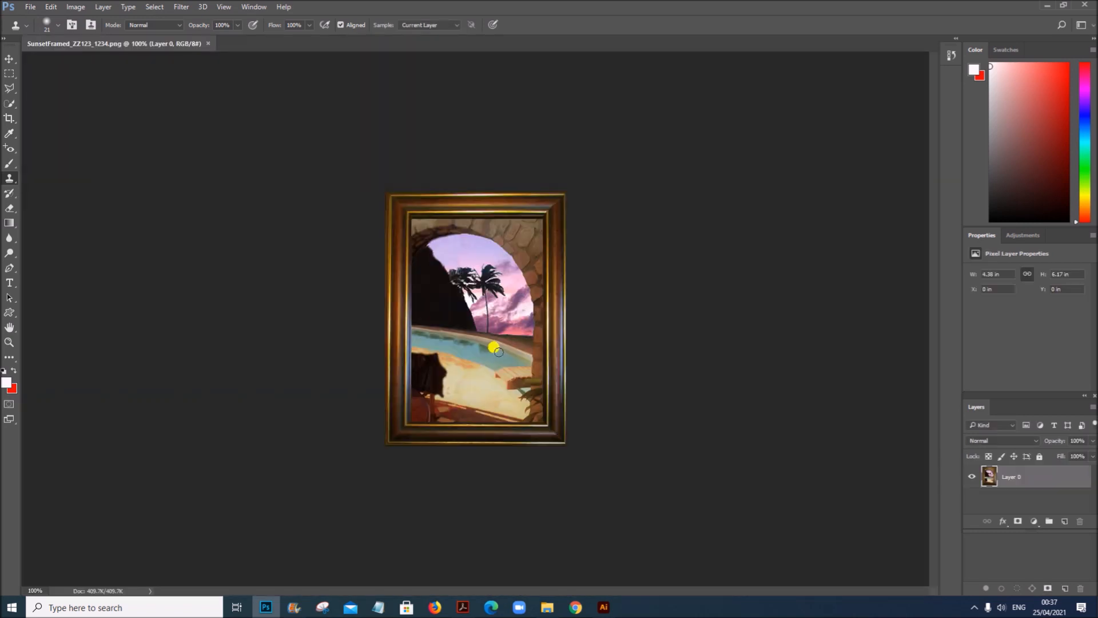
{"action": "left_click", "coordinate": [224, 7]}
{"action": "left_click", "coordinate": [226, 11]}
{"action": "left_click", "coordinate": [223, 8]}
{"action": "left_click", "coordinate": [292, 90]}
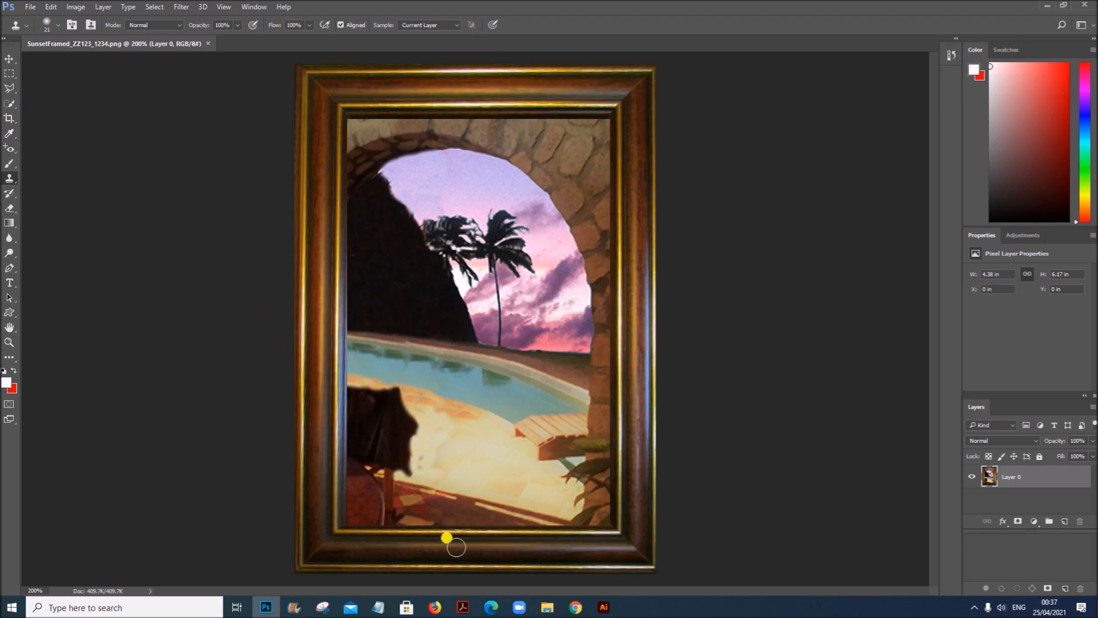
Place the SunsetLabel PNG from the Examination folder into the framed image, scale it to about 18% and move it onto the lower frame bar.
{"action": "left_click", "coordinate": [548, 607]}
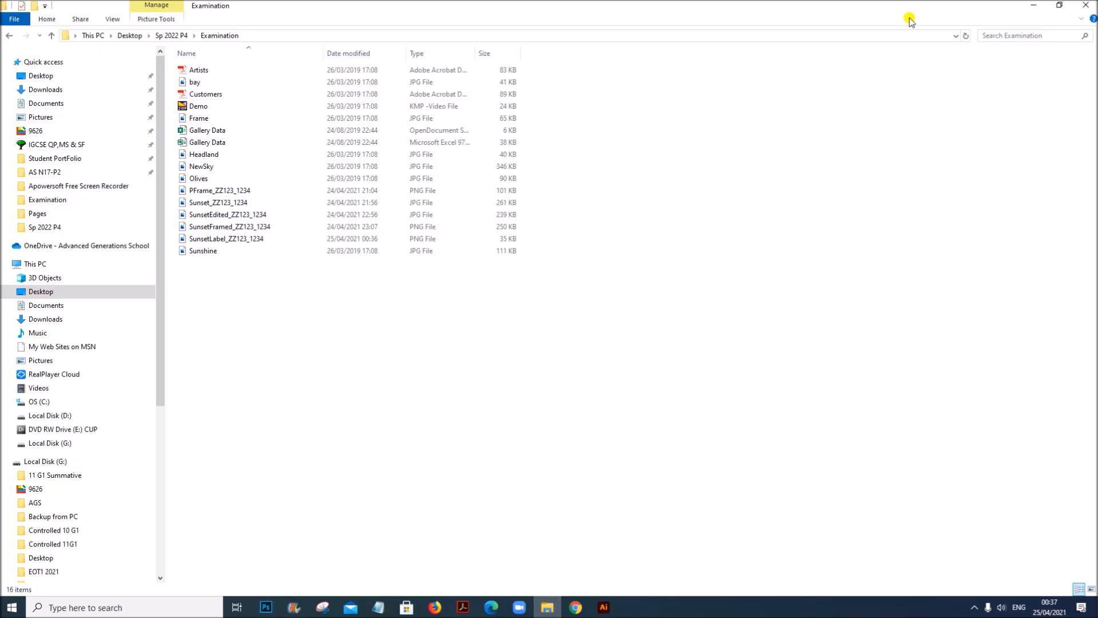
{"action": "left_click", "coordinate": [1059, 5]}
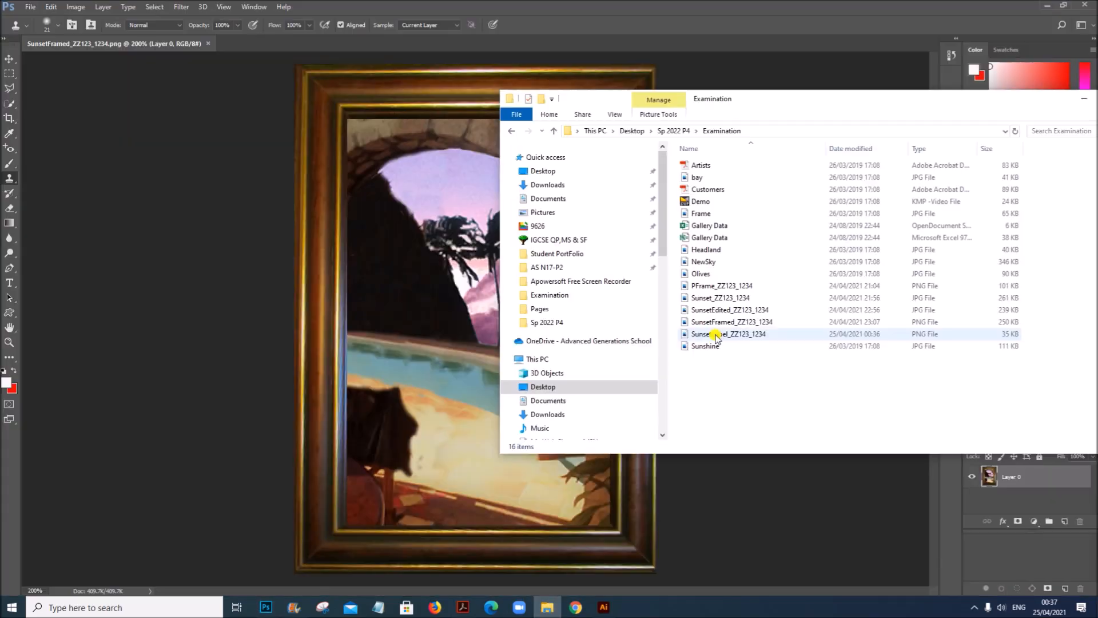
{"action": "left_click_drag", "start_coordinate": [715, 333], "coordinate": [449, 451]}
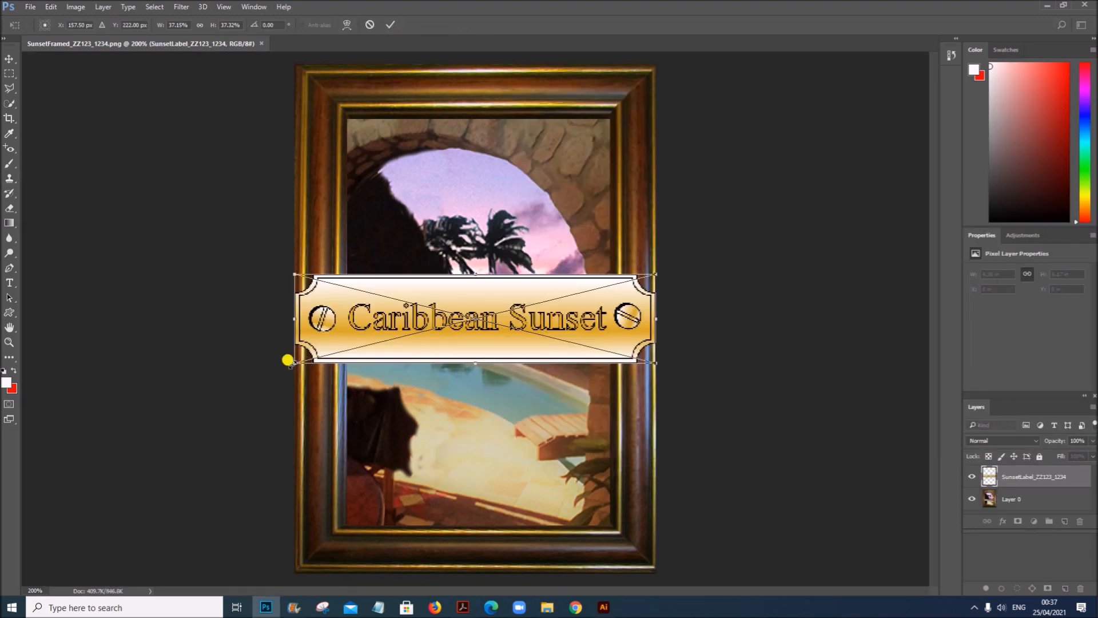
{"action": "left_click_drag", "start_coordinate": [288, 360], "coordinate": [480, 316]}
{"action": "left_click_drag", "start_coordinate": [546, 312], "coordinate": [452, 563]}
{"action": "left_click_drag", "start_coordinate": [452, 563], "coordinate": [452, 564]}
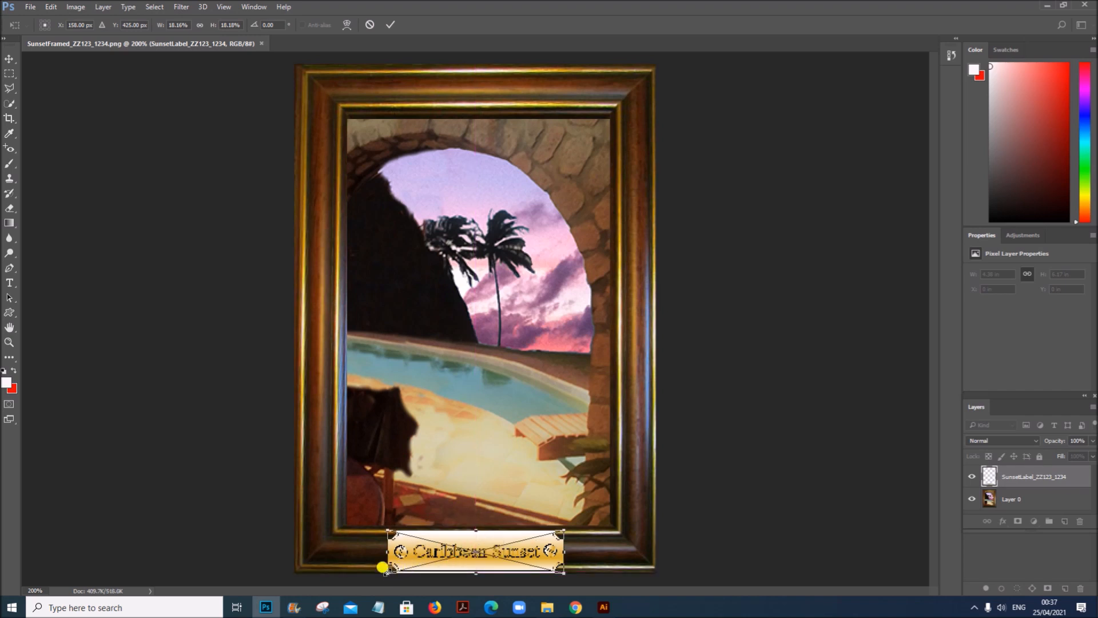
Reduce the label to about 17.3%, centre it horizontally on the frame's lower bar and commit the placement.
{"action": "left_click_drag", "start_coordinate": [381, 566], "coordinate": [392, 569]}
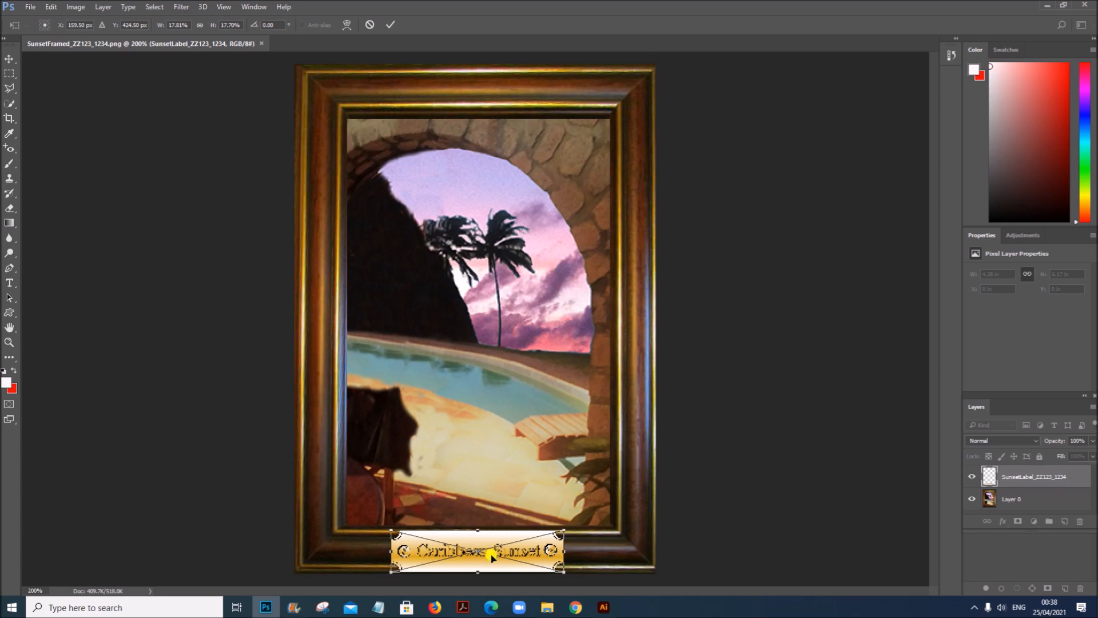
{"action": "mouse_move", "coordinate": [490, 559]}
{"action": "left_mouse_down"}
{"action": "mouse_move", "coordinate": [503, 555]}
{"action": "mouse_move", "coordinate": [488, 554]}
{"action": "left_mouse_up"}
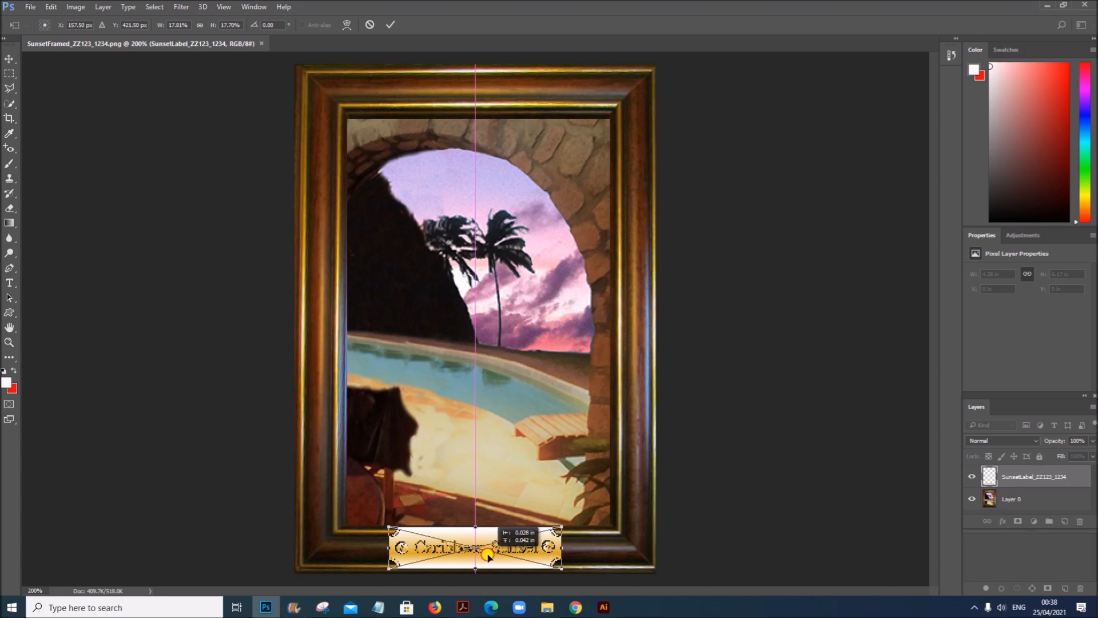
{"action": "left_click_drag", "start_coordinate": [487, 554], "coordinate": [488, 554]}
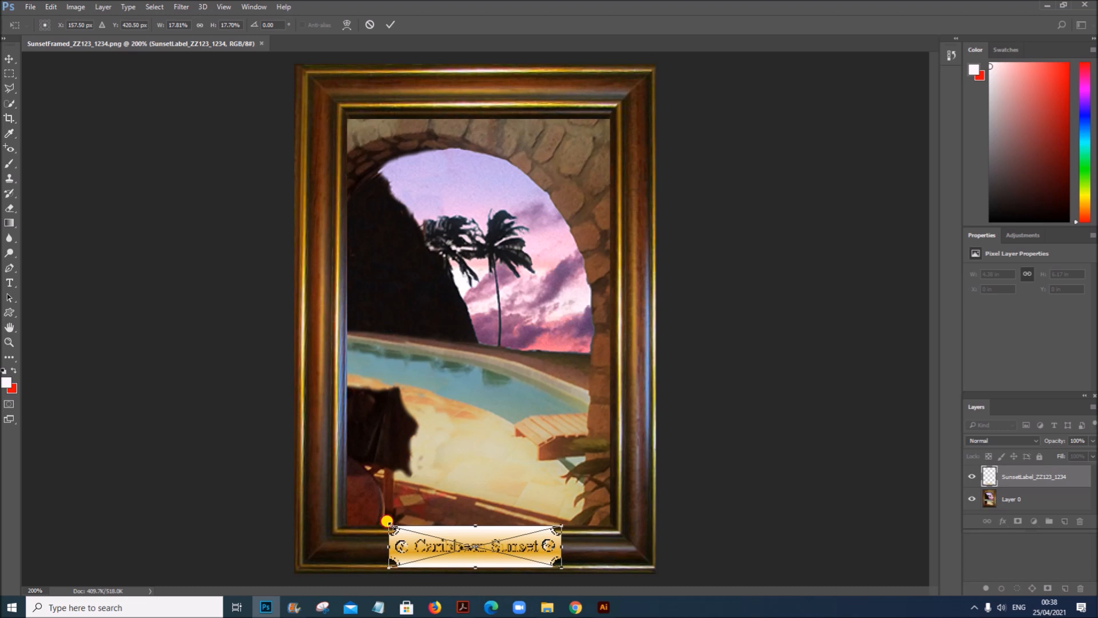
{"action": "left_click_drag", "start_coordinate": [387, 522], "coordinate": [393, 526]}
{"action": "left_click_drag", "start_coordinate": [461, 558], "coordinate": [456, 557]}
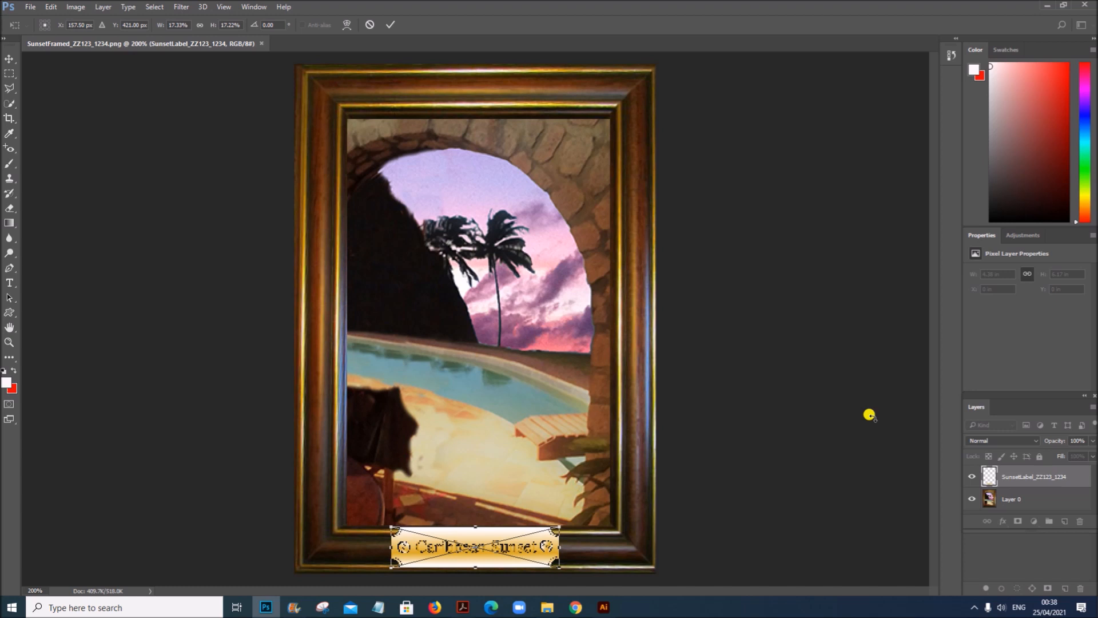
{"action": "key", "text": "Return"}
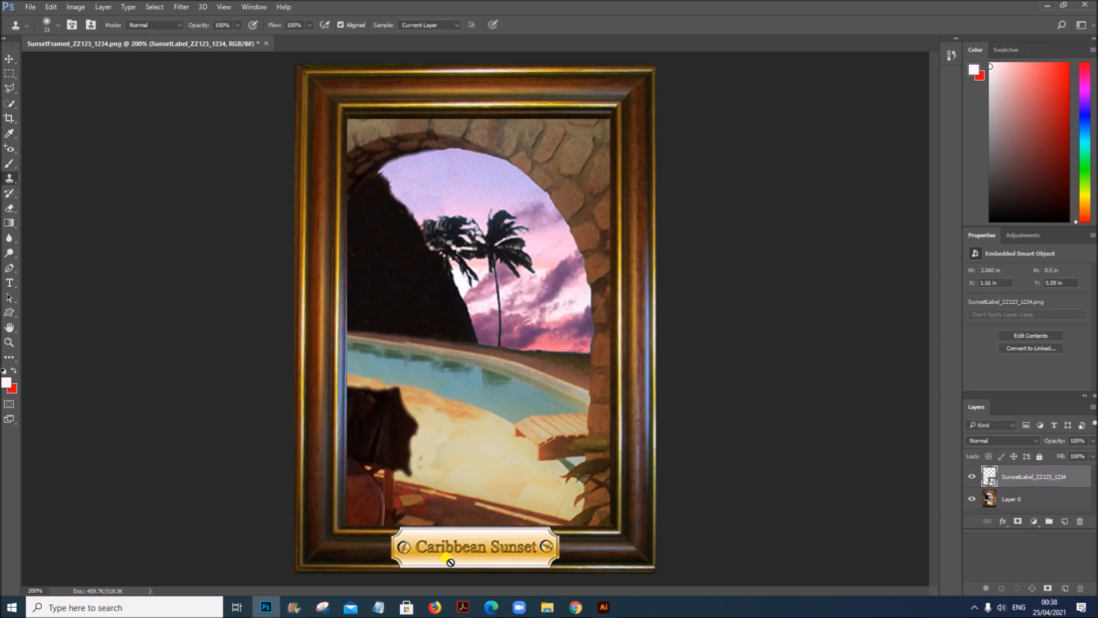
Check the file name required for the labelled image in the task PDF, then set up a JPG export of it in Photoshop.
{"action": "left_click", "coordinate": [464, 607]}
{"action": "scroll", "coordinate": [422, 578], "scroll_direction": "down", "scroll_amount": 10}
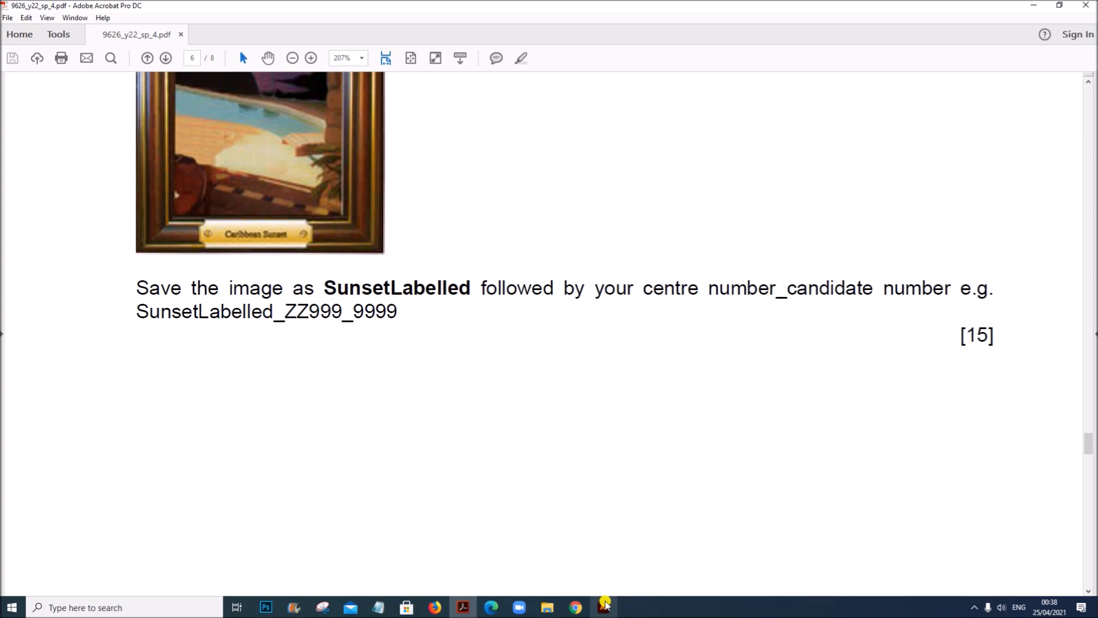
{"action": "left_click", "coordinate": [266, 607]}
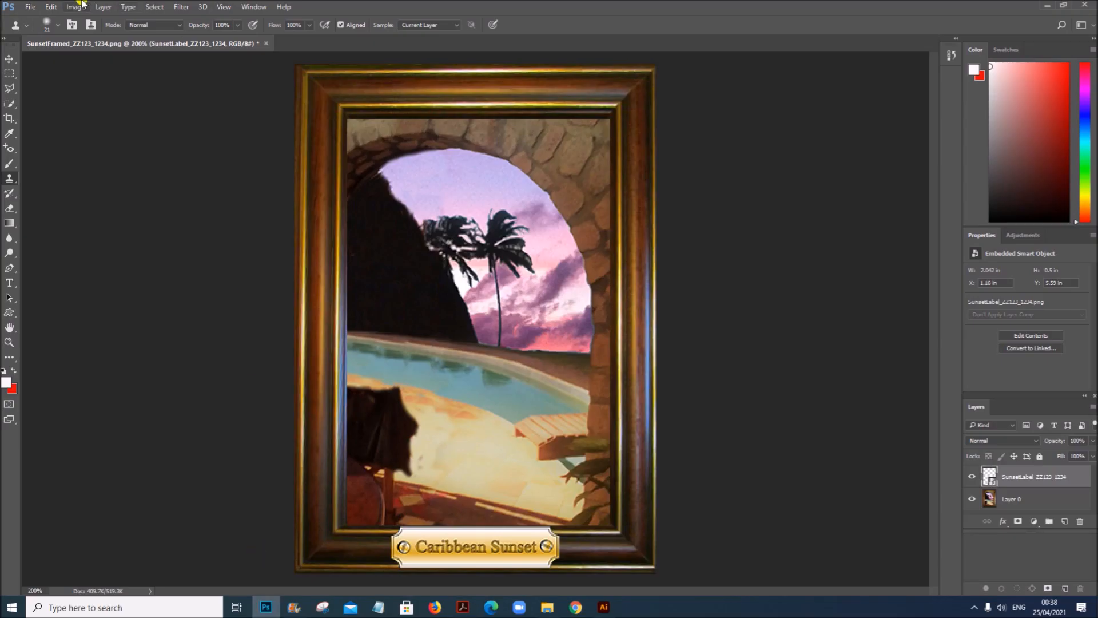
{"action": "left_click", "coordinate": [31, 7]}
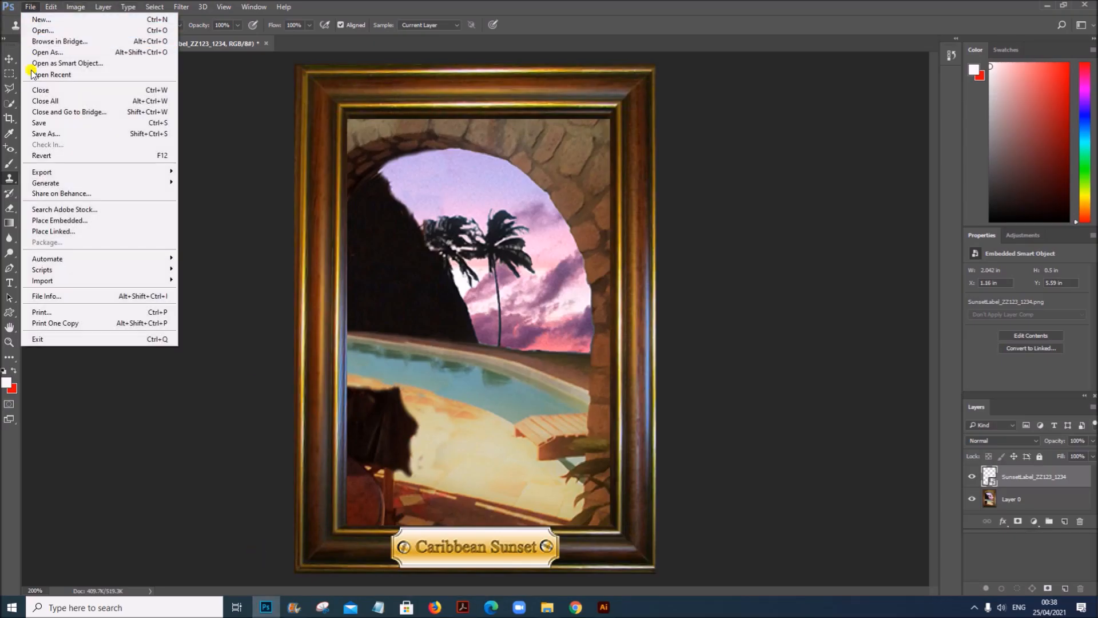
{"action": "mouse_move", "coordinate": [85, 172]}
{"action": "left_click", "coordinate": [214, 180]}
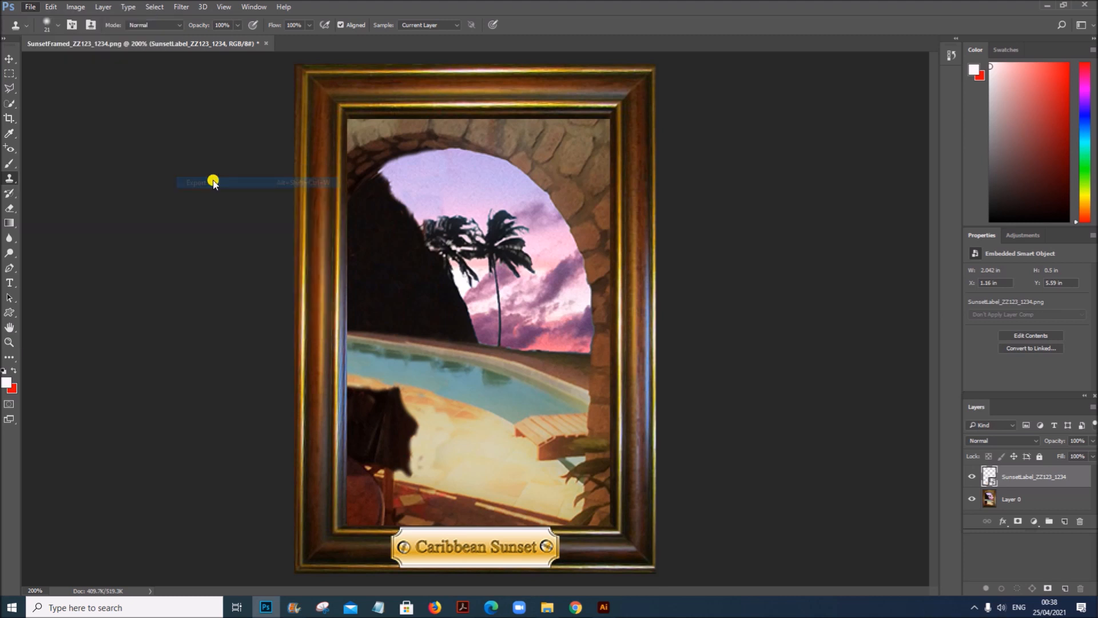
{"action": "left_click", "coordinate": [714, 145]}
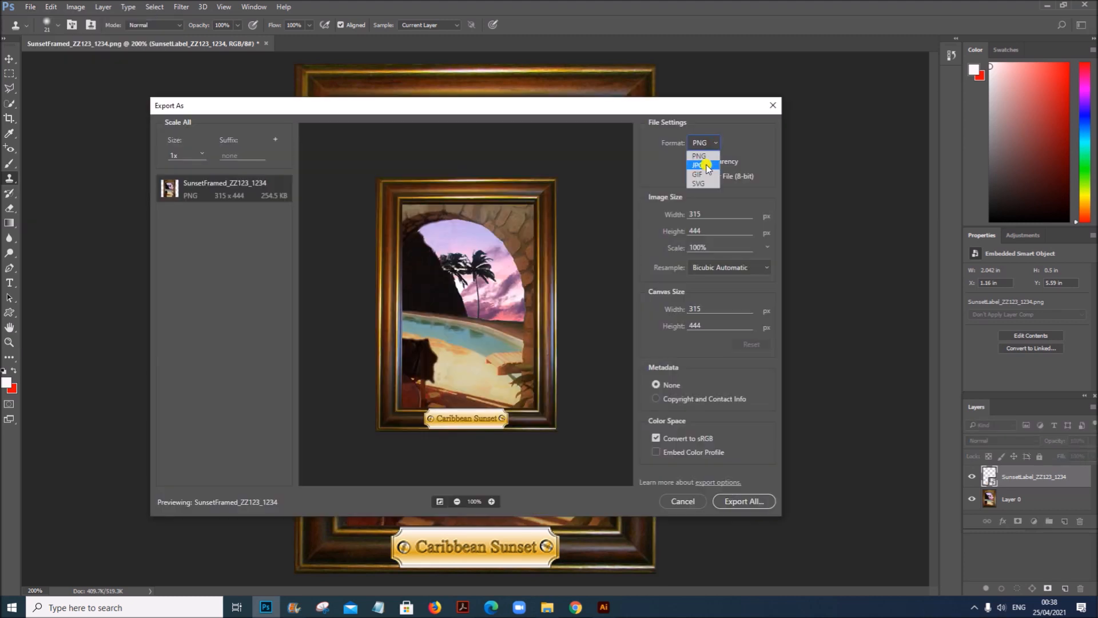
{"action": "left_click", "coordinate": [706, 166]}
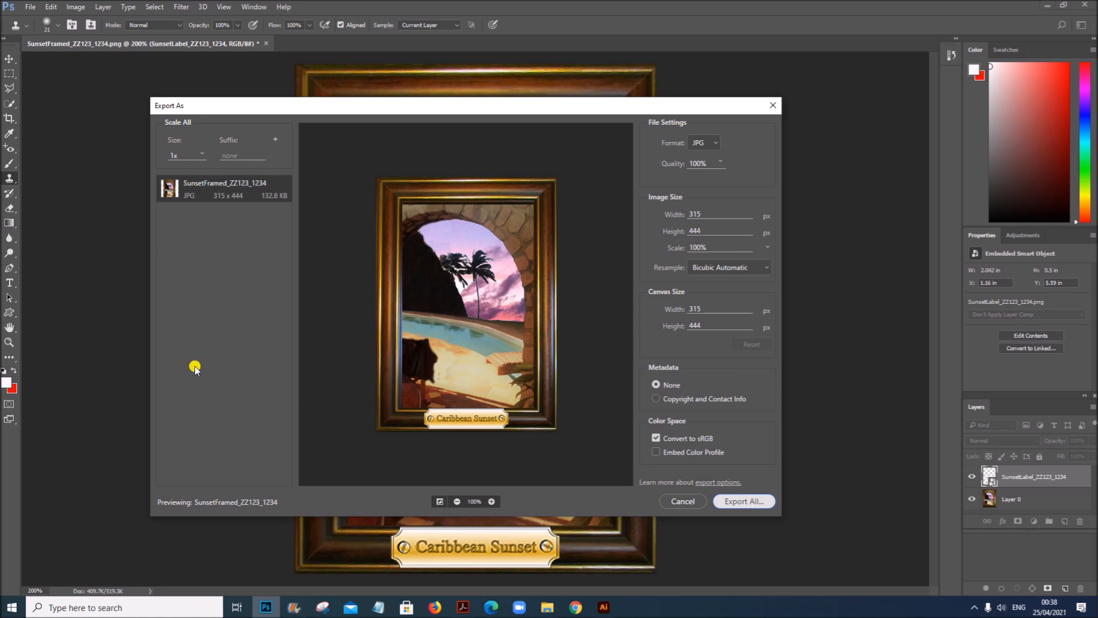
Export the image to the Examination folder as SunsetLabelled followed by the centre number and candidate number, separated by underscores.
{"action": "key", "text": "Return"}
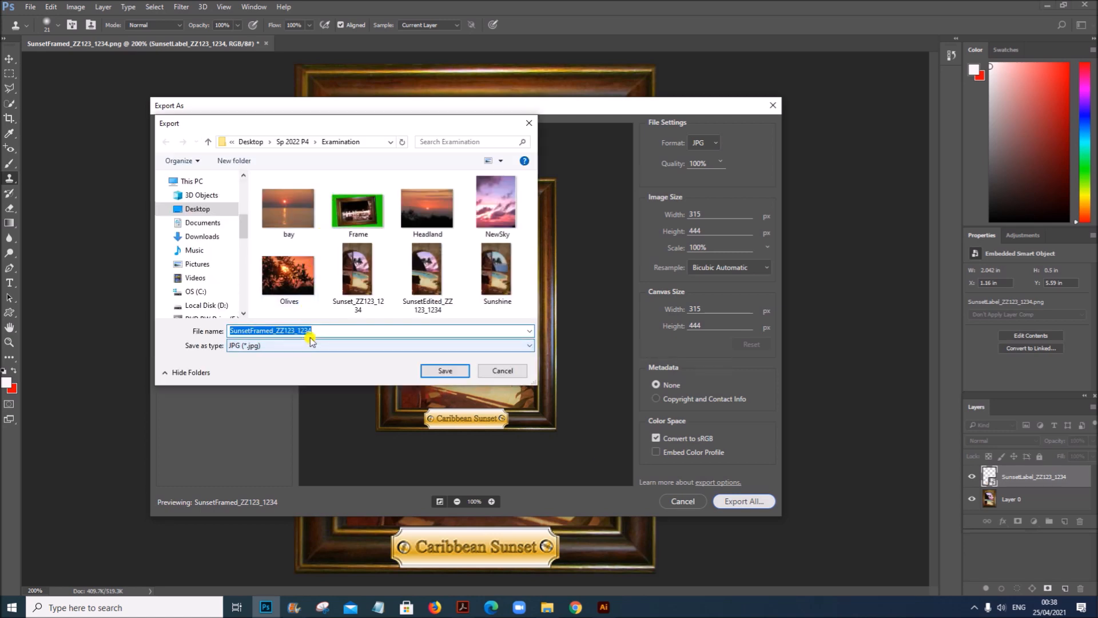
{"action": "left_click", "coordinate": [263, 330]}
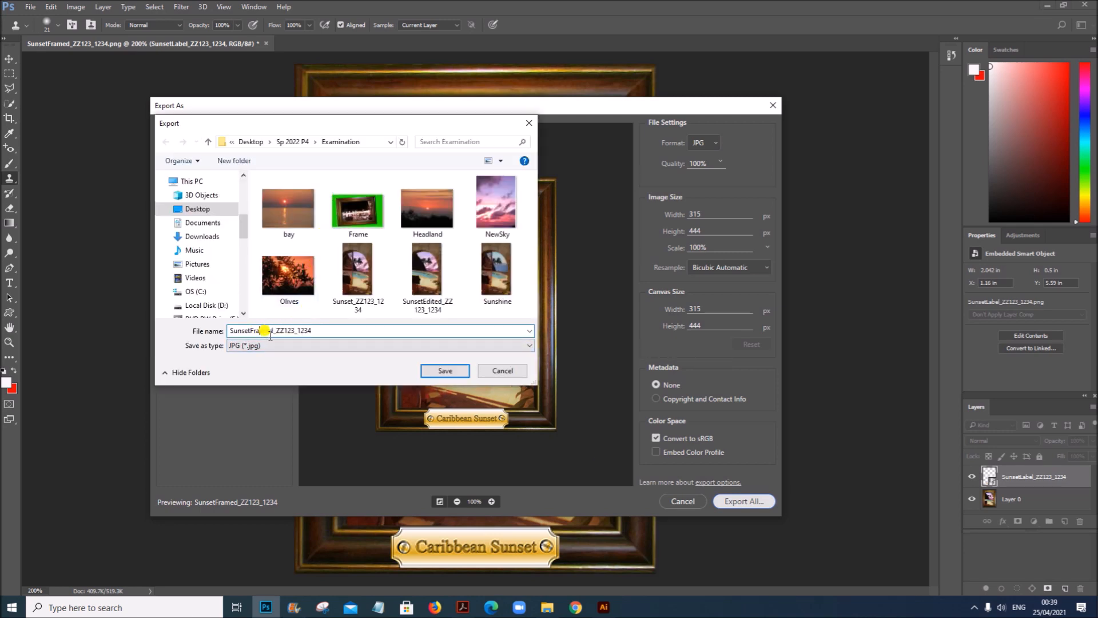
{"action": "left_click_drag", "start_coordinate": [273, 331], "coordinate": [254, 331]}
{"action": "key", "text": "BackSpace"}
{"action": "type", "text": "Labelled"}
{"action": "left_click", "coordinate": [443, 369]}
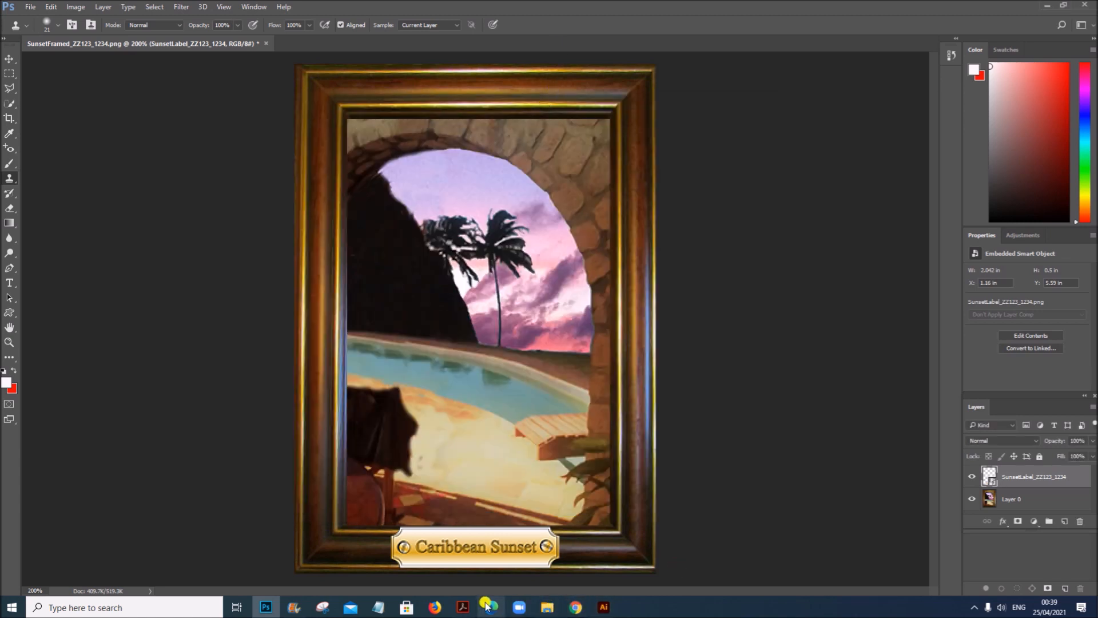
Read question 6 in the task PDF, on the animation application, canvas size and required animation.
{"action": "left_click", "coordinate": [463, 606]}
{"action": "scroll", "coordinate": [479, 437], "scroll_direction": "down", "scroll_amount": 5}
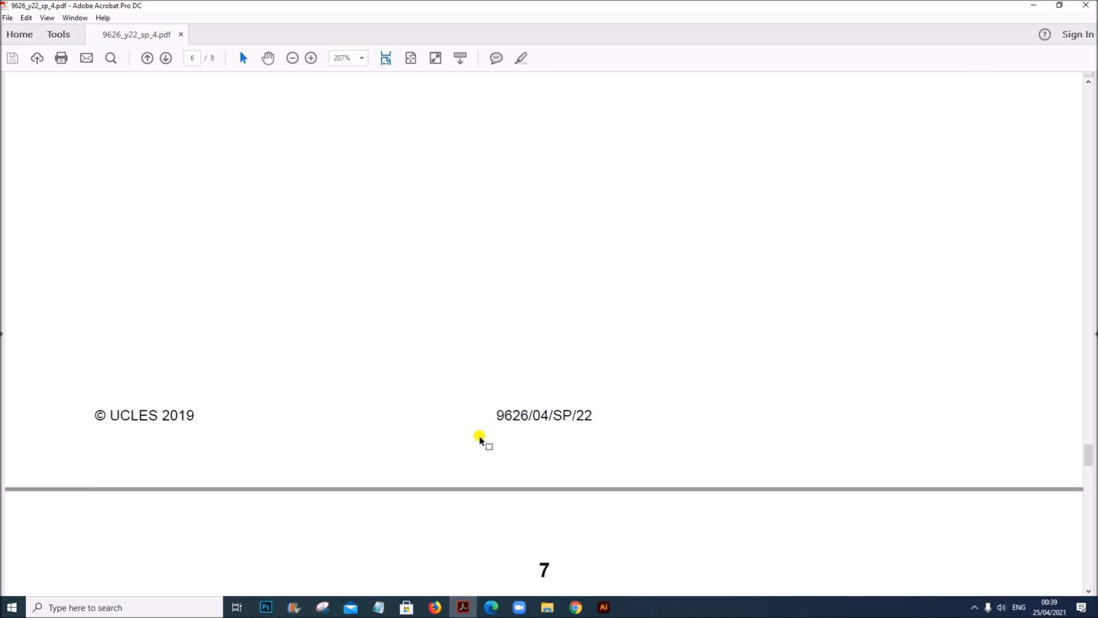
{"action": "scroll", "coordinate": [469, 410], "scroll_direction": "up", "scroll_amount": 5}
{"action": "scroll", "coordinate": [467, 411], "scroll_direction": "down", "scroll_amount": 2}
{"action": "scroll", "coordinate": [468, 412], "scroll_direction": "down", "scroll_amount": 10}
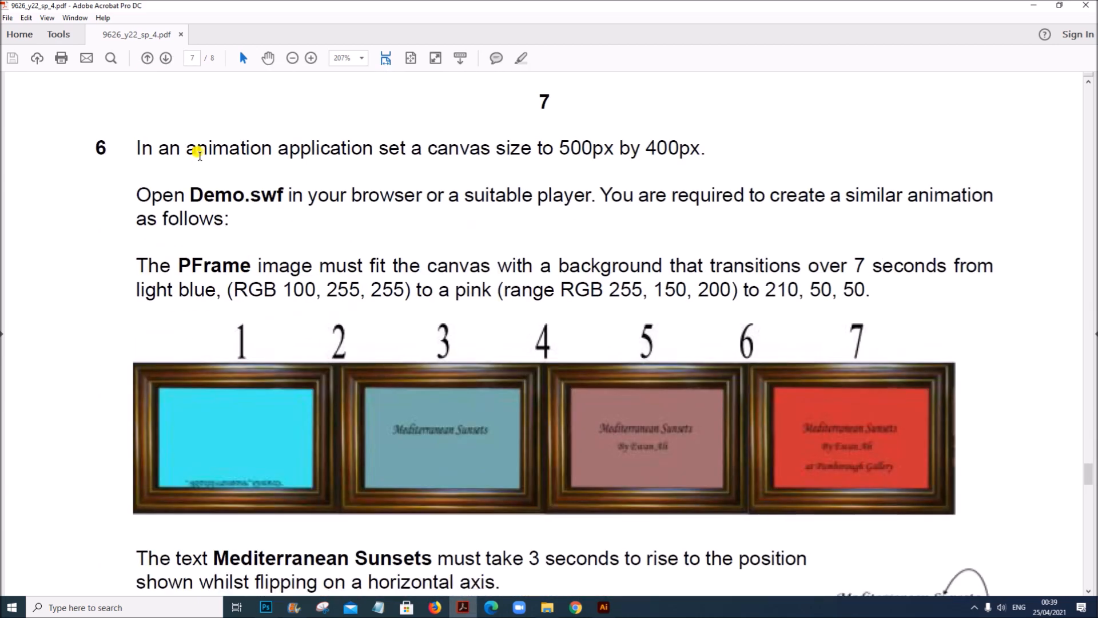
{"action": "left_click_drag", "start_coordinate": [188, 148], "coordinate": [371, 150]}
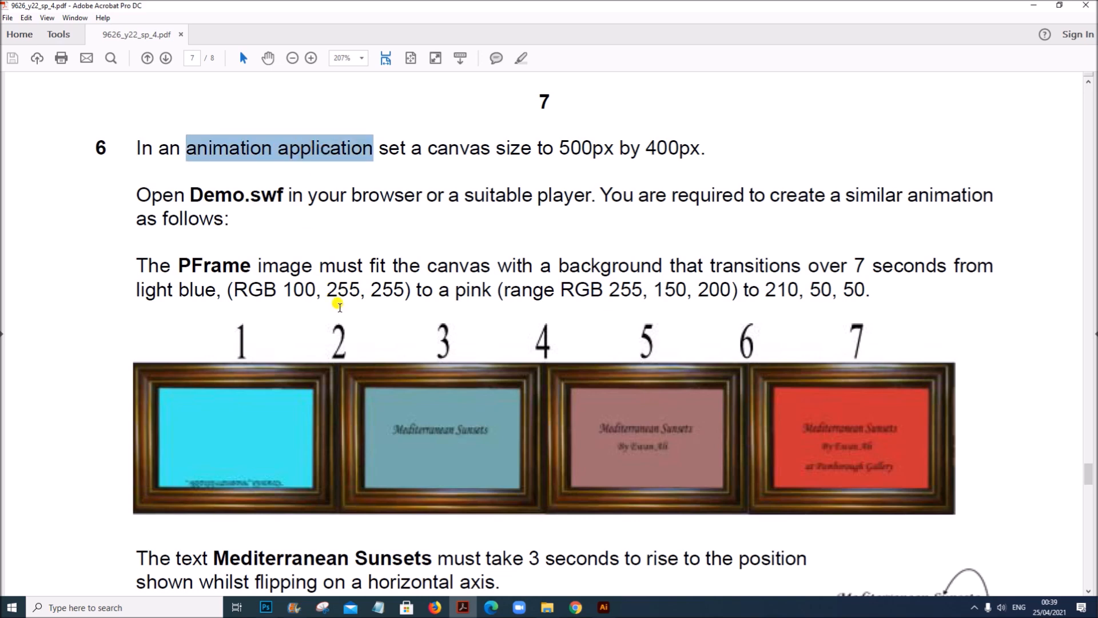
Review the PDF's label requirements, from the gradient, screwheads and lettering through to the SunsetLabelled save instruction.
{"action": "scroll", "coordinate": [350, 313], "scroll_direction": "up", "scroll_amount": 8}
{"action": "scroll", "coordinate": [351, 314], "scroll_direction": "up", "scroll_amount": 12}
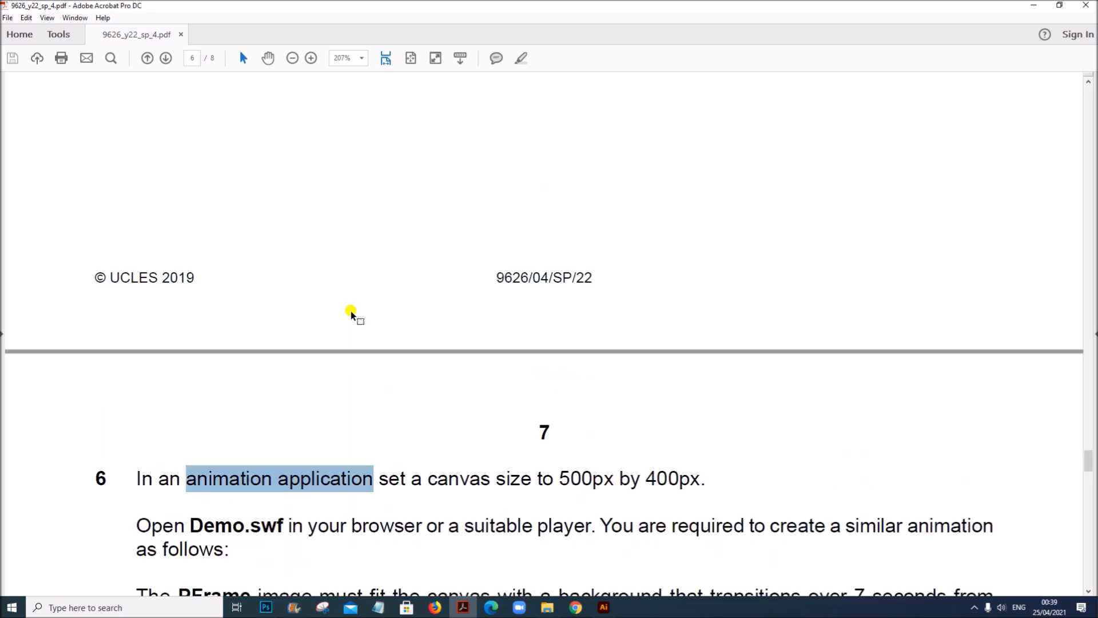
{"action": "scroll", "coordinate": [351, 314], "scroll_direction": "down", "scroll_amount": 6}
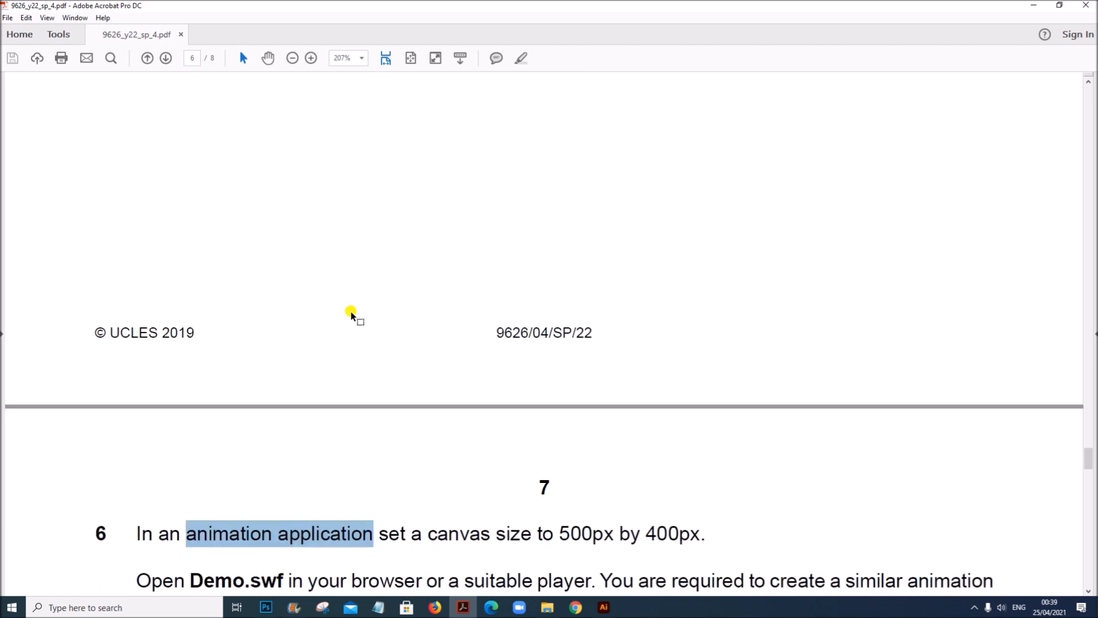
{"action": "scroll", "coordinate": [351, 314], "scroll_direction": "up", "scroll_amount": 14}
{"action": "scroll", "coordinate": [456, 416], "scroll_direction": "up", "scroll_amount": 4}
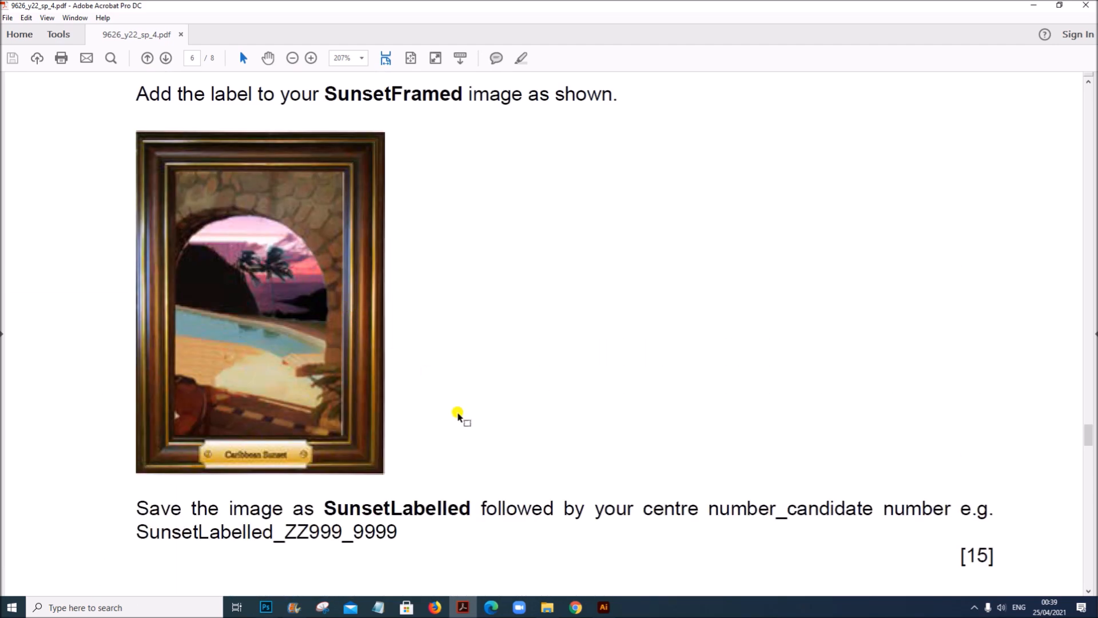
{"action": "scroll", "coordinate": [436, 473], "scroll_direction": "up", "scroll_amount": 13}
{"action": "scroll", "coordinate": [416, 327], "scroll_direction": "down", "scroll_amount": 5}
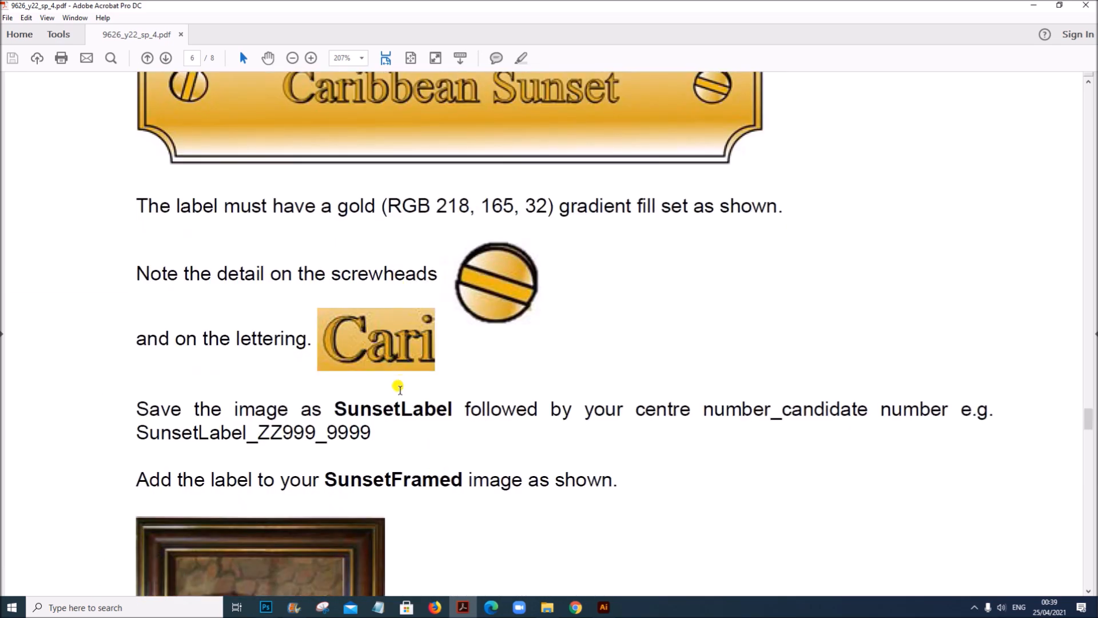
{"action": "scroll", "coordinate": [314, 372], "scroll_direction": "down", "scroll_amount": 5}
{"action": "scroll", "coordinate": [445, 440], "scroll_direction": "down", "scroll_amount": 12}
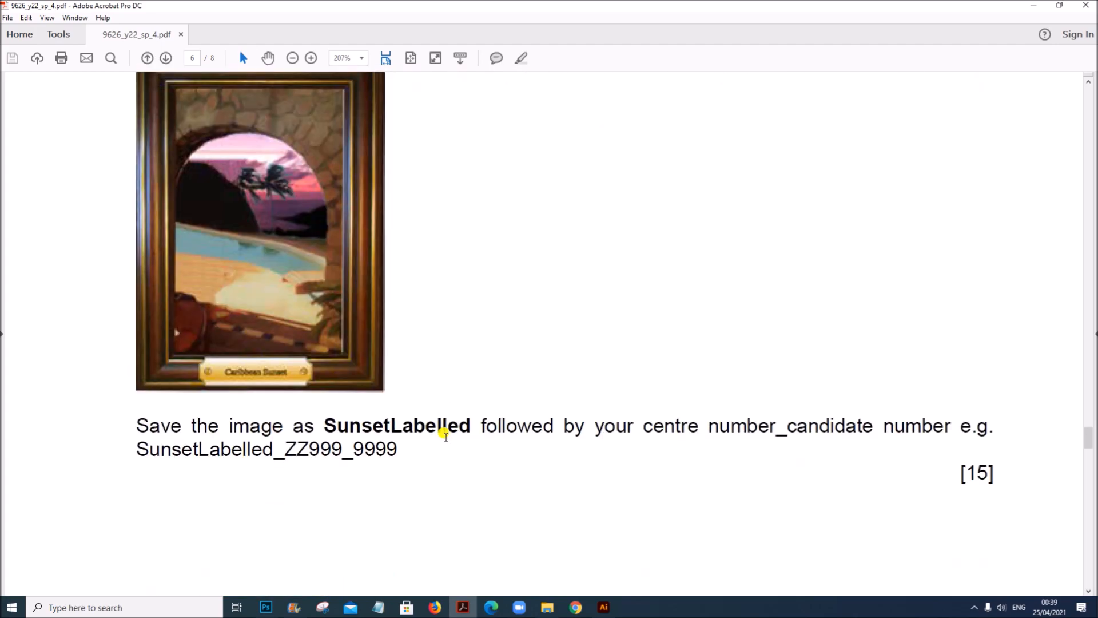